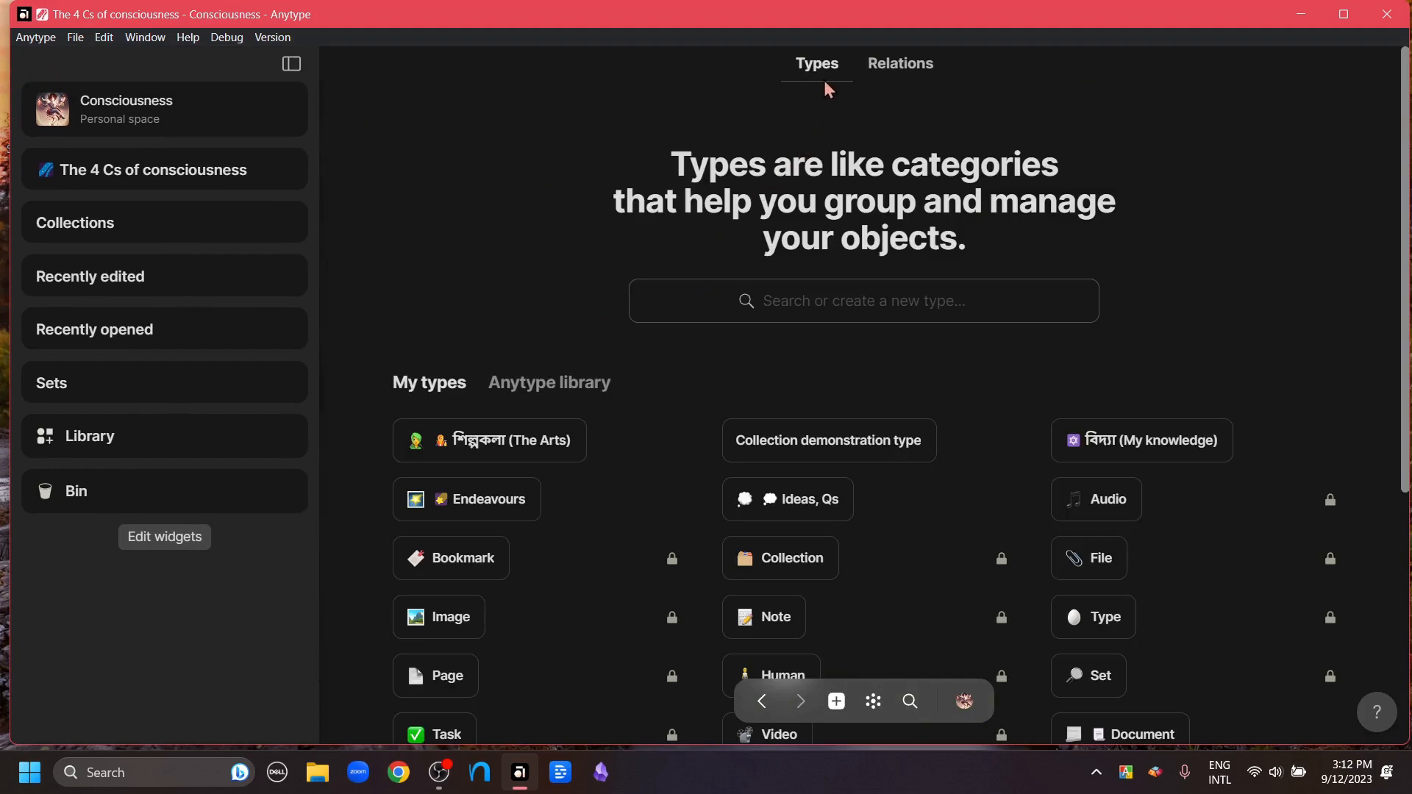
# - Create a new object type named "set demo type" in the library
pyautogui.click(897, 63)
pyautogui.click(818, 67)
pyautogui.click(766, 303)
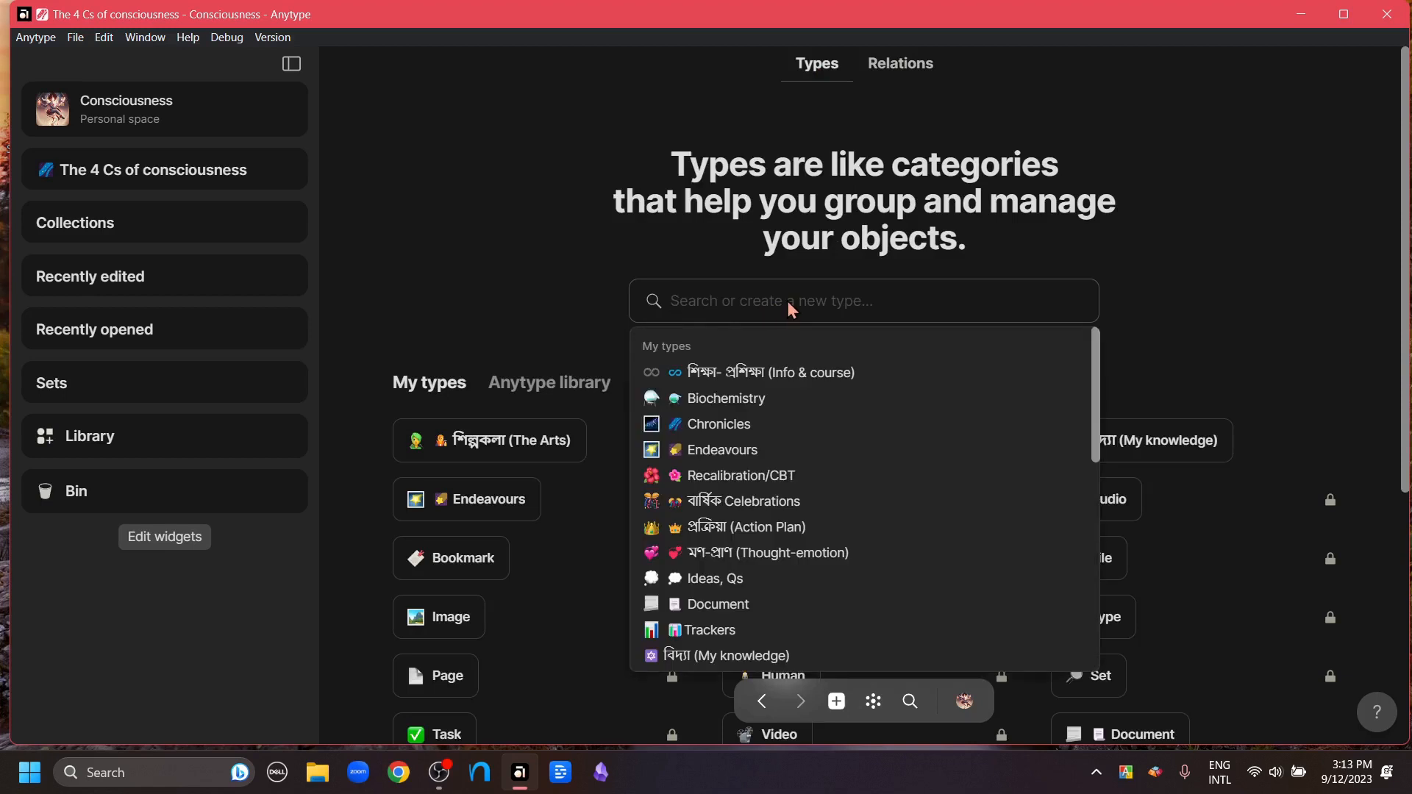
pyautogui.write('set ')
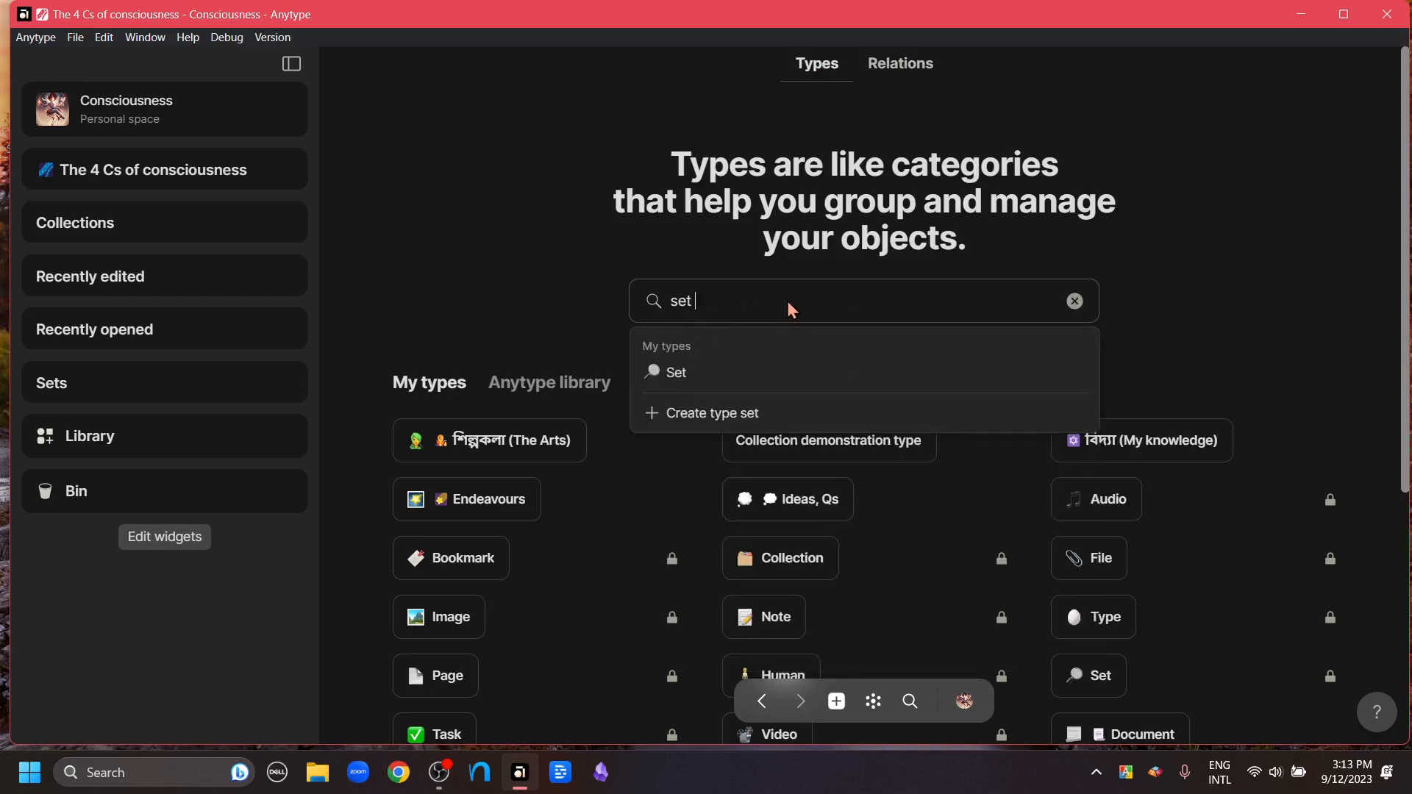
pyautogui.write('demo type')
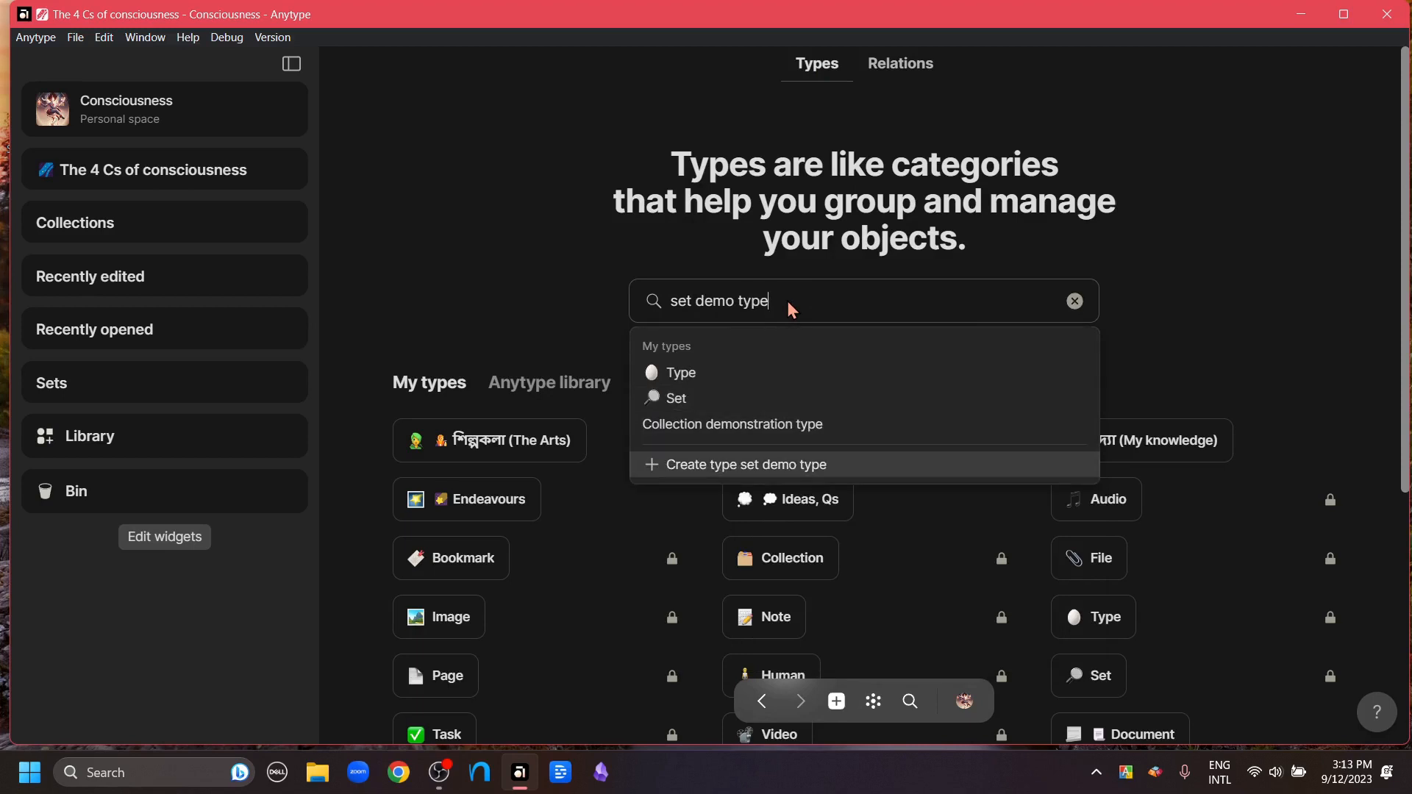
pyautogui.press('Return')
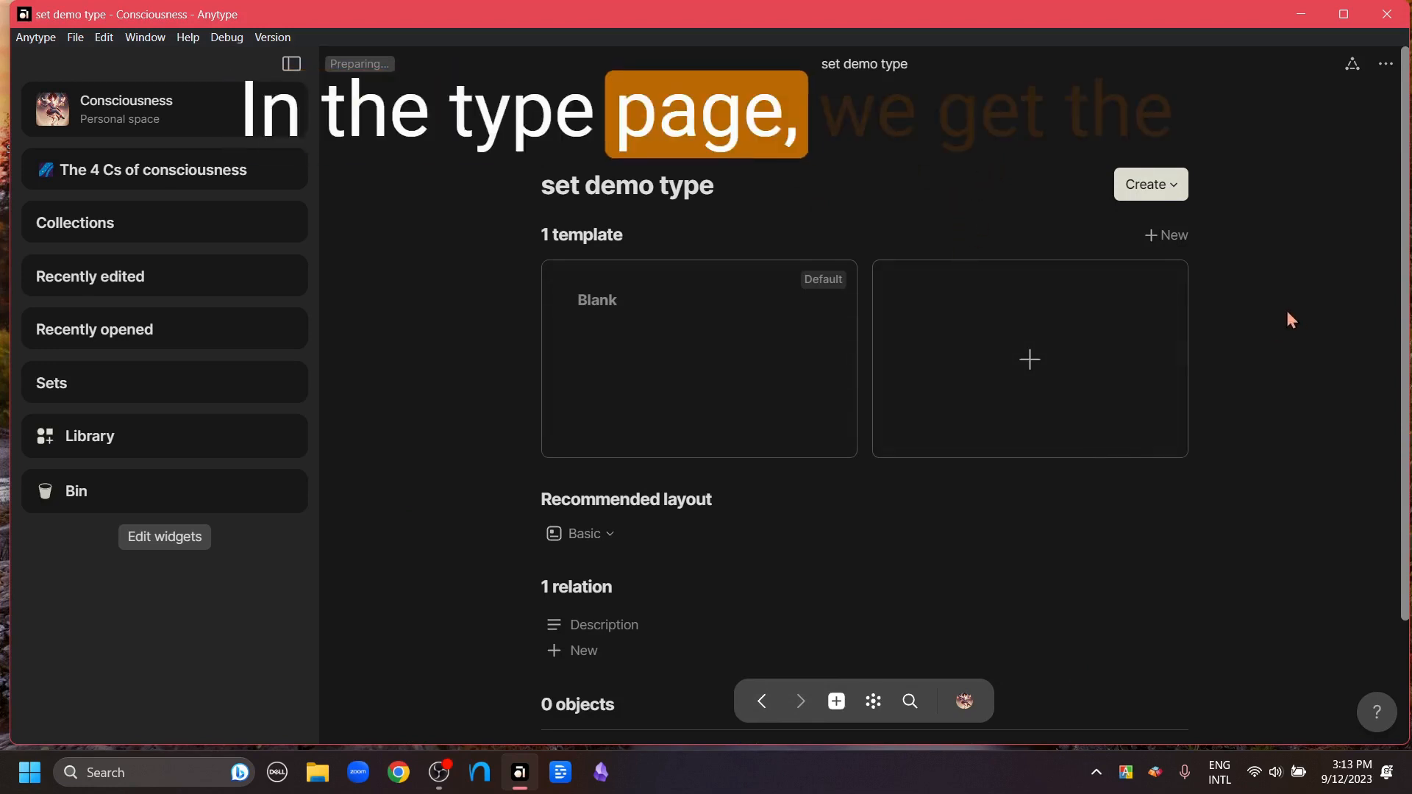
# - Review the new type's page and create an object of this type named "set demo object 1"
pyautogui.scroll(-2, 1287, 311)
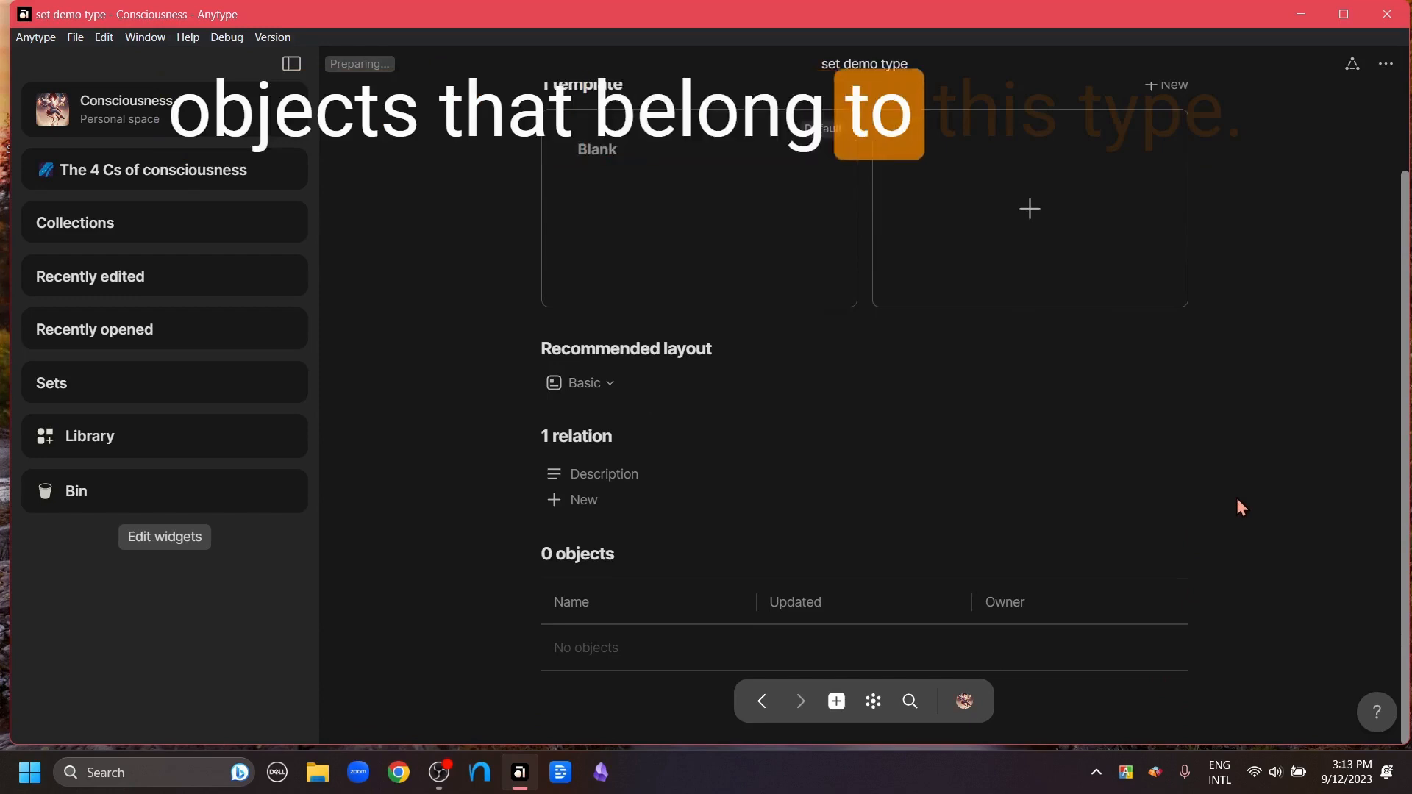
pyautogui.scroll(3, 1238, 500)
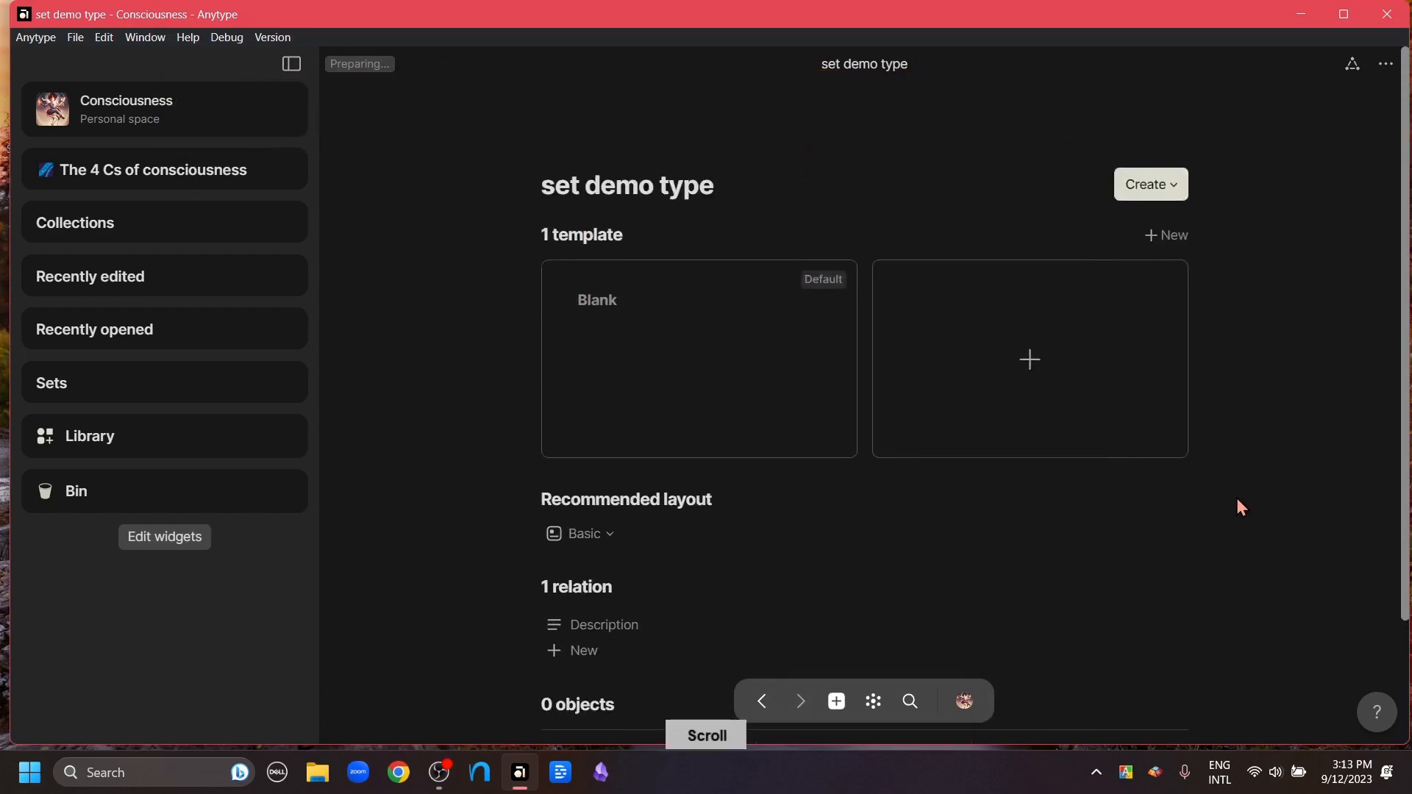
pyautogui.click(1175, 190)
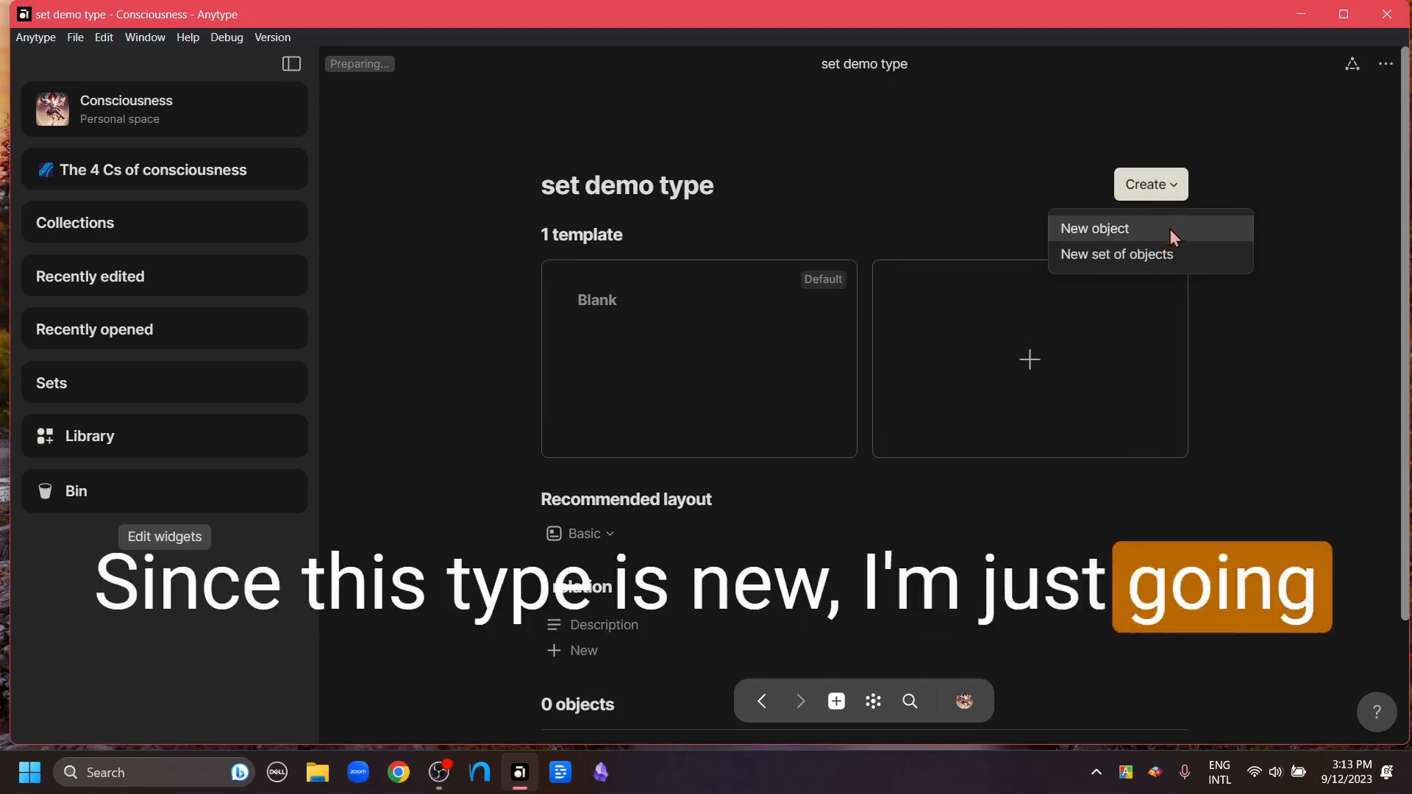
pyautogui.click(1118, 228)
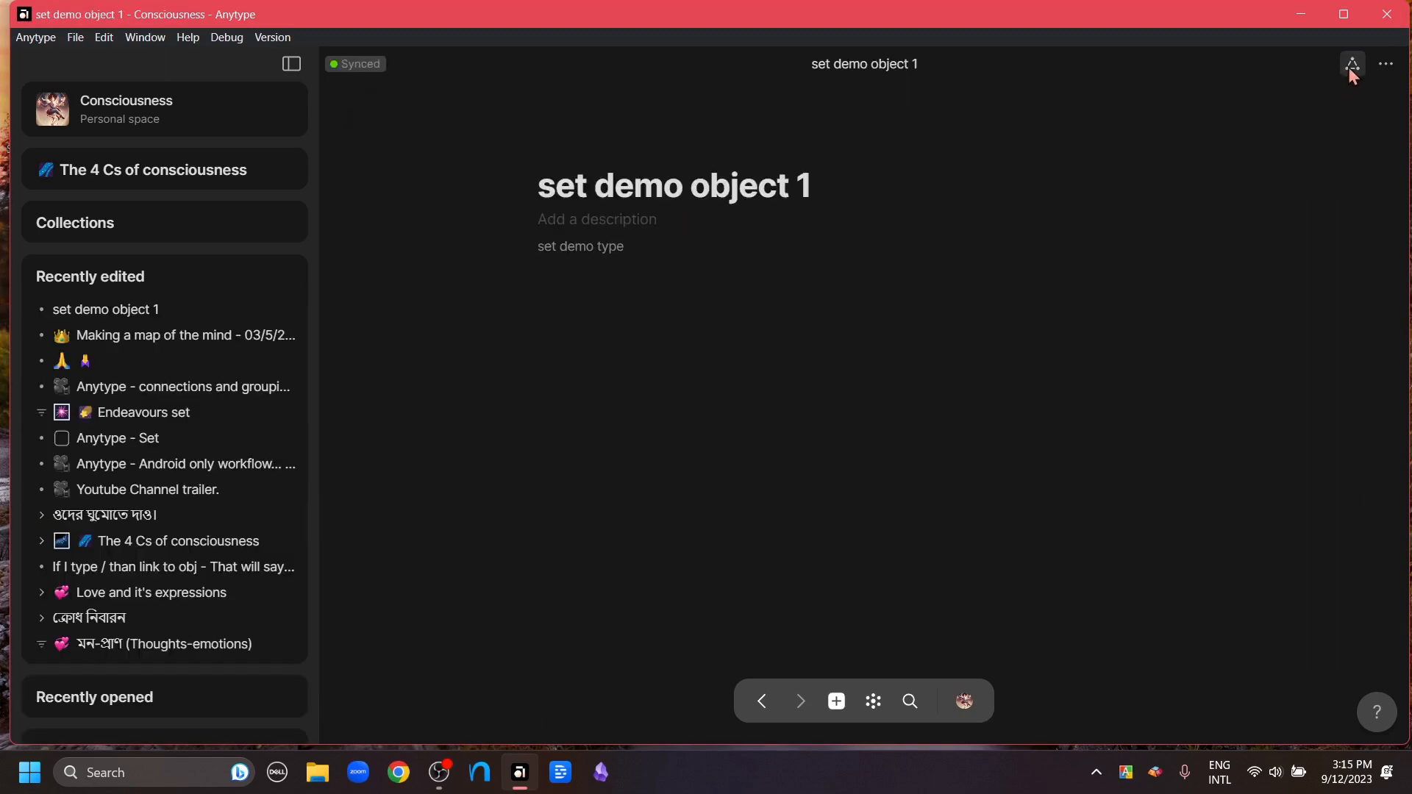
# - Add a new relation named "set demo relation 1" with relation type Tag to set demo object 1
pyautogui.click(1351, 65)
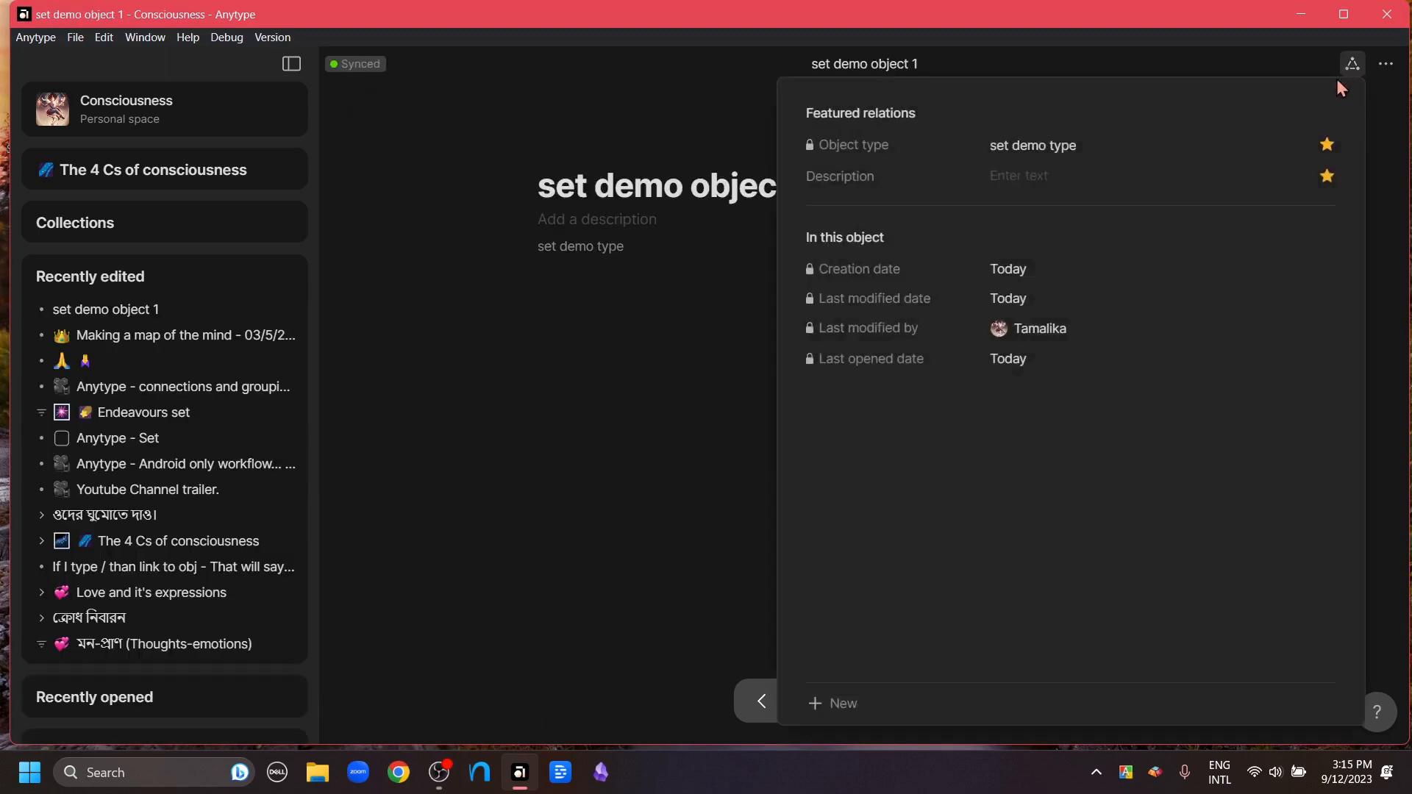
pyautogui.click(846, 700)
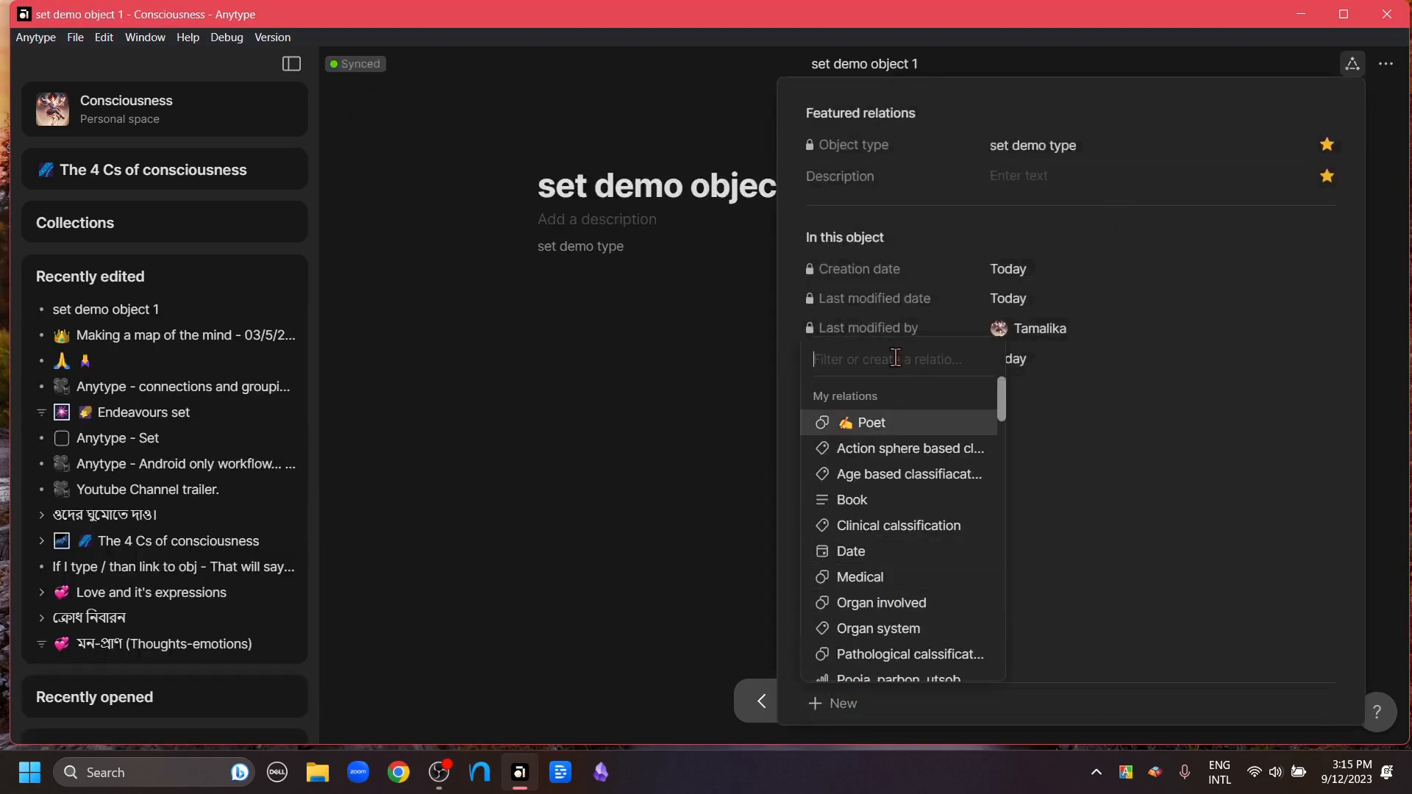
pyautogui.write('set demo relation 1')
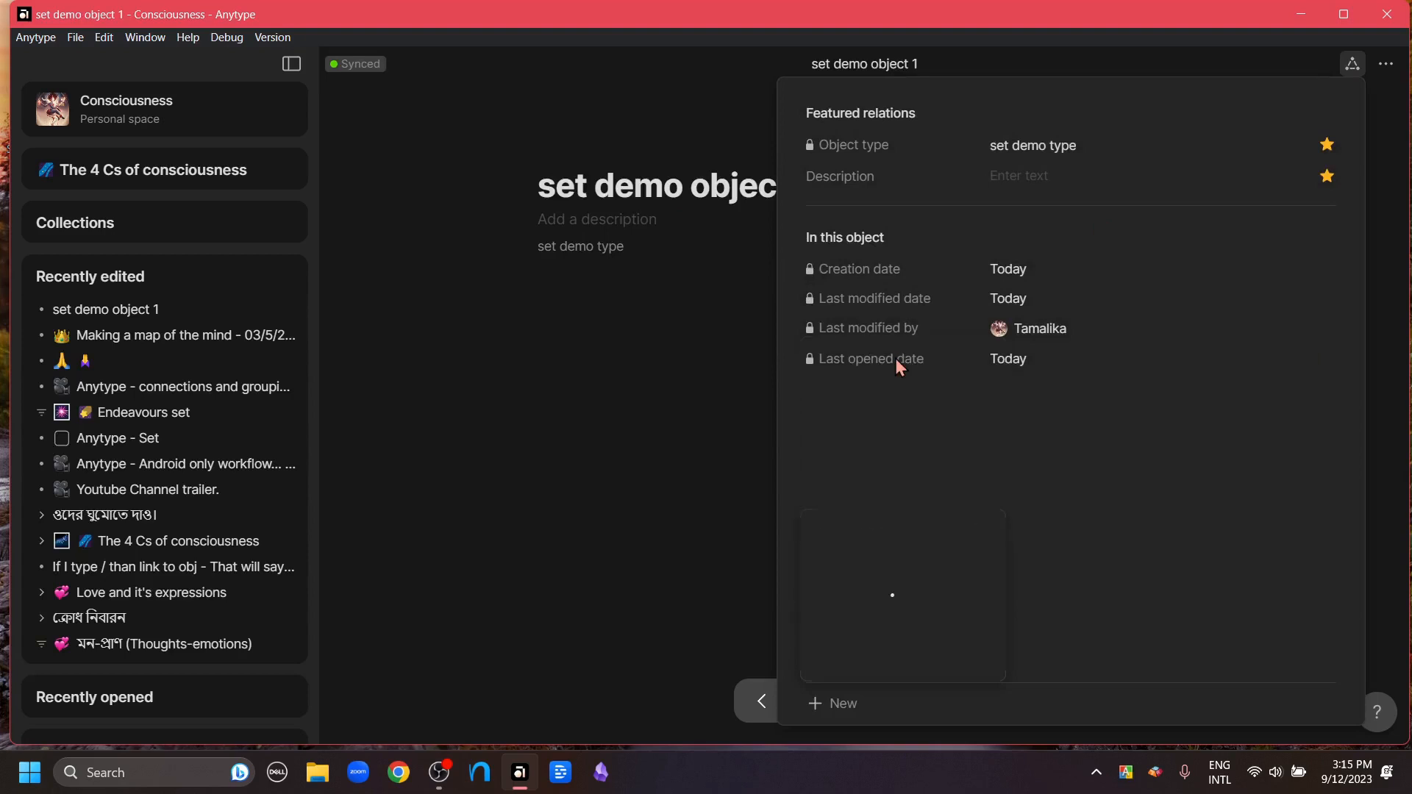
pyautogui.press('Down')
pyautogui.press('Down')
pyautogui.press('Down')
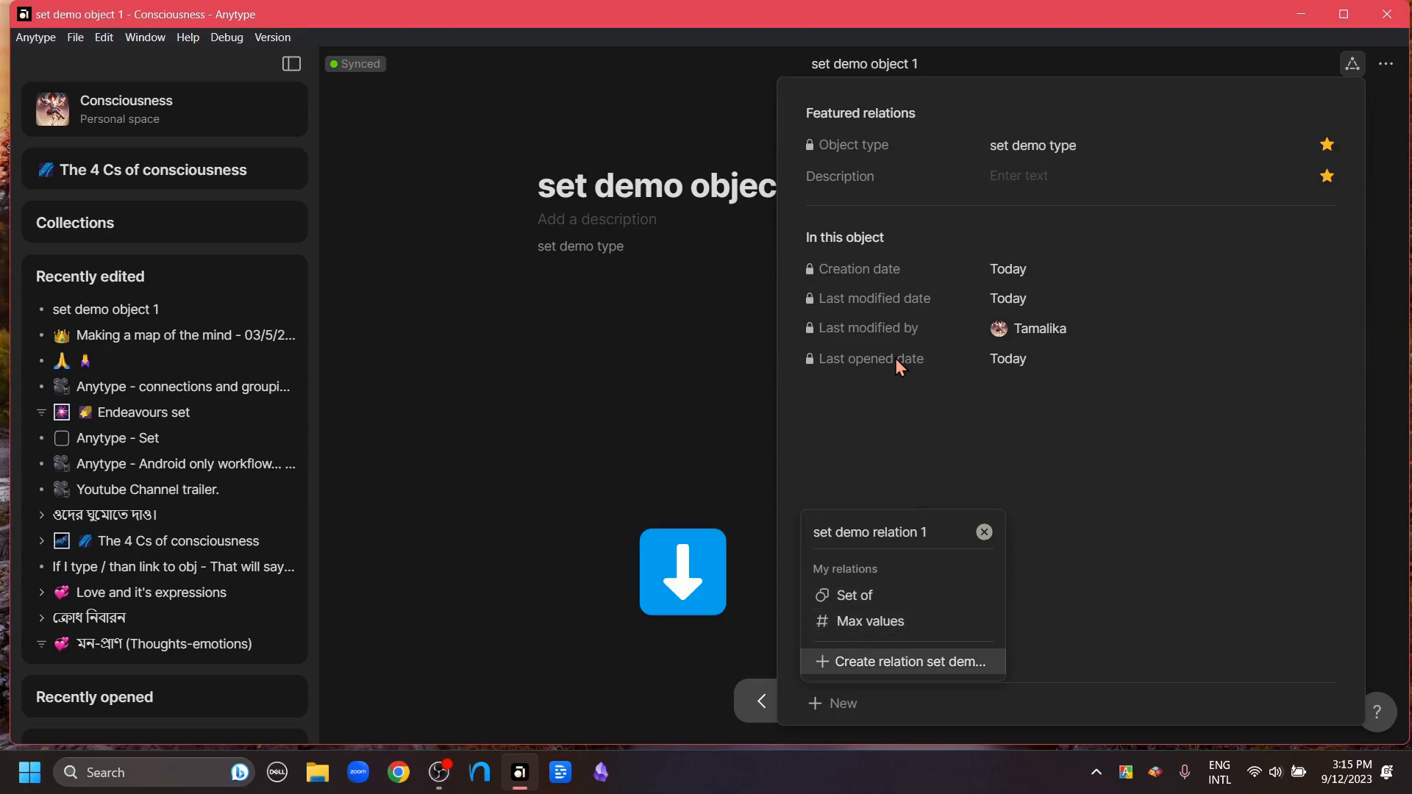
pyautogui.press('Return')
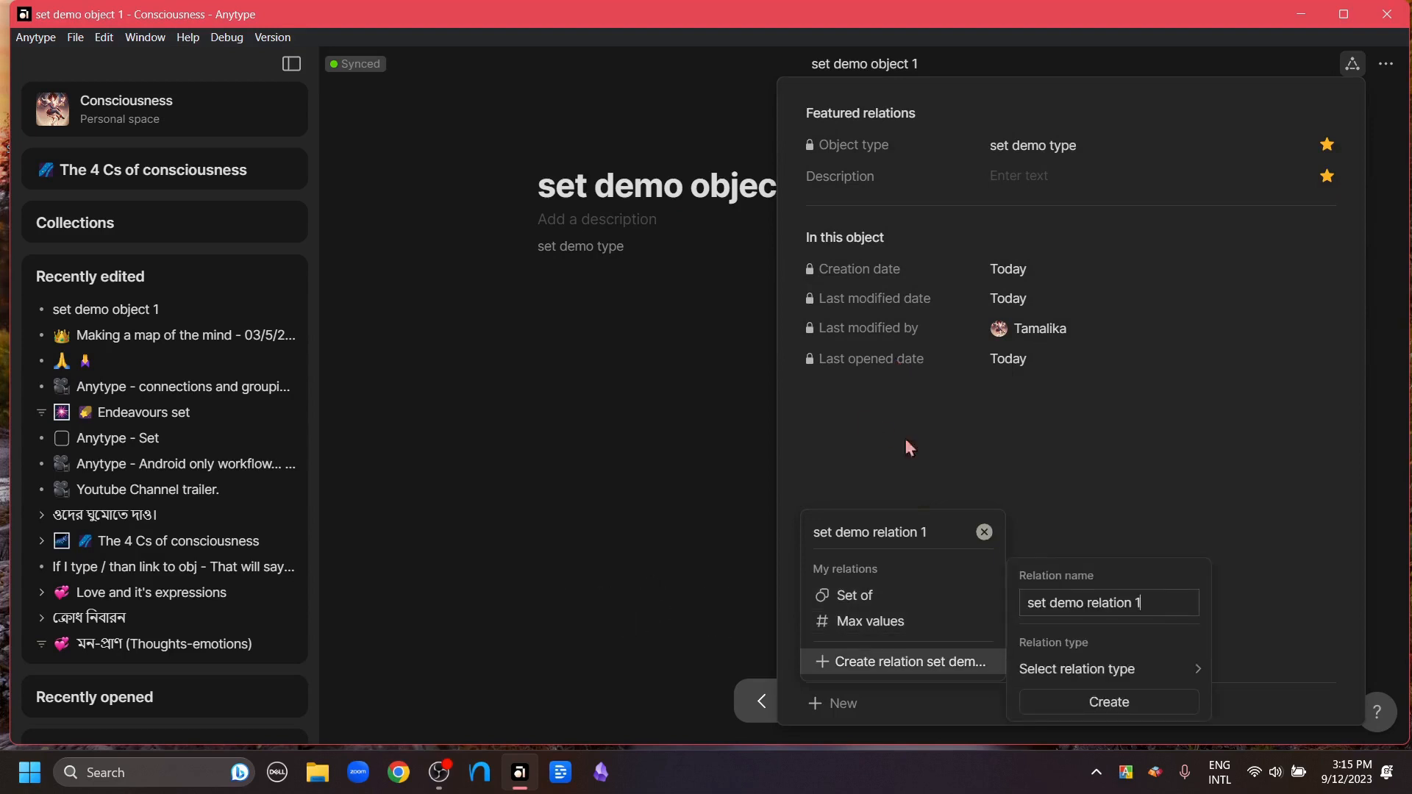
pyautogui.moveTo(1110, 669)
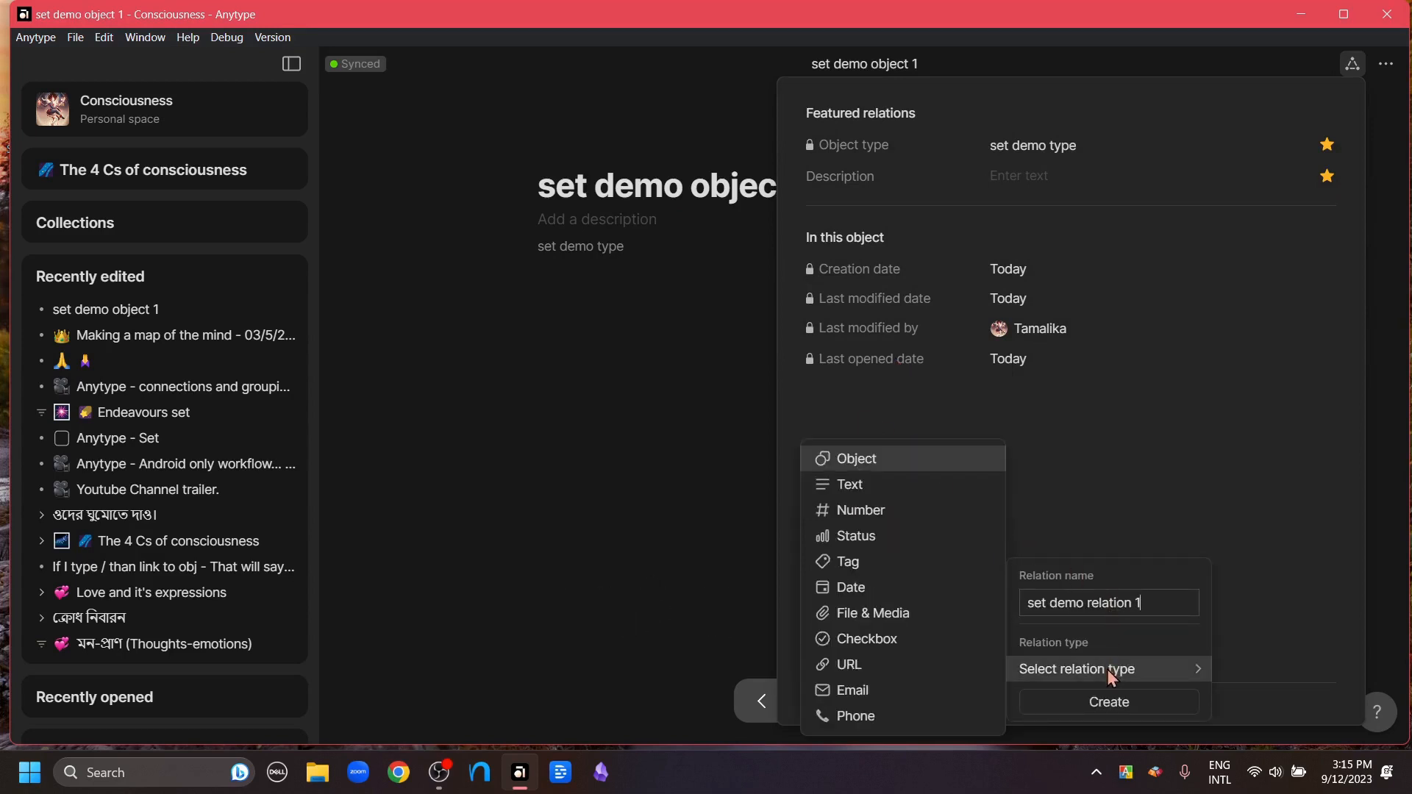
pyautogui.click(875, 565)
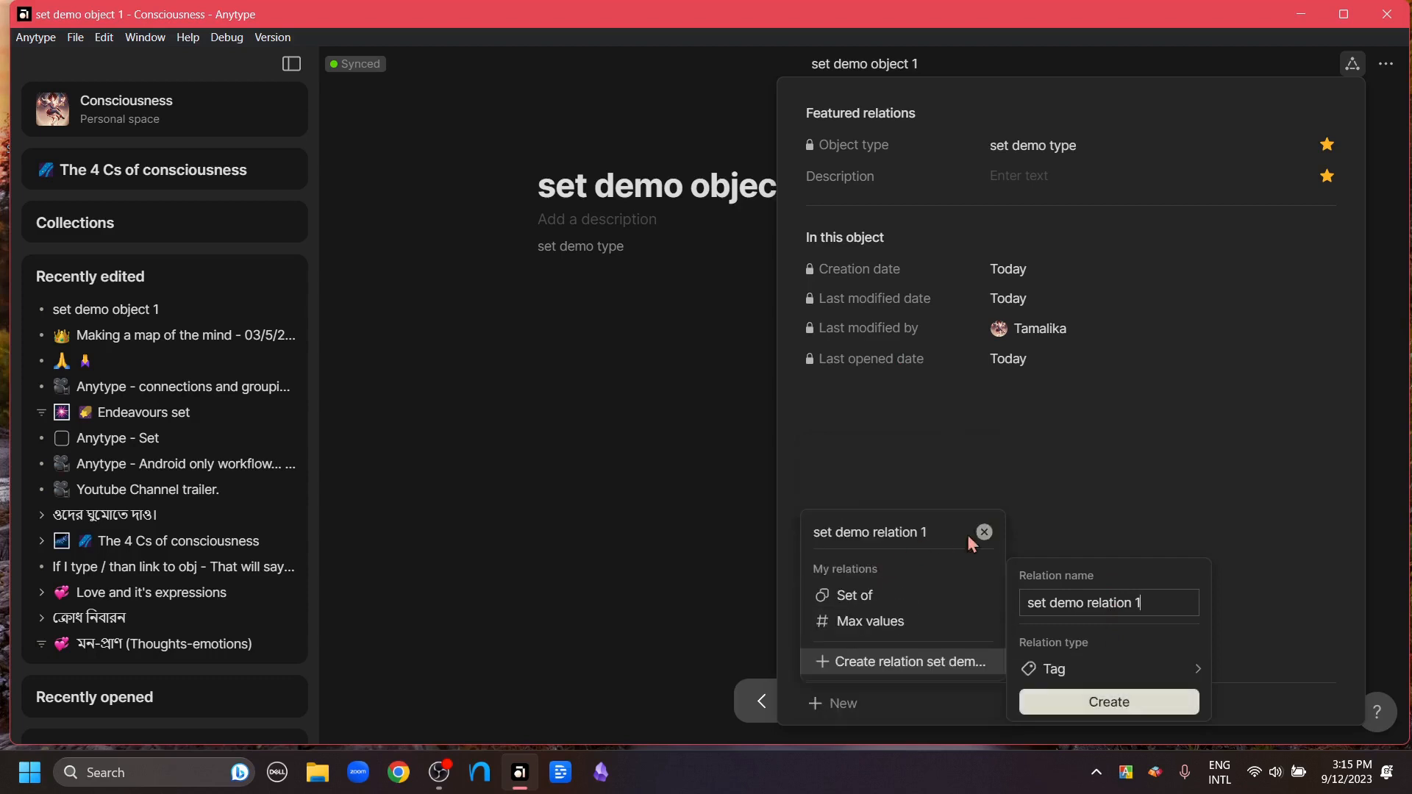
pyautogui.click(1107, 703)
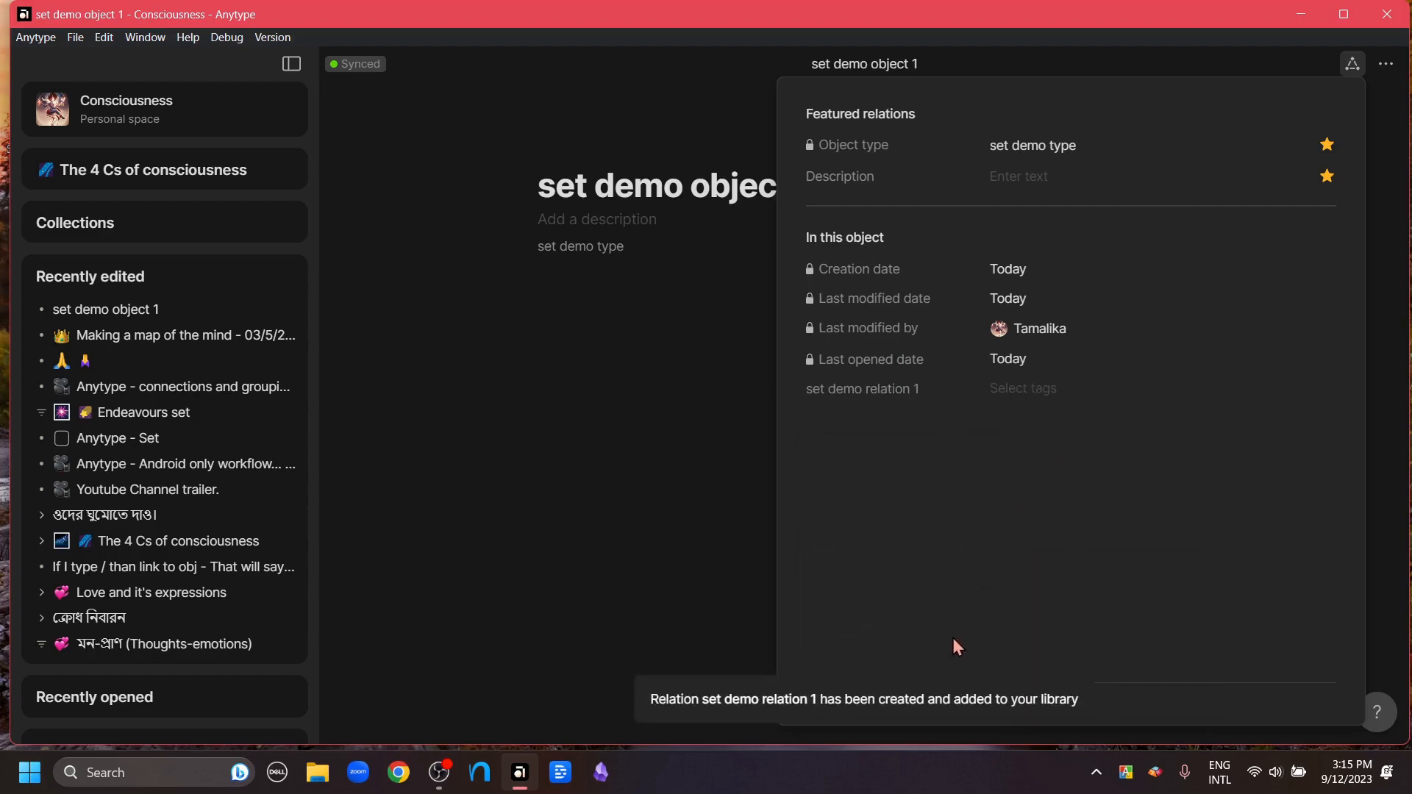
# - Add a new relation named "set demo relation 2" with relation type Status to the object
pyautogui.click(1124, 712)
pyautogui.write('set demo relation 2')
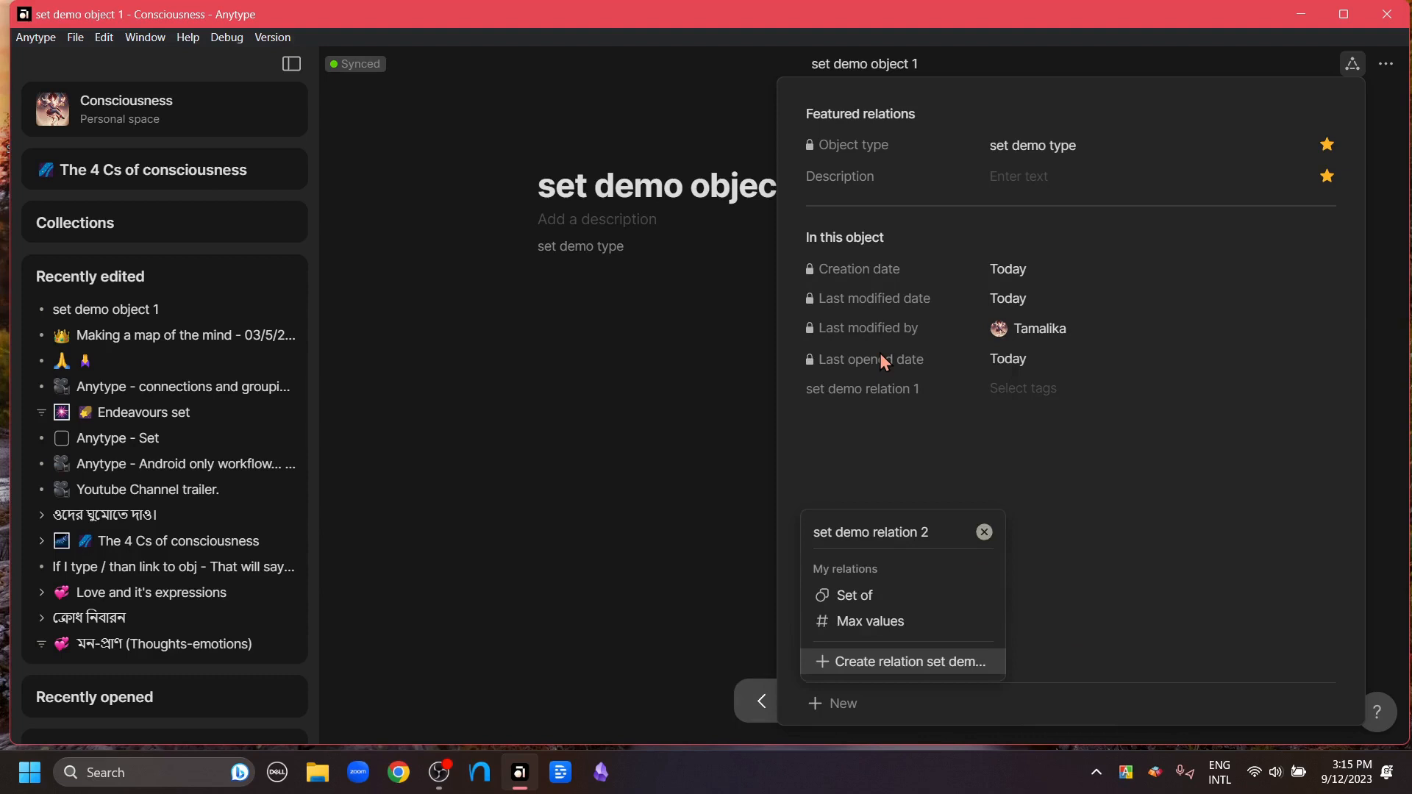
pyautogui.press('Return')
pyautogui.moveTo(1122, 675)
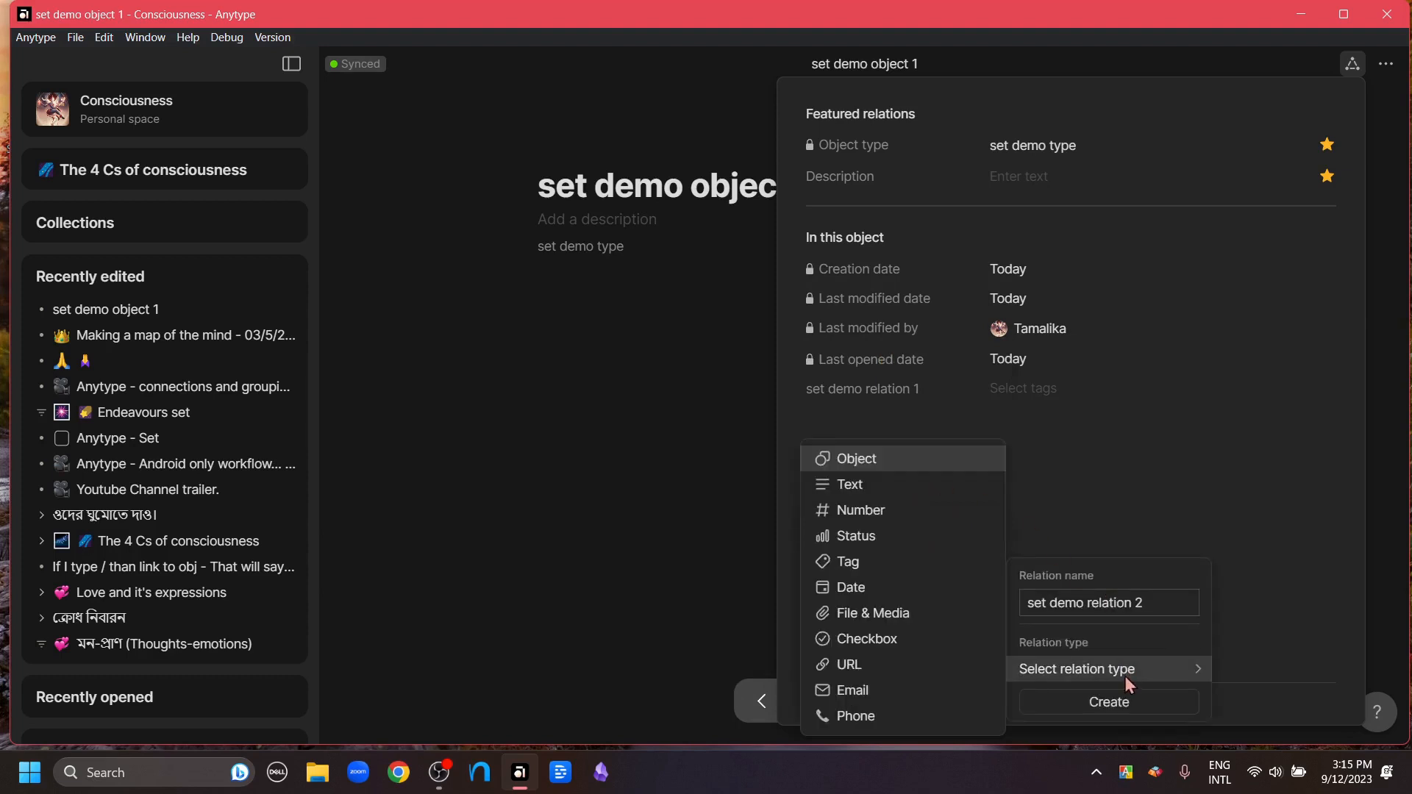
pyautogui.click(868, 538)
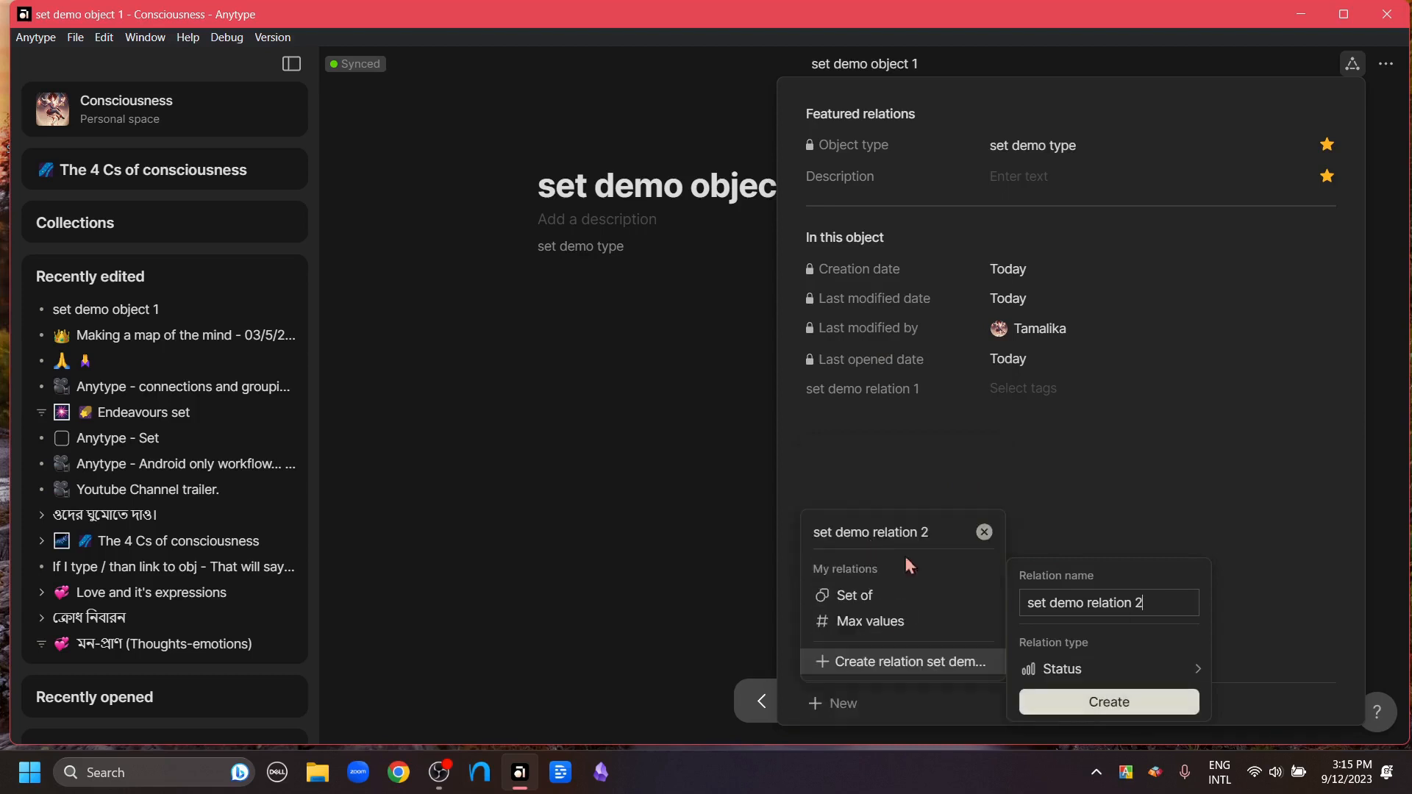
pyautogui.click(1127, 705)
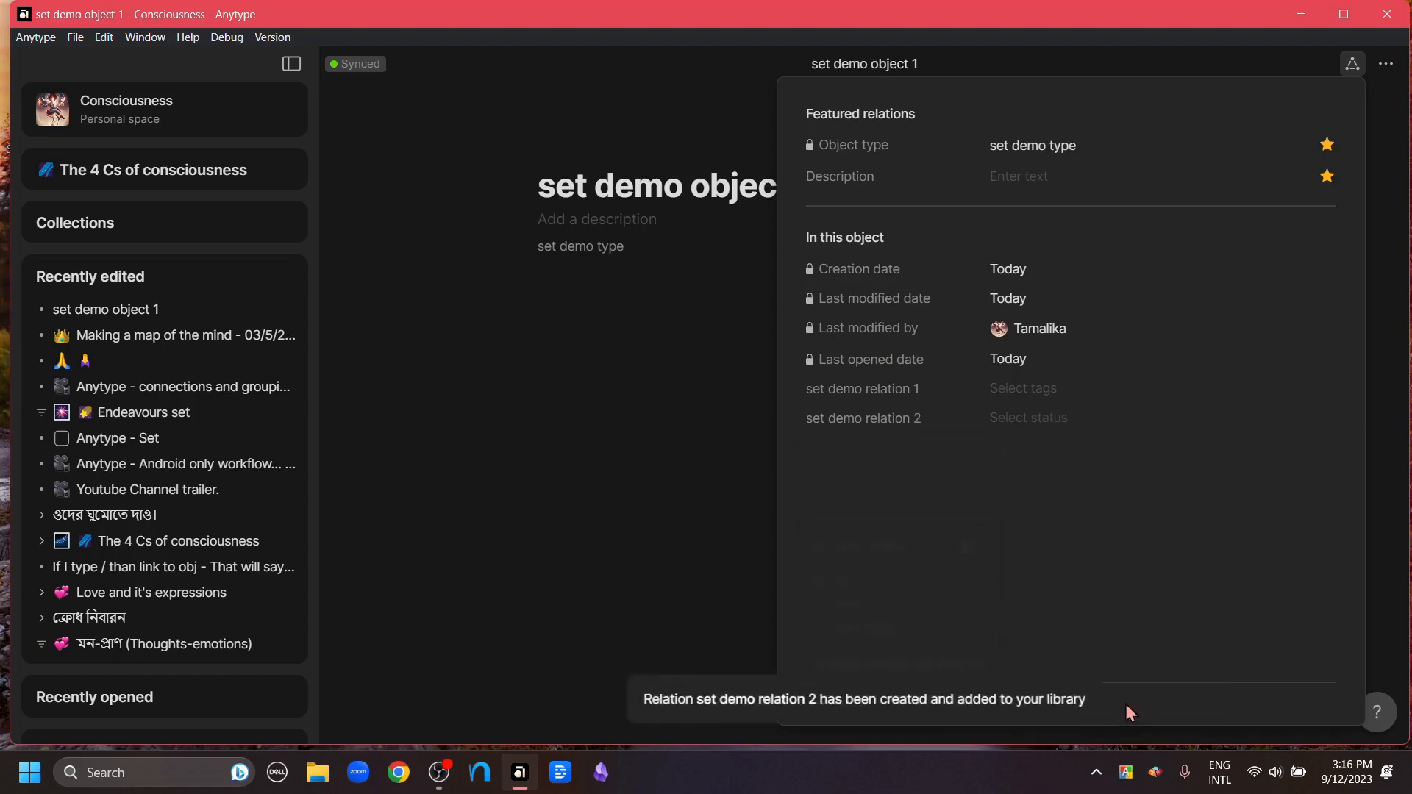
# - Create and assign the tags set demo tag 1, set demo tag 2 and set demo tag 3 in set demo relation 1
pyautogui.click(1043, 391)
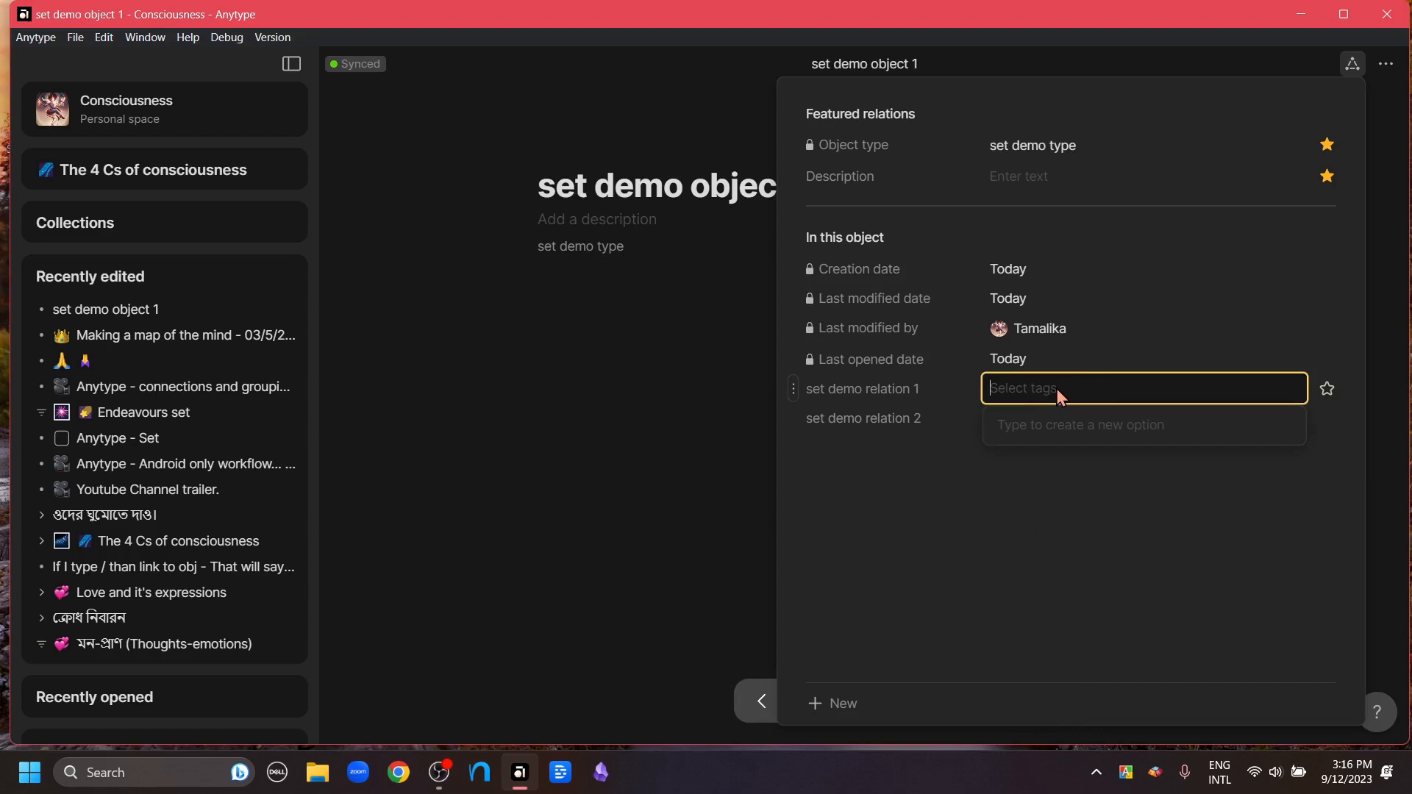
pyautogui.write('s')
pyautogui.press('BackSpace')
pyautogui.write('set dem')
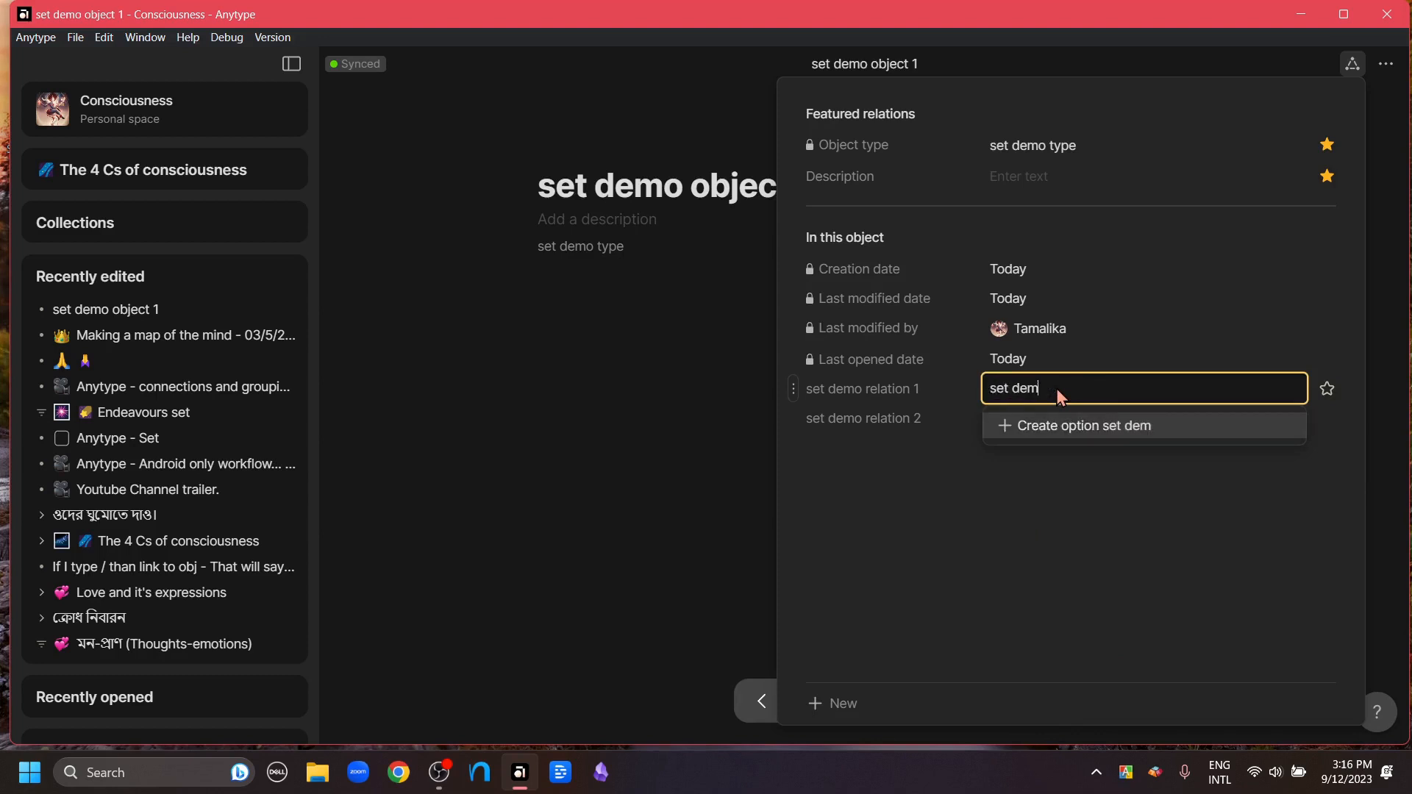
pyautogui.write('o')
# - Create the options set demo status 1 and set demo status 2 for set demo relation 2, leaving its search text cleared
pyautogui.click(1048, 420)
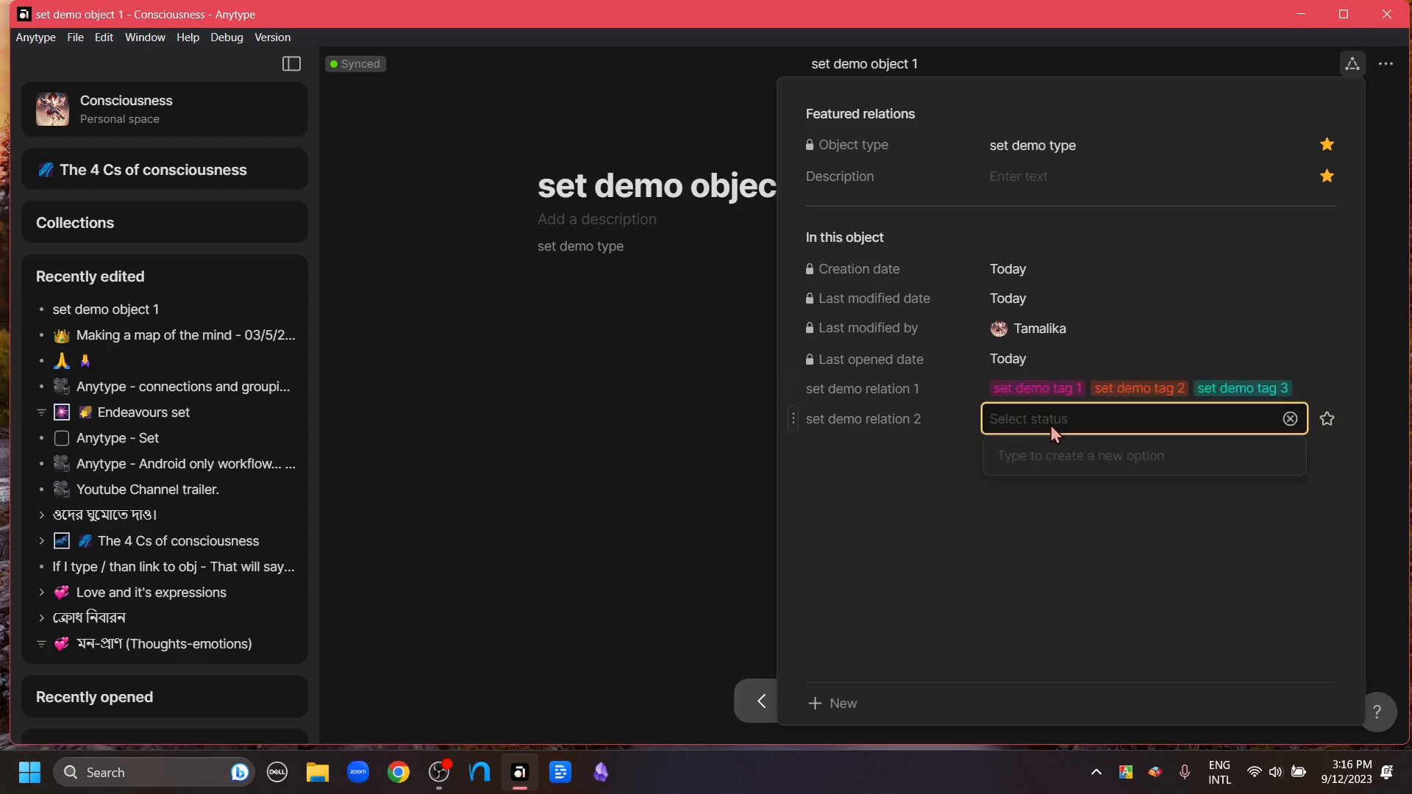
pyautogui.write('sa')
pyautogui.write('t demo status 1')
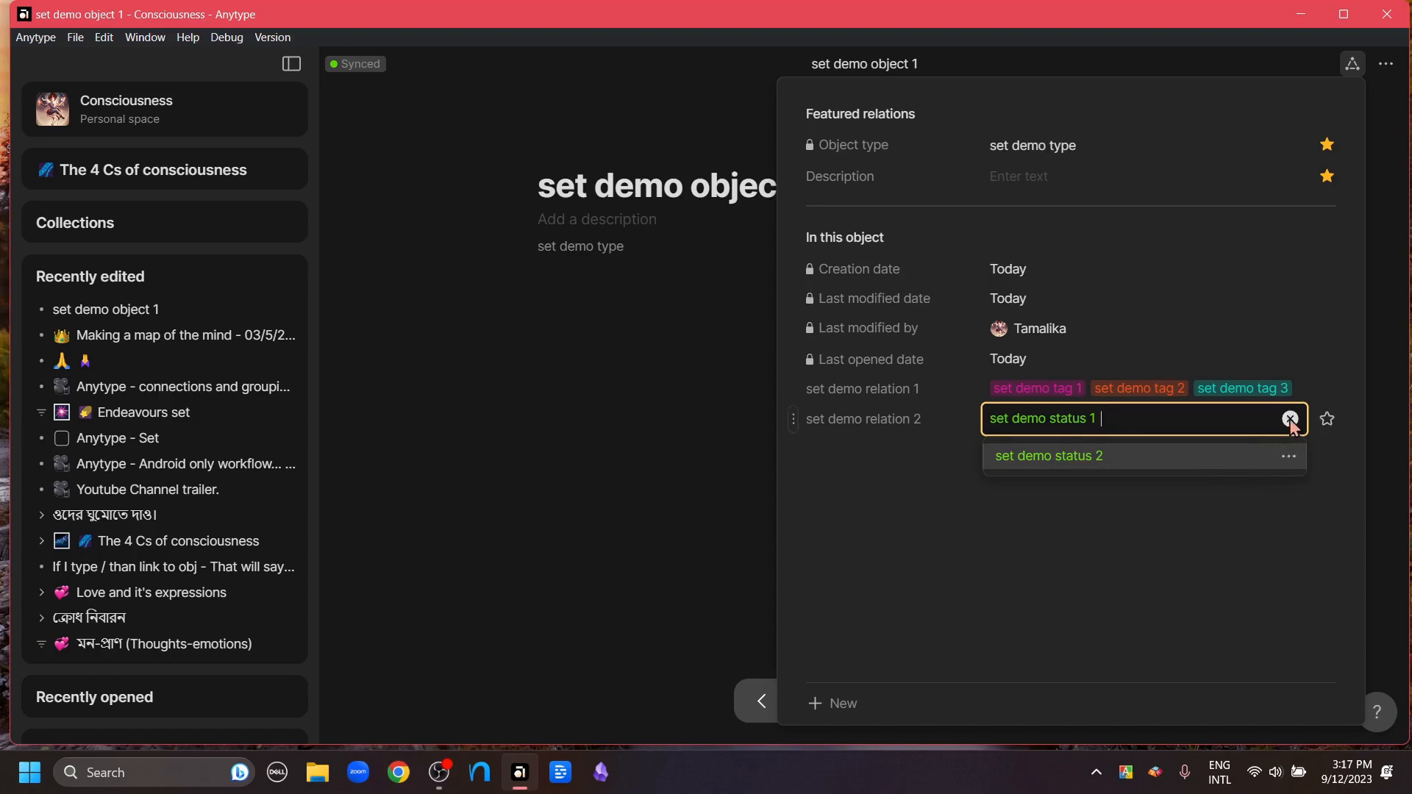
pyautogui.click(1291, 419)
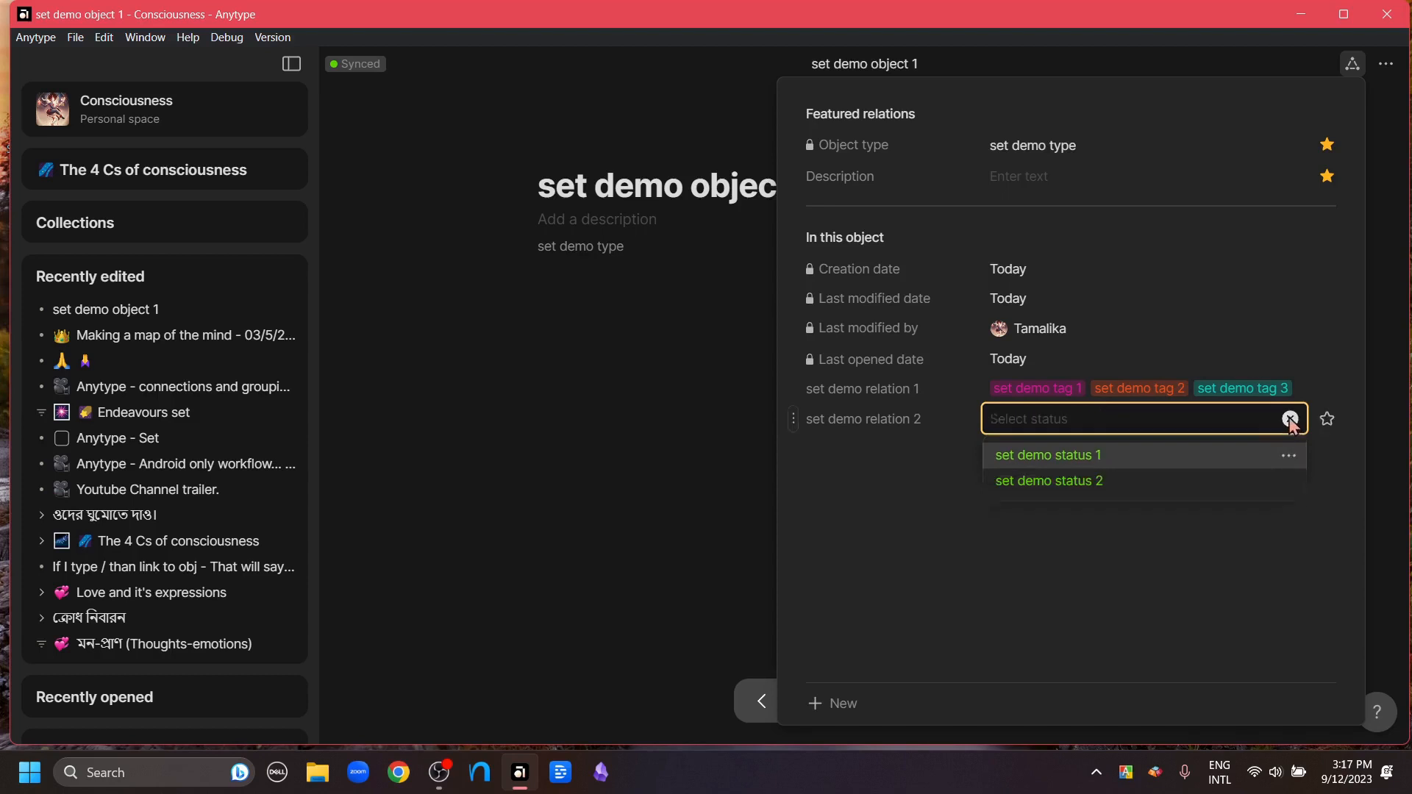
# - Examine the colour and delete options available for set demo status 1
pyautogui.click(1290, 456)
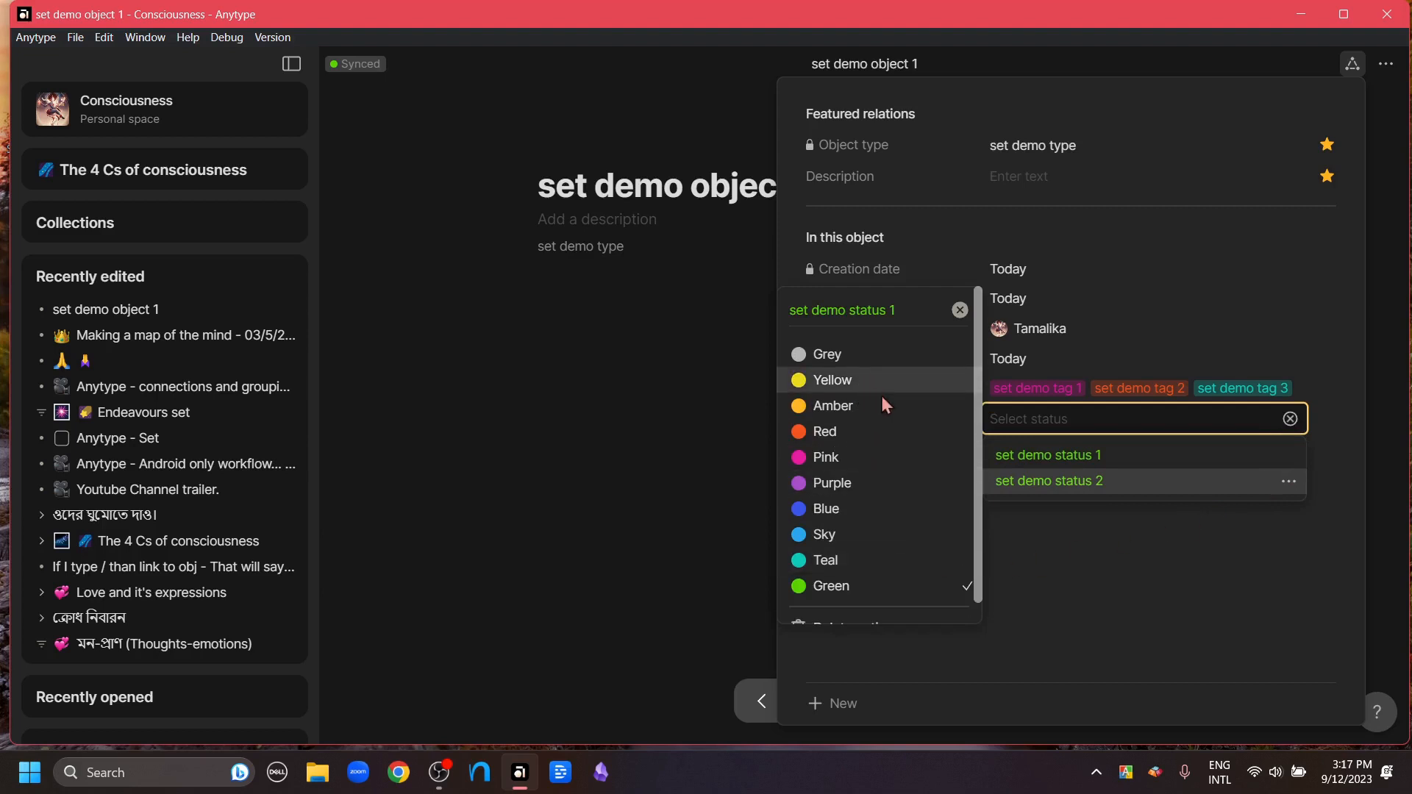
pyautogui.scroll(-1, 978, 392)
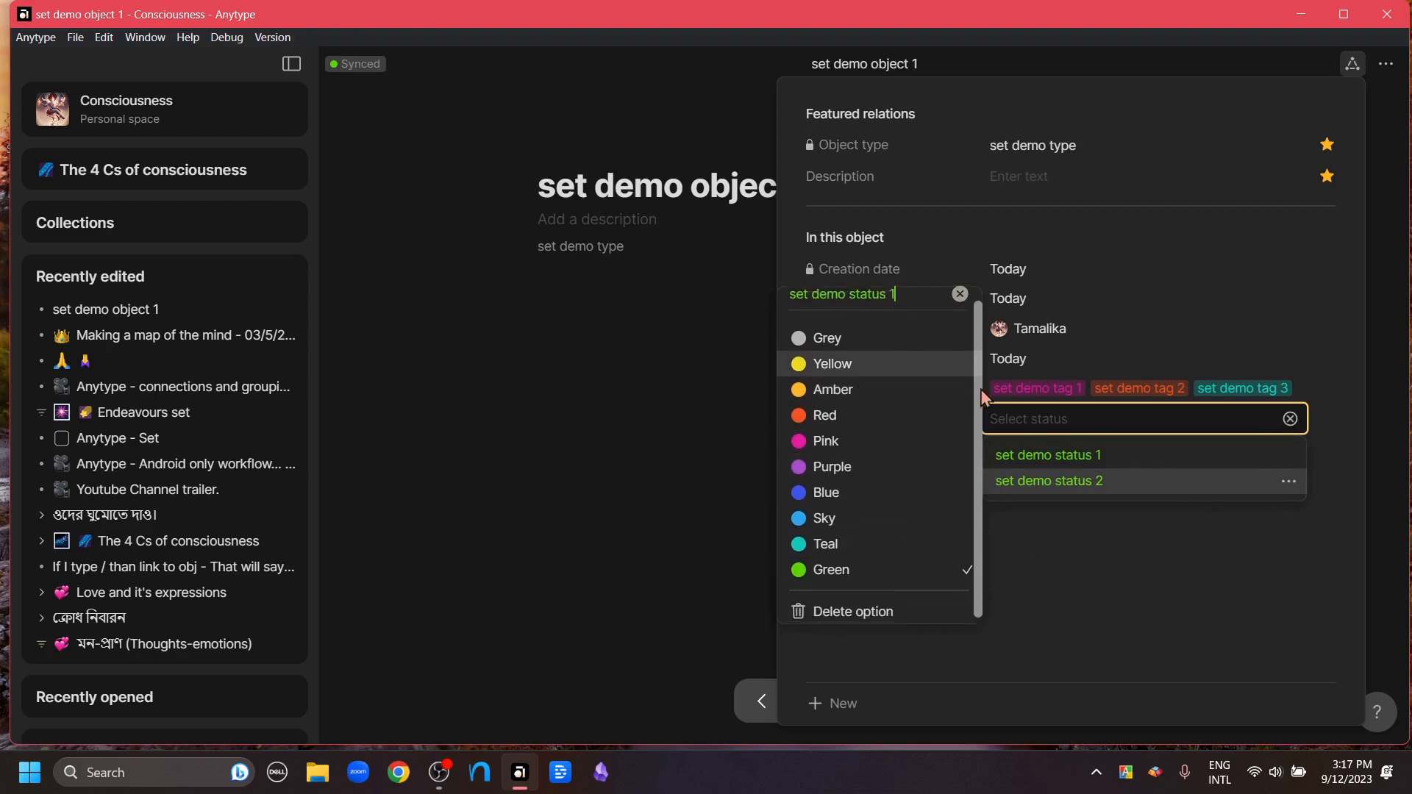
pyautogui.click(1042, 587)
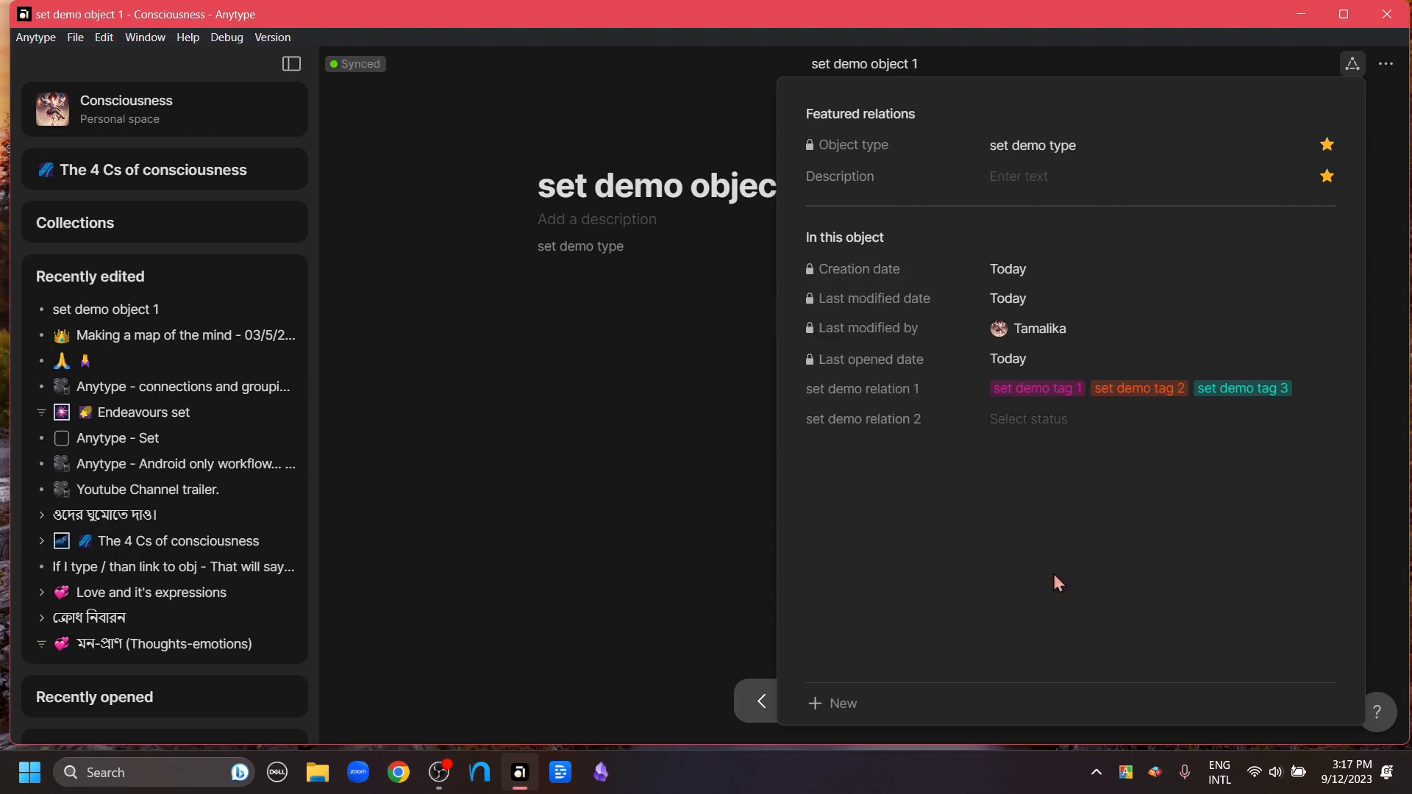
# - Set set demo relation 2 to set demo status 1 and close the object's relations
pyautogui.click(1103, 427)
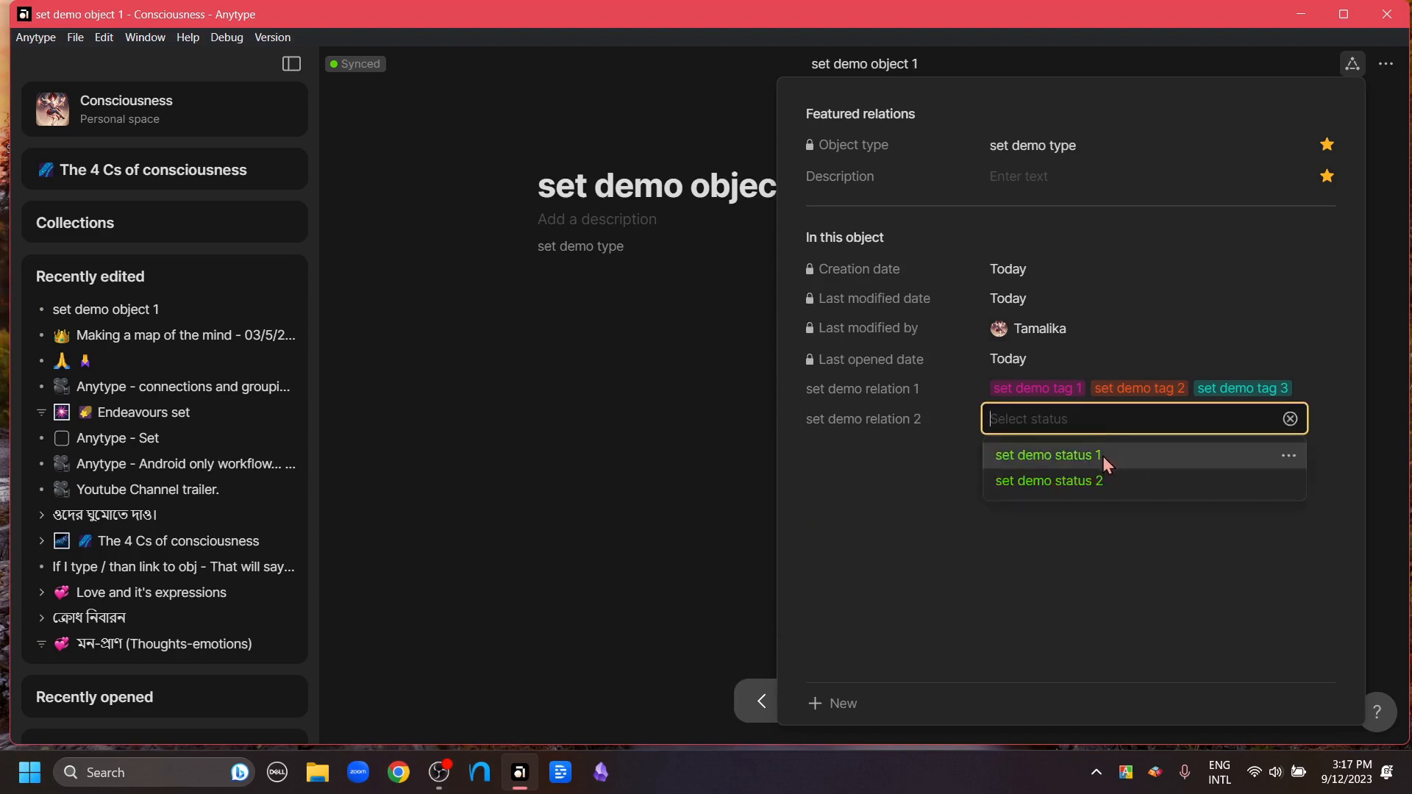
pyautogui.click(1102, 456)
pyautogui.click(700, 507)
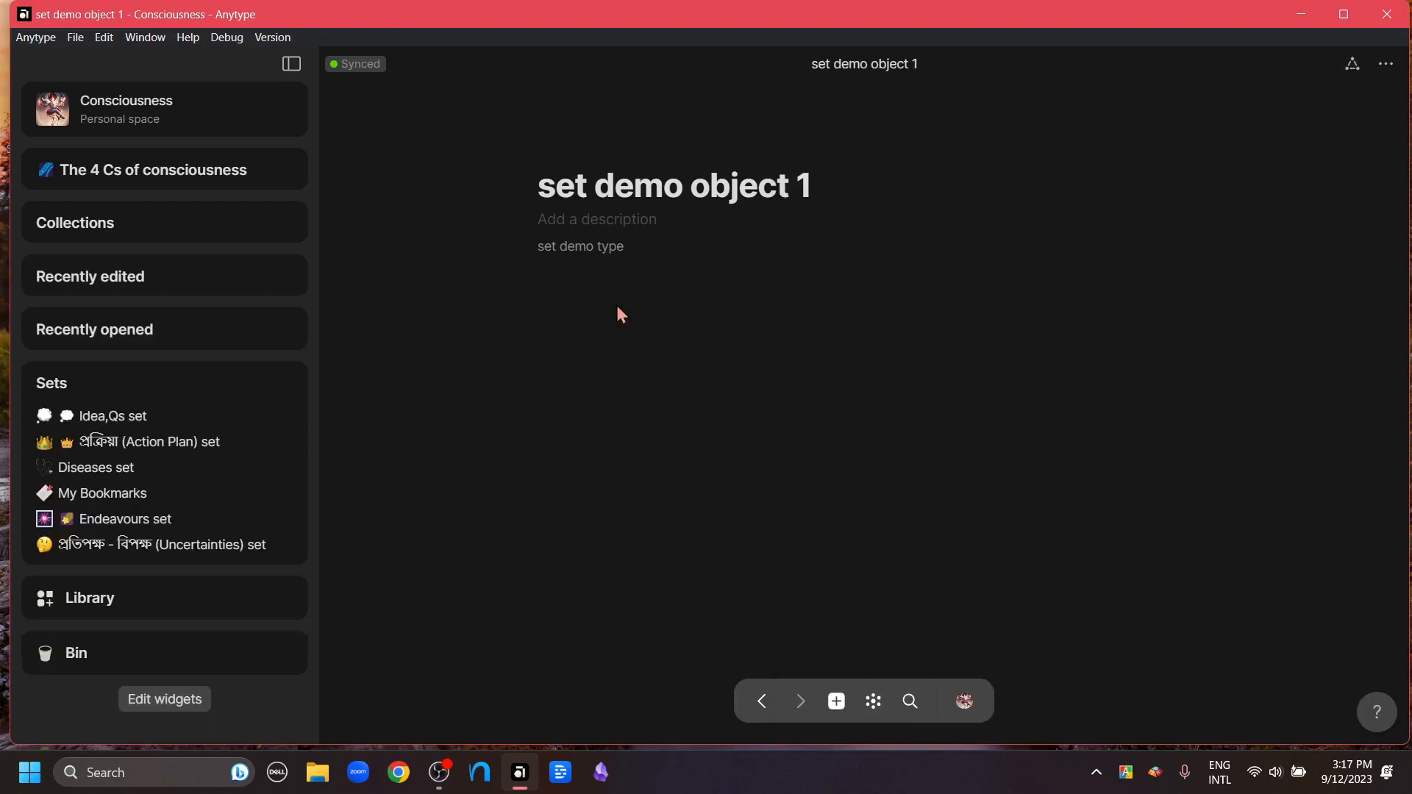
# - Open the set demo type page from the object and expand it to full view
pyautogui.click(595, 252)
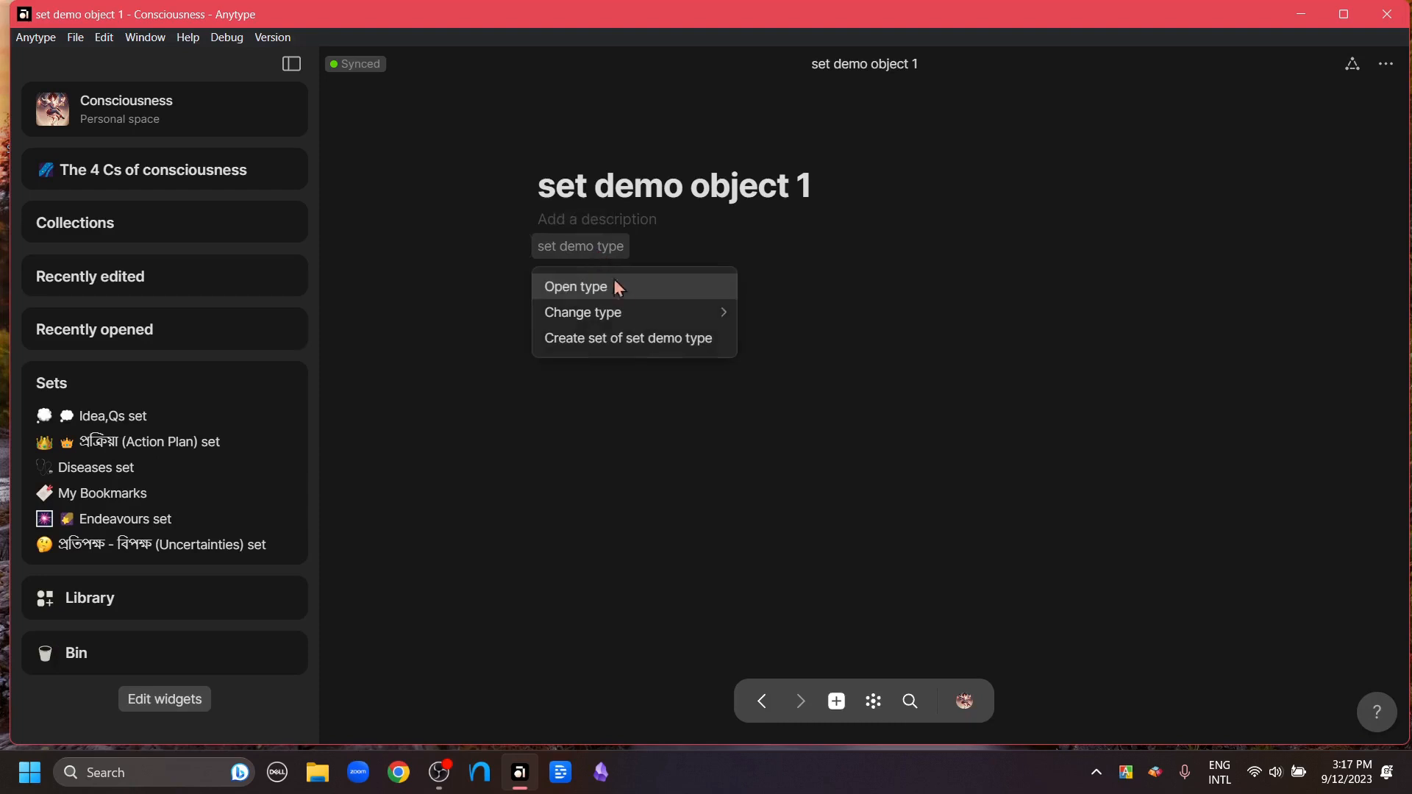
pyautogui.click(619, 290)
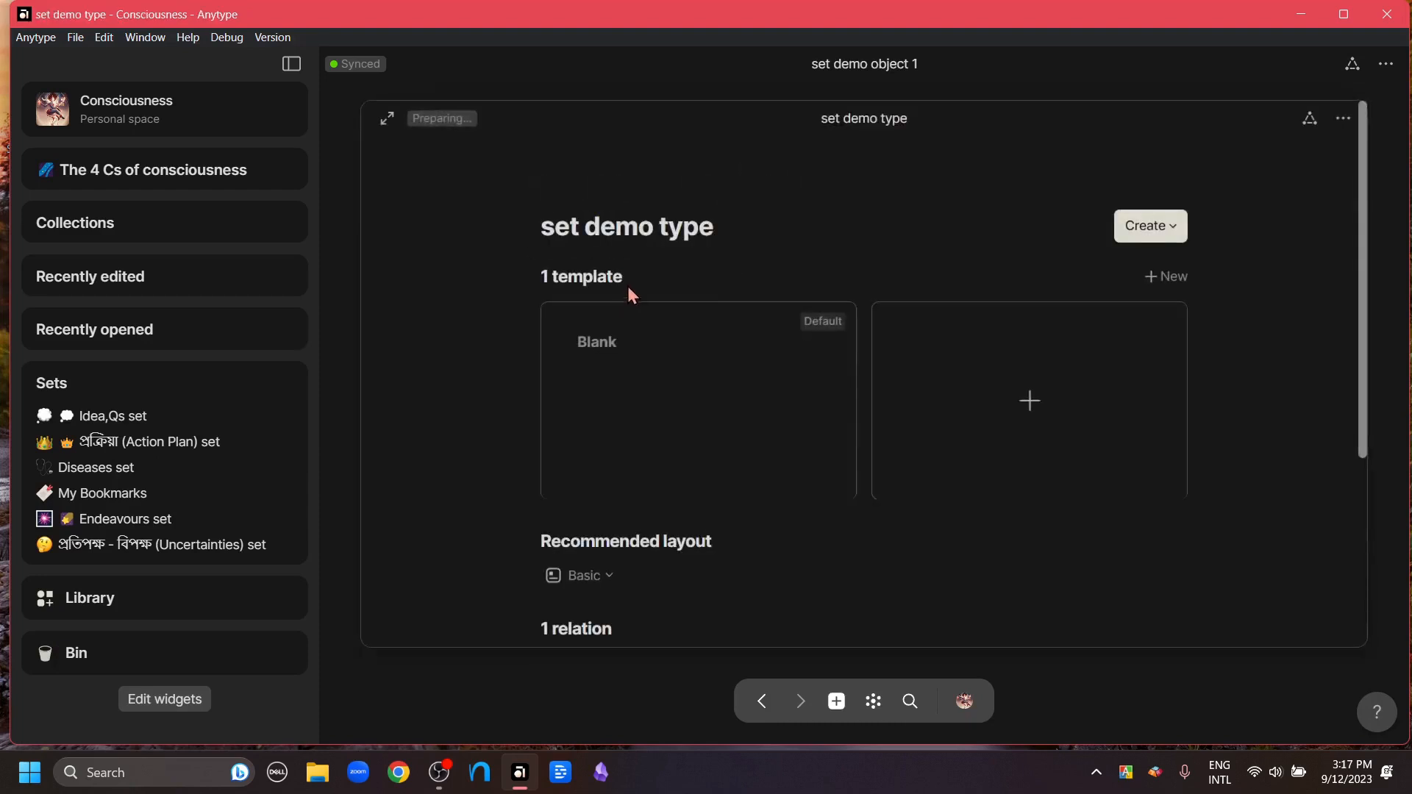
pyautogui.click(388, 118)
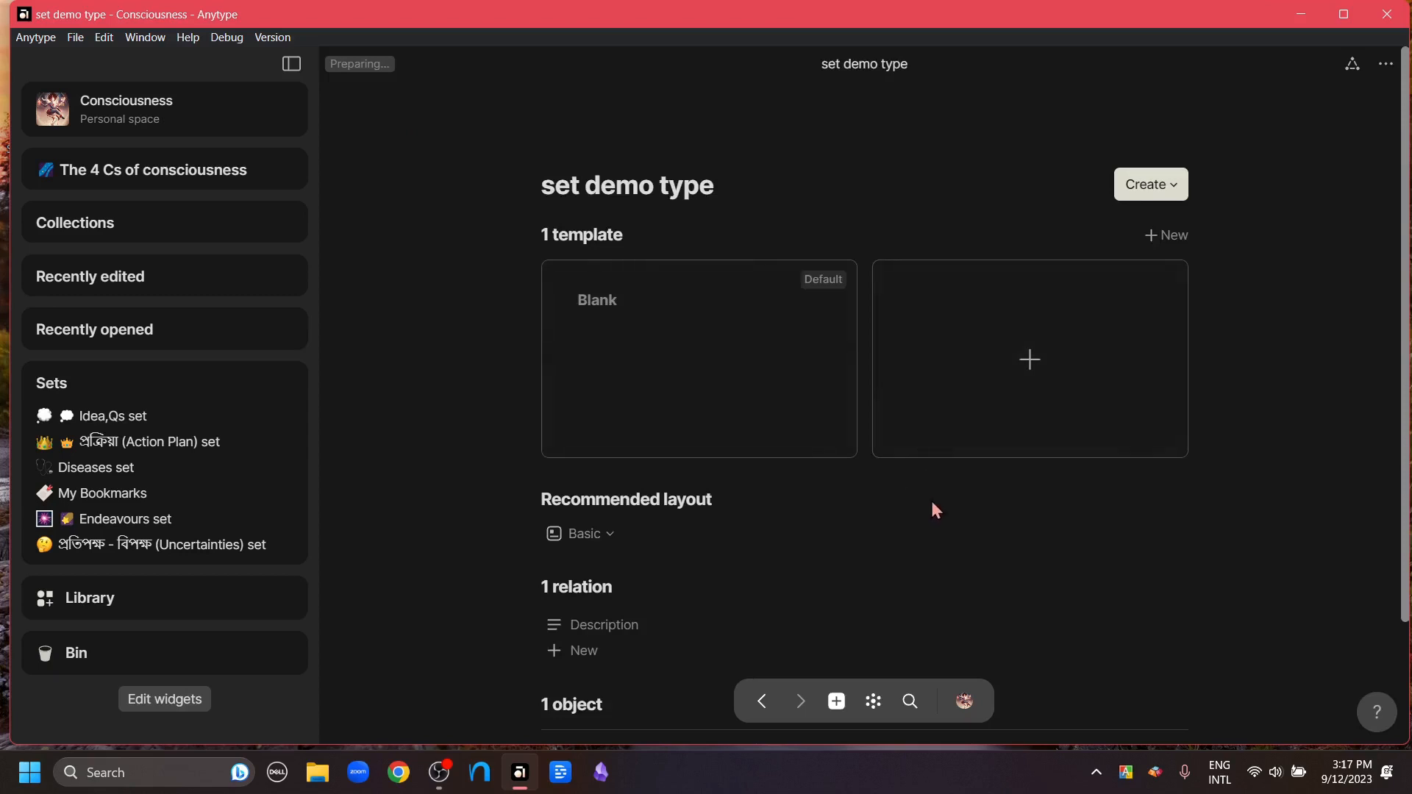
# - Create a new set demo type object named set demo object 2 and add set demo relation 1 and set demo relation 2
pyautogui.click(1170, 185)
pyautogui.click(1157, 233)
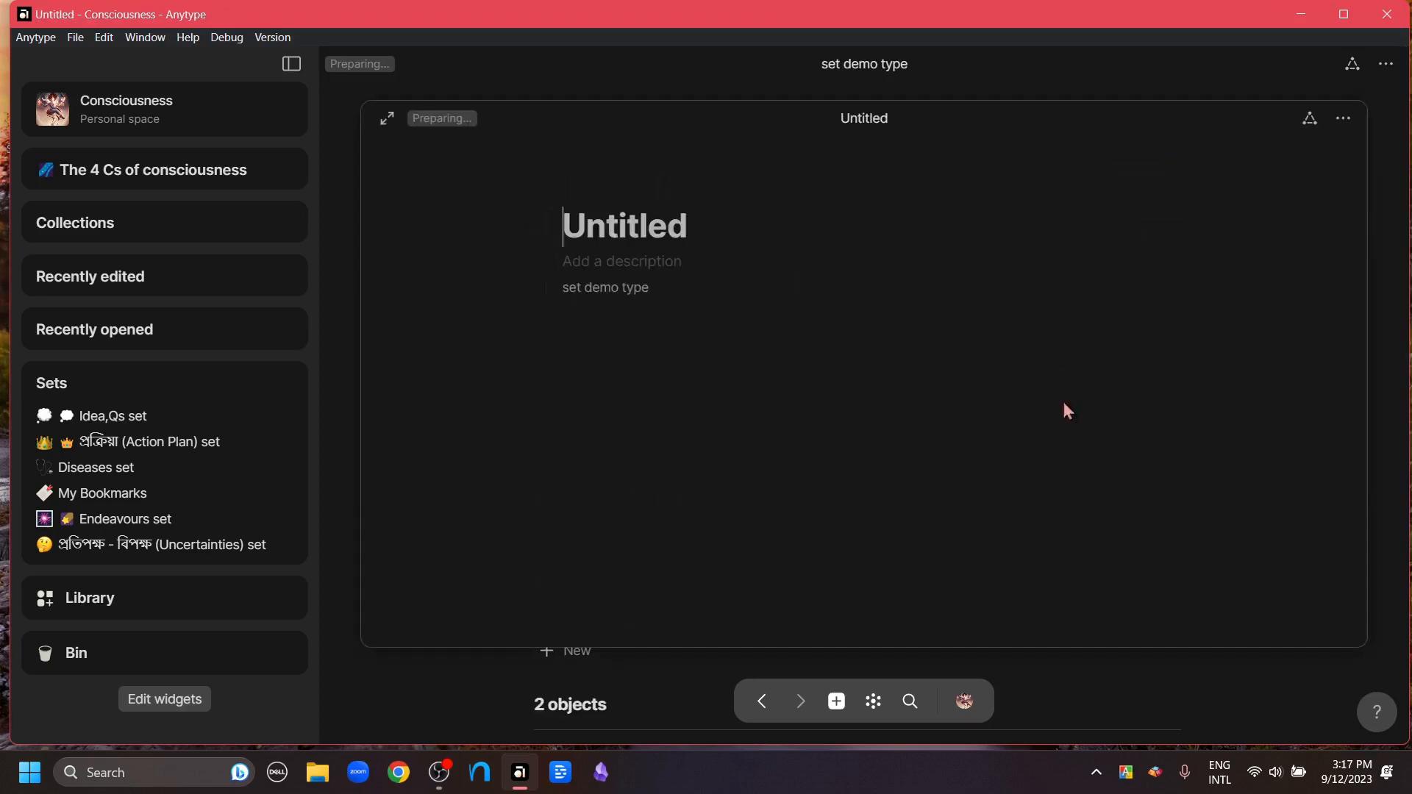
pyautogui.click(889, 617)
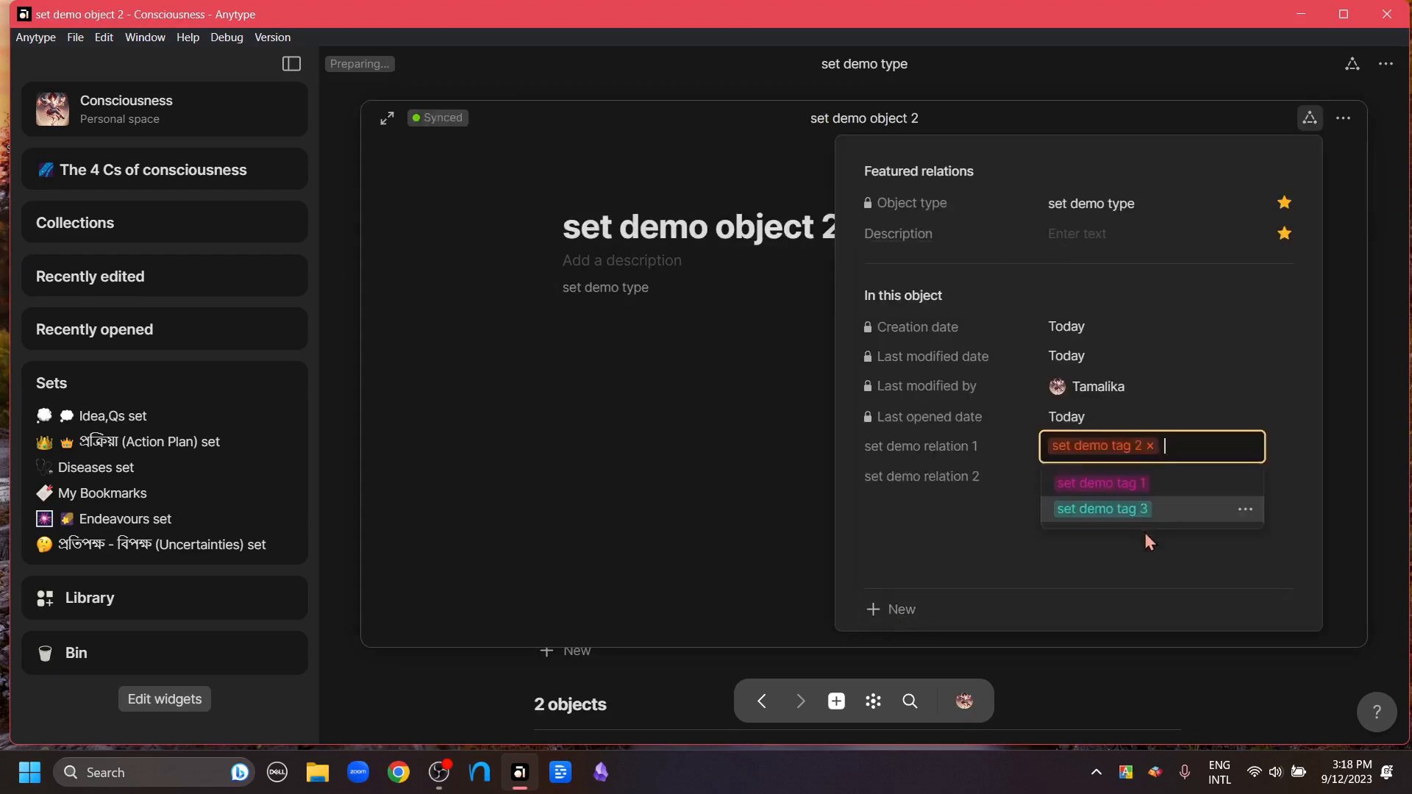
# - Assign set demo tag 2, set demo tag 3 and set demo status 2 to set demo object 2, and close the object
pyautogui.click(1140, 509)
pyautogui.click(1122, 569)
pyautogui.click(1110, 478)
pyautogui.click(1107, 537)
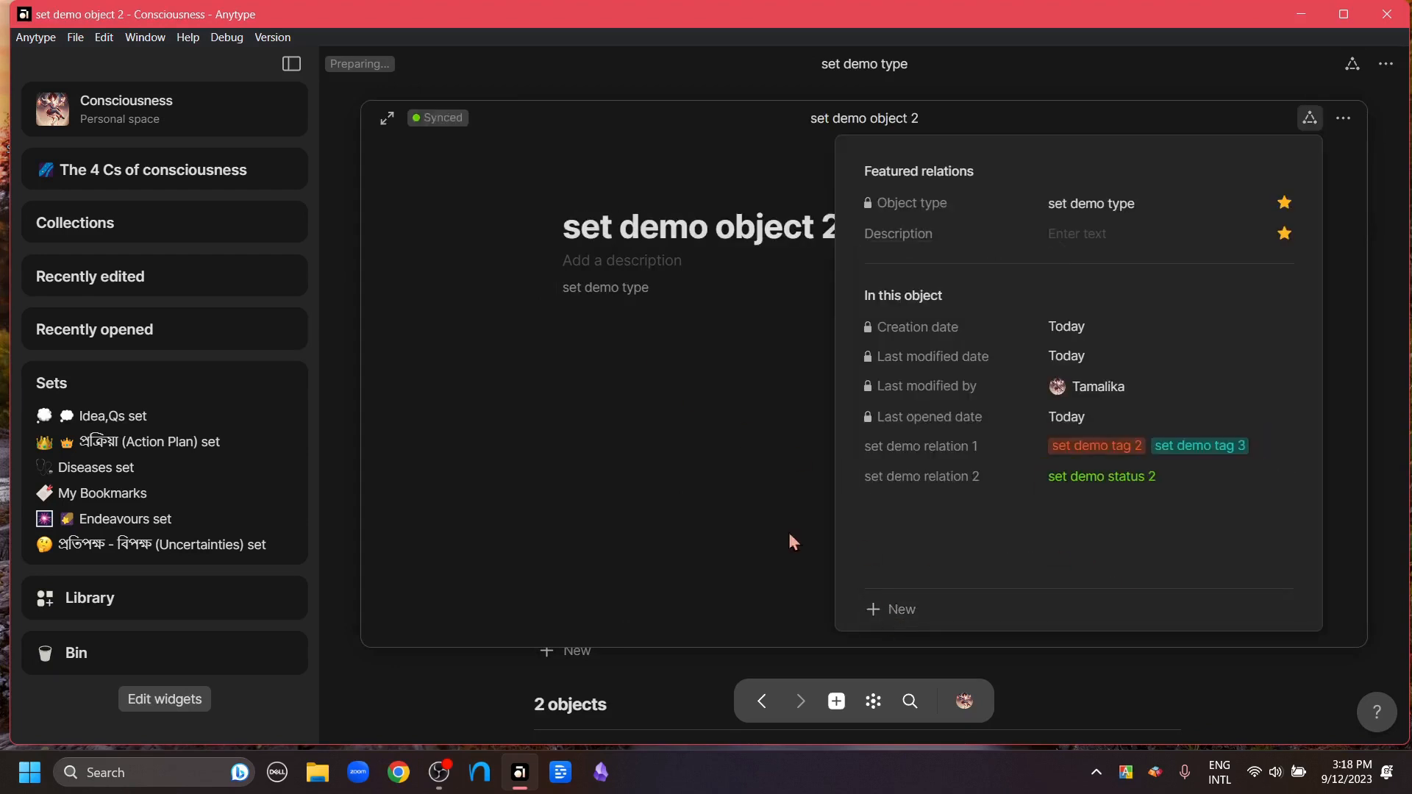
pyautogui.click(657, 533)
pyautogui.click(448, 702)
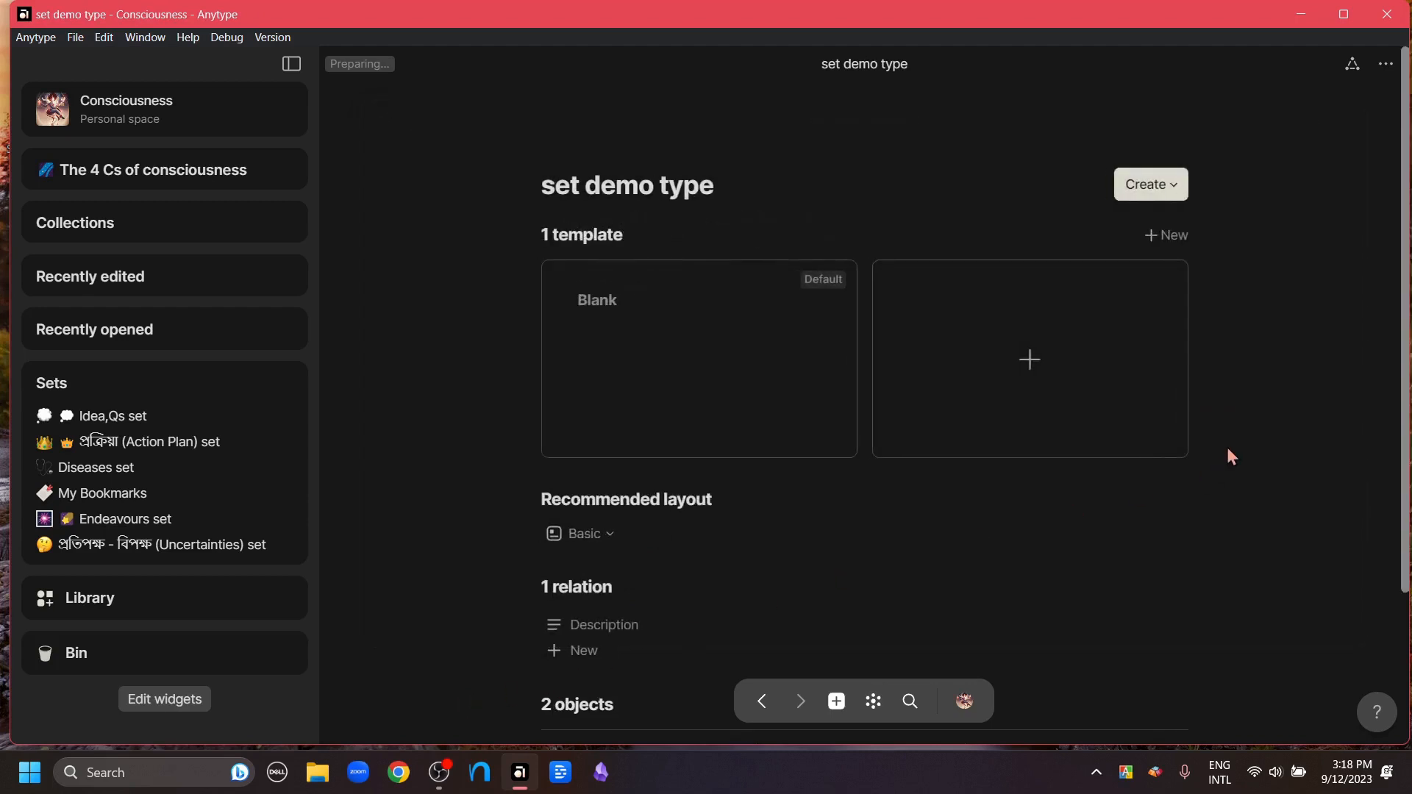
# - Create a new set of objects from the set demo type page and expand it to full view
pyautogui.scroll(-3, 1227, 448)
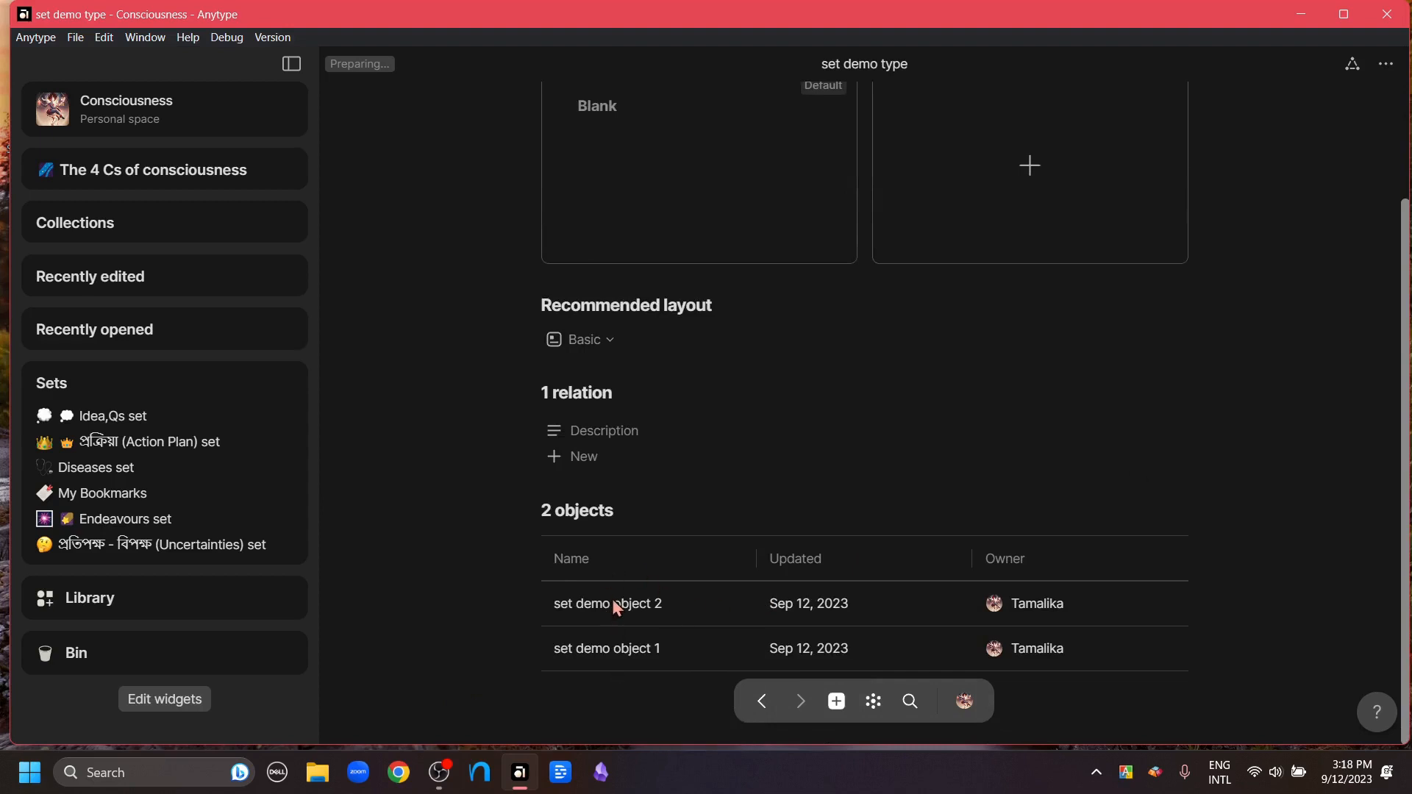
pyautogui.scroll(3, 1172, 428)
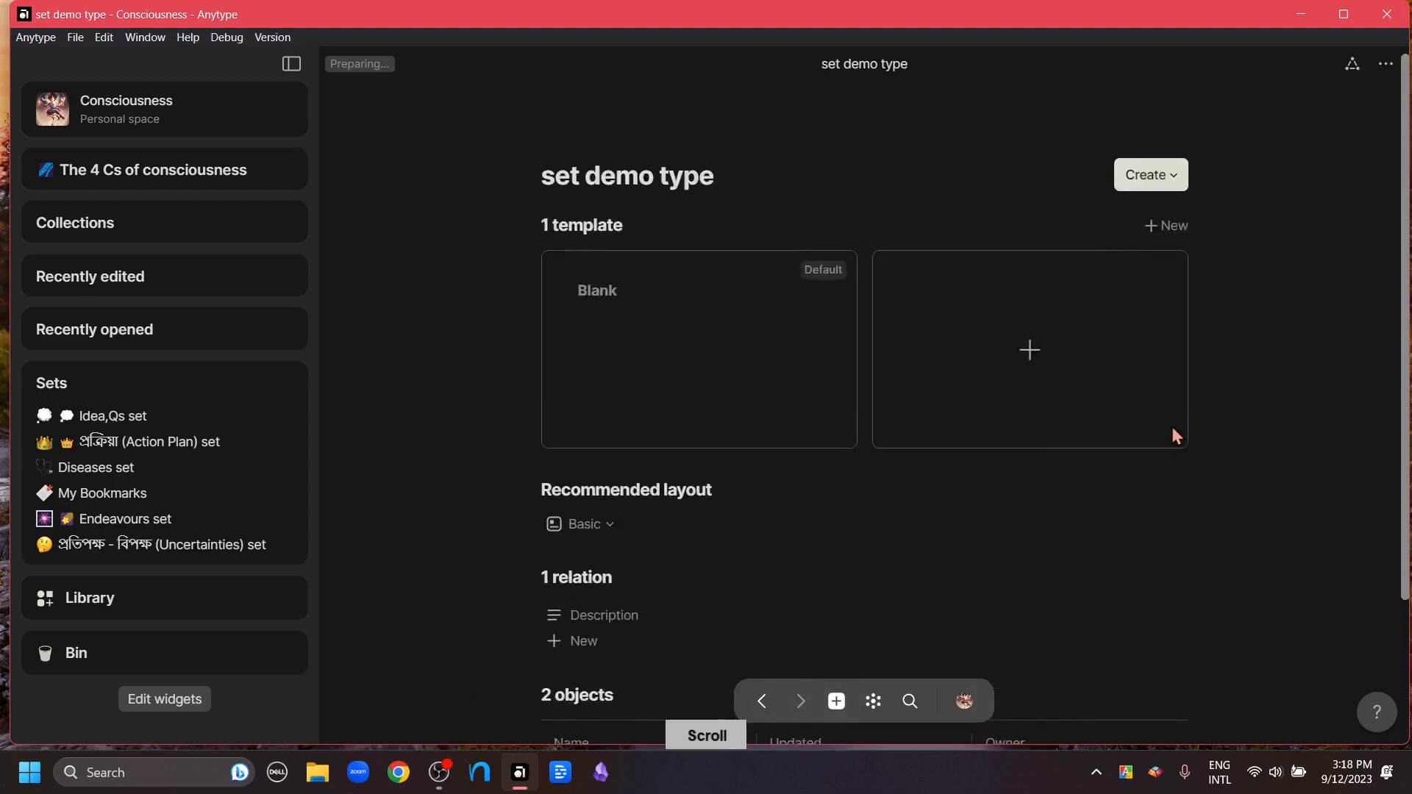
pyautogui.click(1174, 186)
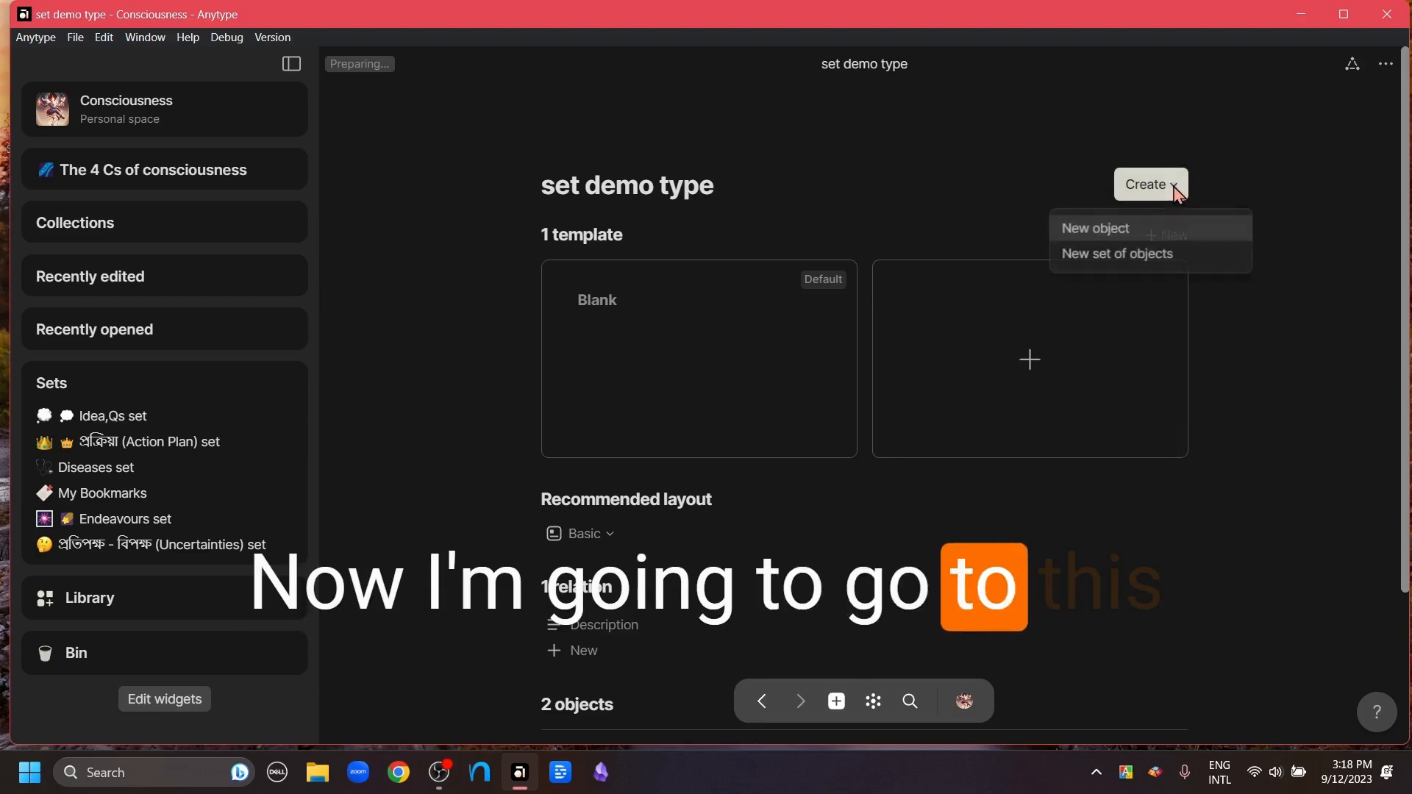
pyautogui.click(1148, 255)
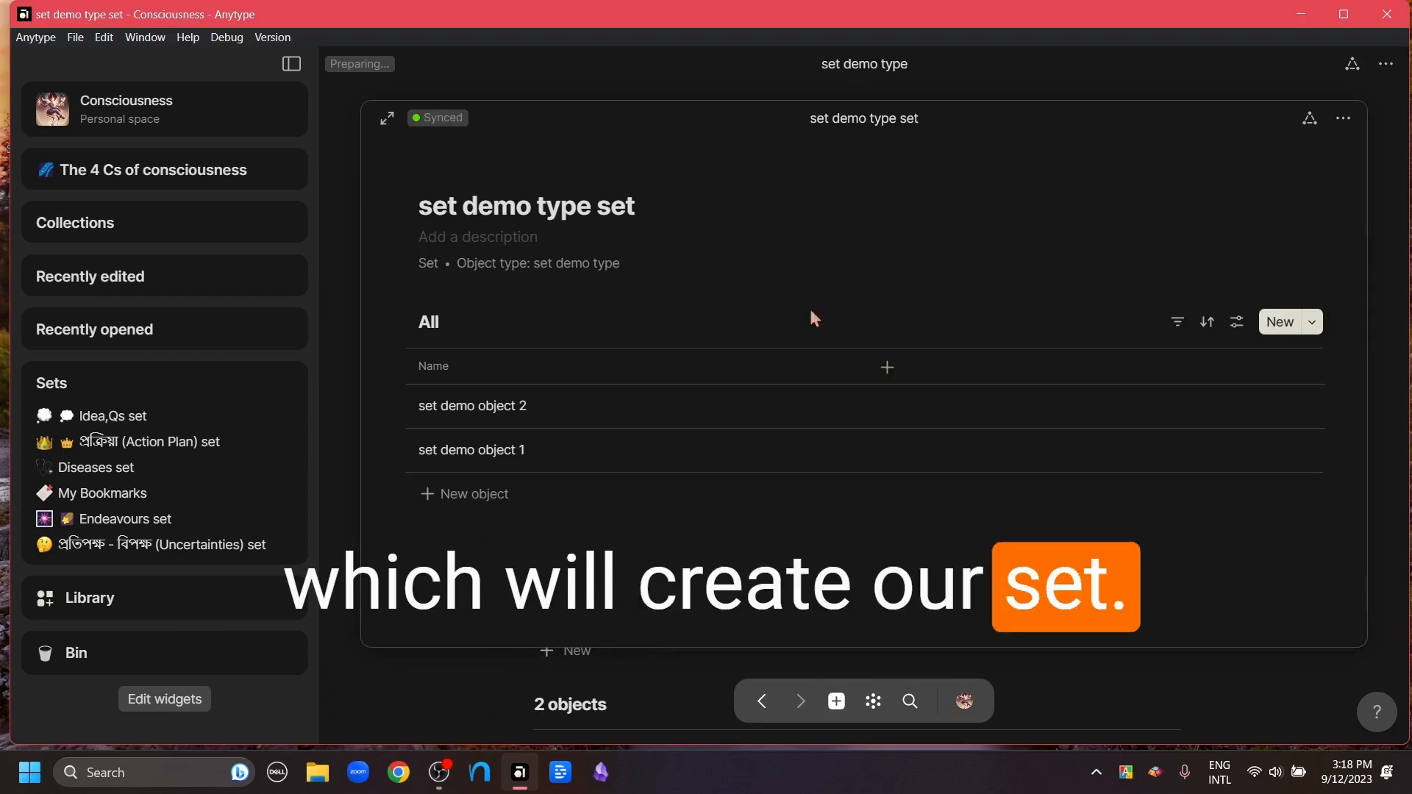
pyautogui.click(387, 120)
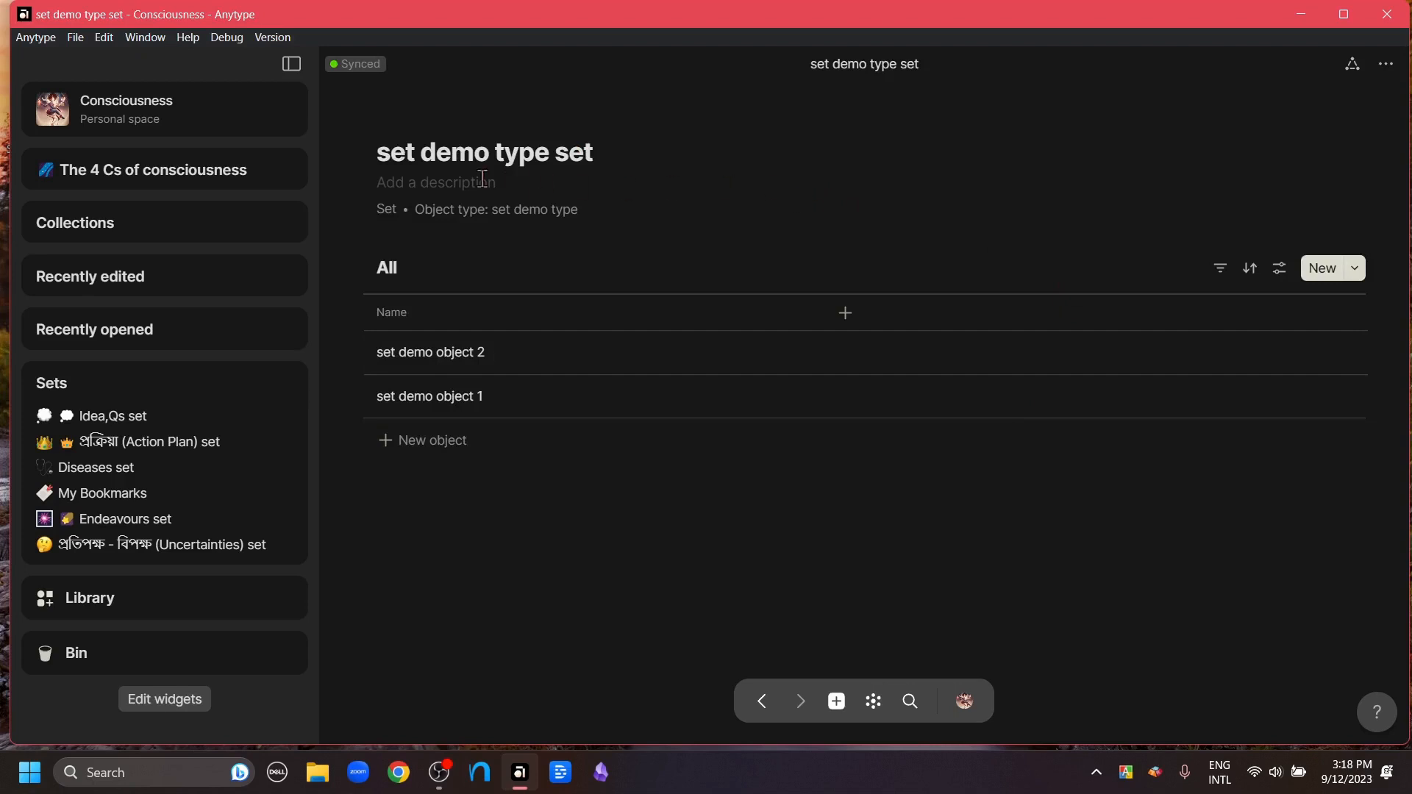
# - Give set demo type set a yellow flower emoji icon and a pink-to-gold gradient cover
pyautogui.click(404, 119)
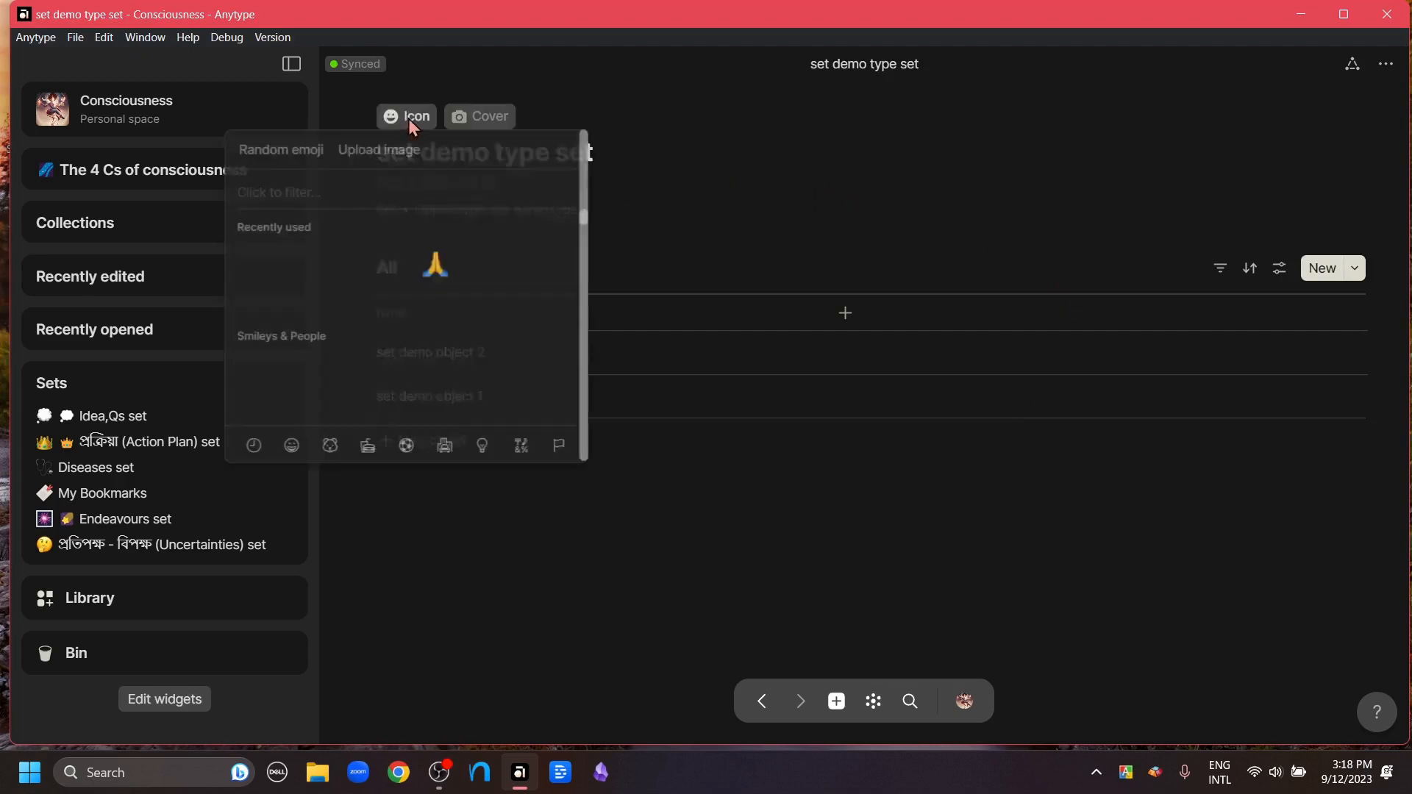
pyautogui.click(325, 266)
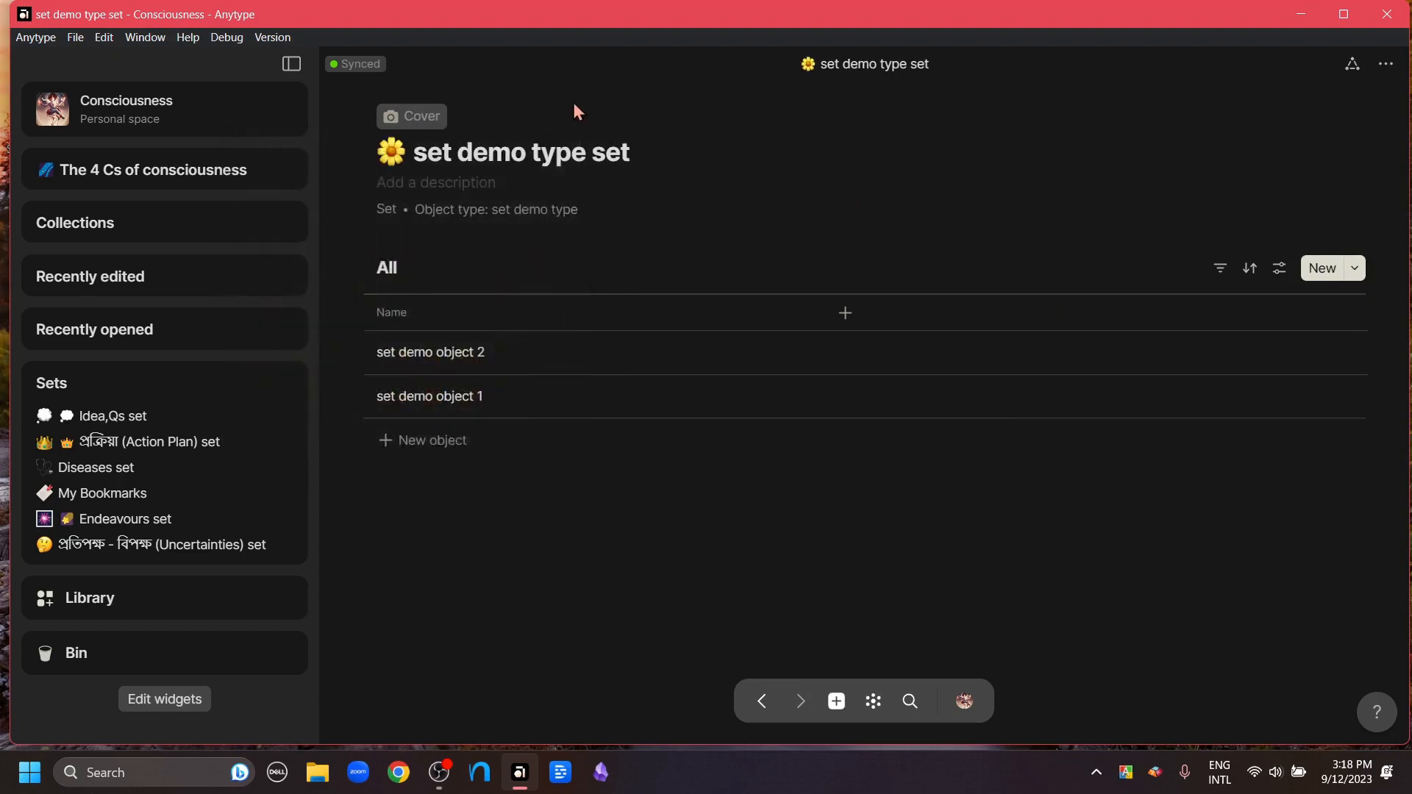
pyautogui.click(418, 117)
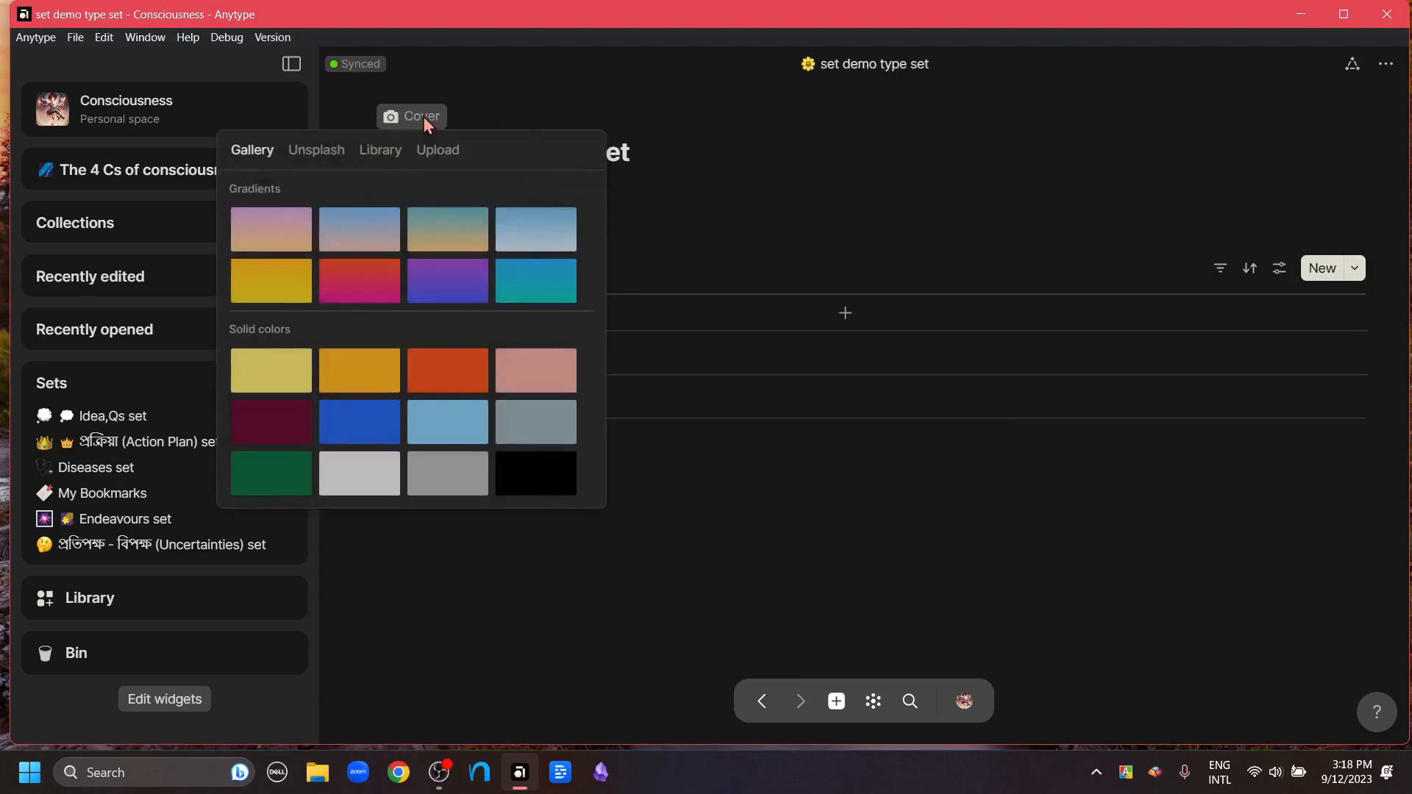
pyautogui.click(287, 246)
# - Examine the object types available as the source of set demo type set, and leave the list without choosing one
pyautogui.scroll(-1, 958, 463)
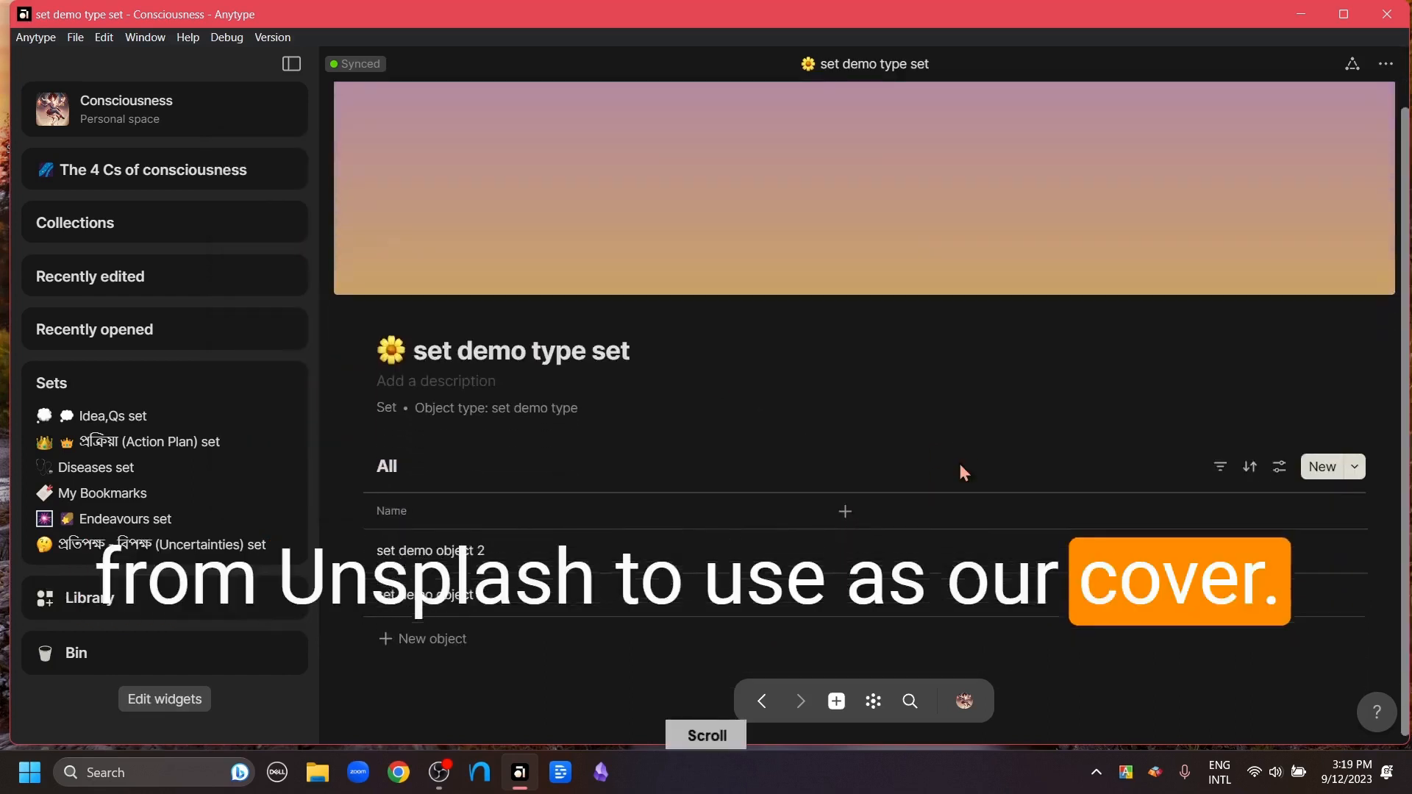
pyautogui.click(453, 407)
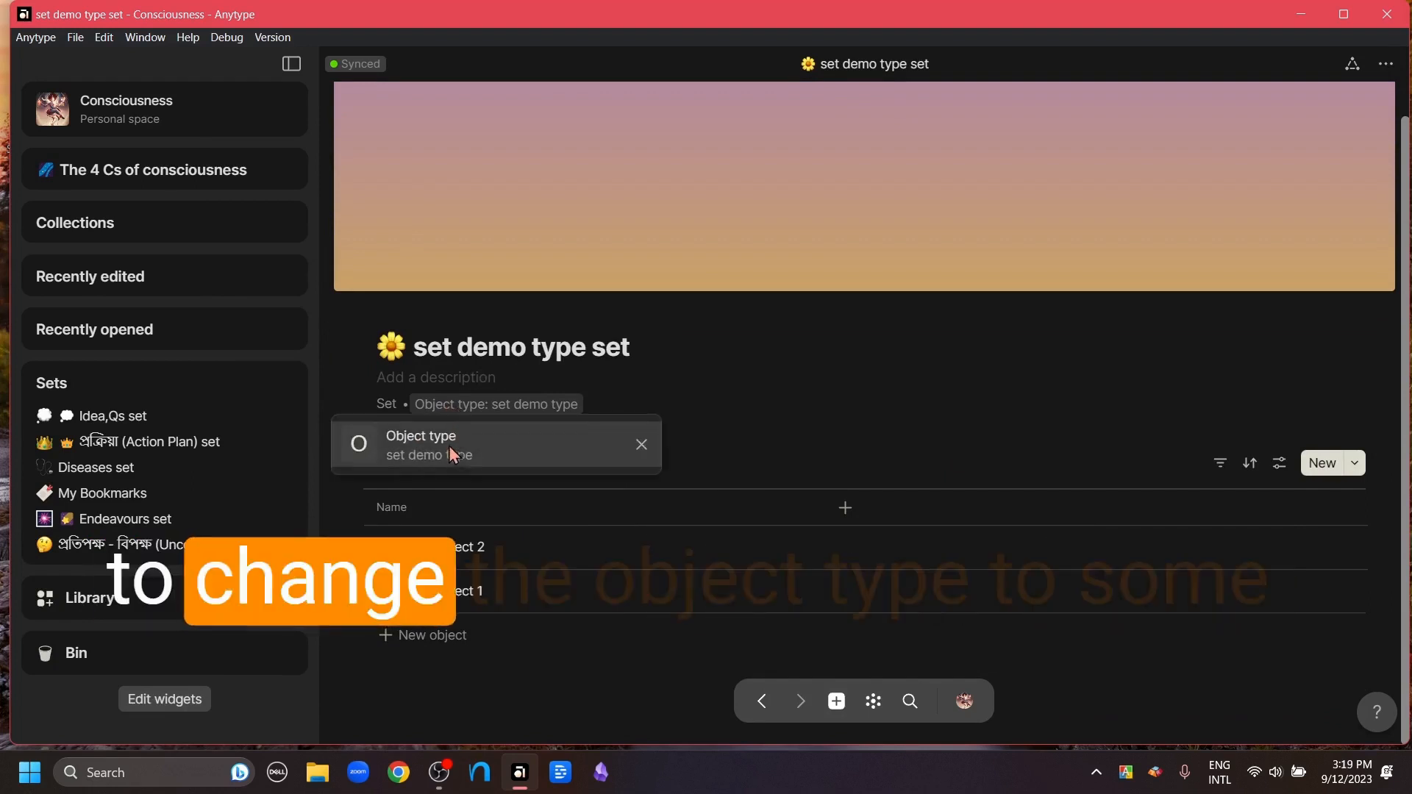
pyautogui.click(450, 457)
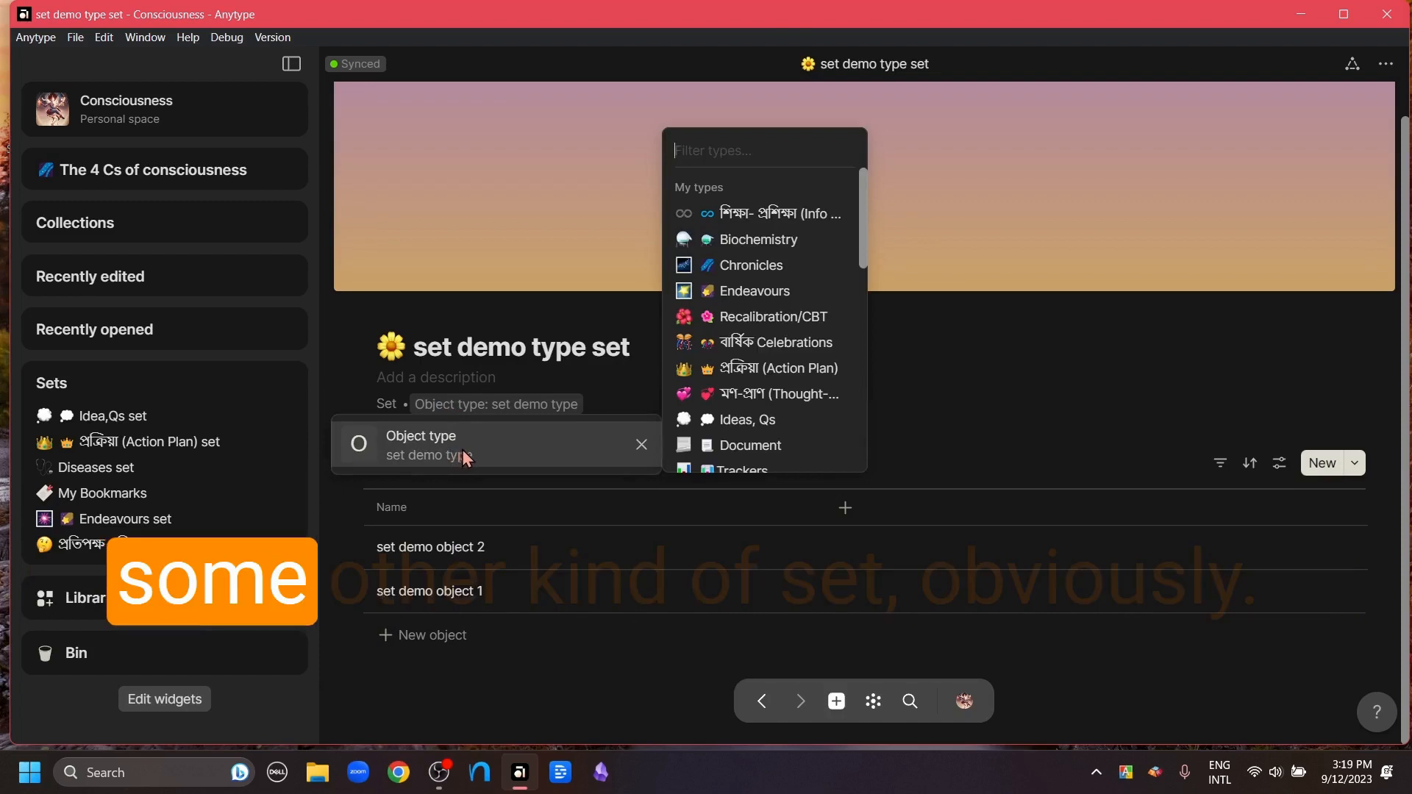
pyautogui.click(991, 398)
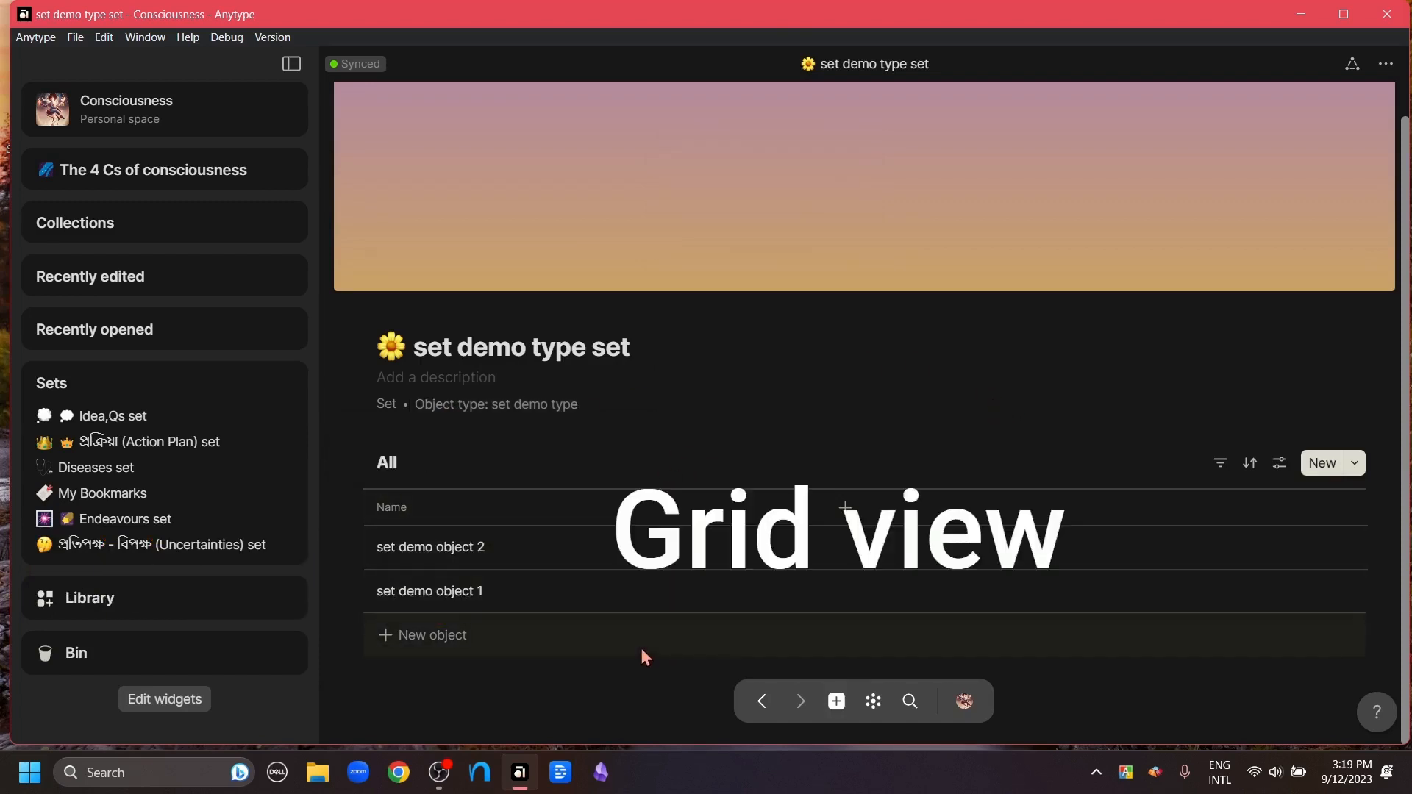
# - Rename the set's All view to All the objects of this type
pyautogui.rightClick(389, 470)
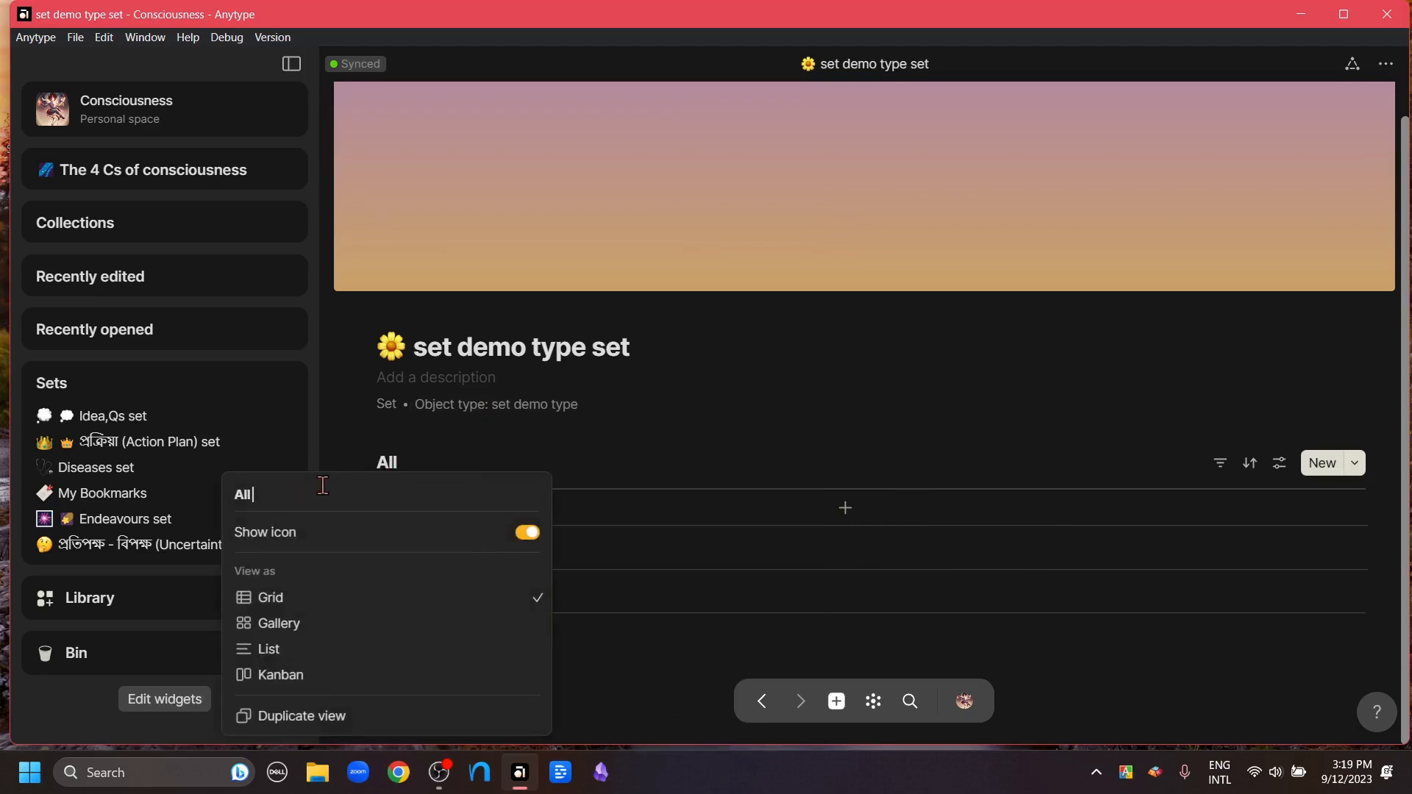
pyautogui.write('the objects of this type')
pyautogui.click(614, 456)
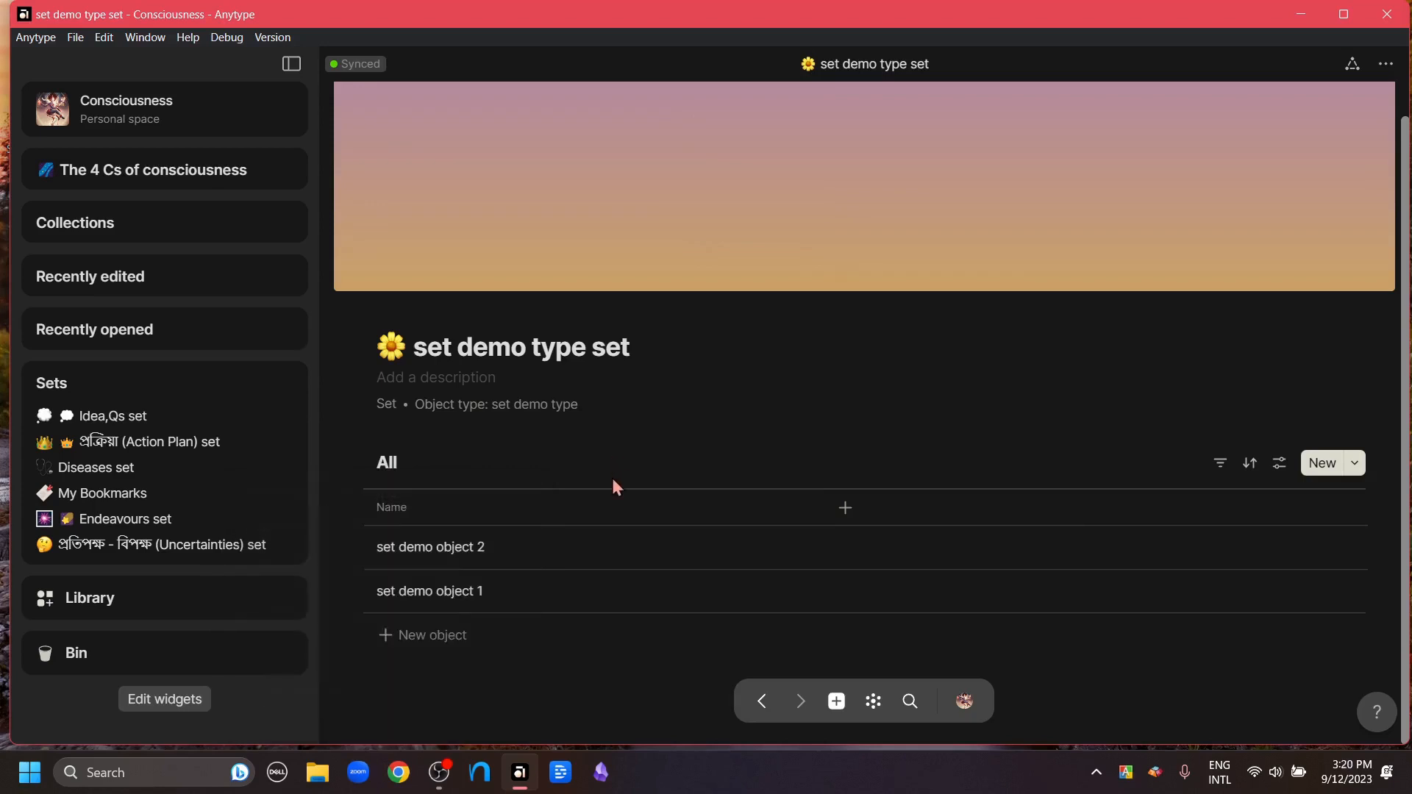
# - Give set demo object 2 the round red-and-white flower emoji as its icon, and return to the set
pyautogui.click(451, 553)
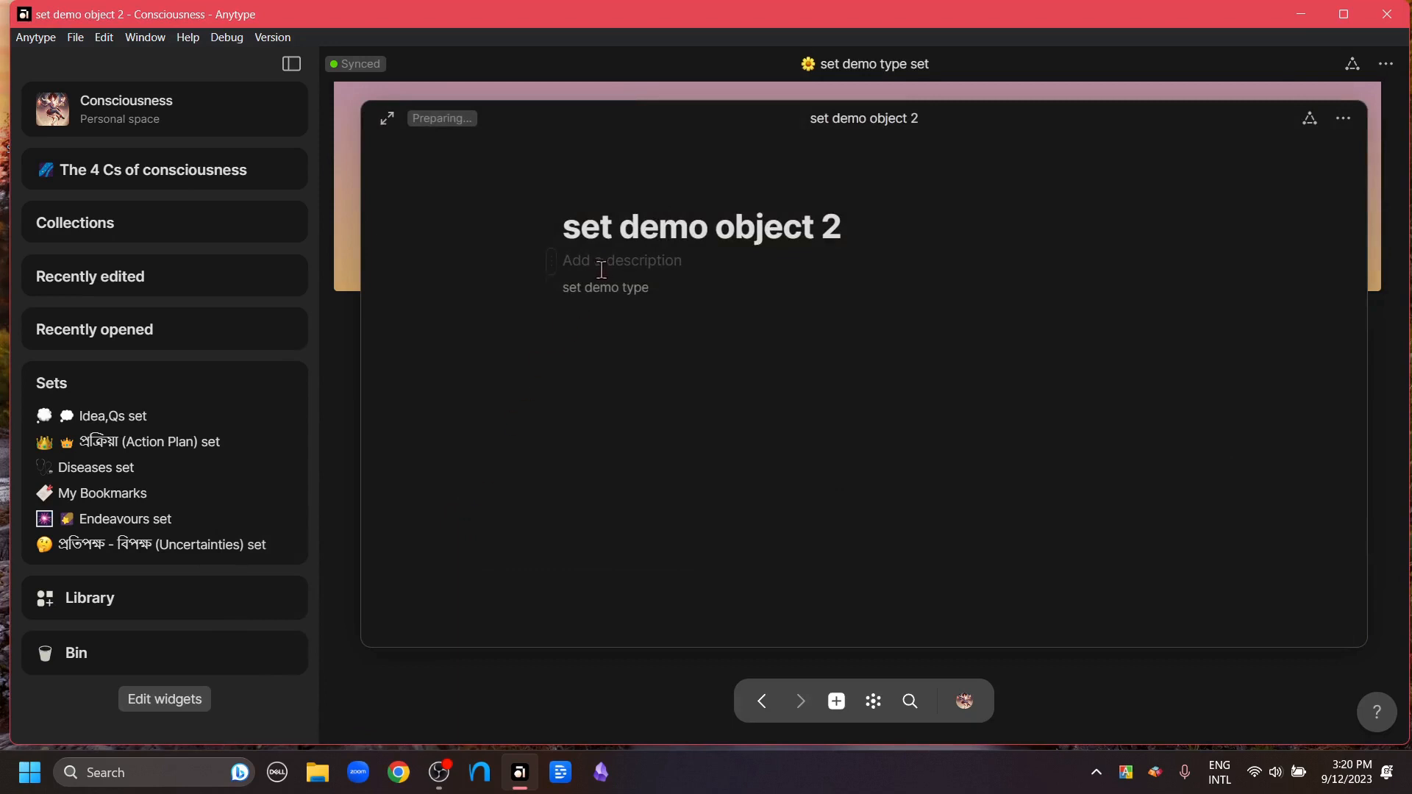
pyautogui.click(597, 189)
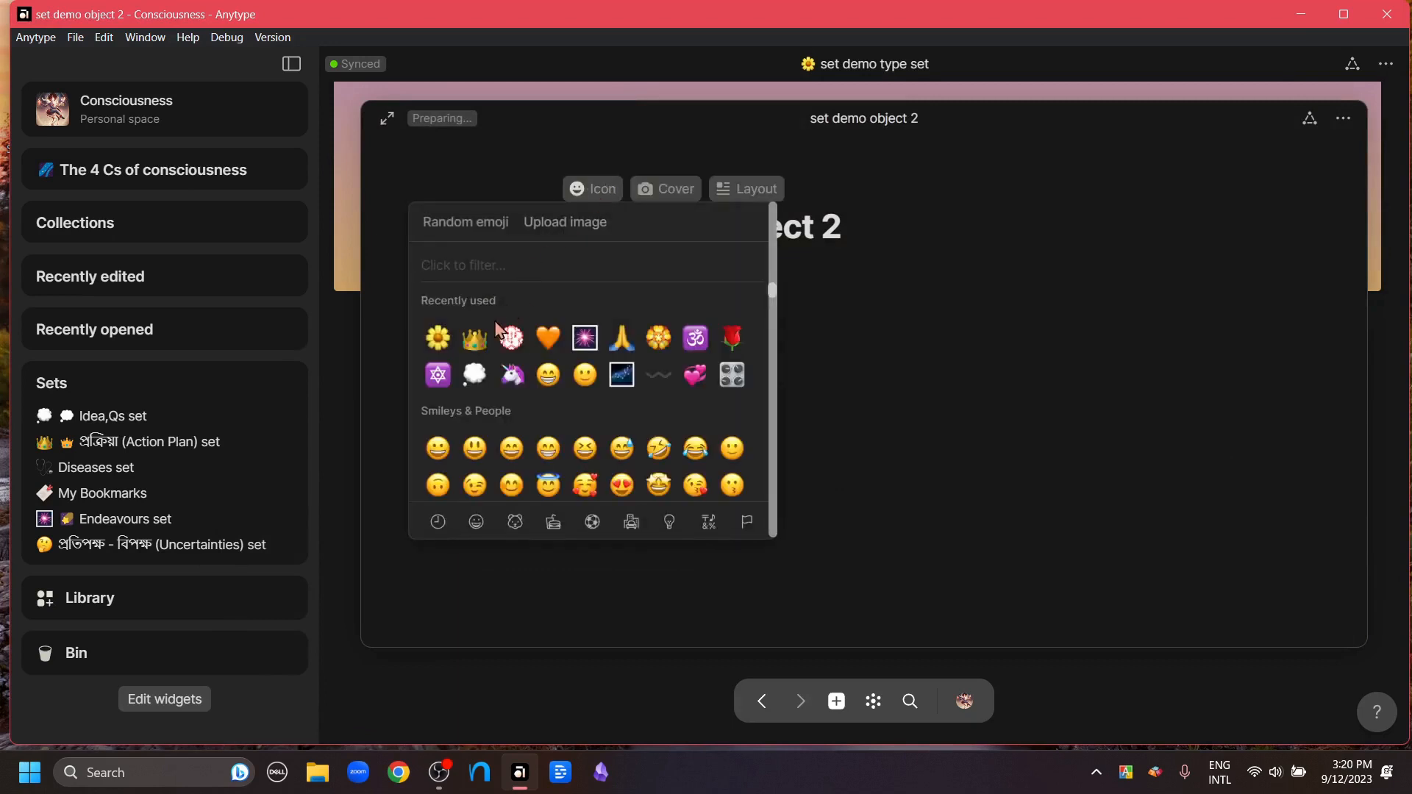
pyautogui.click(512, 340)
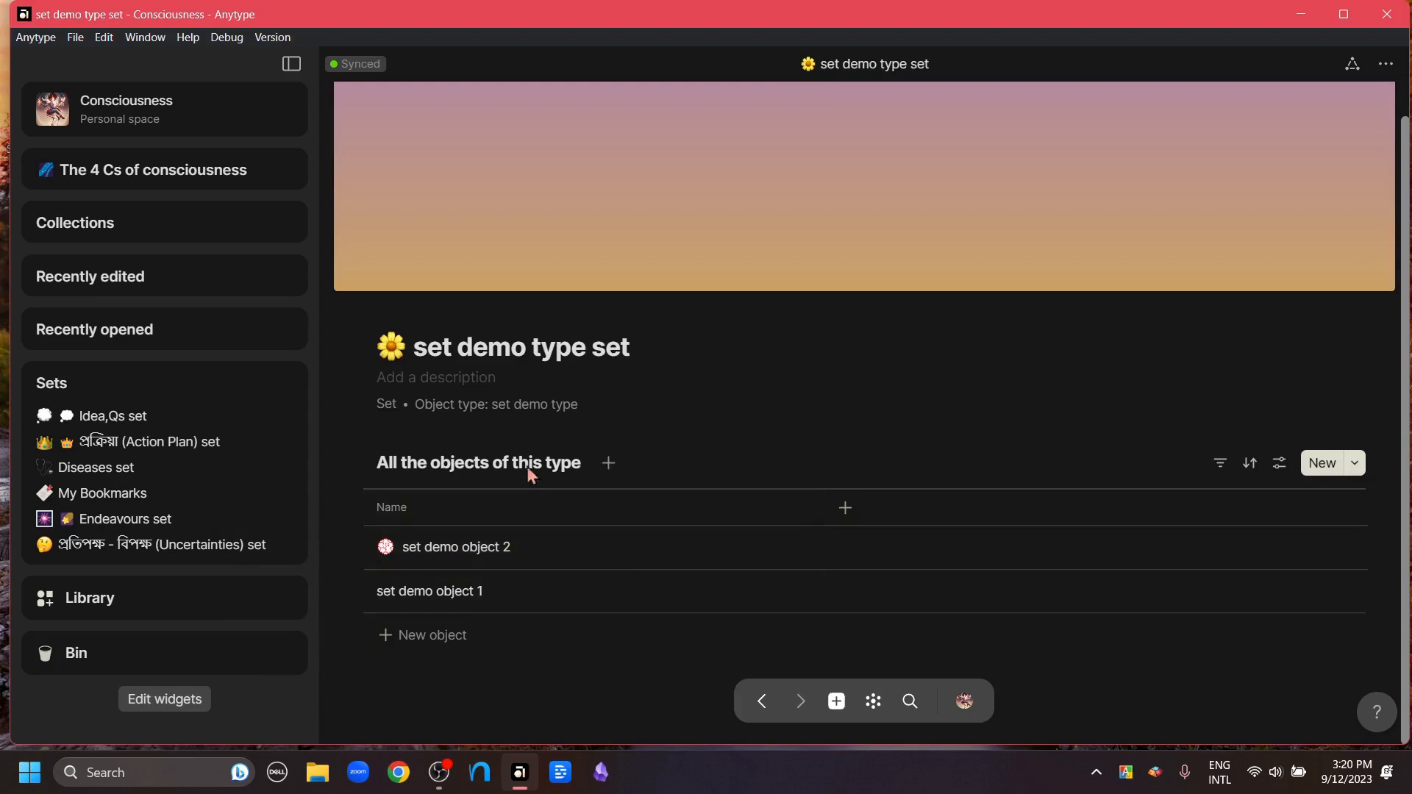
# - Turn Show icon off for the view All the objects of this type and switch it back on
pyautogui.rightClick(487, 463)
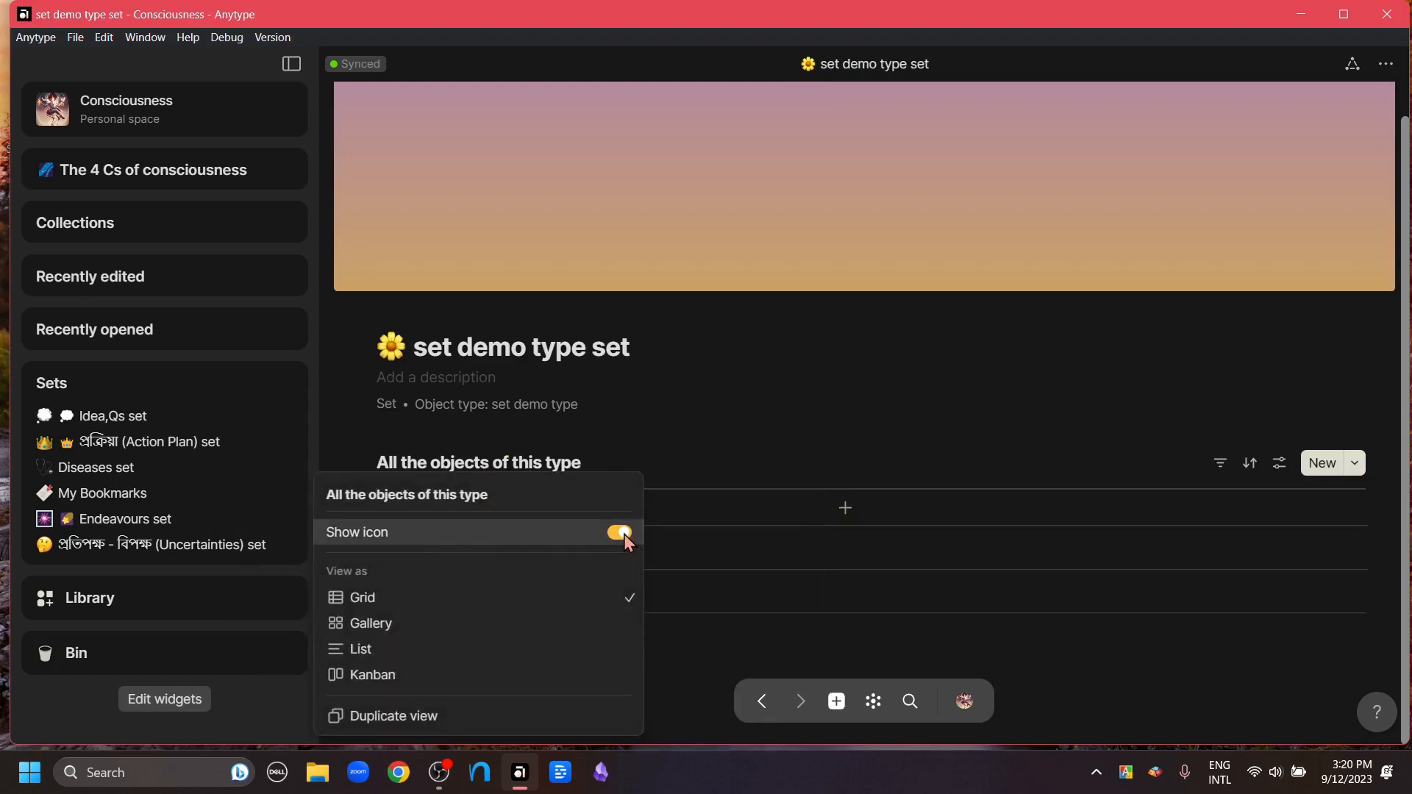
pyautogui.click(623, 532)
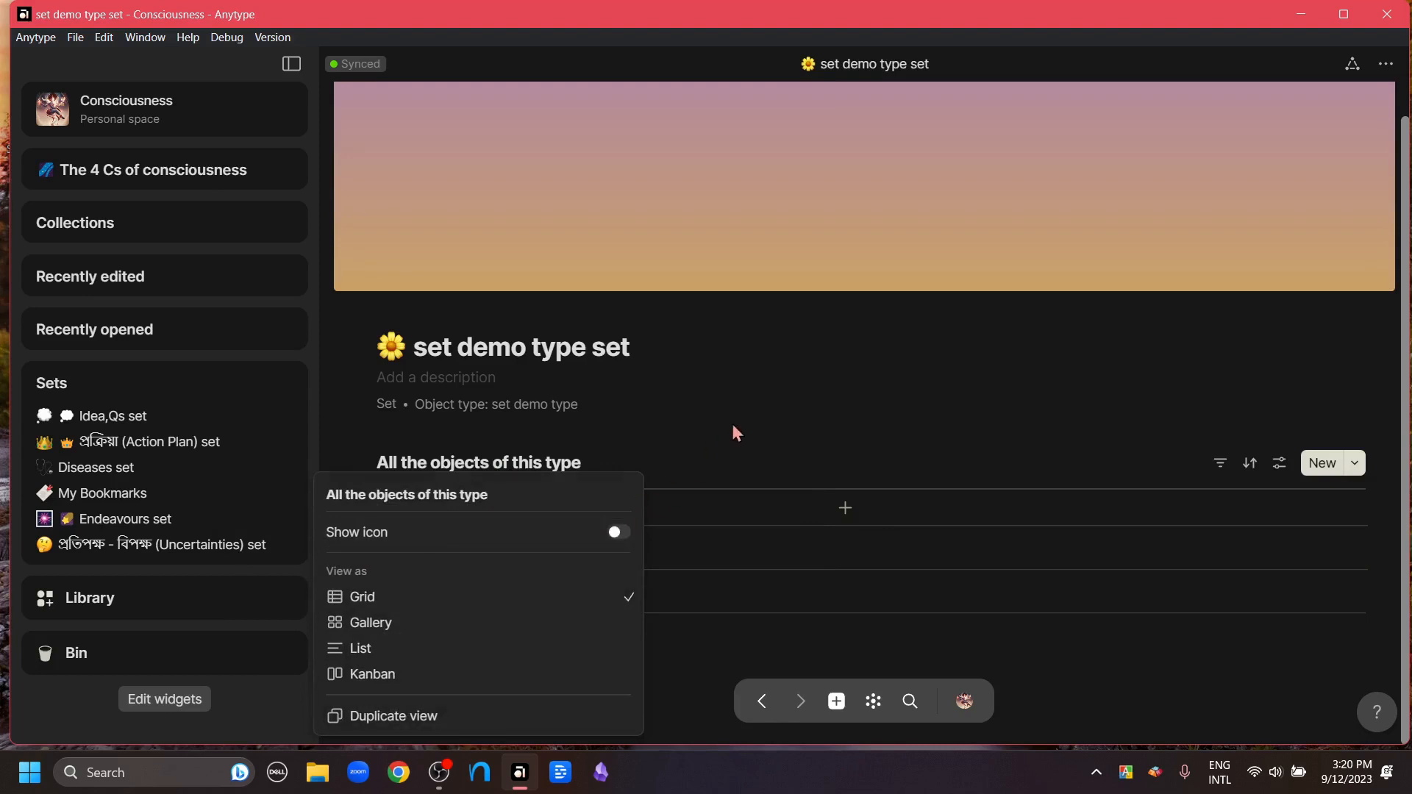
pyautogui.click(721, 438)
pyautogui.rightClick(480, 465)
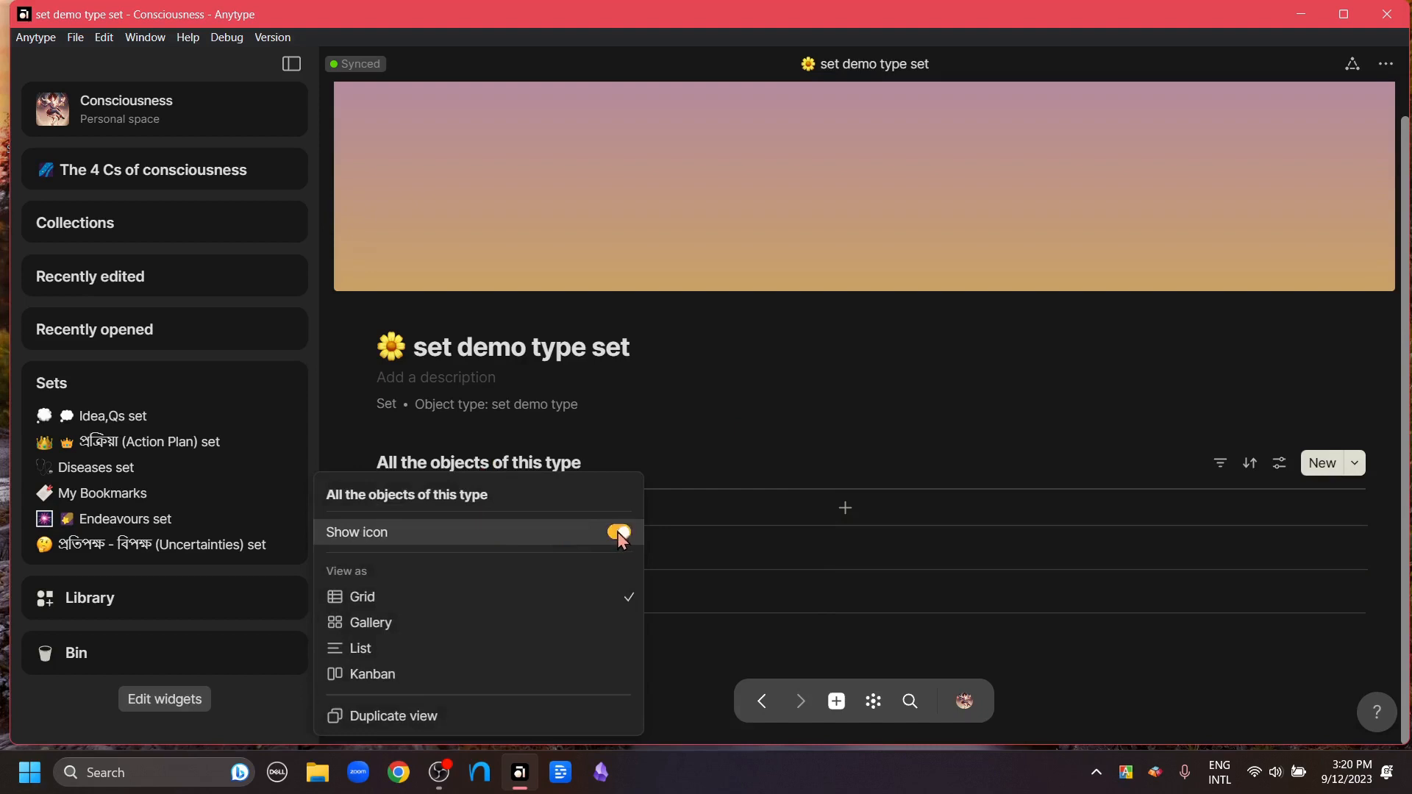
pyautogui.click(618, 533)
pyautogui.click(687, 444)
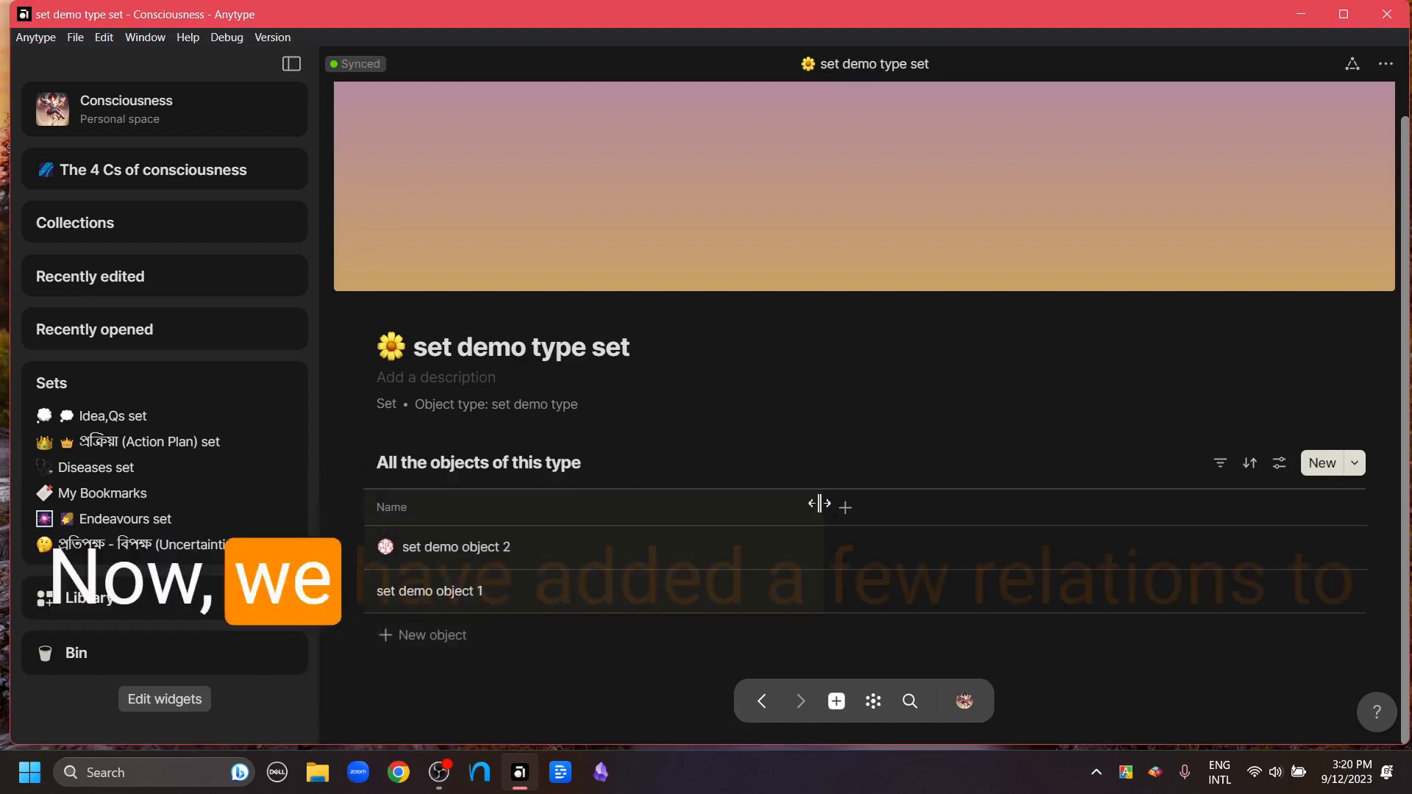
# - Narrow the Name column of the grid and add set demo relation 1 as a column
pyautogui.moveTo(751, 528); pyautogui.dragTo(546, 529)
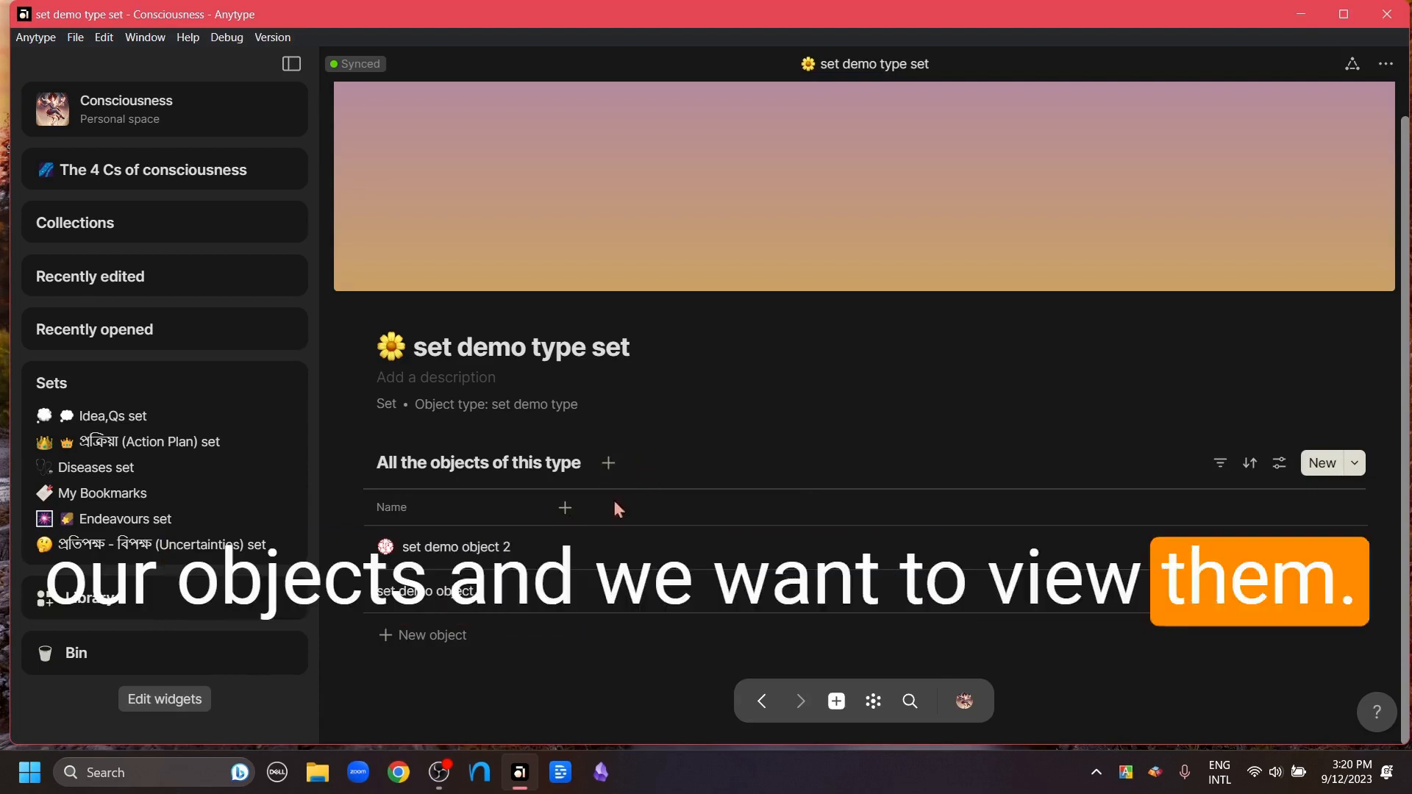
pyautogui.click(564, 507)
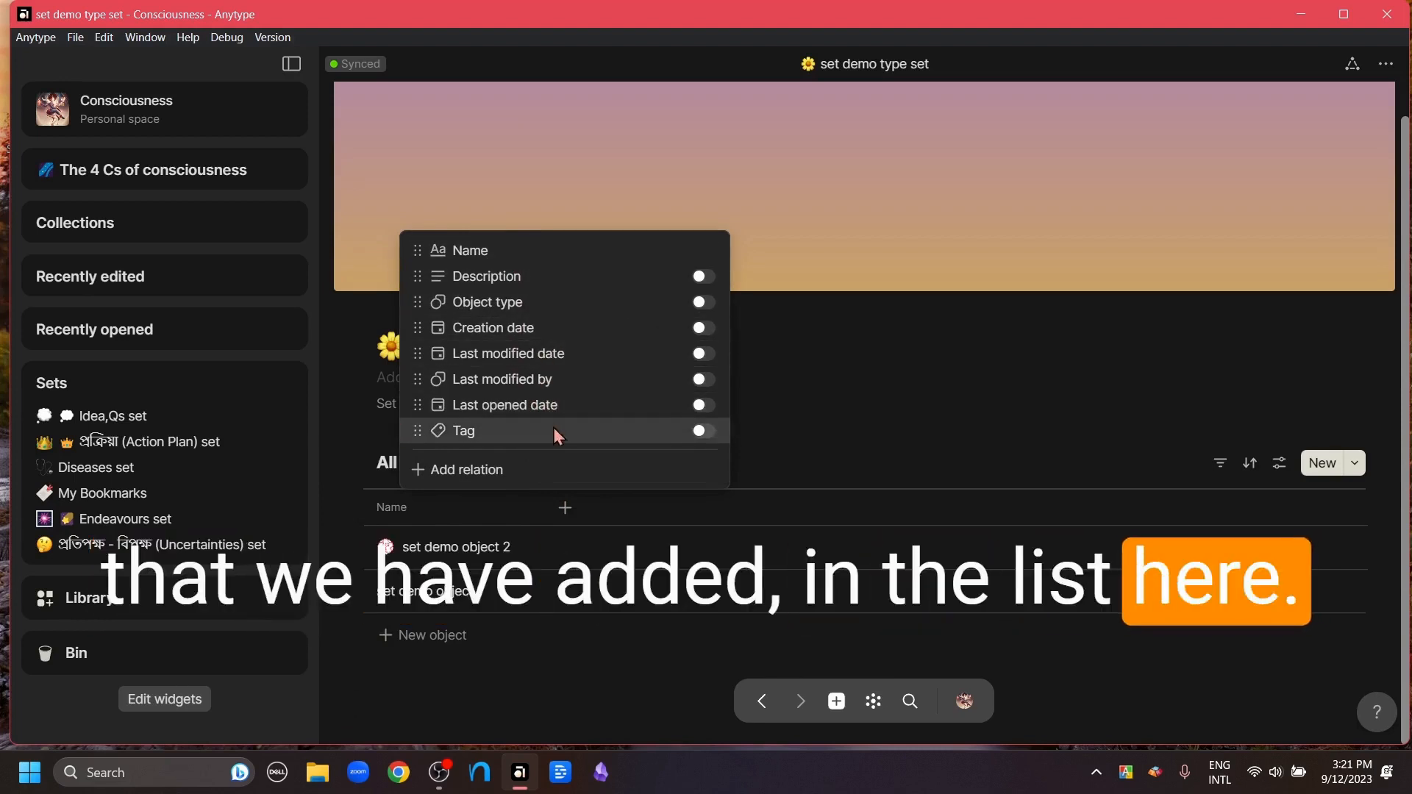
pyautogui.click(483, 469)
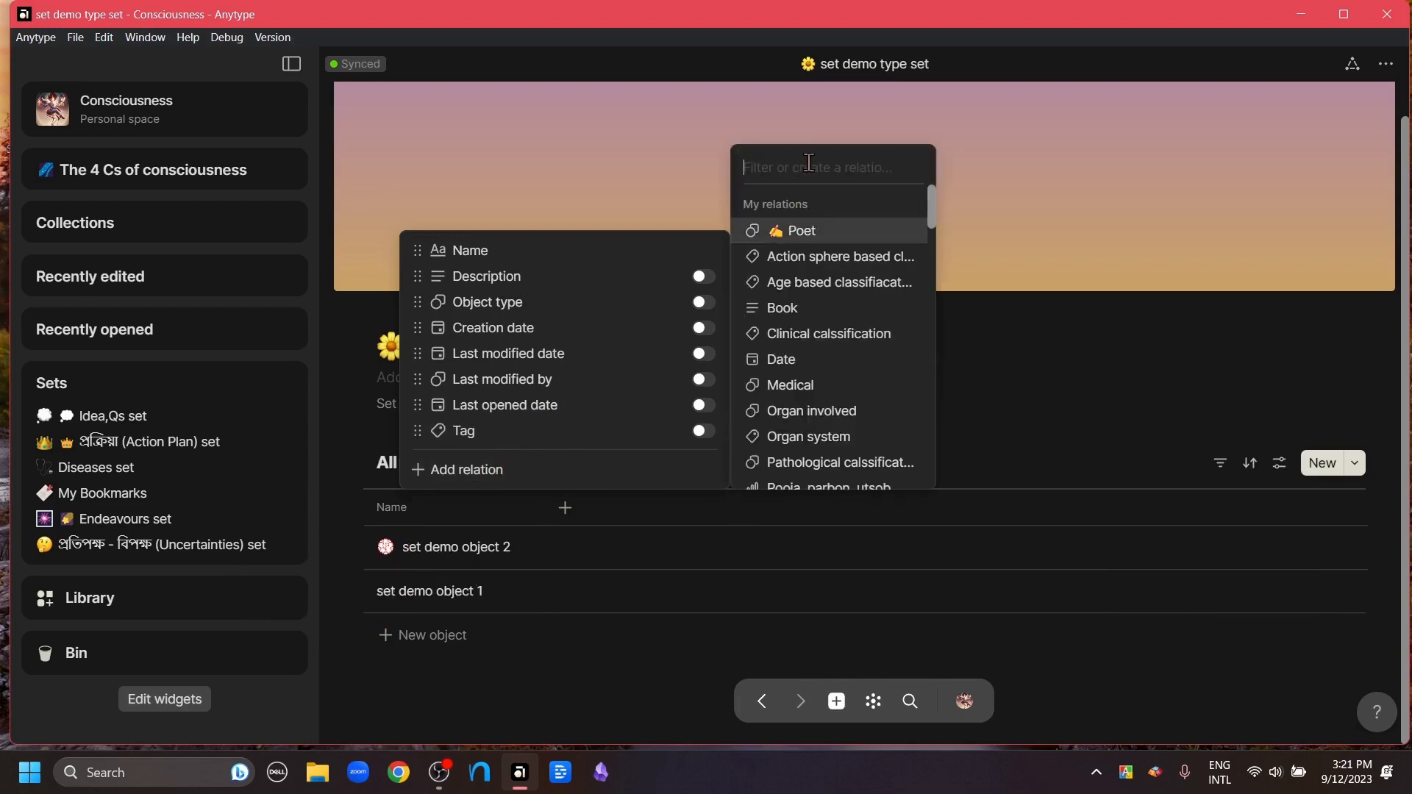
pyautogui.write('set demo')
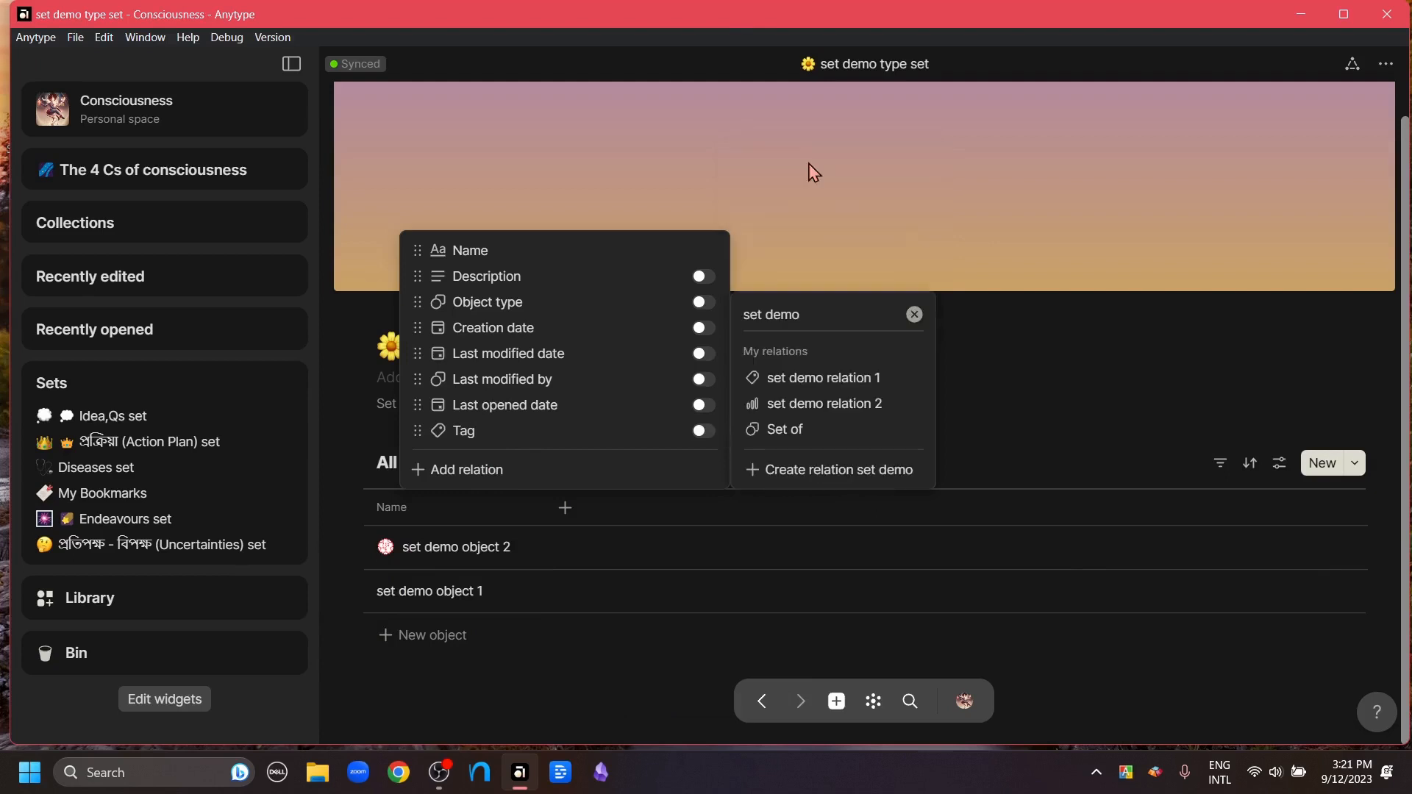
pyautogui.click(856, 379)
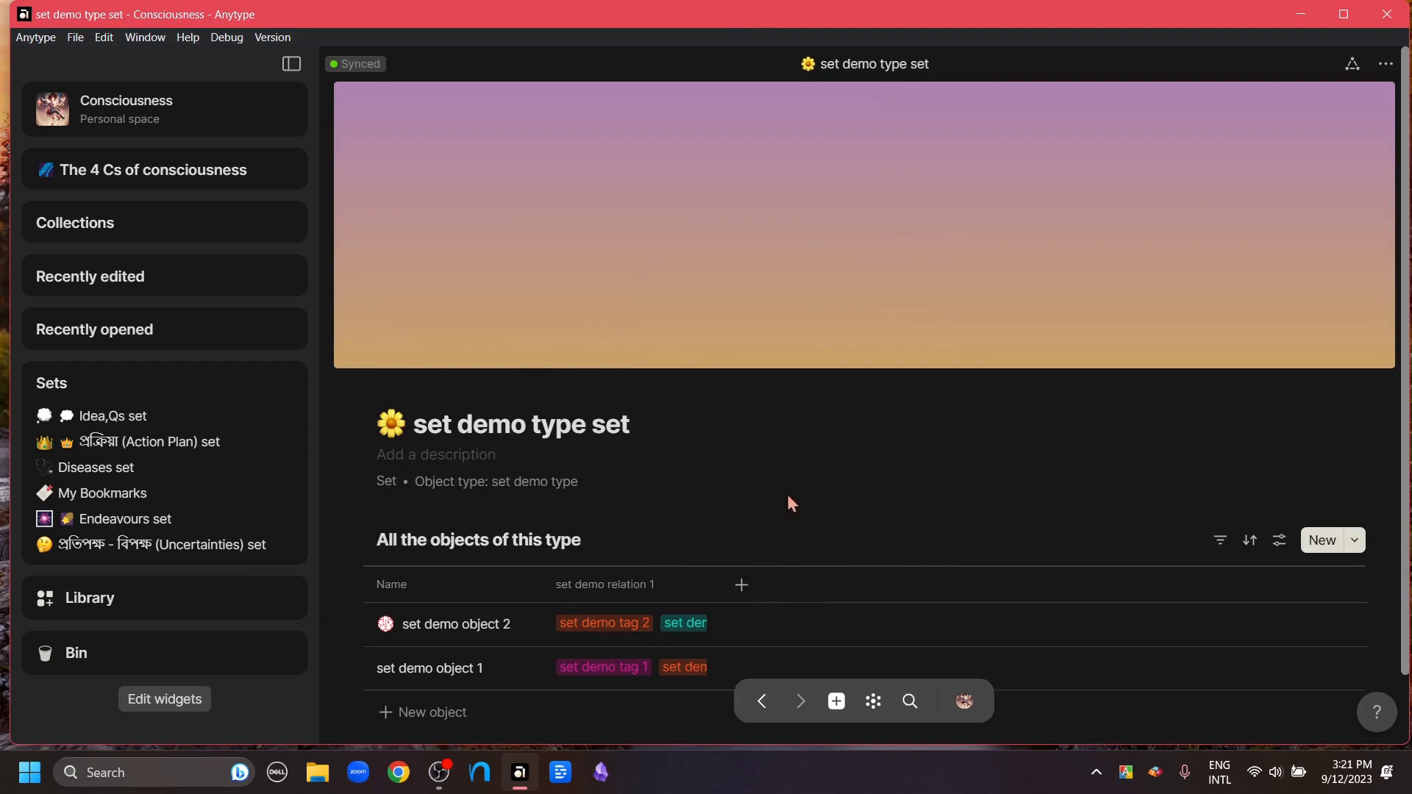
# - Add set demo relation 2 as a further column through the view's relation settings
pyautogui.scroll(-1, 784, 491)
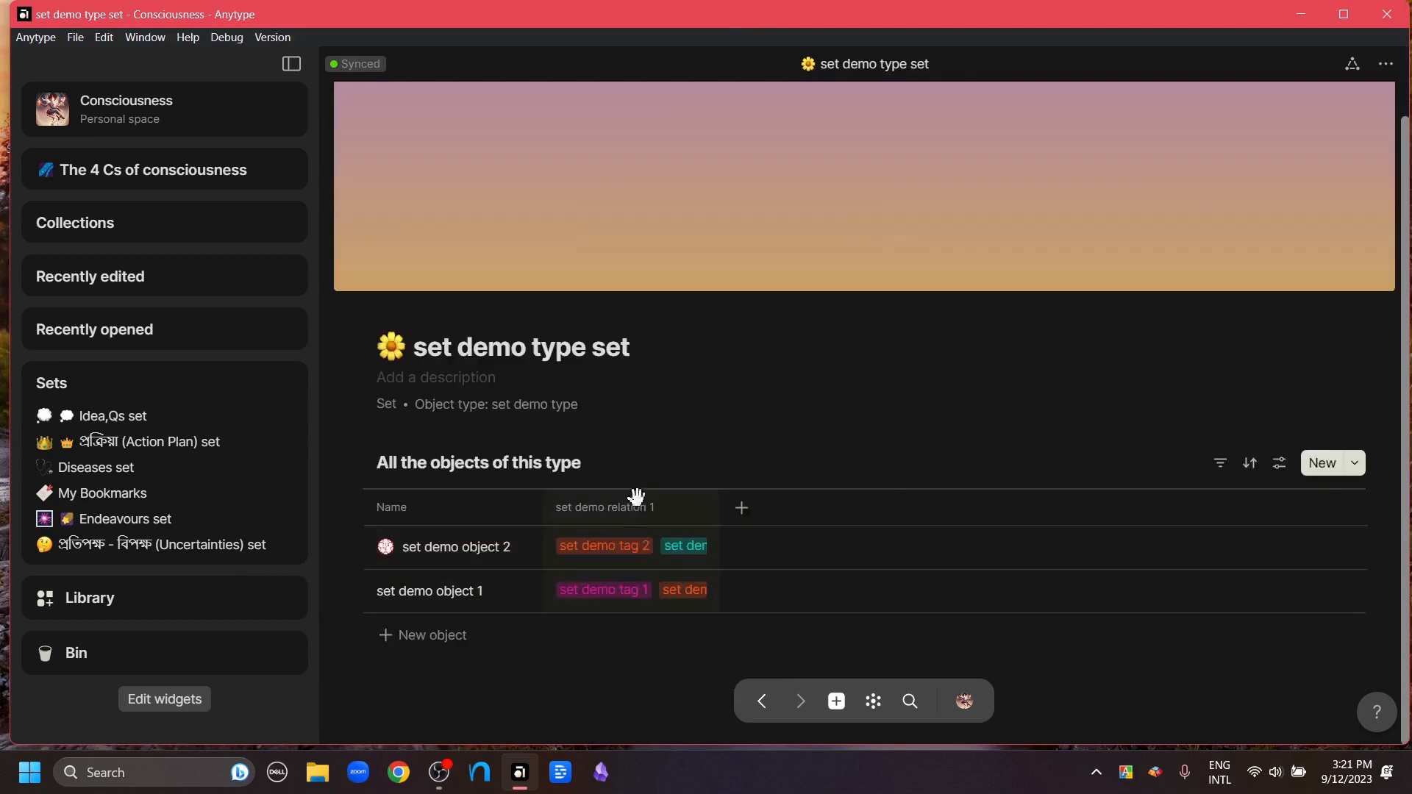
pyautogui.click(1279, 463)
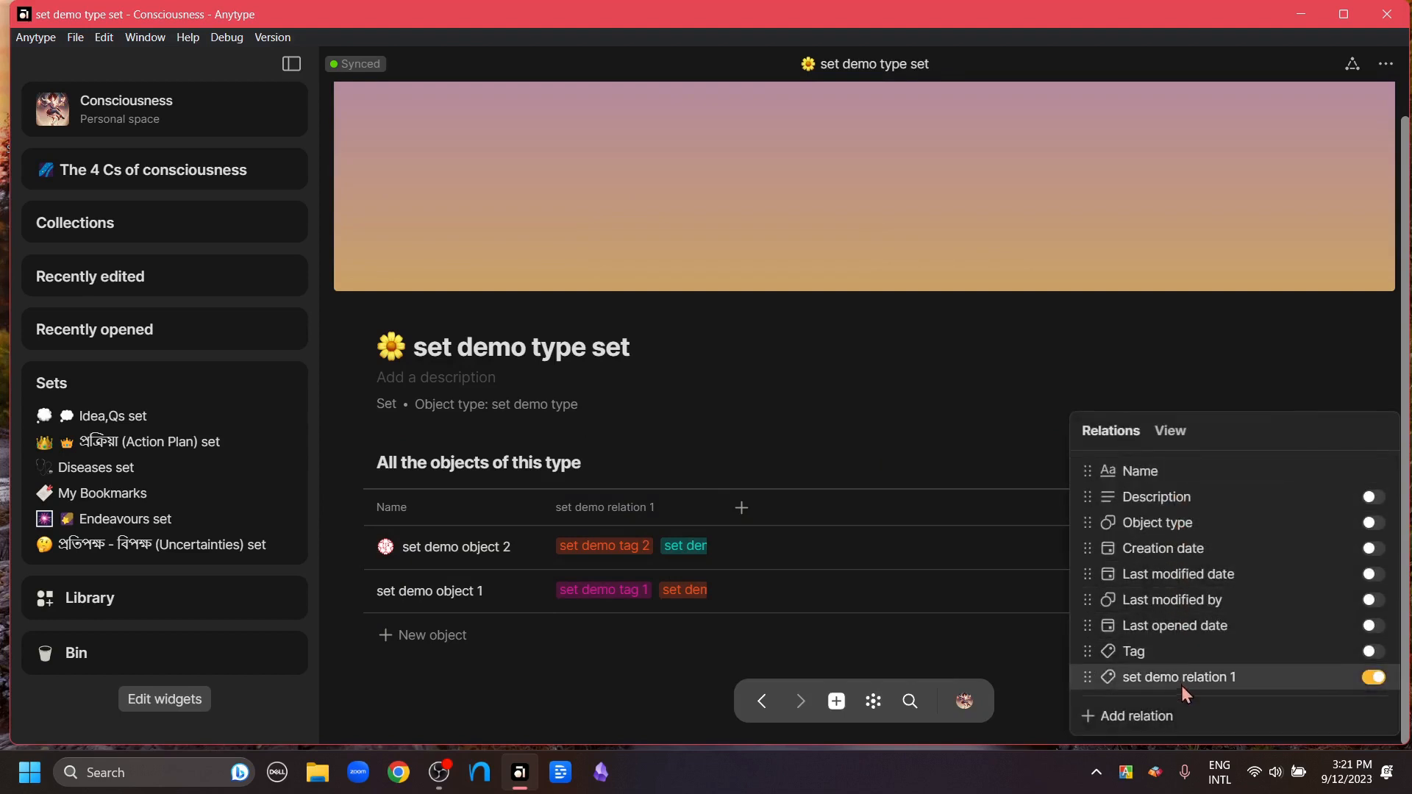
pyautogui.click(1144, 718)
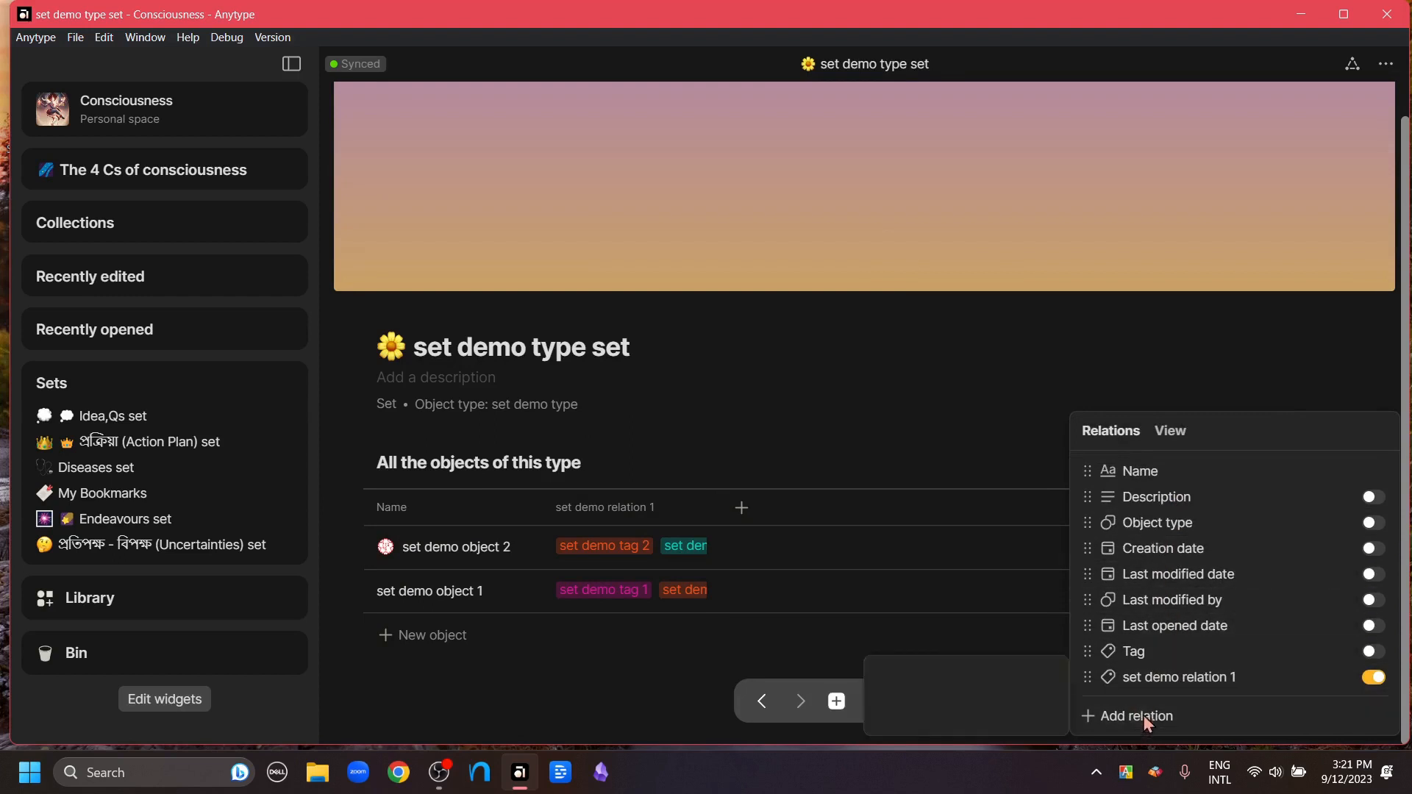
pyautogui.write('set demo rela')
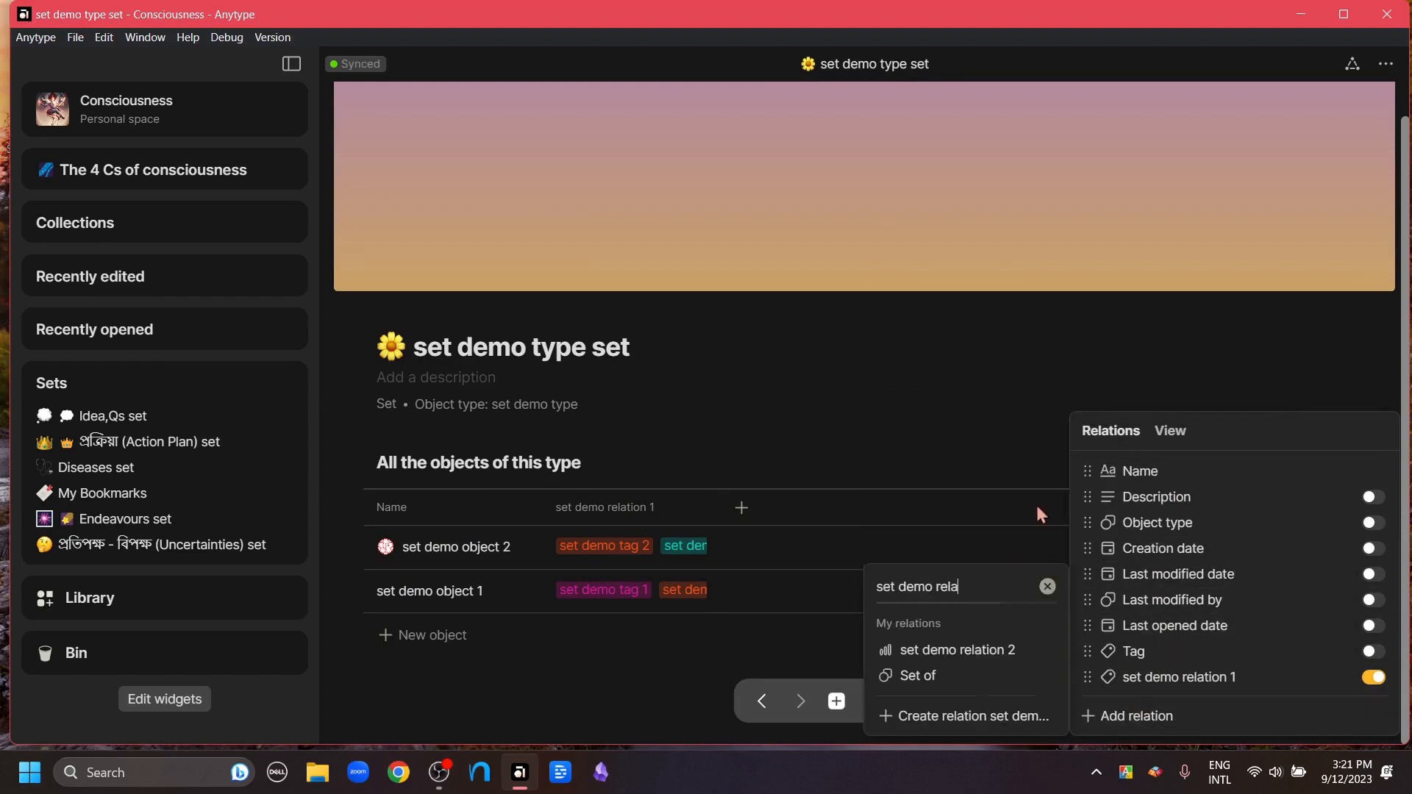
pyautogui.click(975, 652)
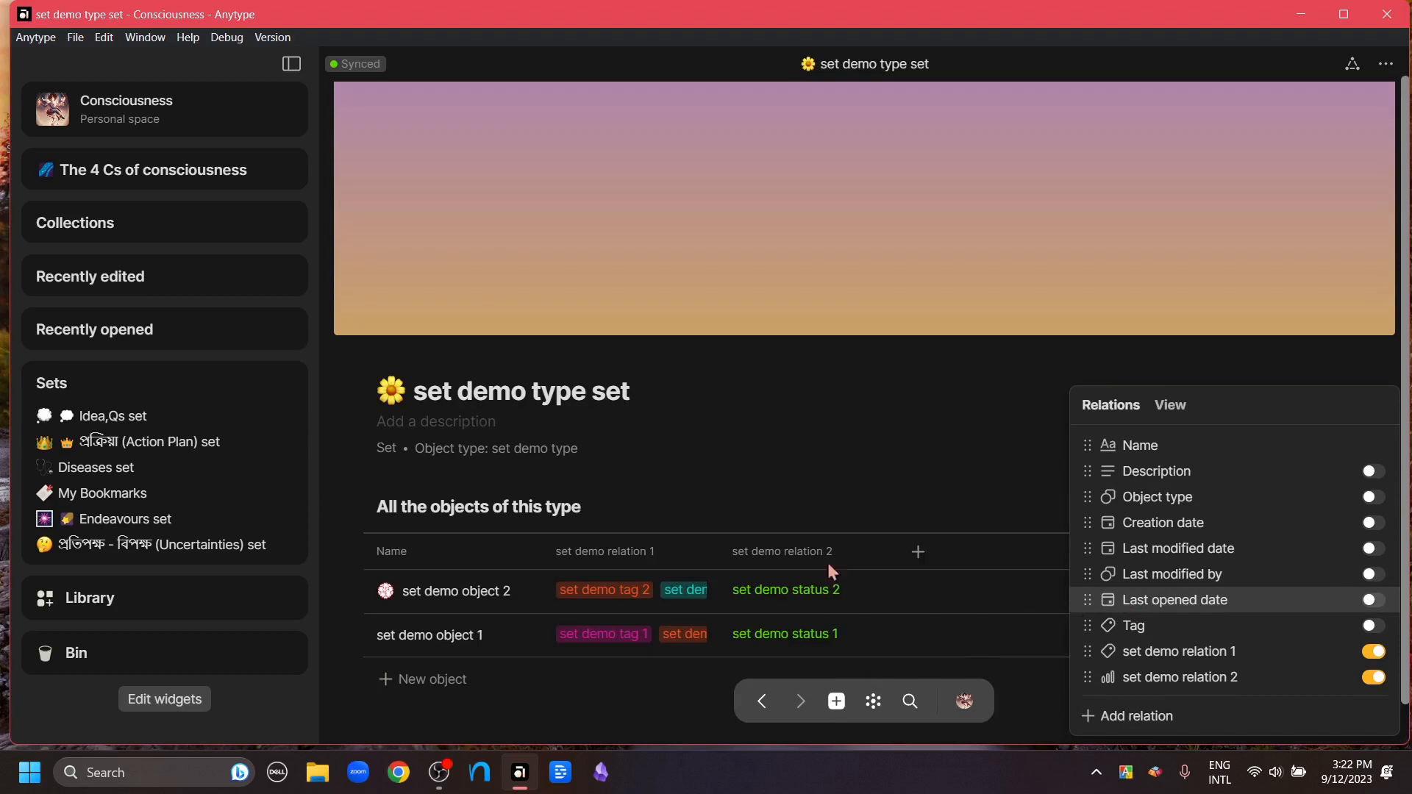
# - Swap the set demo relation 1 and set demo relation 2 columns in the grid, and restore their order
pyautogui.click(846, 500)
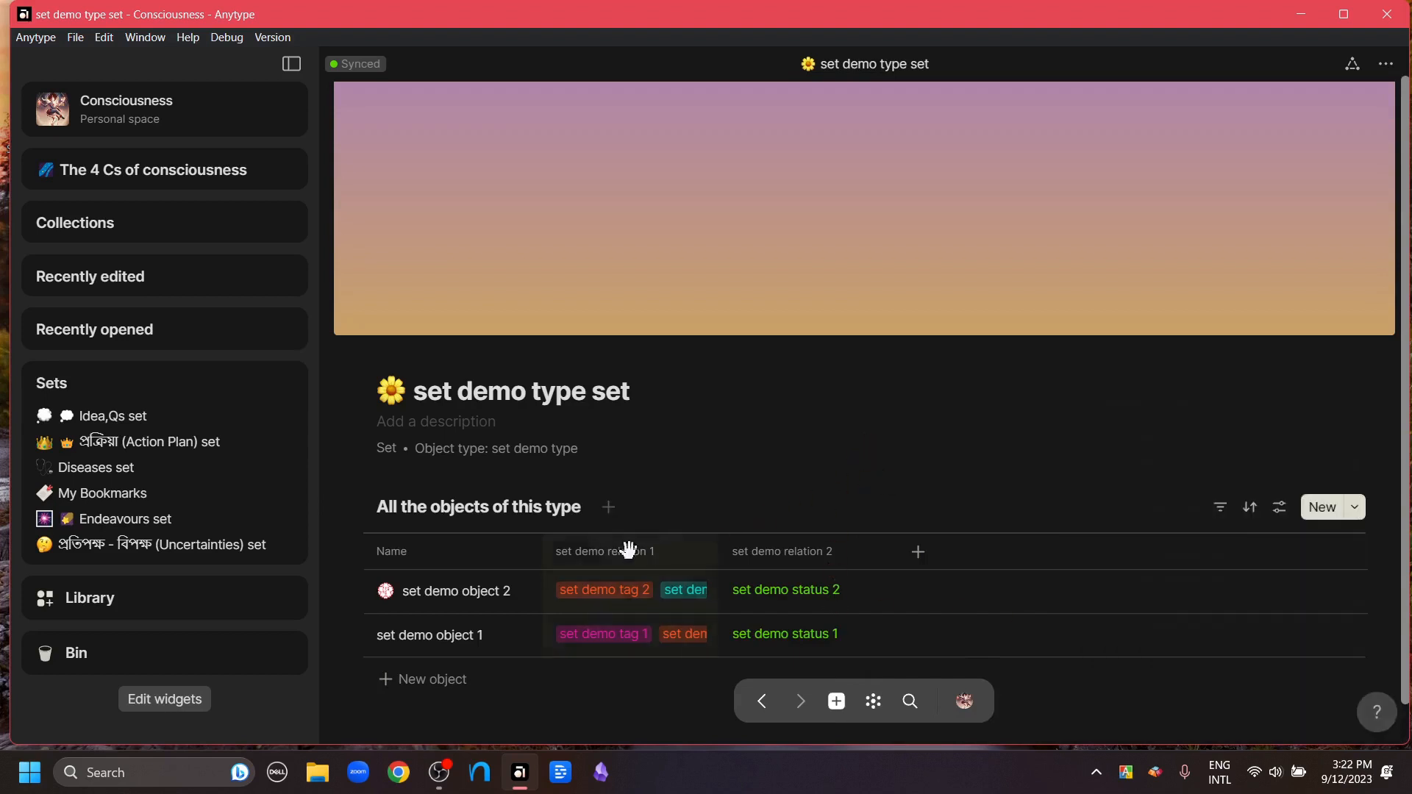
pyautogui.moveTo(599, 552); pyautogui.dragTo(1002, 557)
pyautogui.moveTo(807, 554); pyautogui.dragTo(629, 600)
# - Try reordering set demo relation 2 within the view's relation list
pyautogui.click(1279, 508)
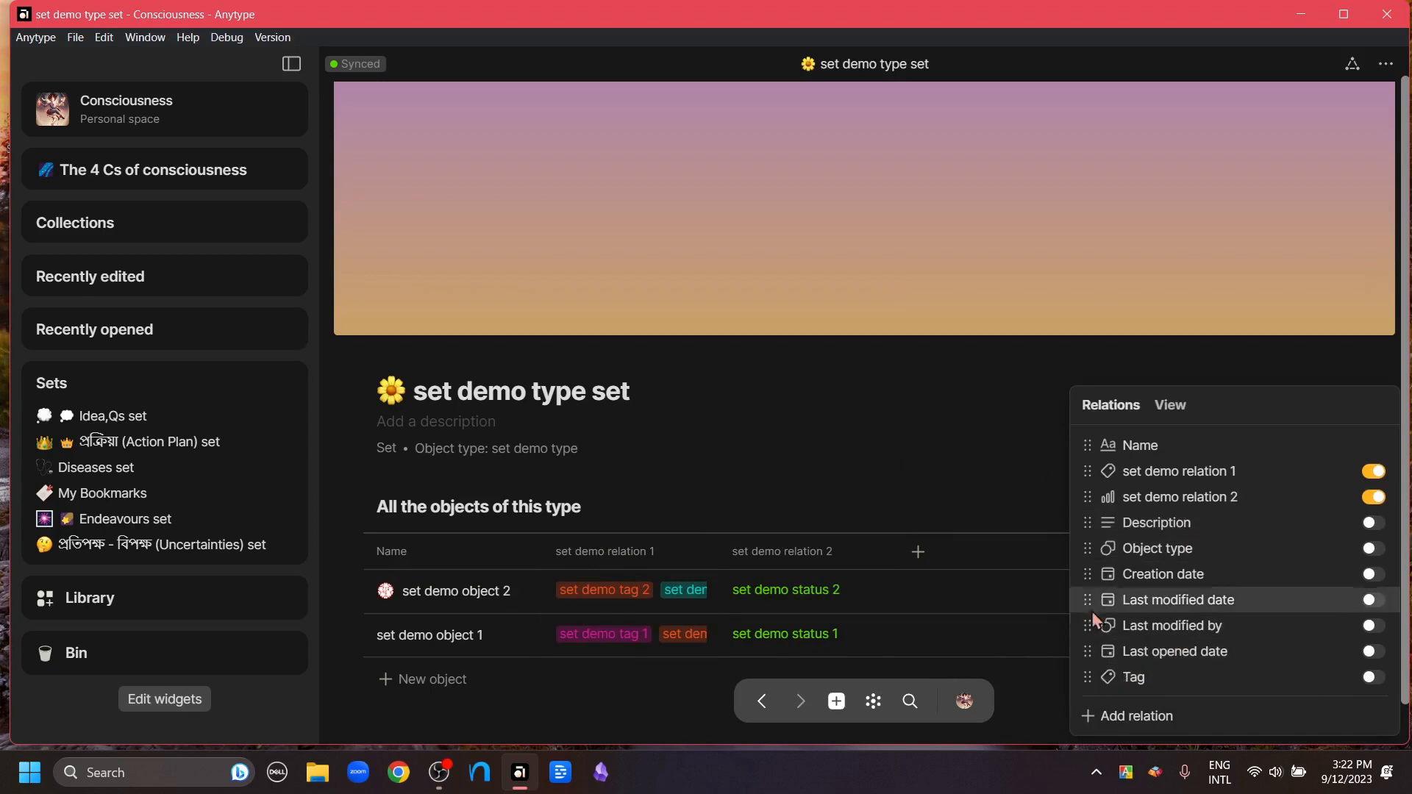
pyautogui.moveTo(1088, 500); pyautogui.dragTo(1093, 537)
pyautogui.press('Escape')
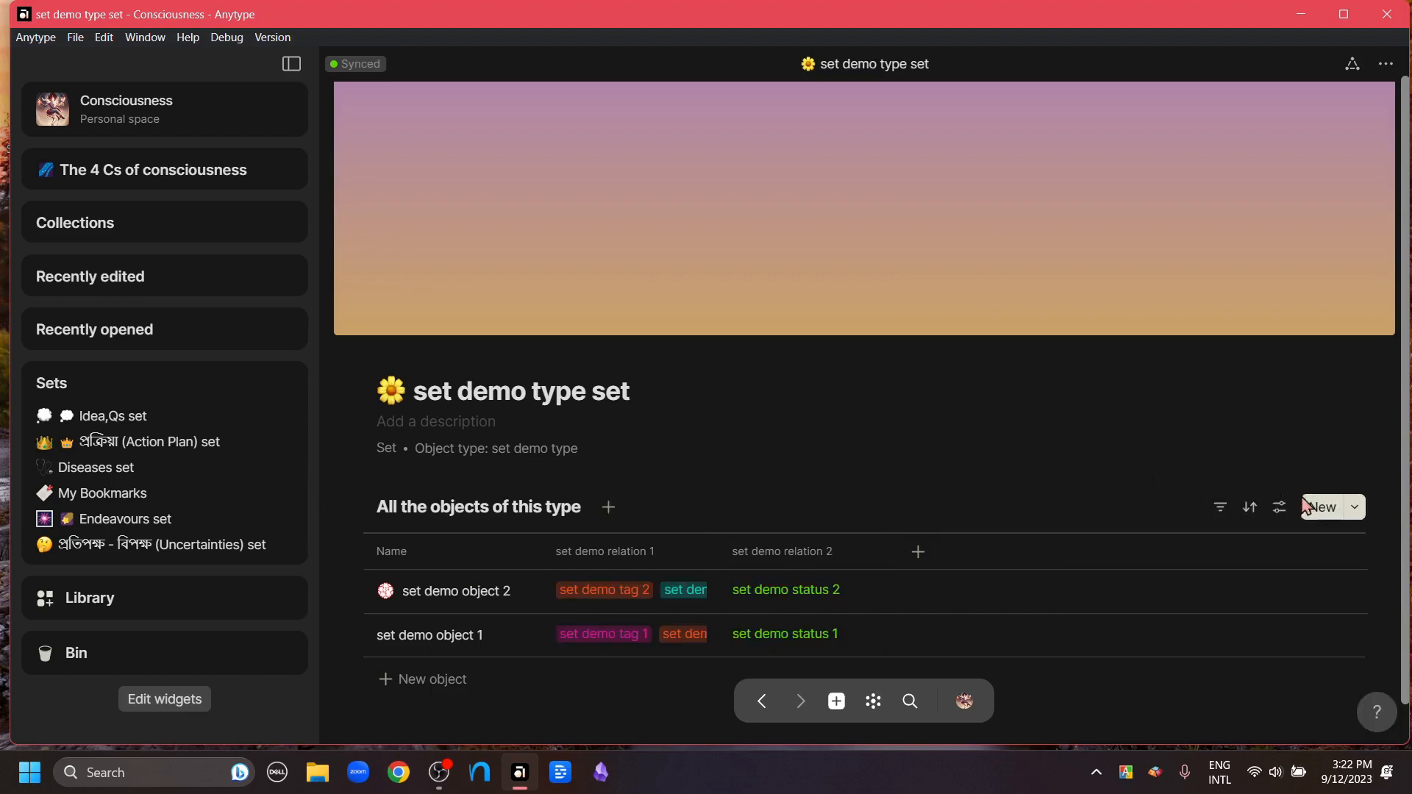
# - Switch the view All the objects of this type through the Gallery, List and Kanban layouts
pyautogui.click(1279, 508)
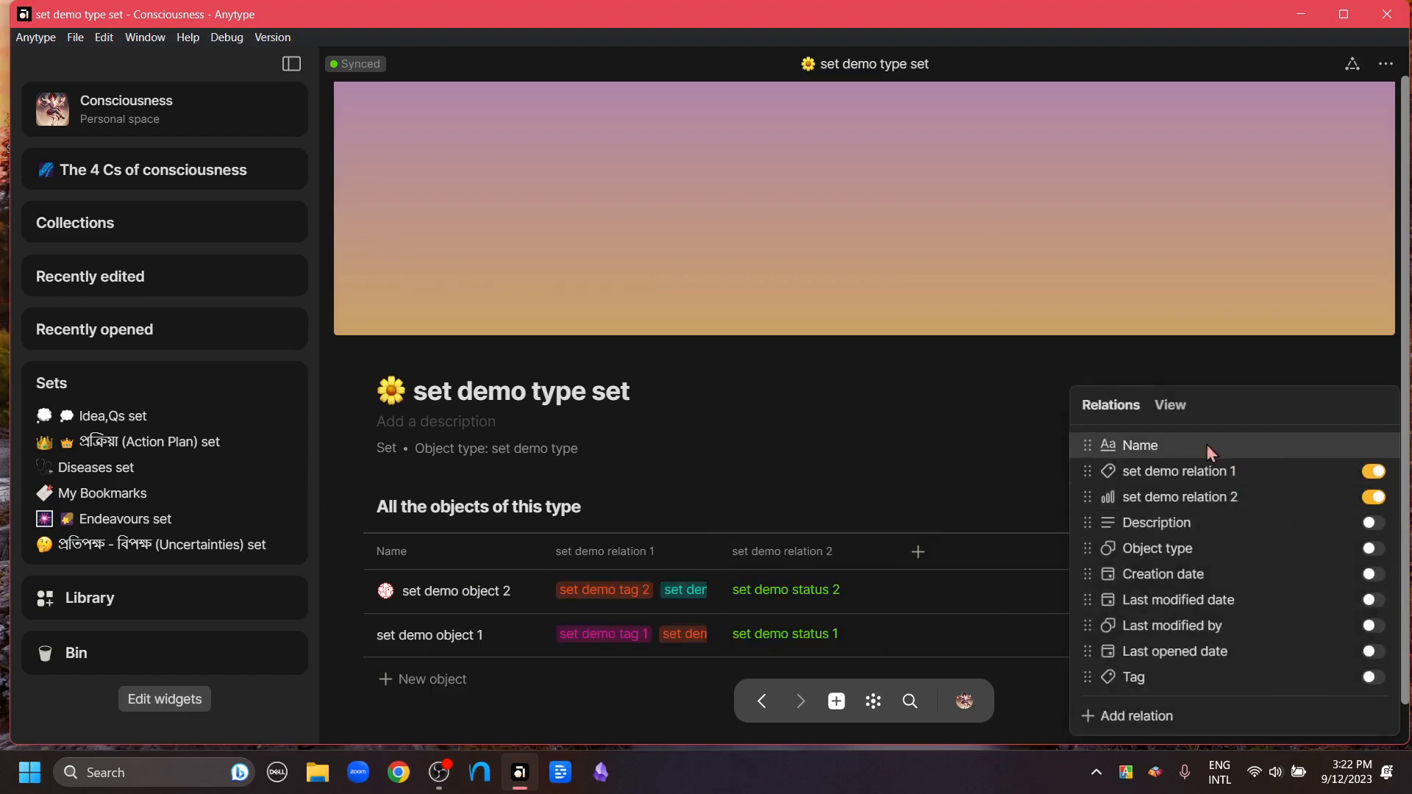
pyautogui.click(1172, 408)
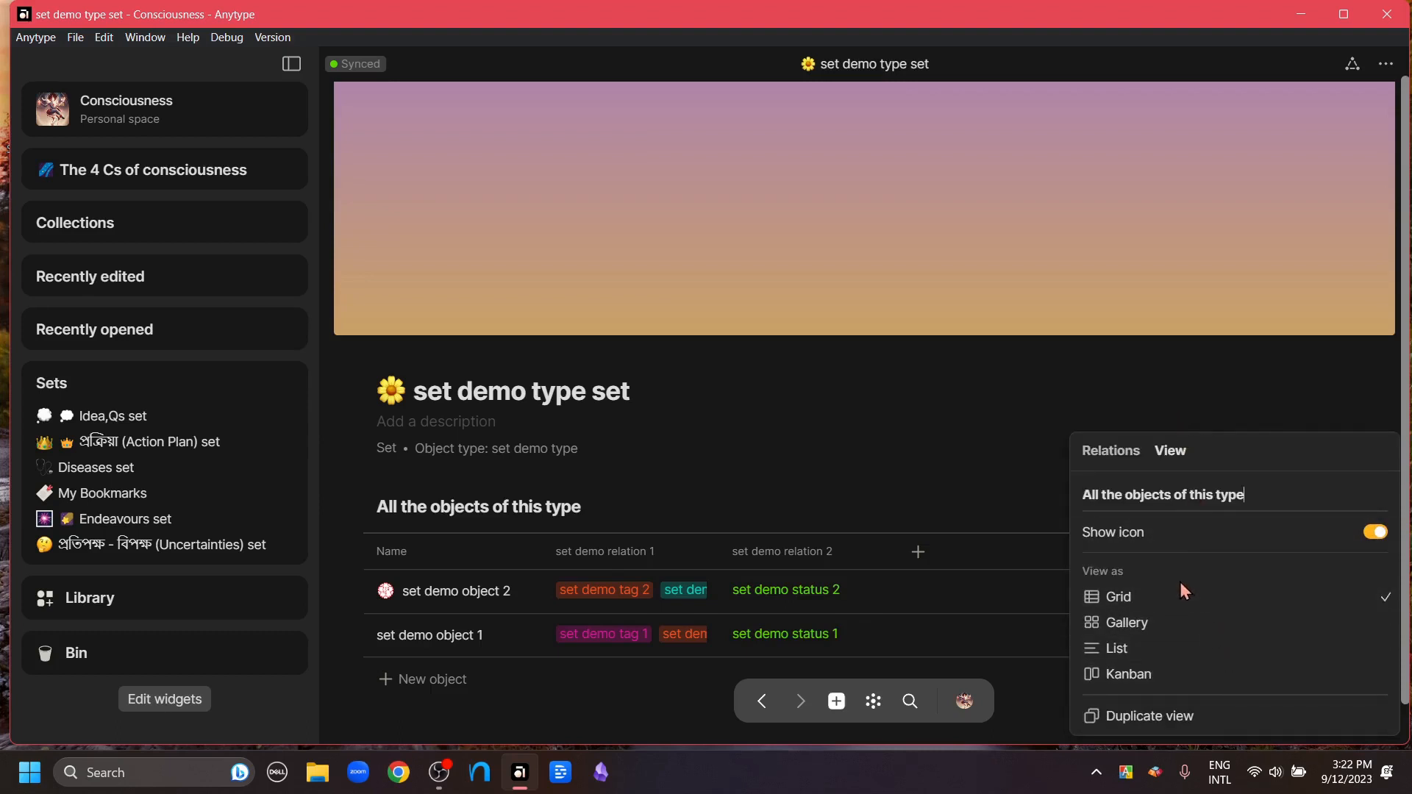
pyautogui.click(1164, 630)
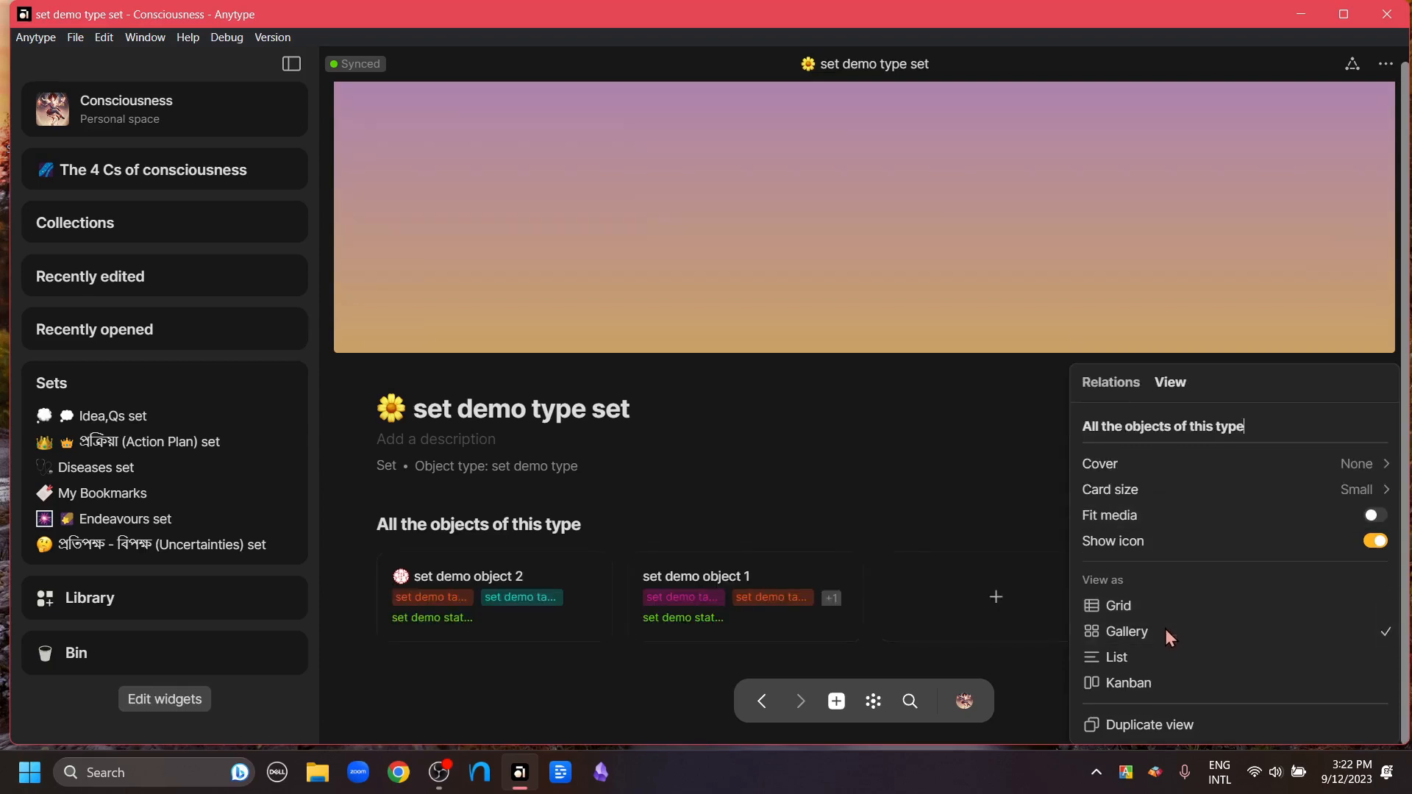
pyautogui.click(1171, 657)
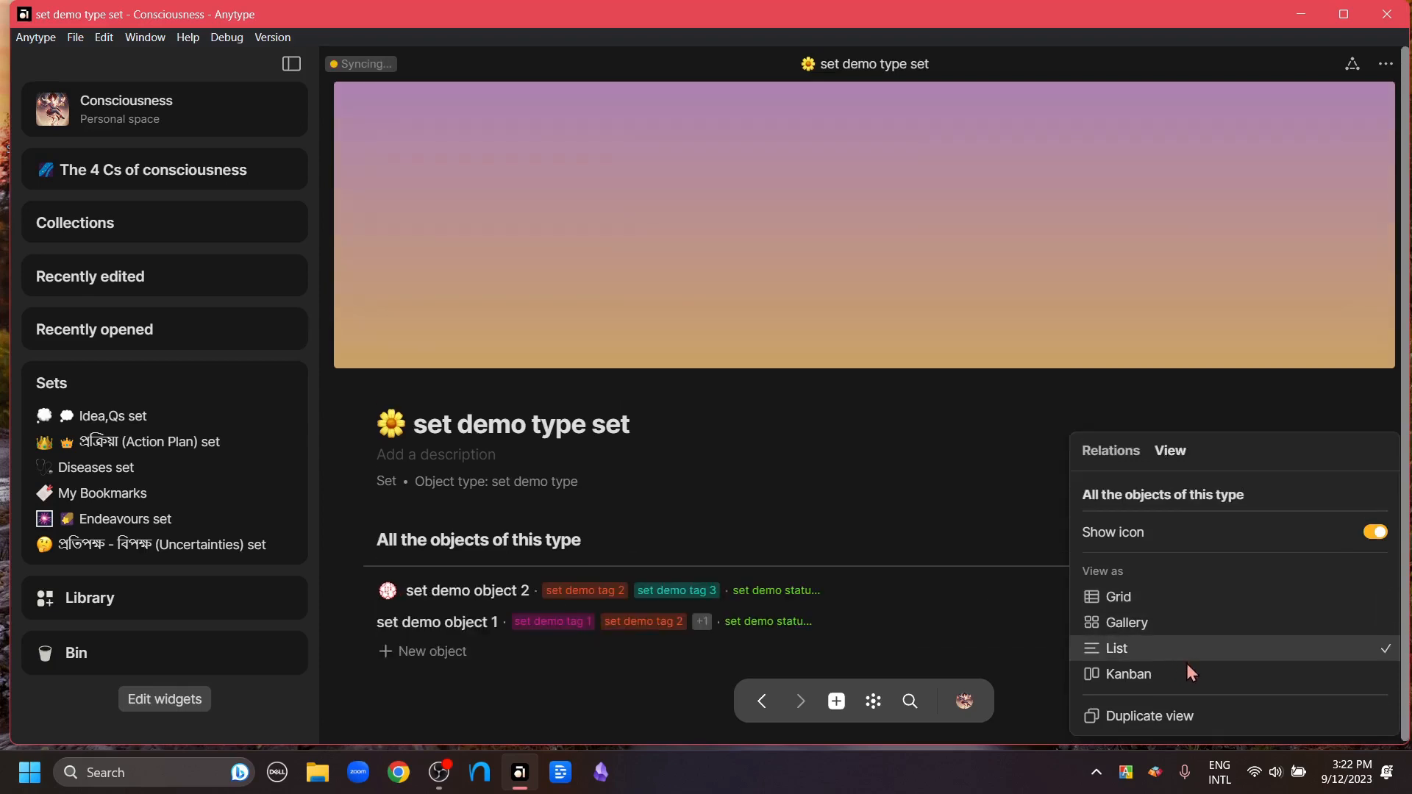
pyautogui.click(1184, 676)
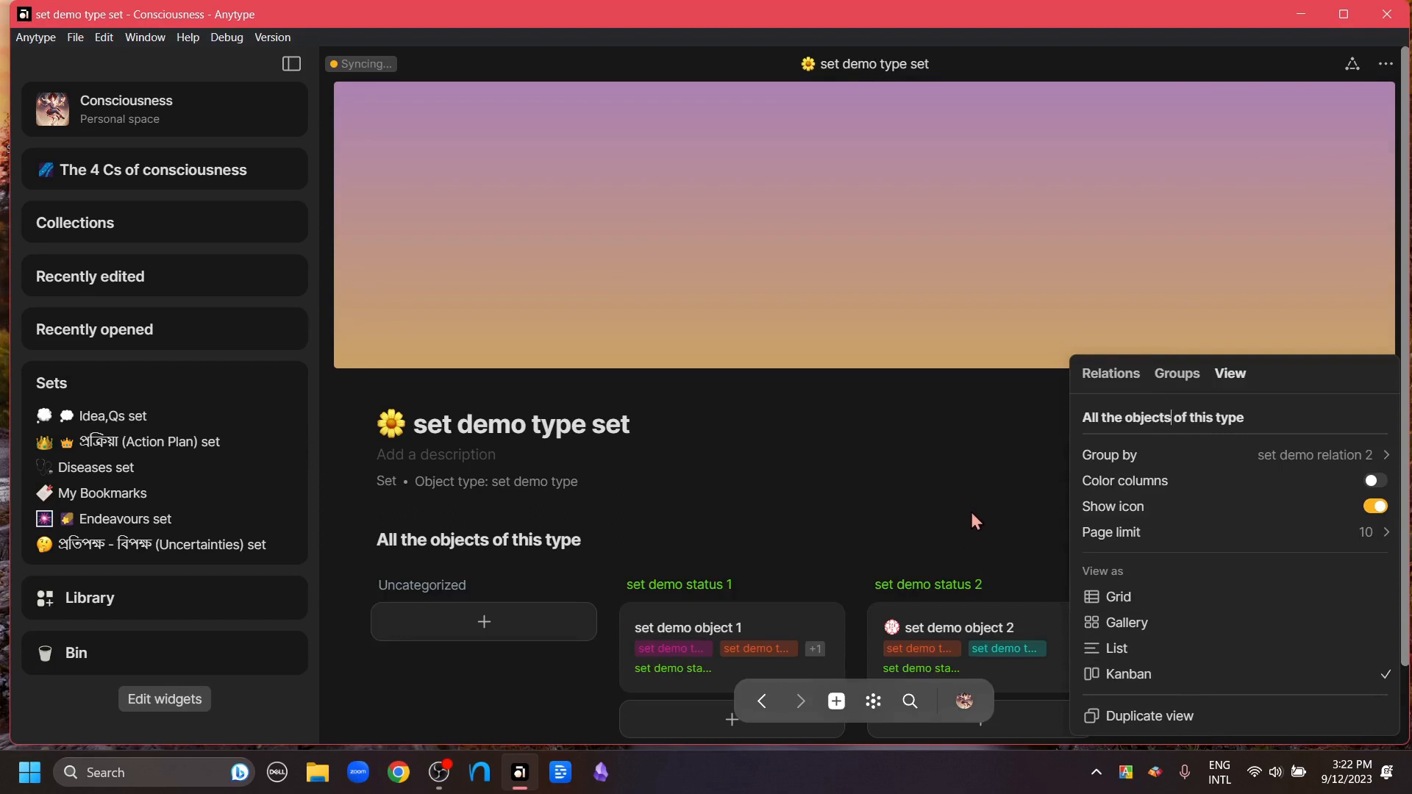
pyautogui.scroll(-1, 971, 512)
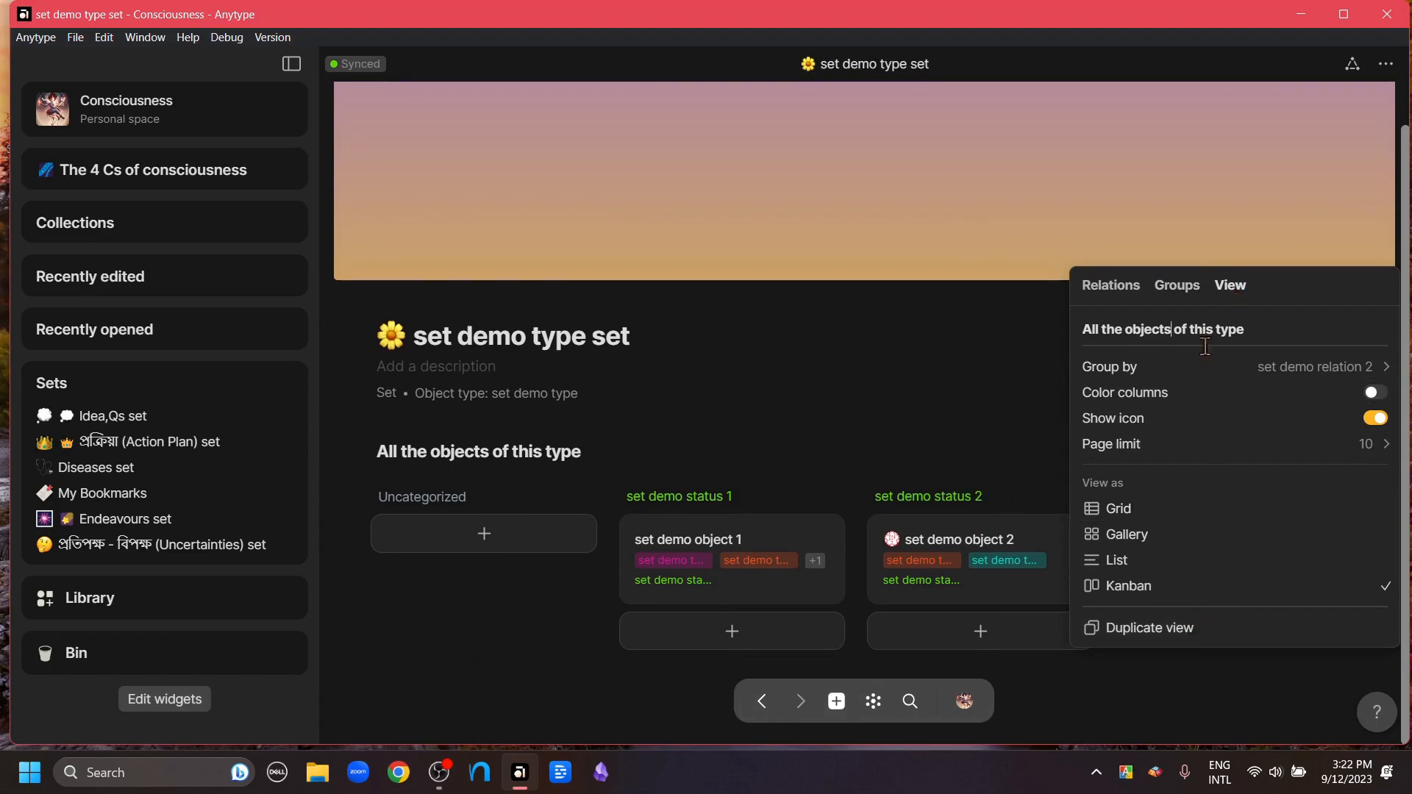
# - Preview the view as Grid, Gallery and List, and set its layout to Kanban
pyautogui.click(1136, 509)
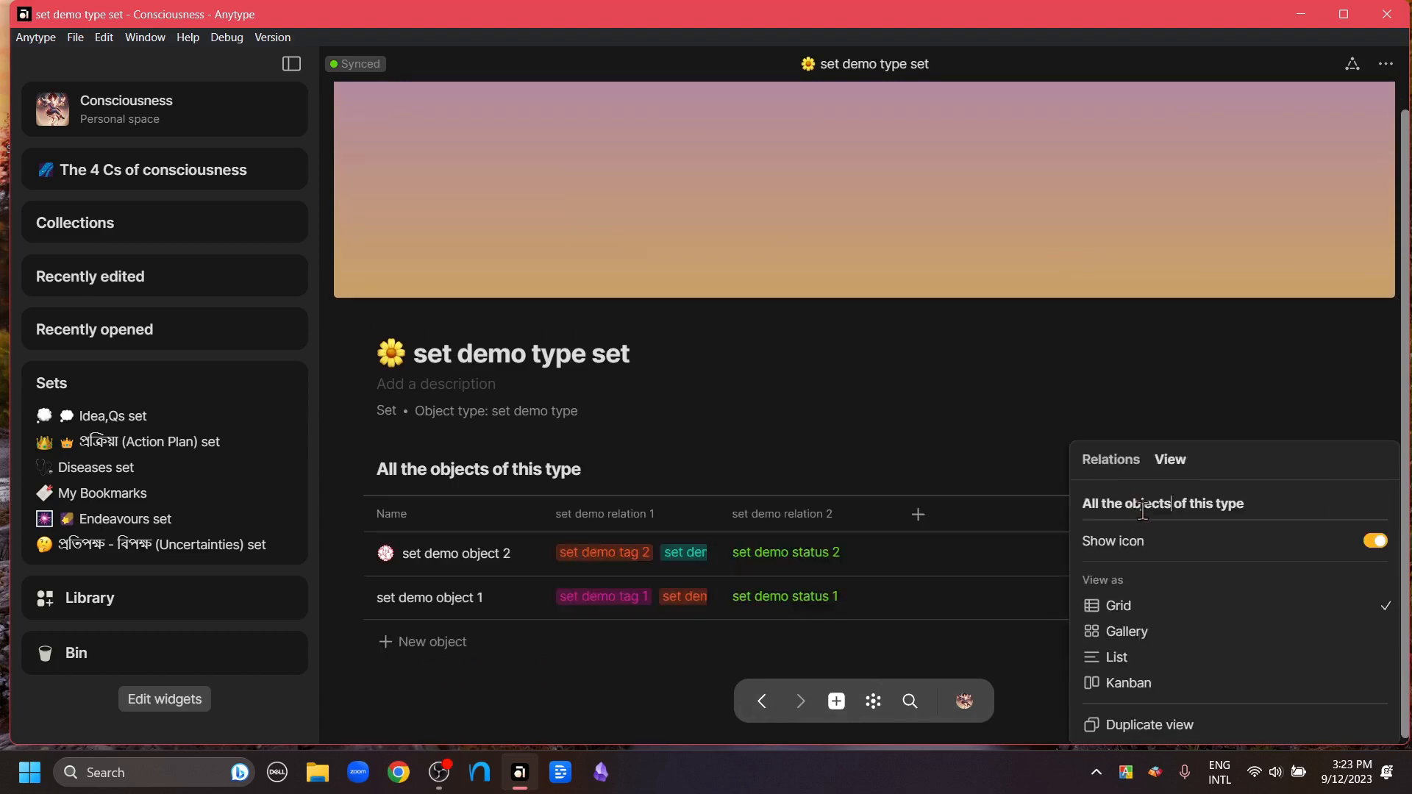
pyautogui.click(1146, 630)
pyautogui.click(1124, 657)
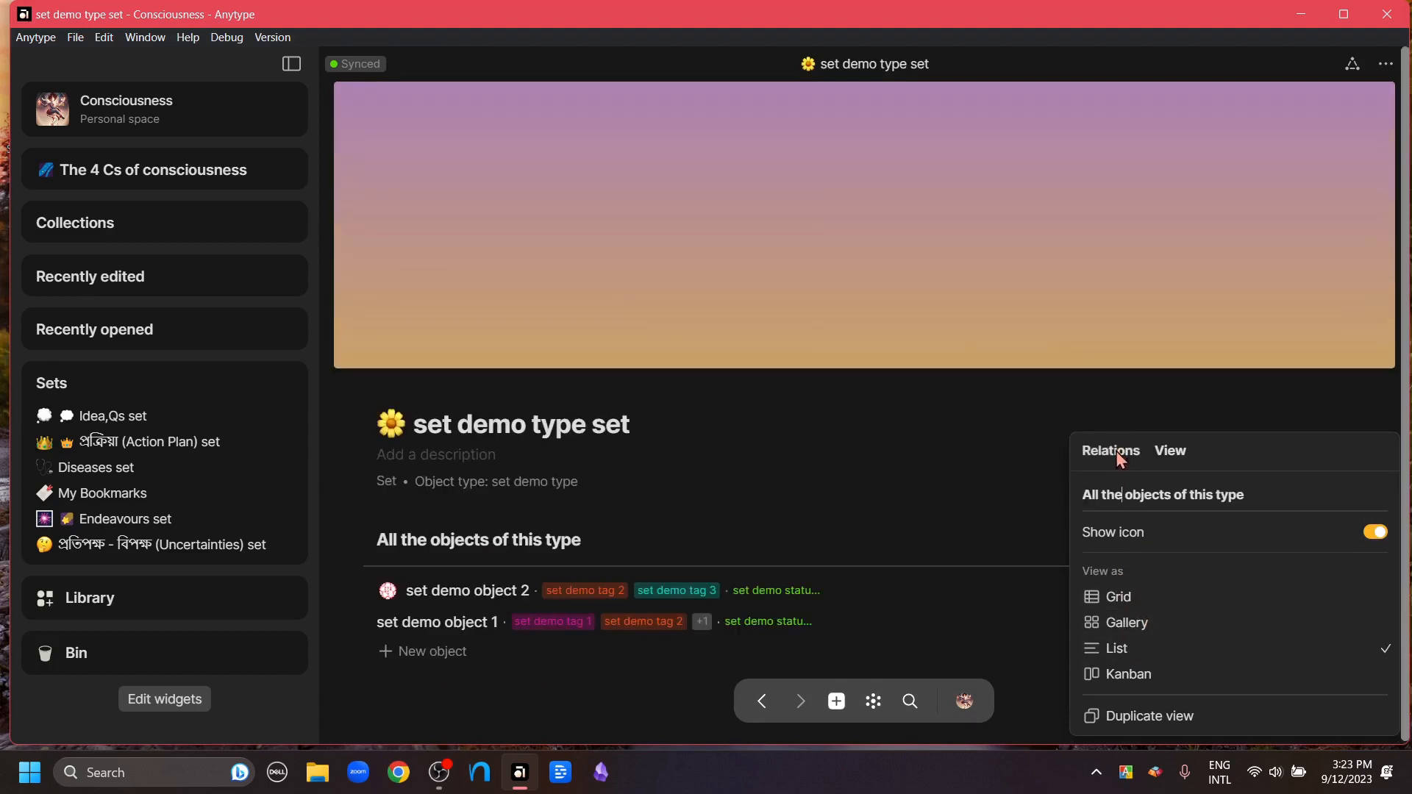
pyautogui.click(1145, 674)
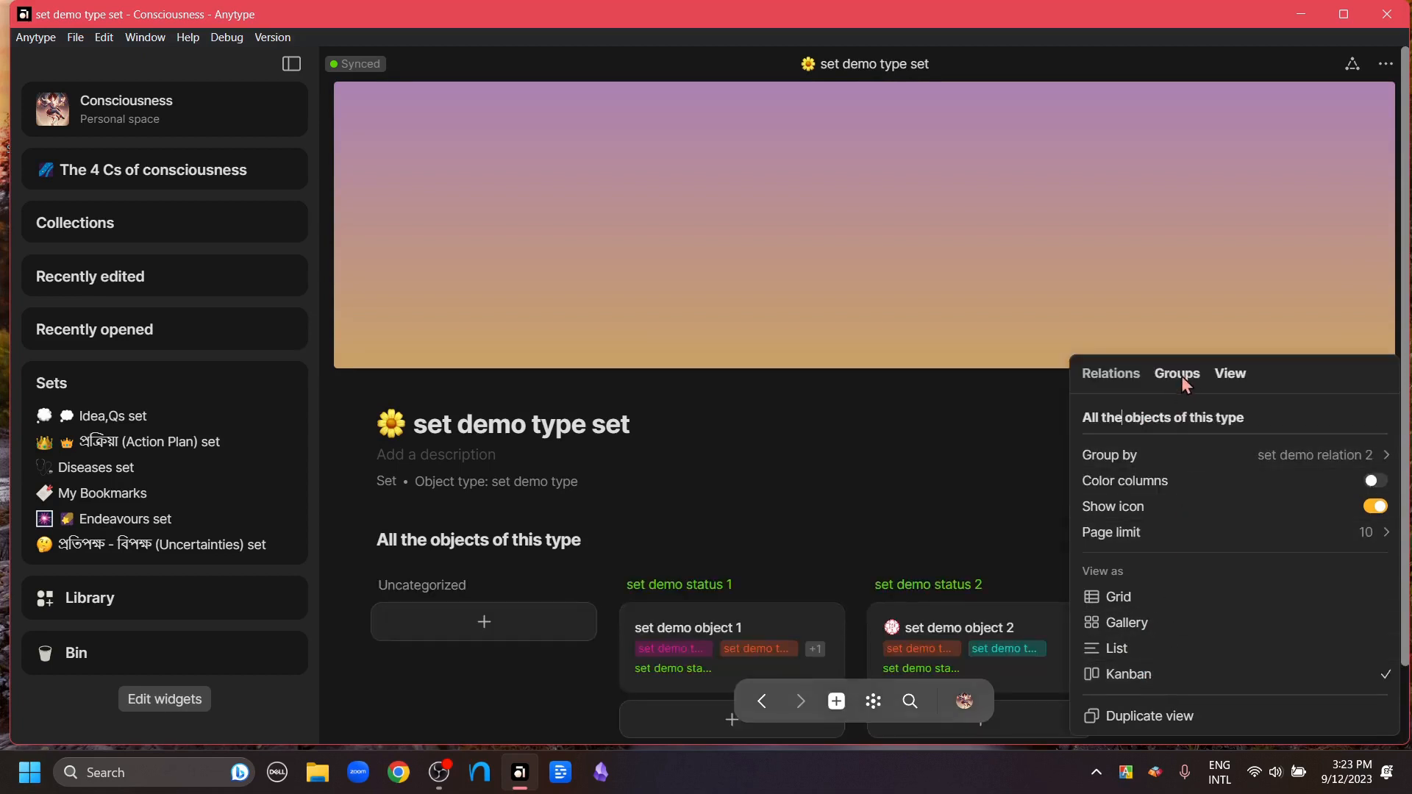
# - Group the Kanban board by set demo relation 1
pyautogui.scroll(-1, 1181, 373)
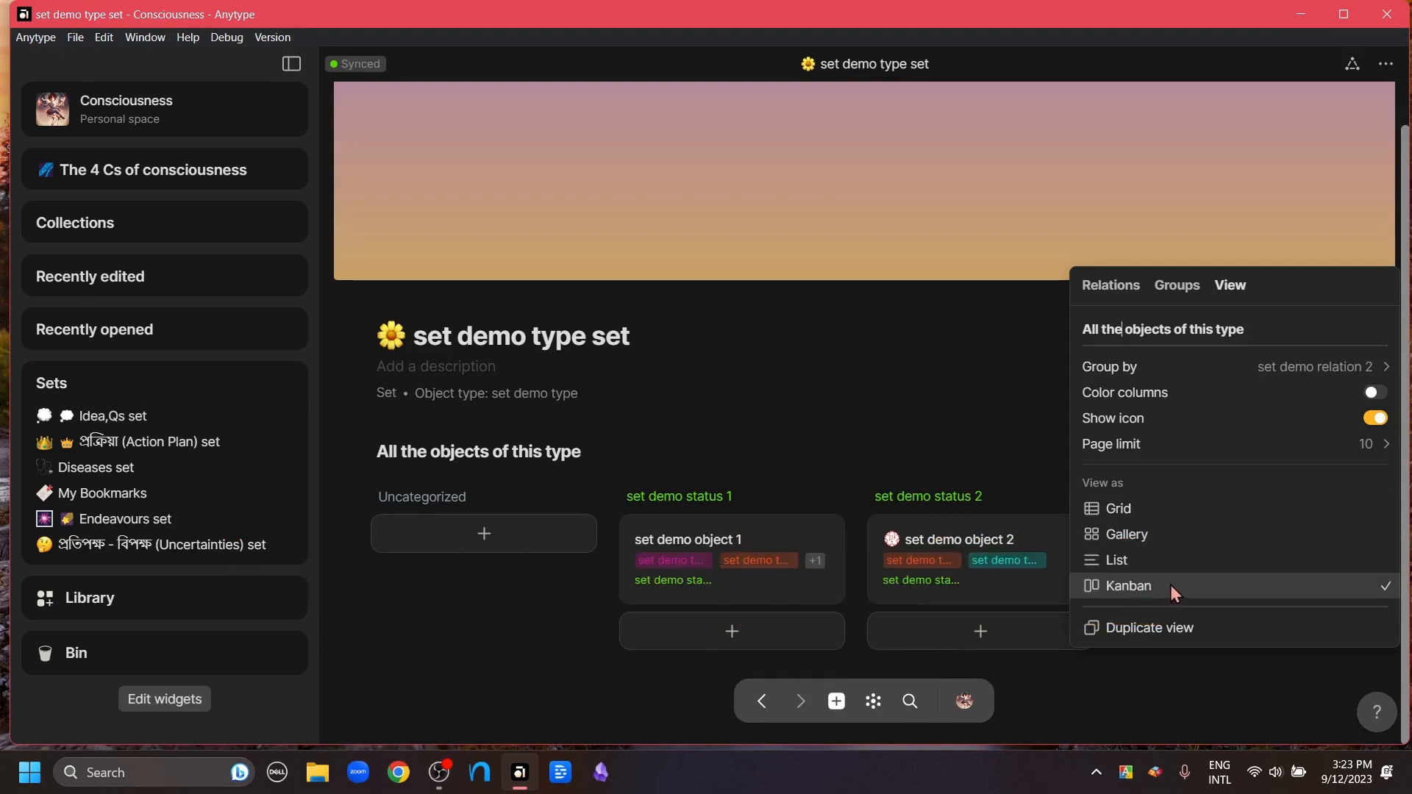
pyautogui.moveTo(1160, 360)
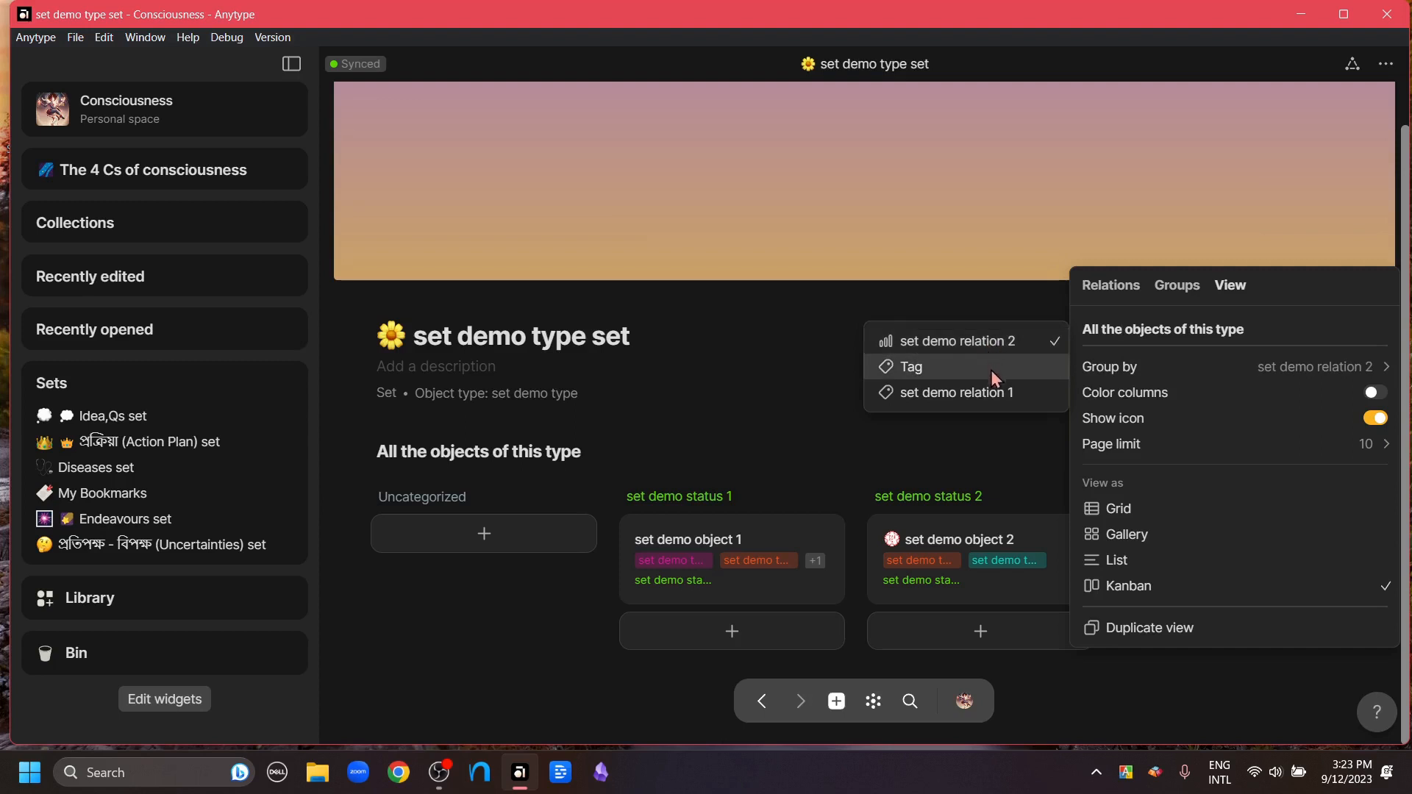
pyautogui.click(956, 394)
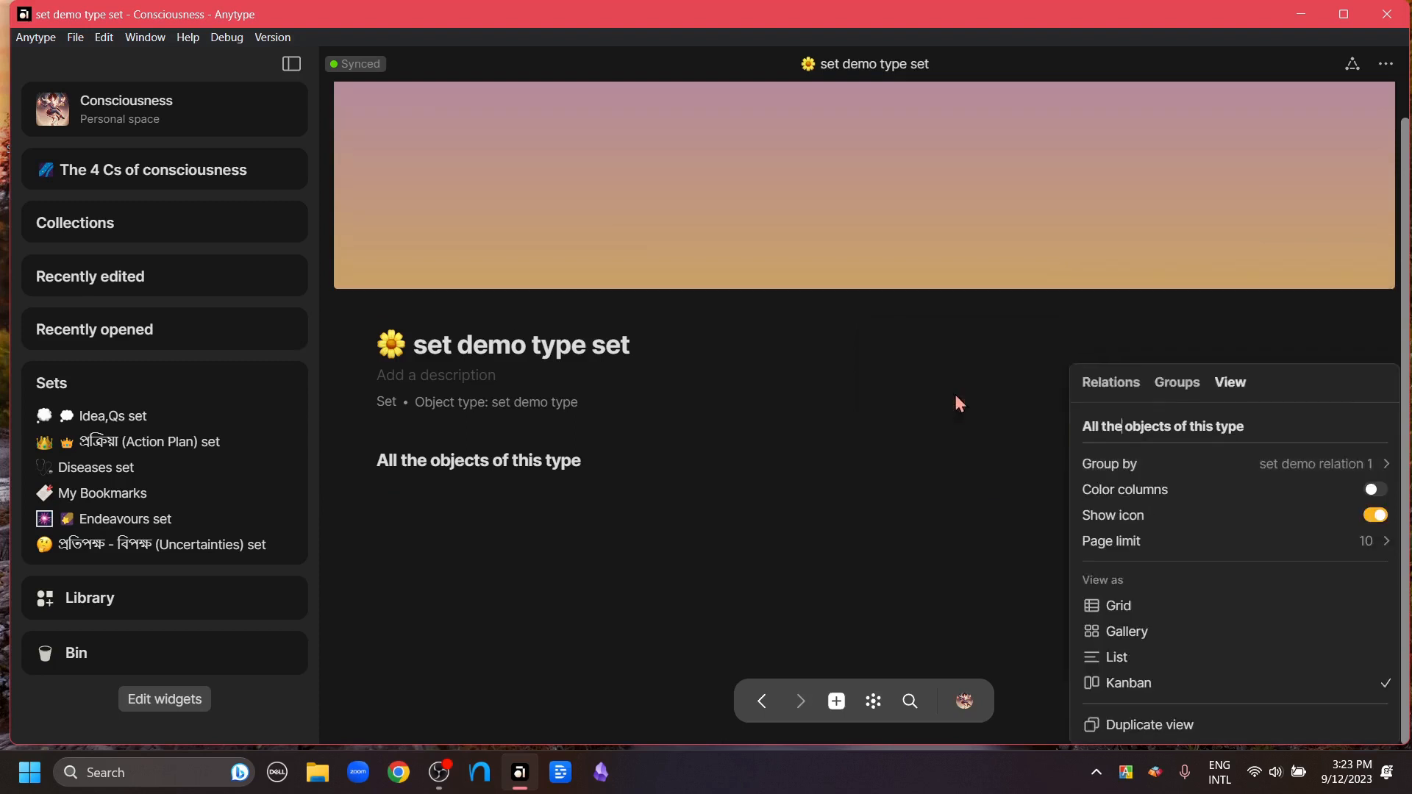
pyautogui.click(917, 402)
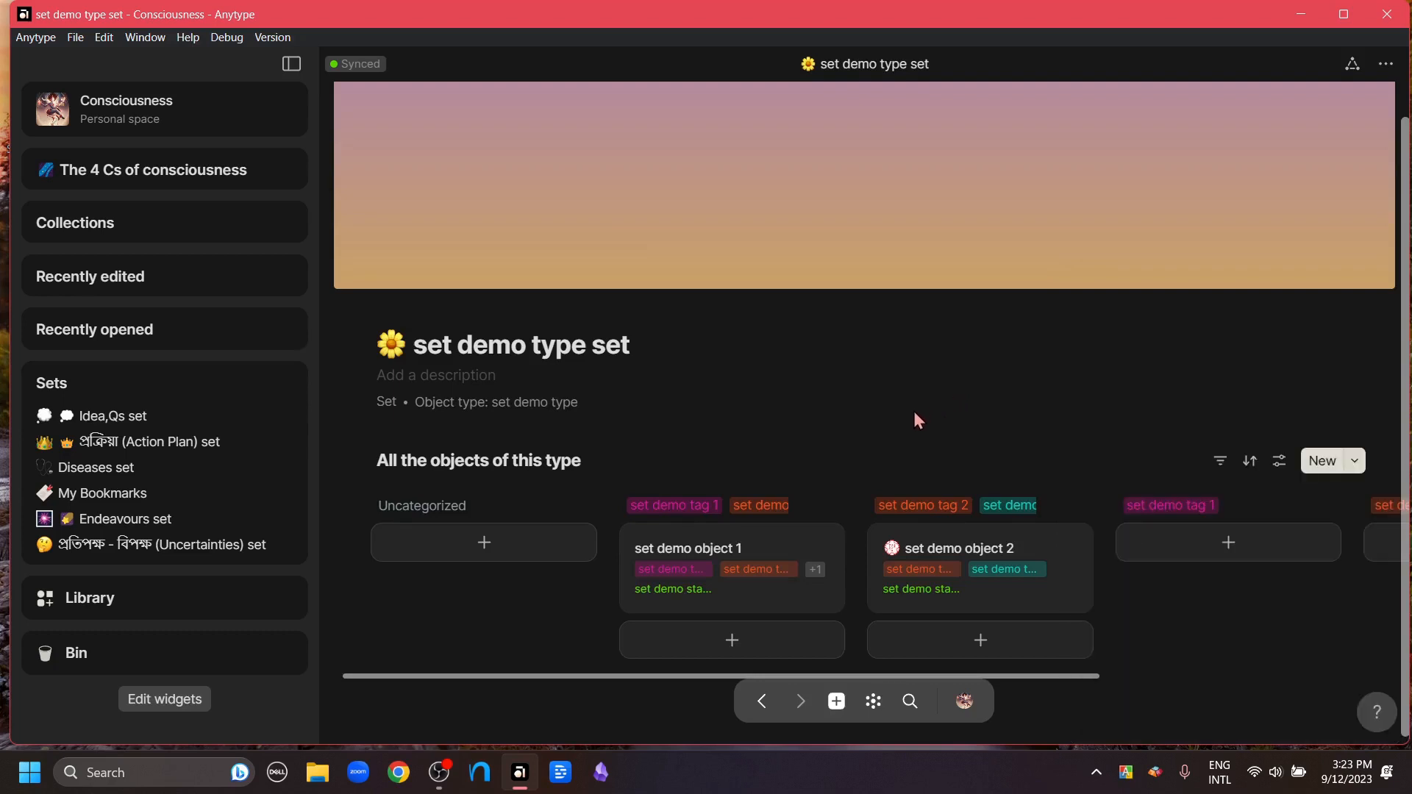
# - Create a new object named set demo object 3 in the set demo tag 1 column of the board
pyautogui.hscroll(2, 1139, 550)
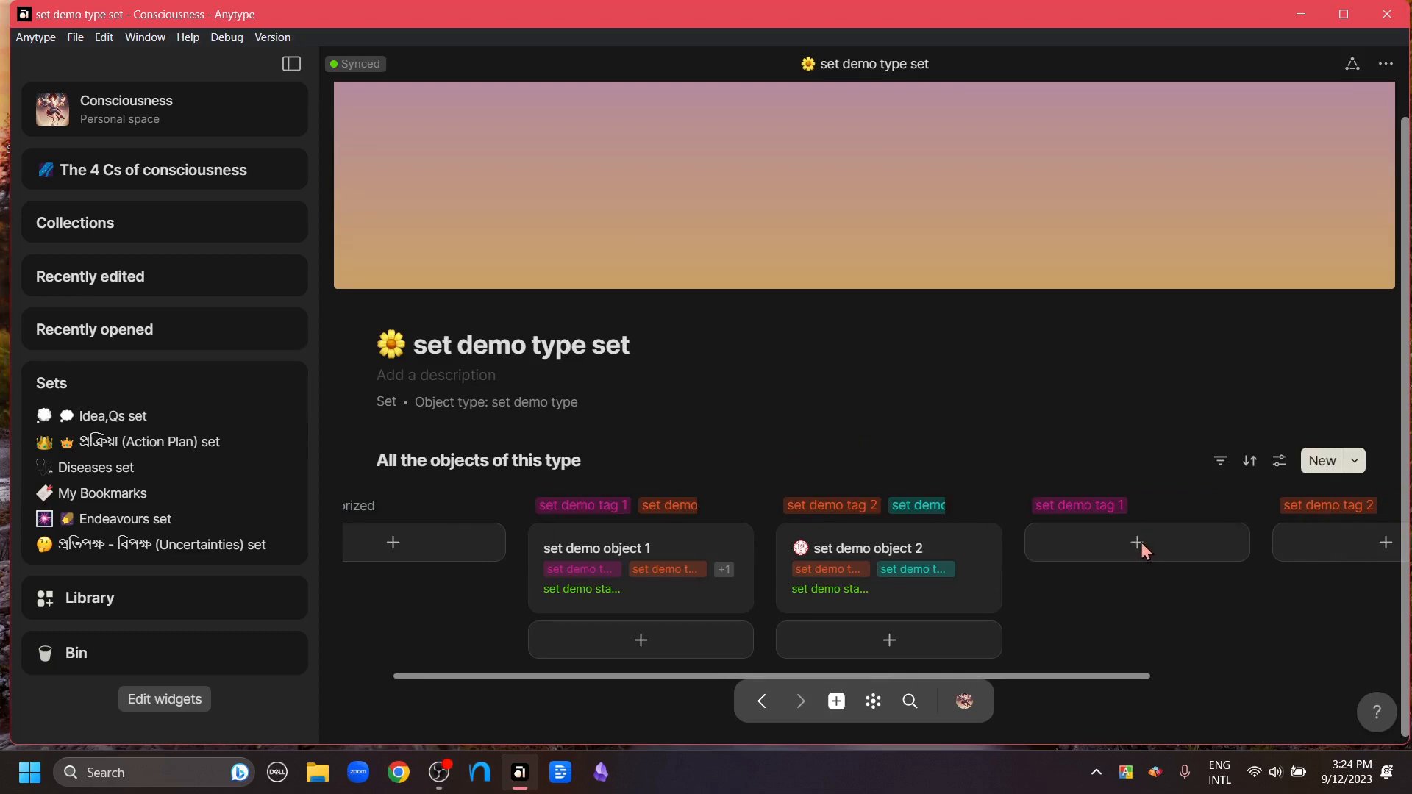
pyautogui.click(1138, 542)
pyautogui.write('set demo object 3')
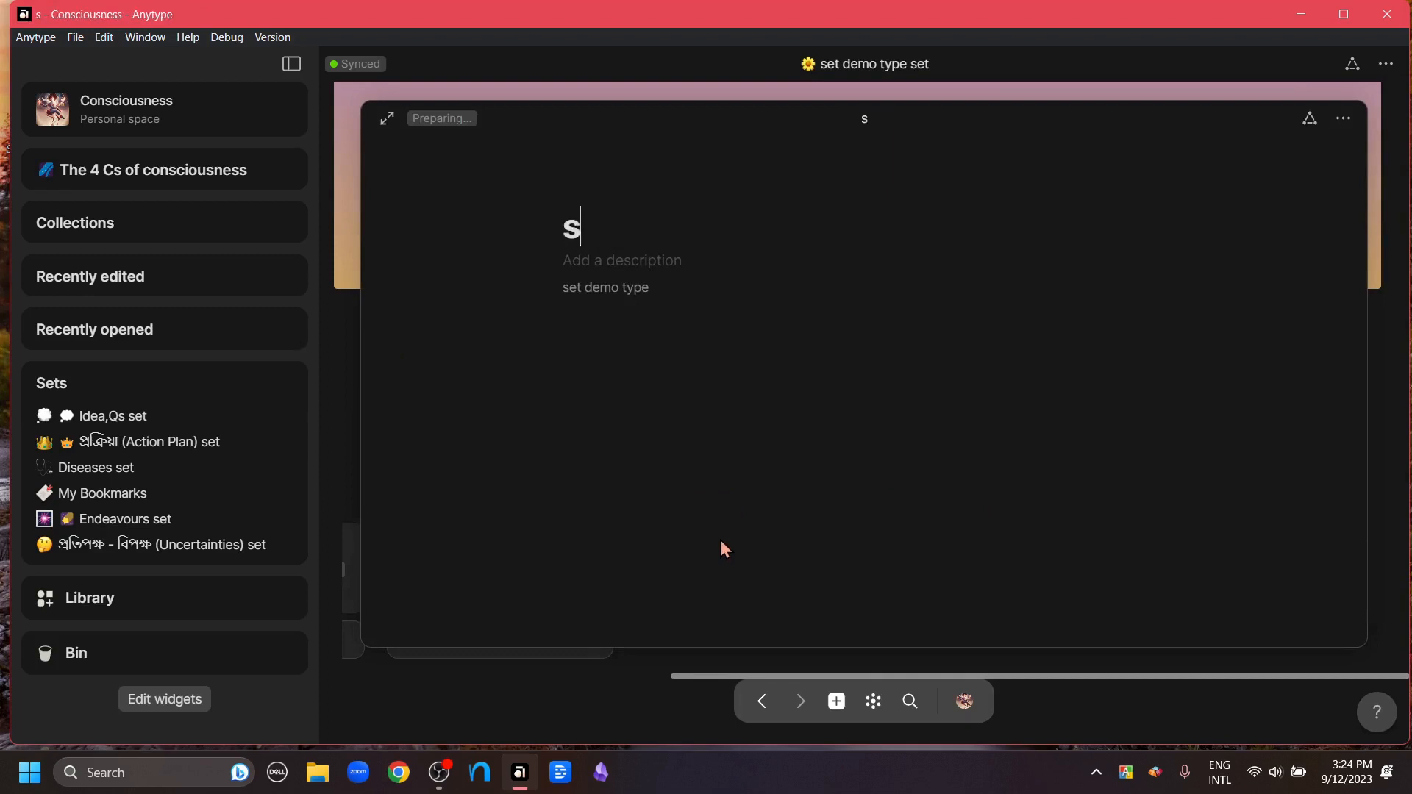
pyautogui.press('Return')
pyautogui.click(574, 668)
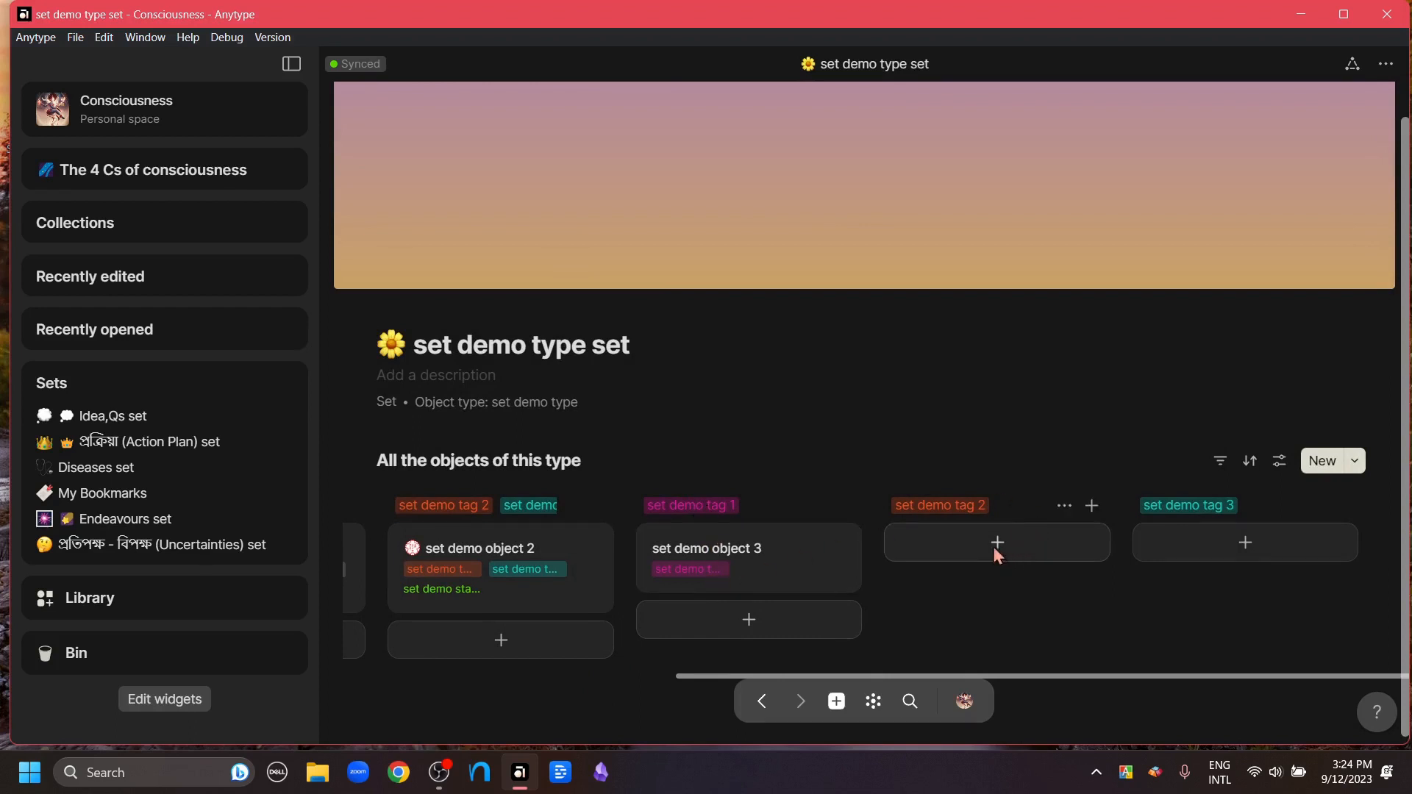
# - Create an object named set demo object in the set demo tag 3 column, then open and close it
pyautogui.click(1243, 542)
pyautogui.write('set demo object')
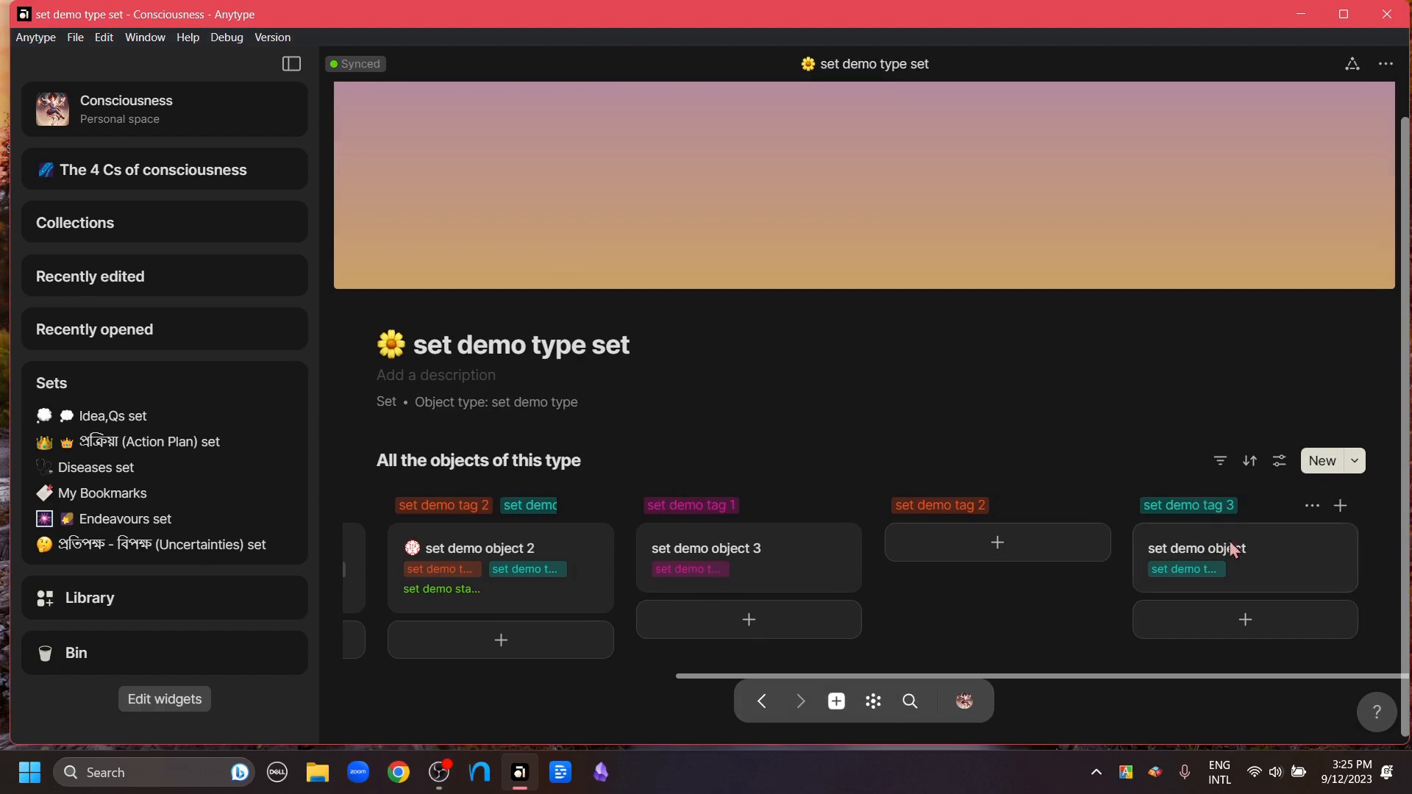
pyautogui.click(1248, 563)
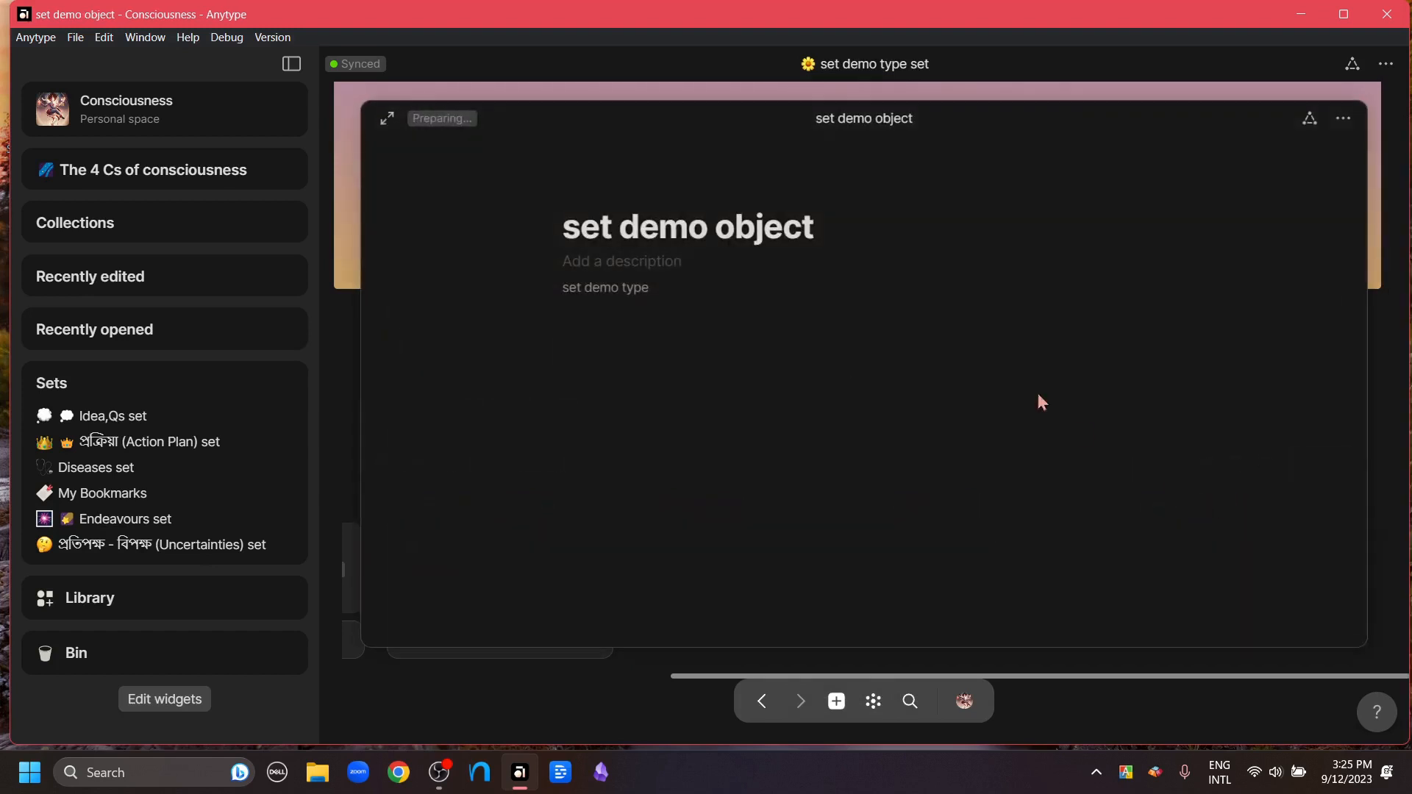
pyautogui.click(539, 705)
# - Move the set demo object 1 card into the column combining set demo tag 2 and set demo tag 3
pyautogui.hscroll(-10, 700, 572)
pyautogui.moveTo(691, 559); pyautogui.dragTo(918, 537)
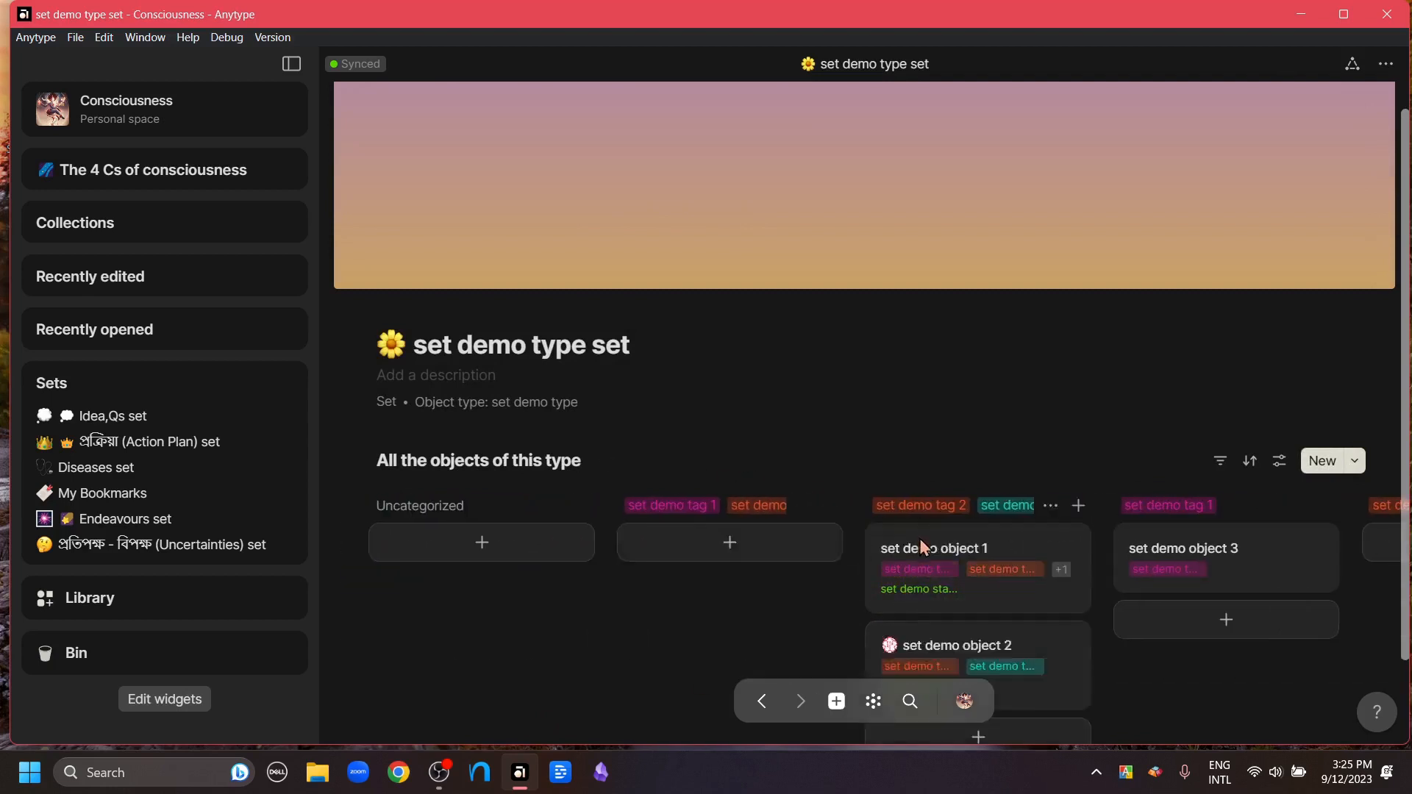
# - Group the board by set demo relation 2 and try moving set demo object 1 to the set demo status 2 column
pyautogui.click(1280, 461)
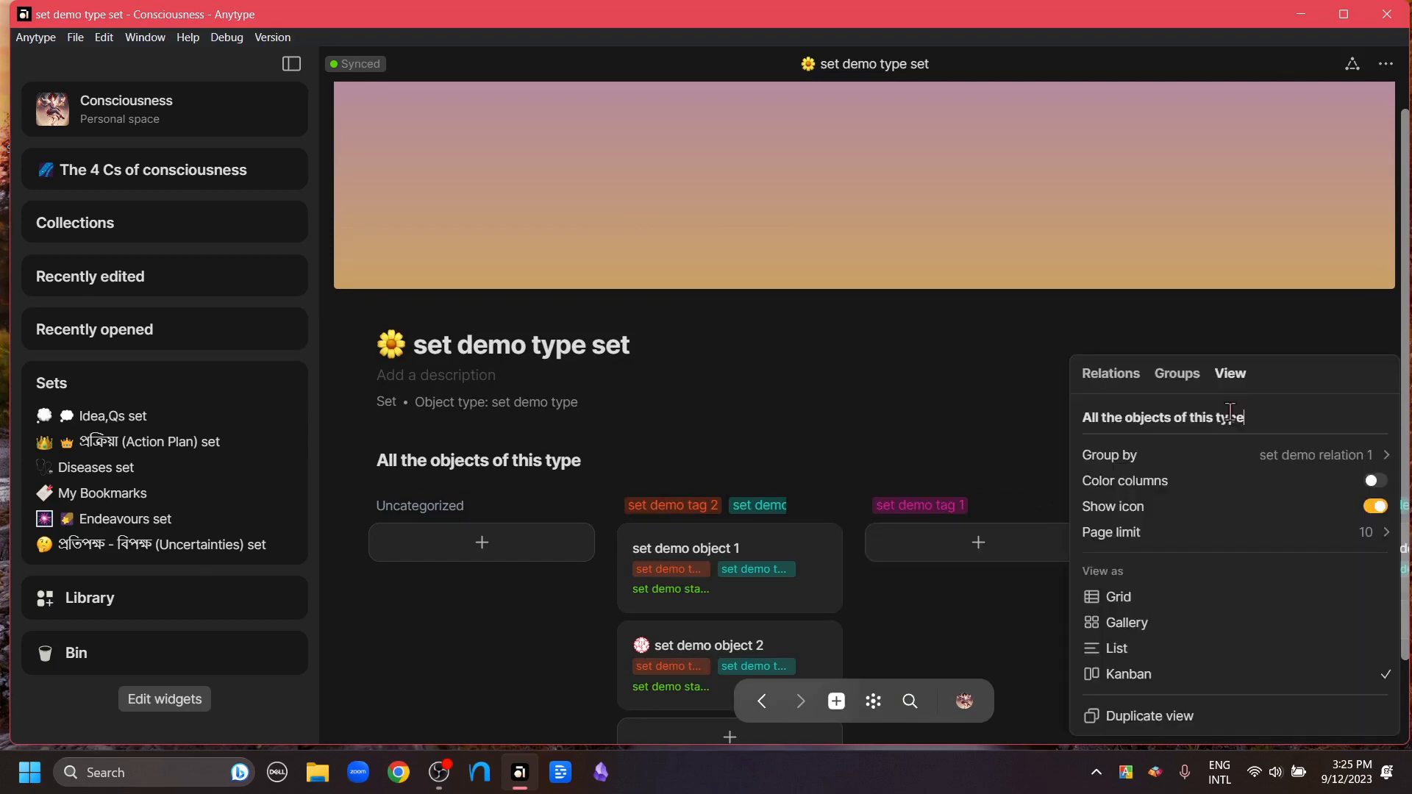
pyautogui.moveTo(1162, 452)
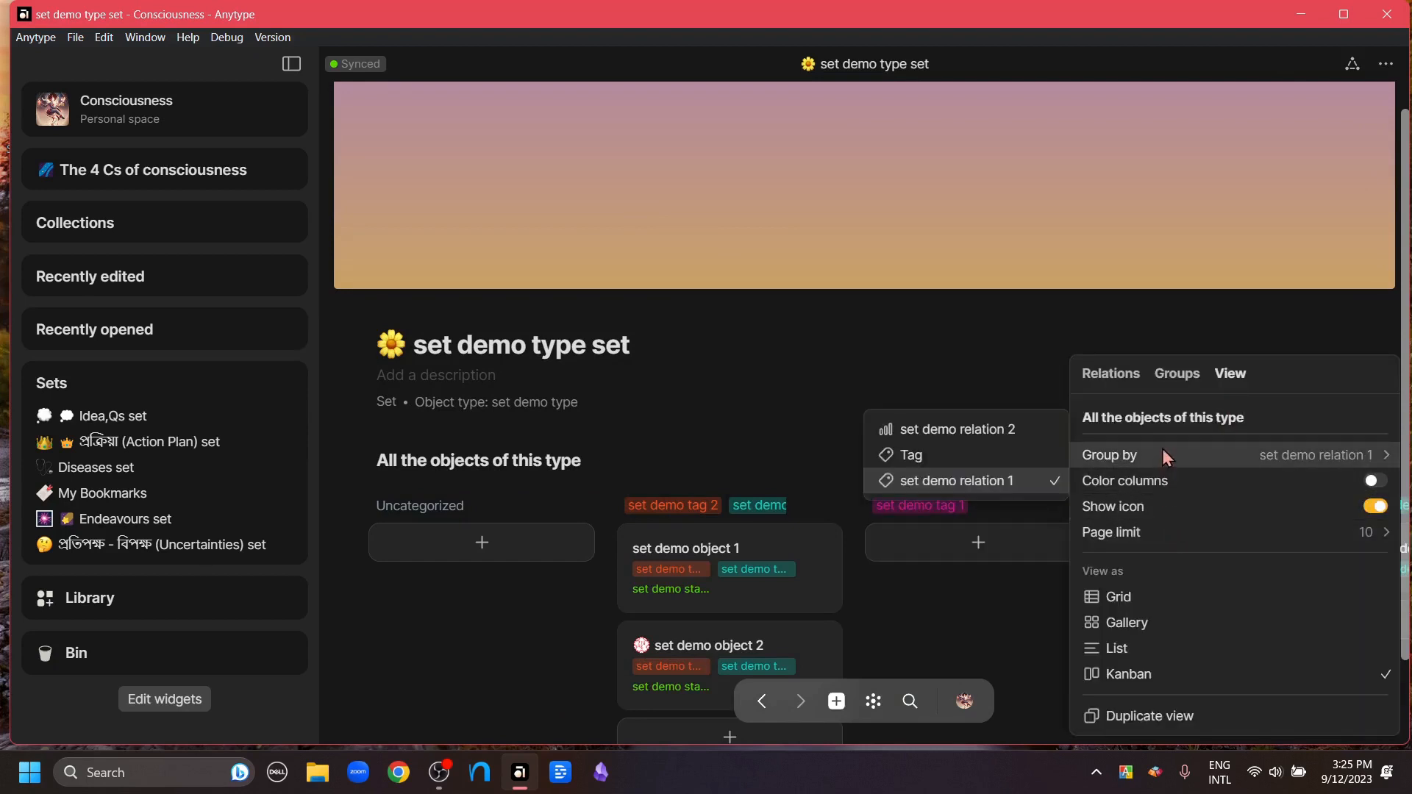
pyautogui.click(968, 428)
pyautogui.click(891, 423)
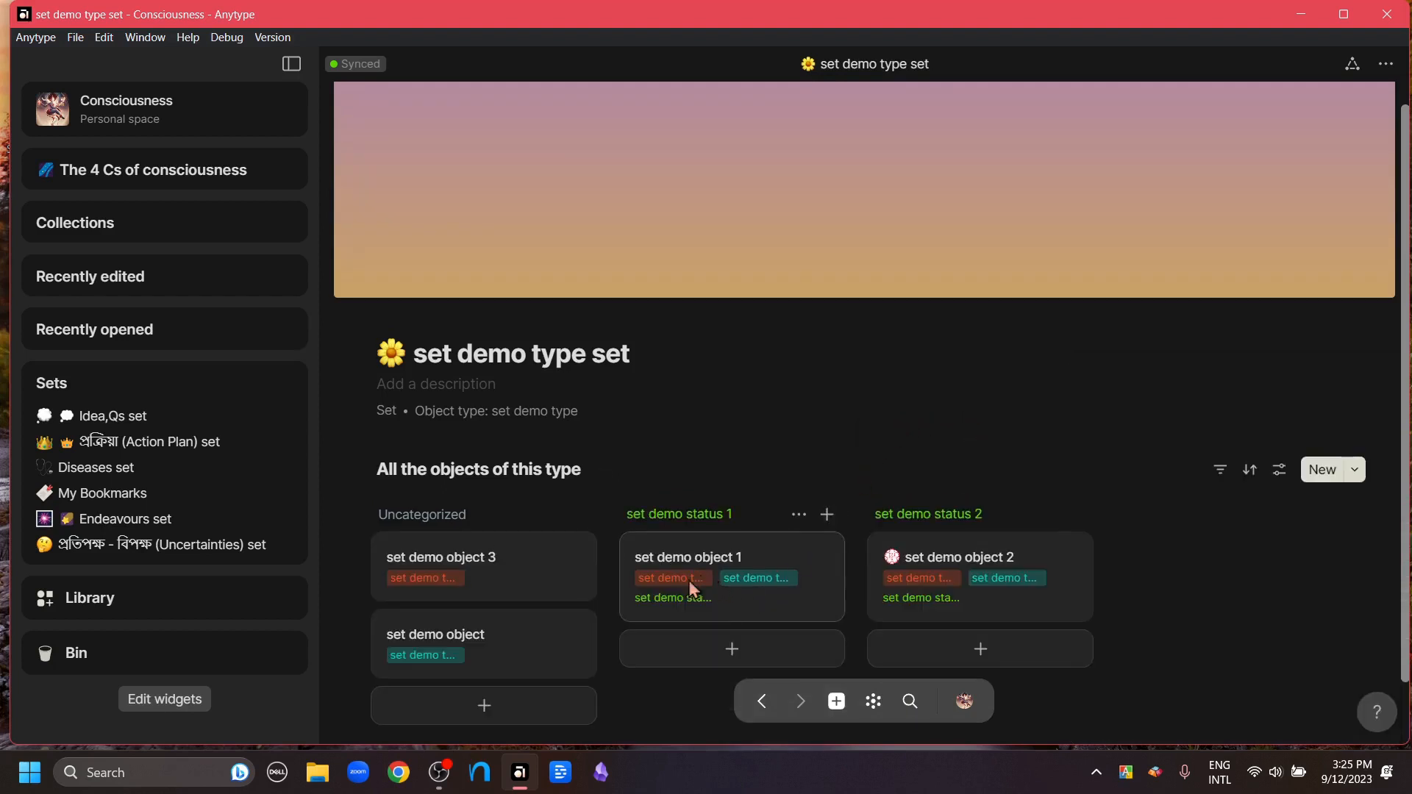
pyautogui.moveTo(680, 575); pyautogui.dragTo(919, 561)
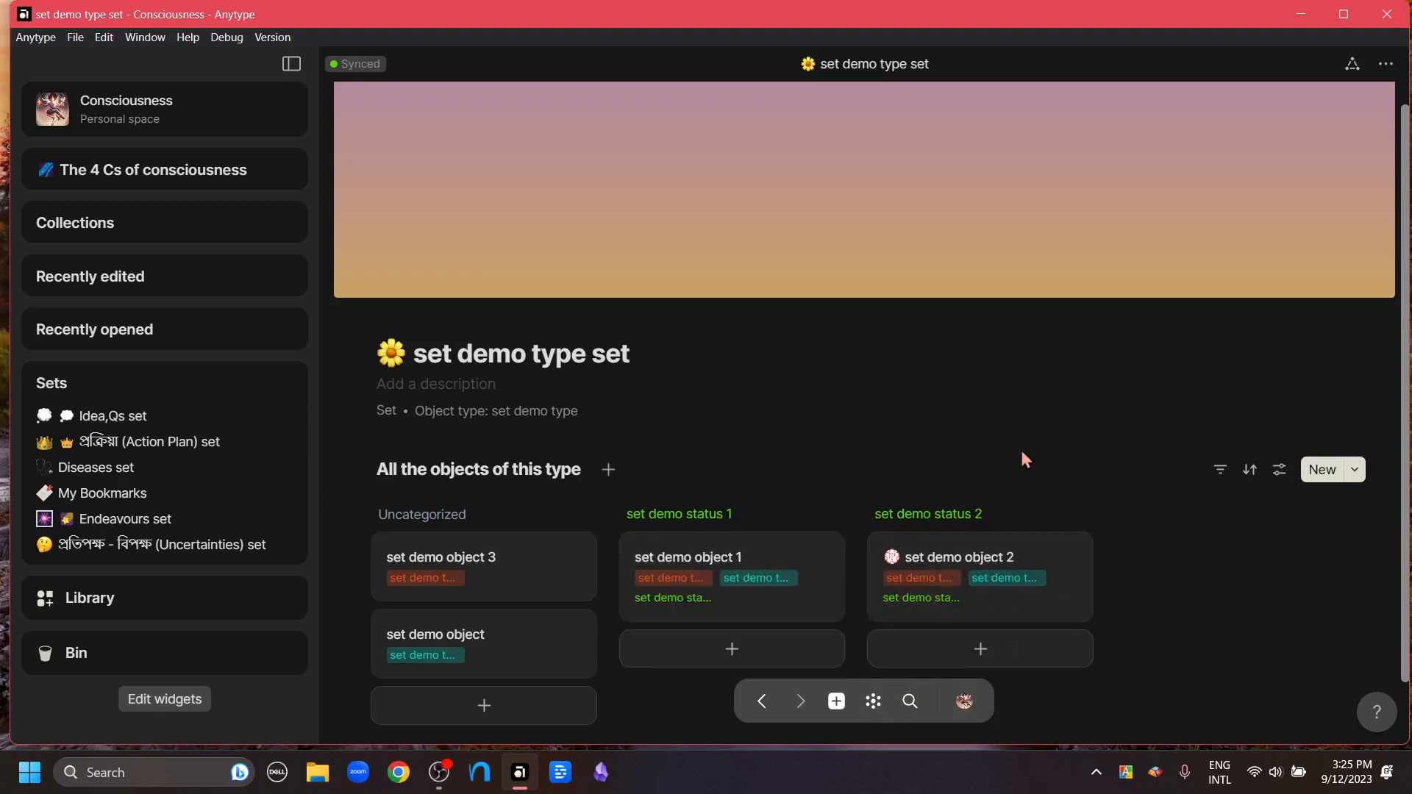
# - Change the layout of the view All the objects of this type from Kanban to Grid
pyautogui.scroll(-1, 1020, 450)
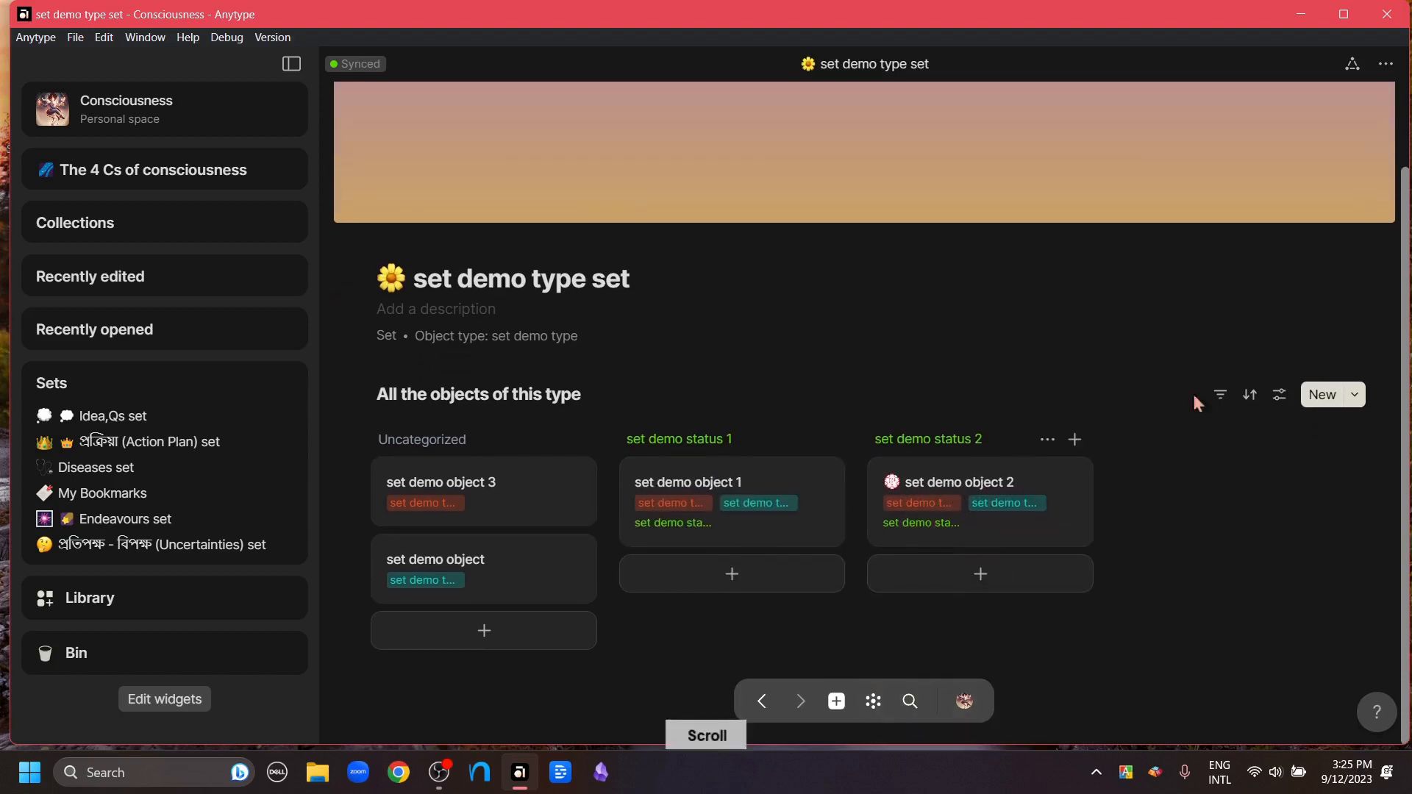
pyautogui.click(1279, 394)
pyautogui.click(1227, 403)
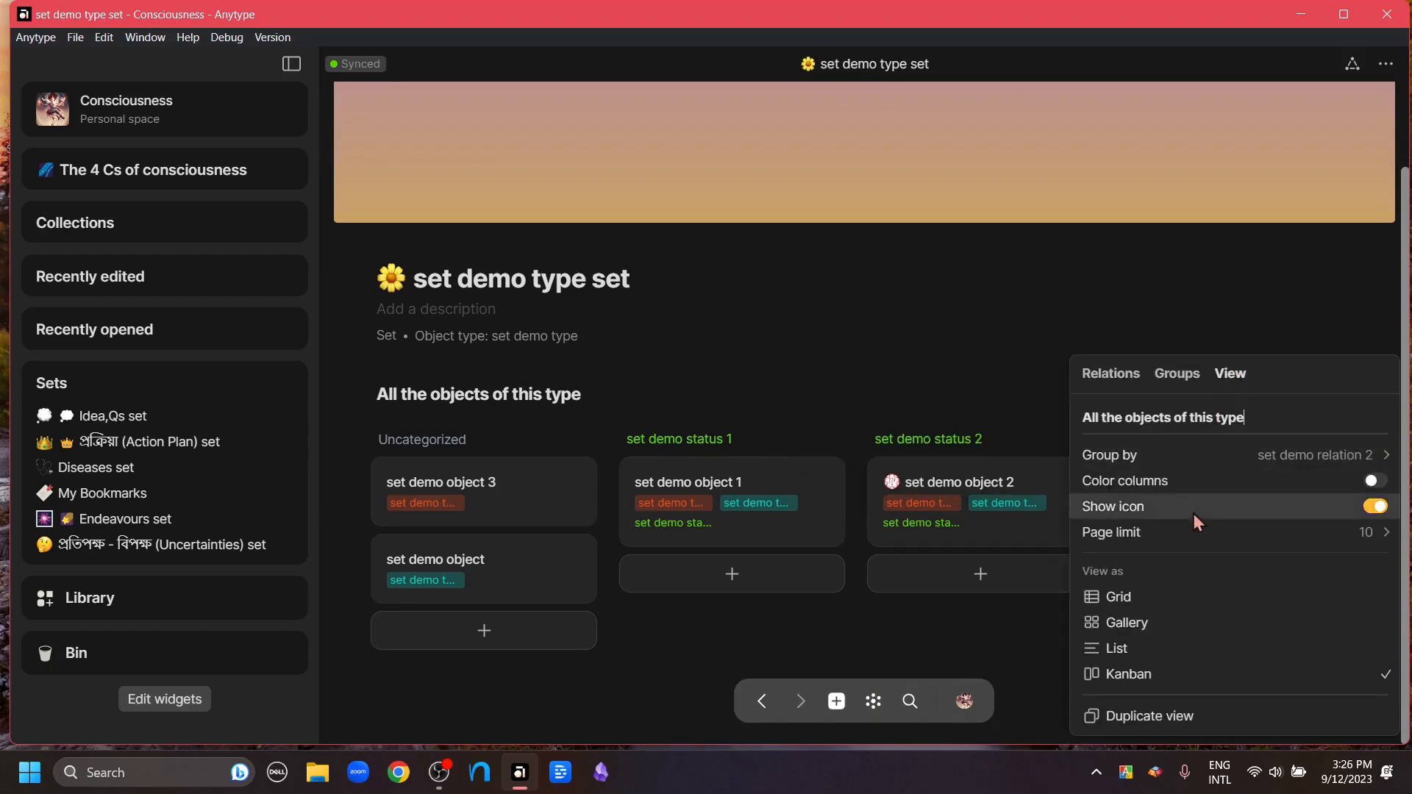
pyautogui.click(574, 397)
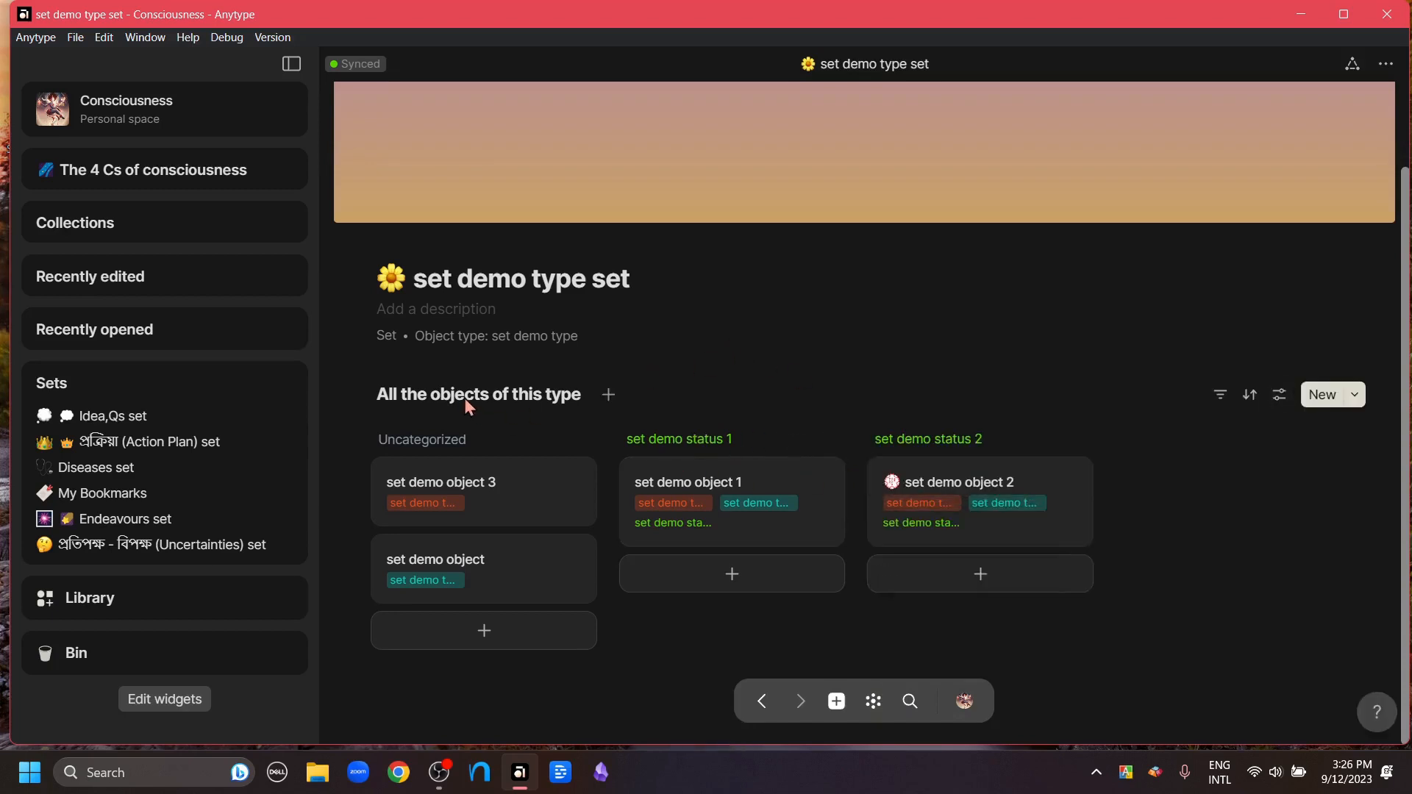
pyautogui.rightClick(466, 399)
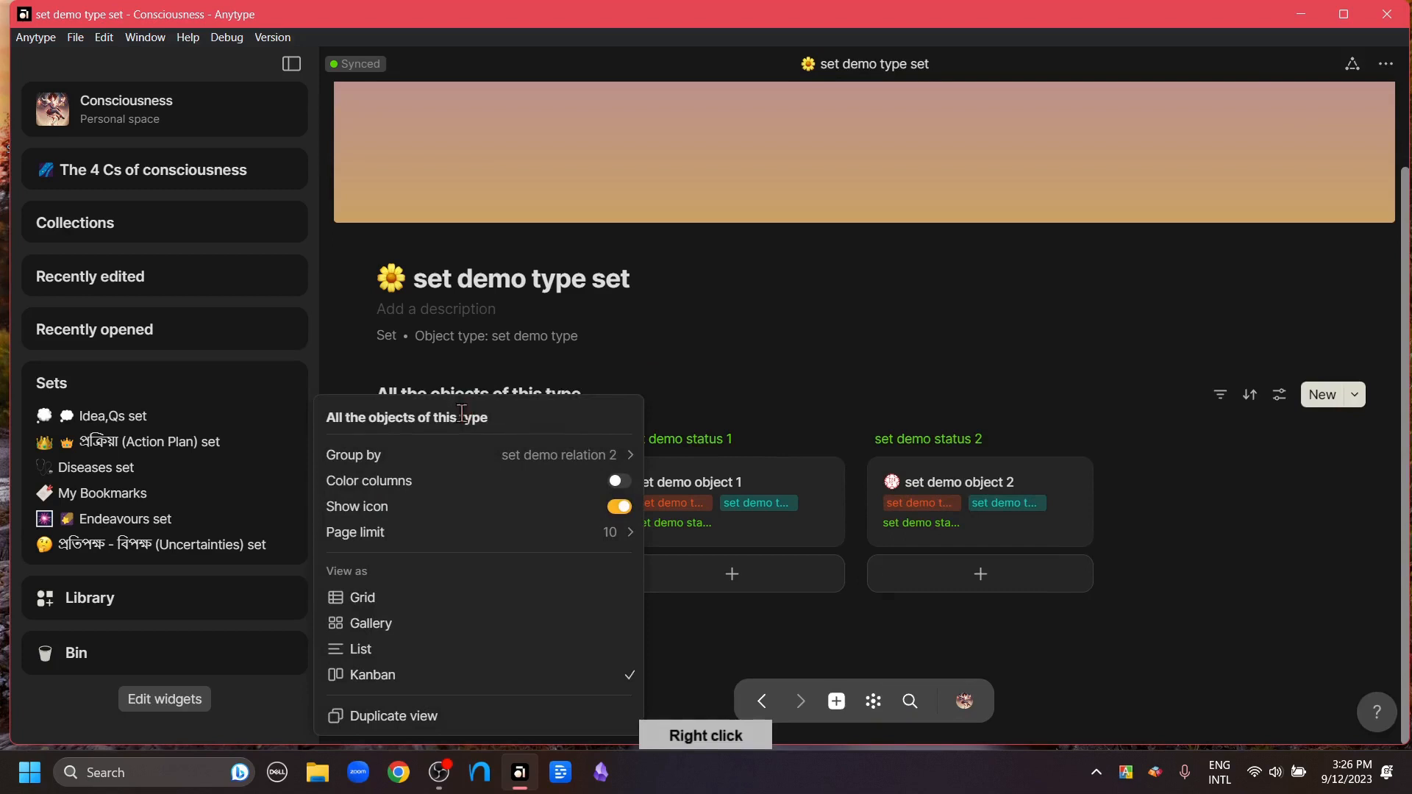
pyautogui.click(444, 597)
pyautogui.click(678, 411)
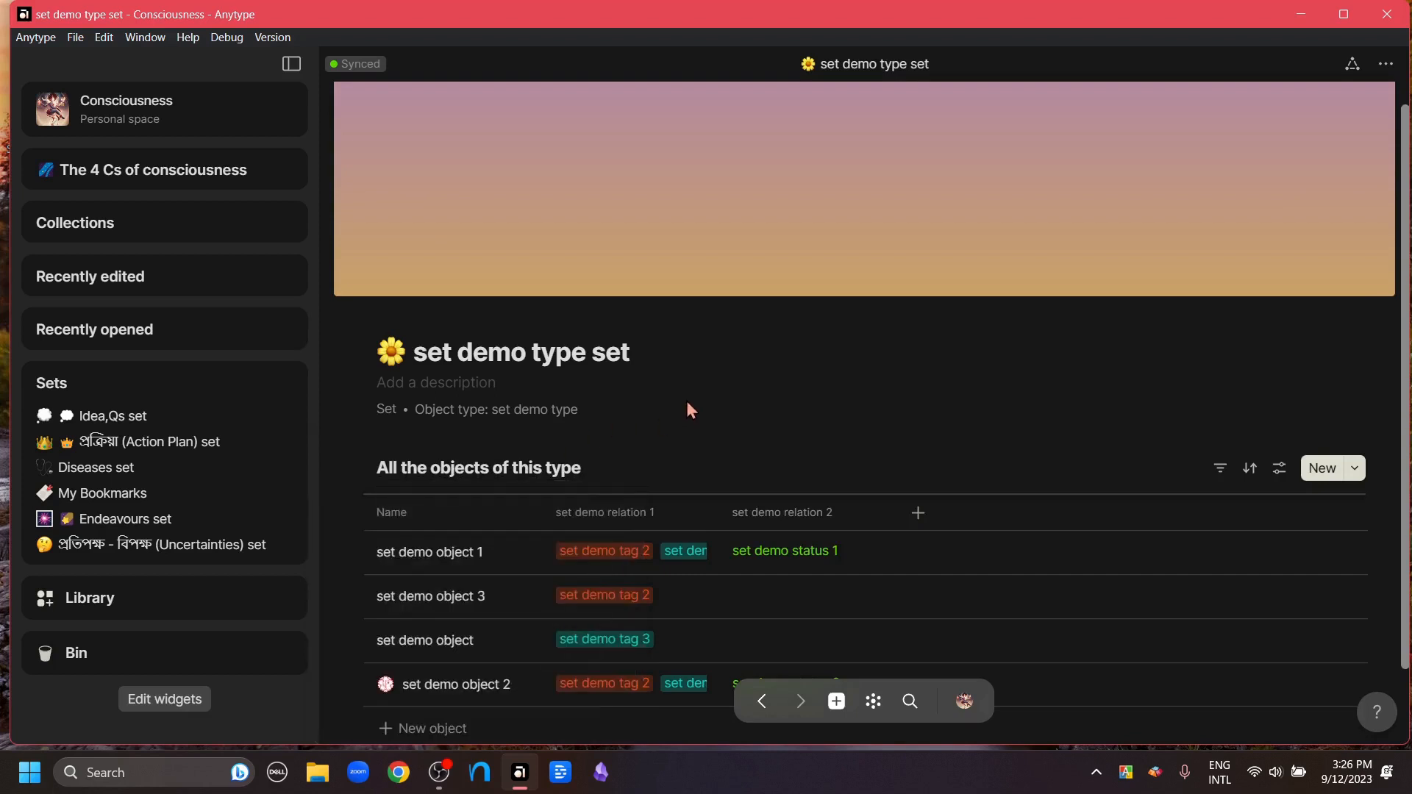
# - Create a second view for the set with the List layout, leaving its name blank
pyautogui.scroll(-1, 717, 460)
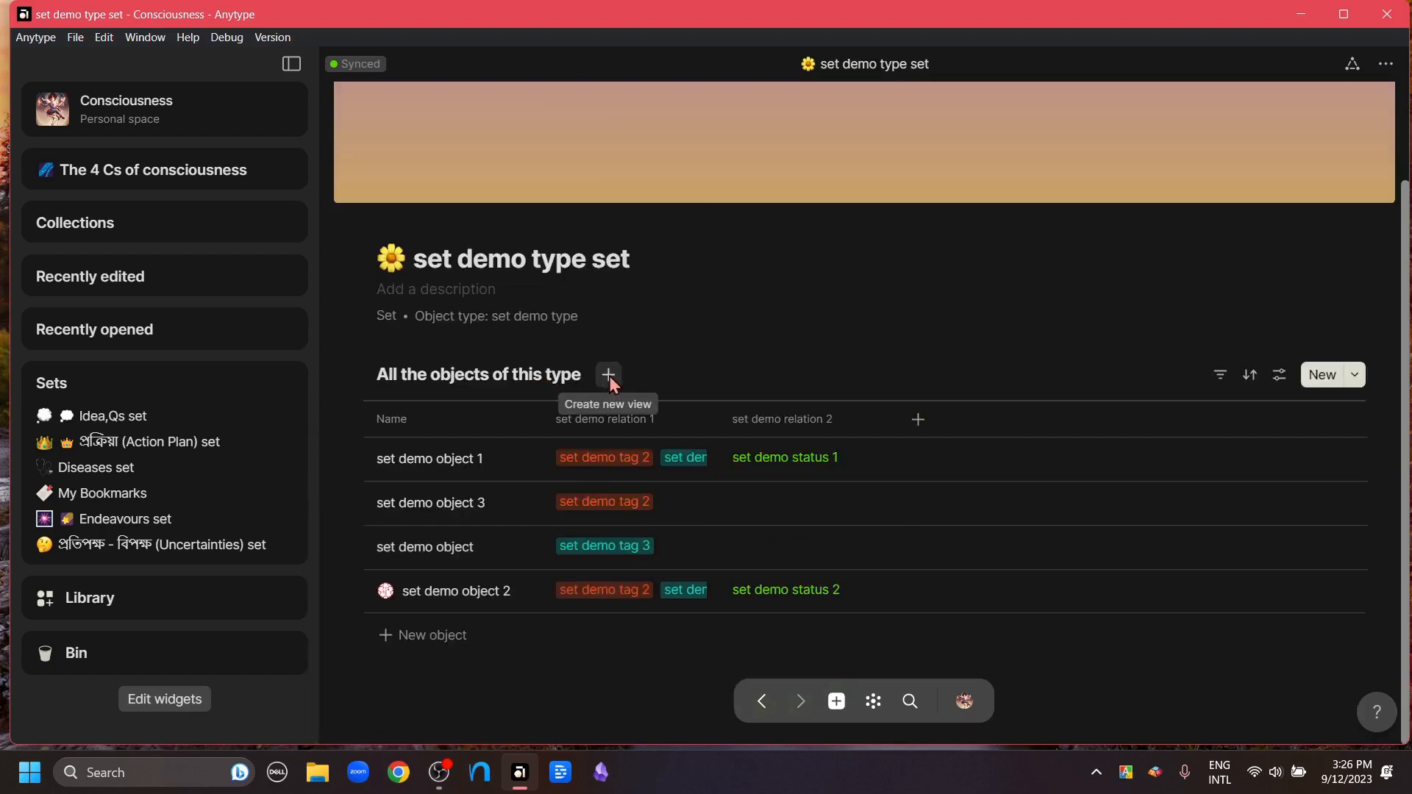
pyautogui.click(608, 375)
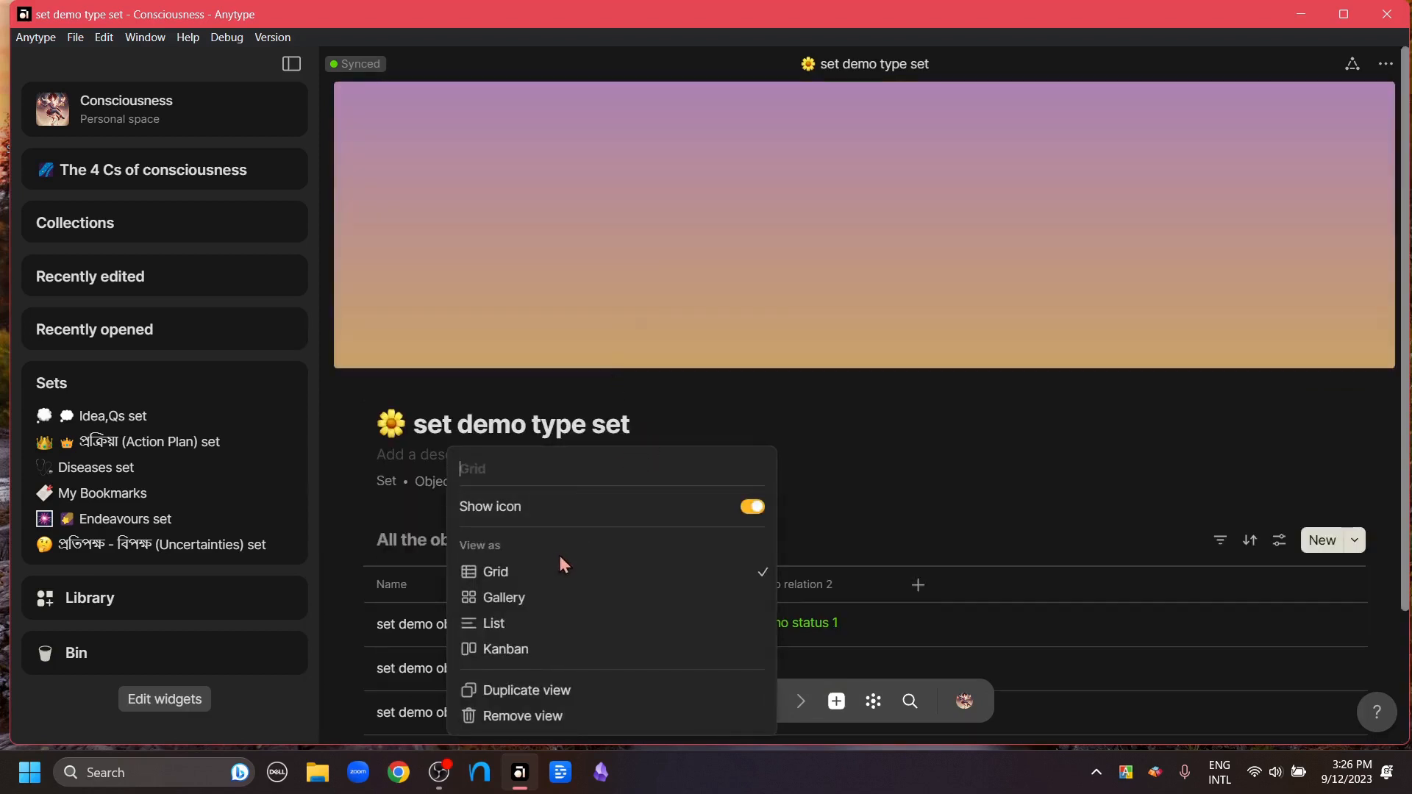
pyautogui.click(545, 624)
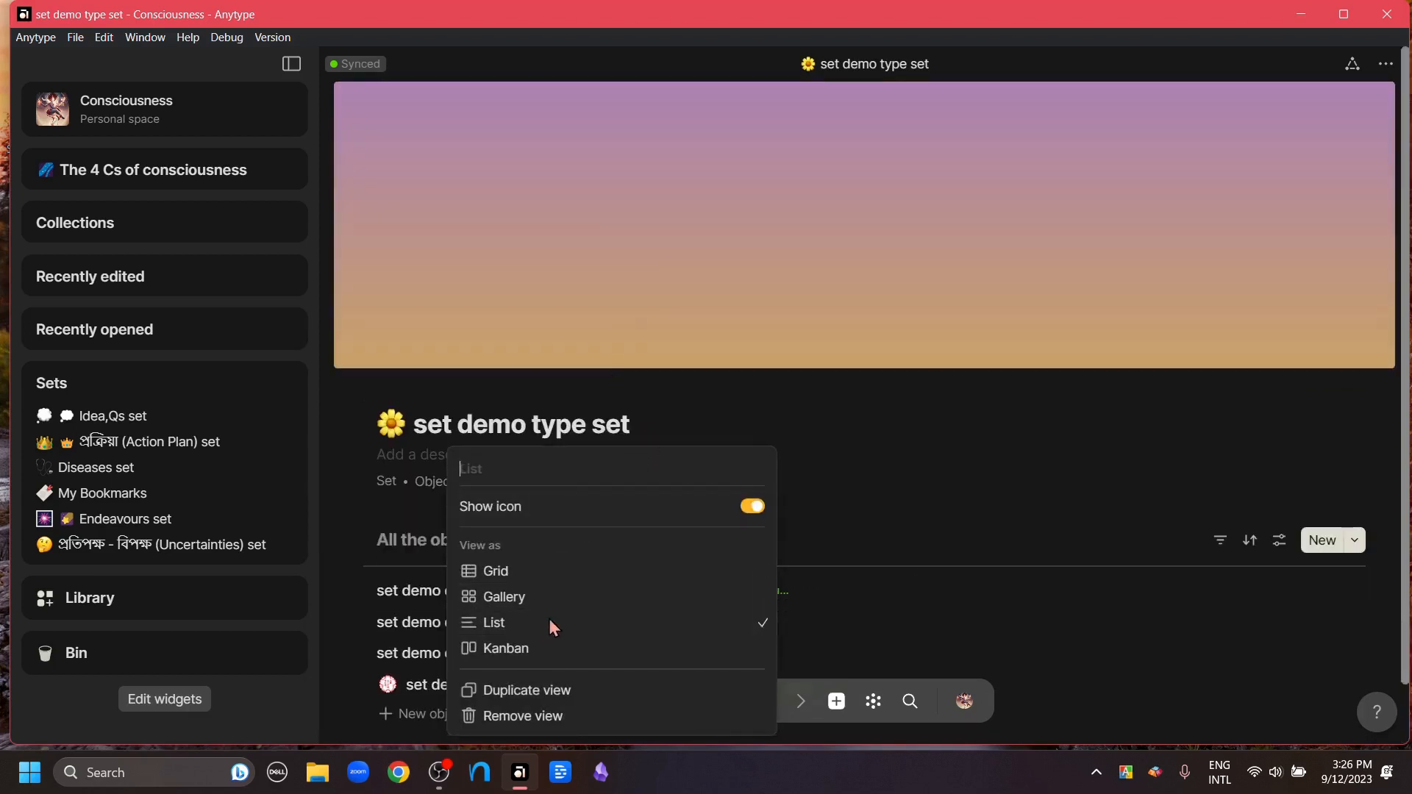
pyautogui.click(891, 459)
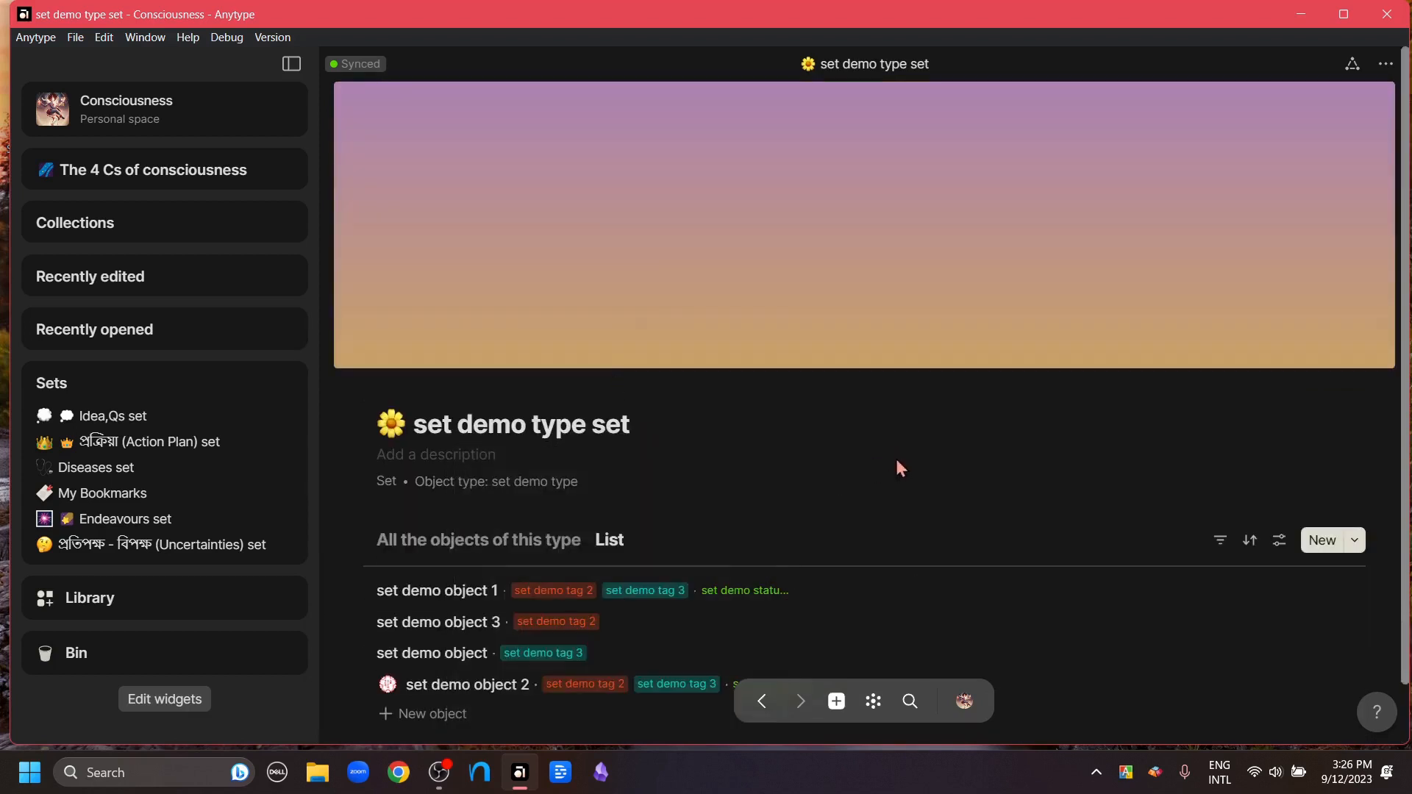
# - Duplicate the List view of the set and name the copy list 2
pyautogui.rightClick(606, 543)
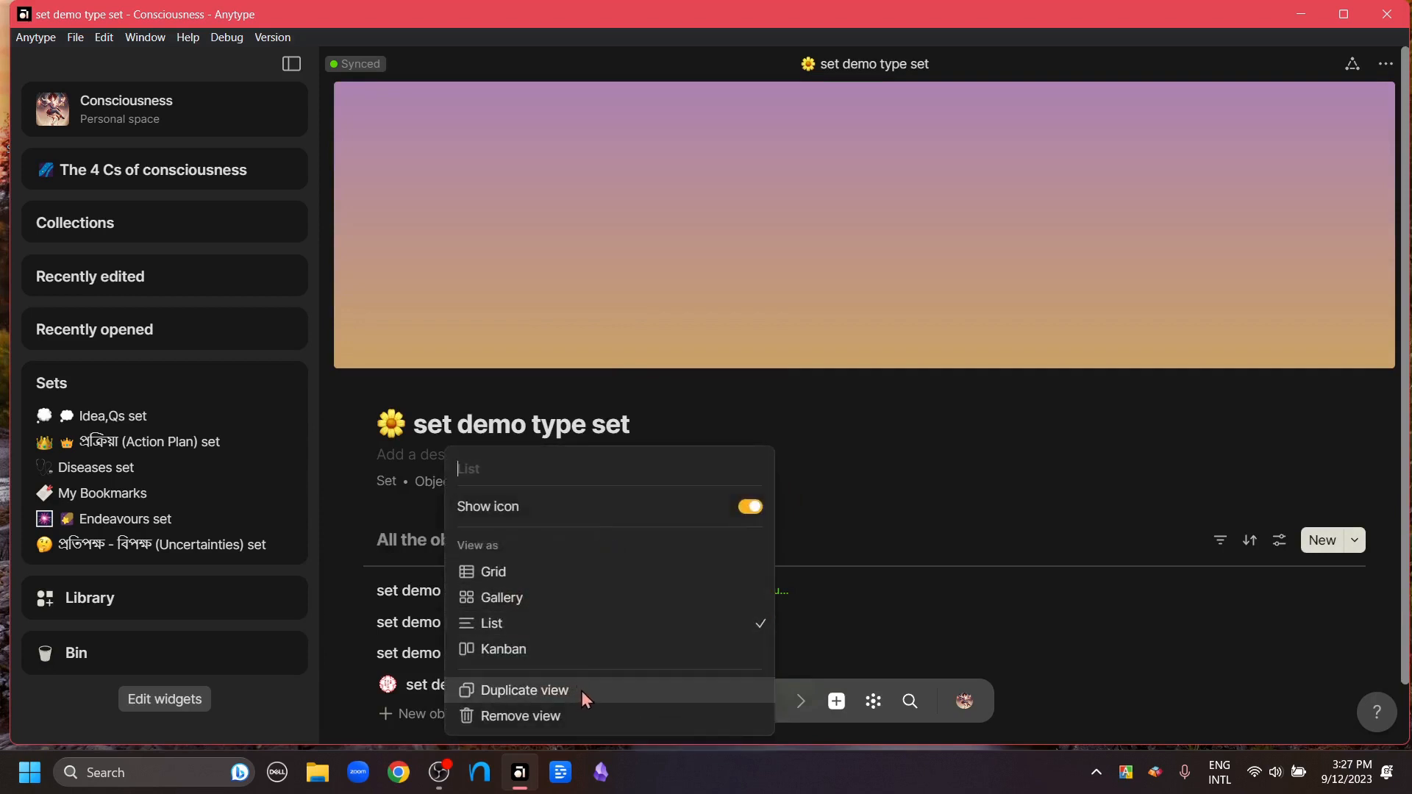
pyautogui.click(581, 690)
pyautogui.rightClick(654, 544)
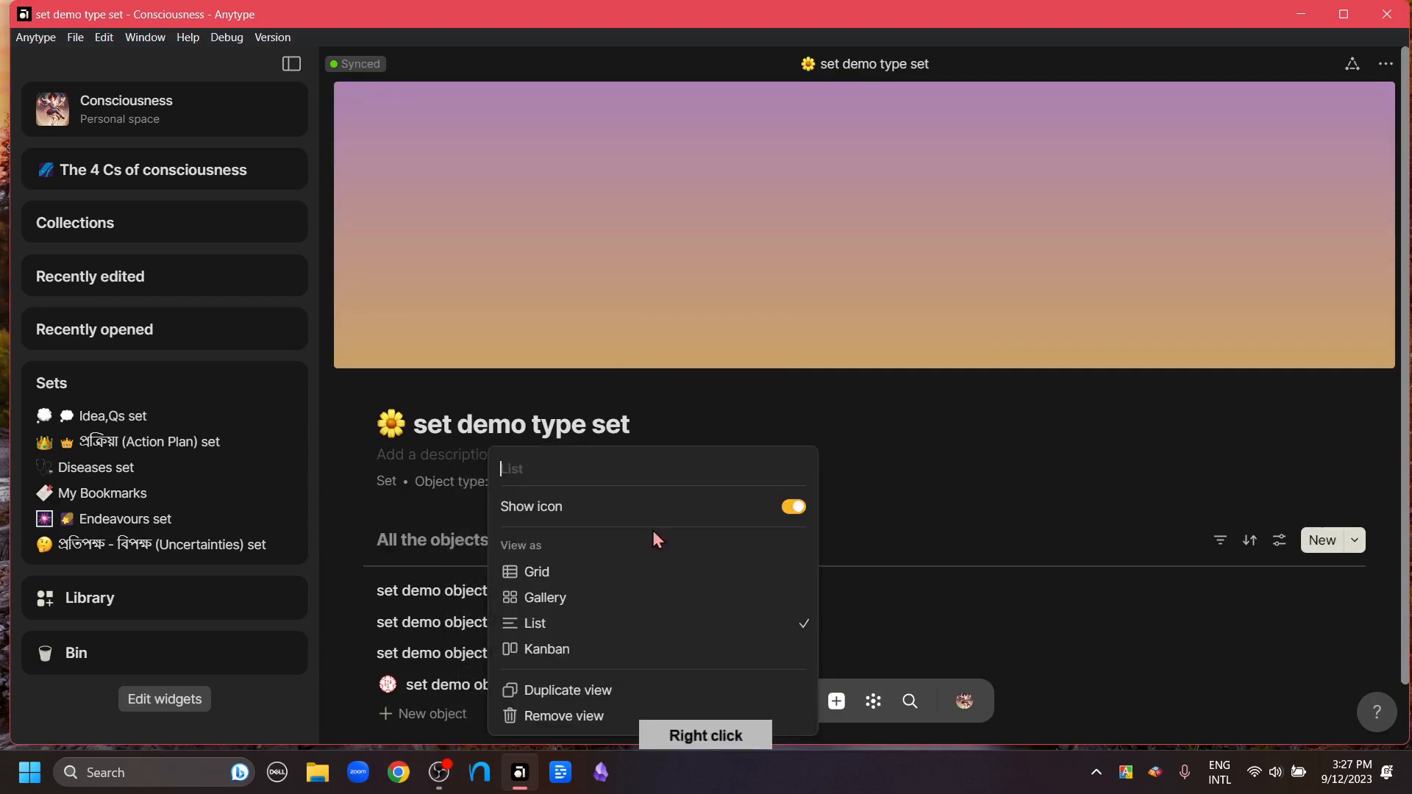
pyautogui.write('list 2')
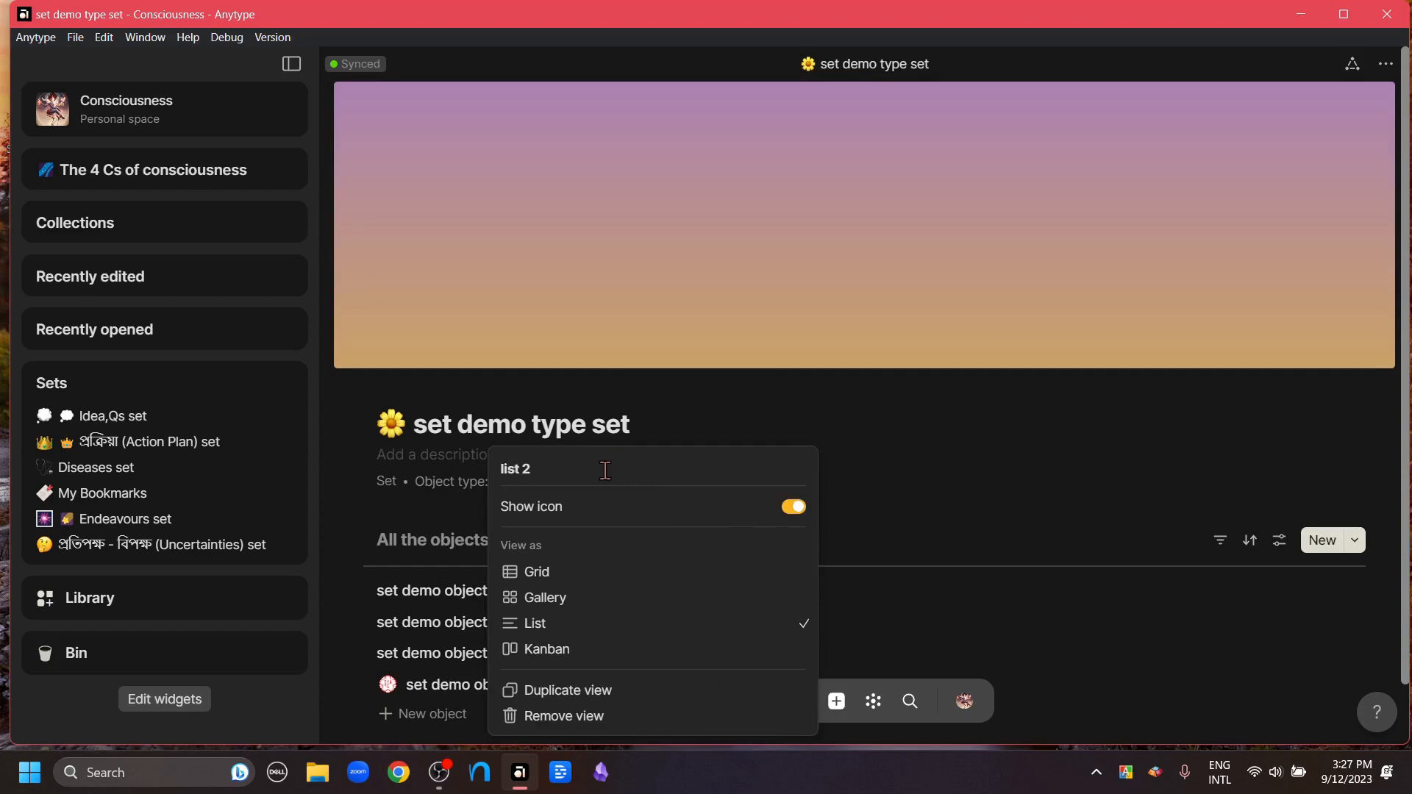
pyautogui.press('Return')
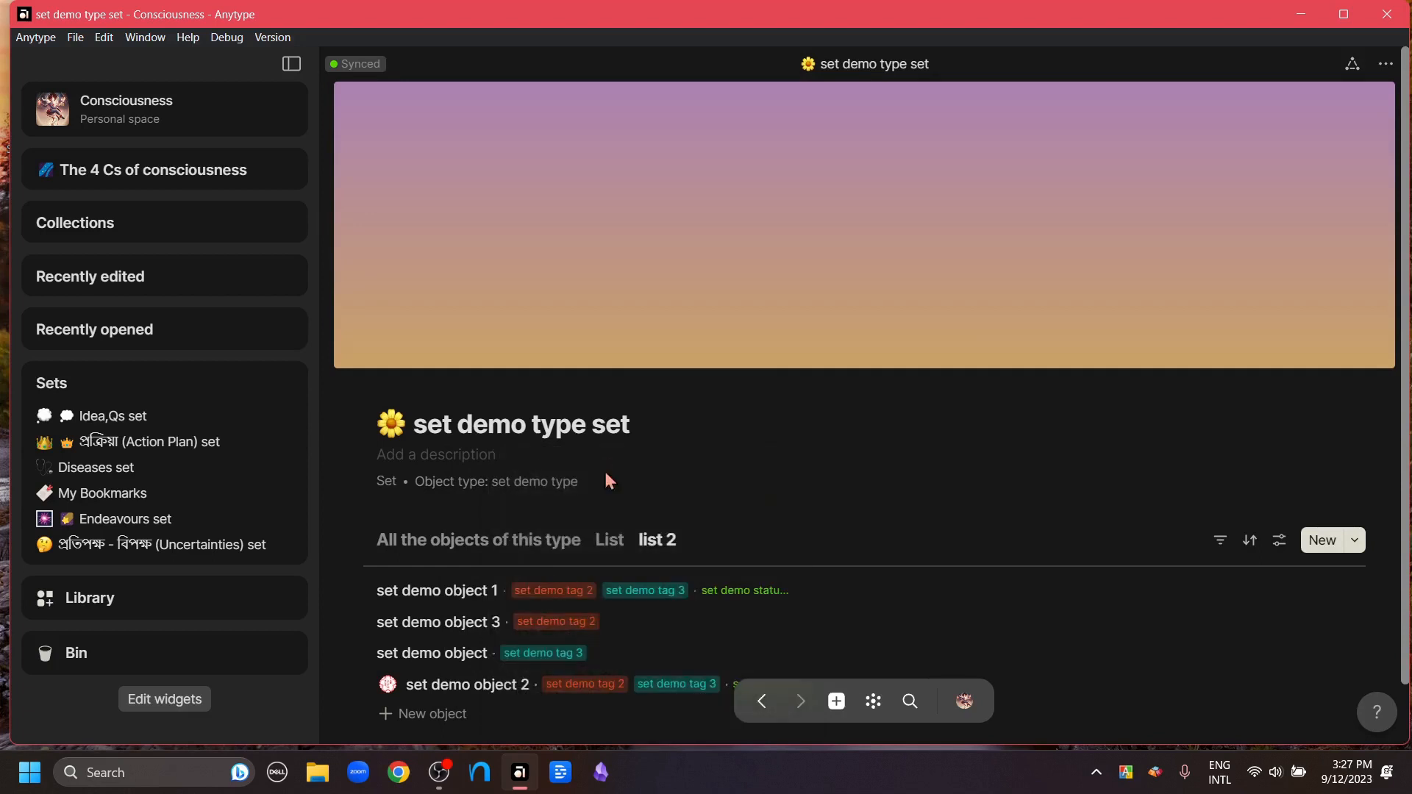
# - Remove the list 2 view from the set
pyautogui.rightClick(658, 539)
pyautogui.press('Escape')
pyautogui.rightClick(654, 542)
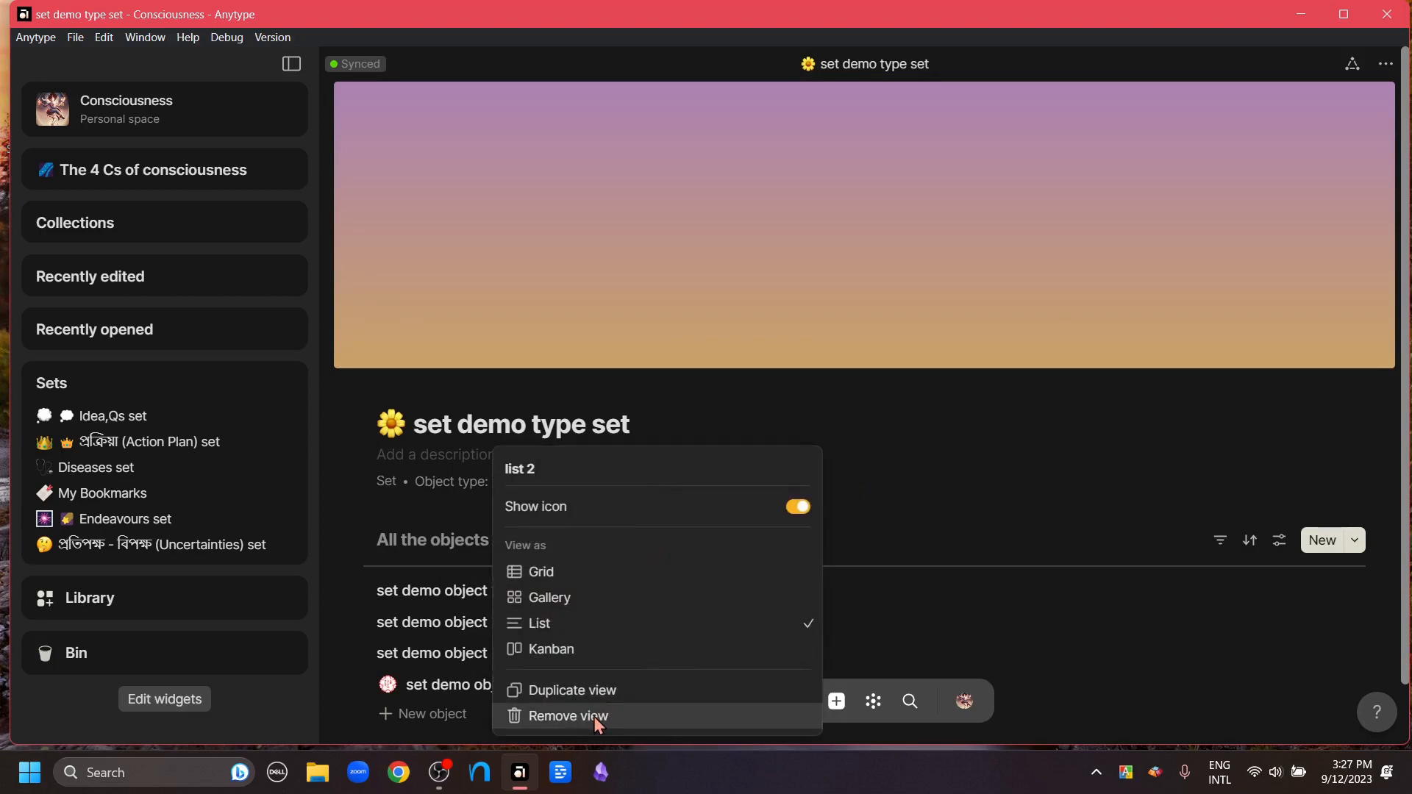
pyautogui.click(596, 717)
# - Add a third view to the set with the Kanban layout, leaving its name blank
pyautogui.scroll(-1, 461, 475)
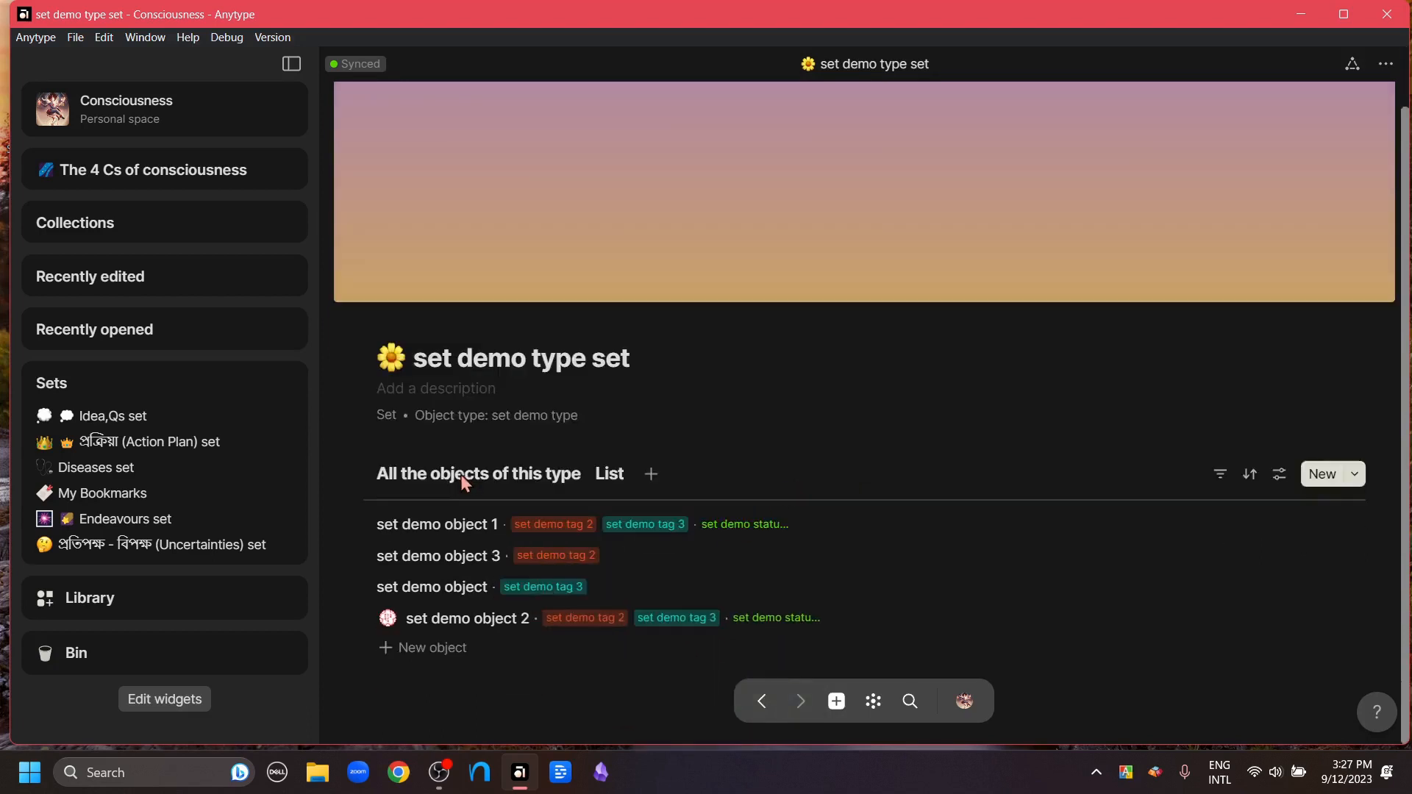
pyautogui.click(465, 474)
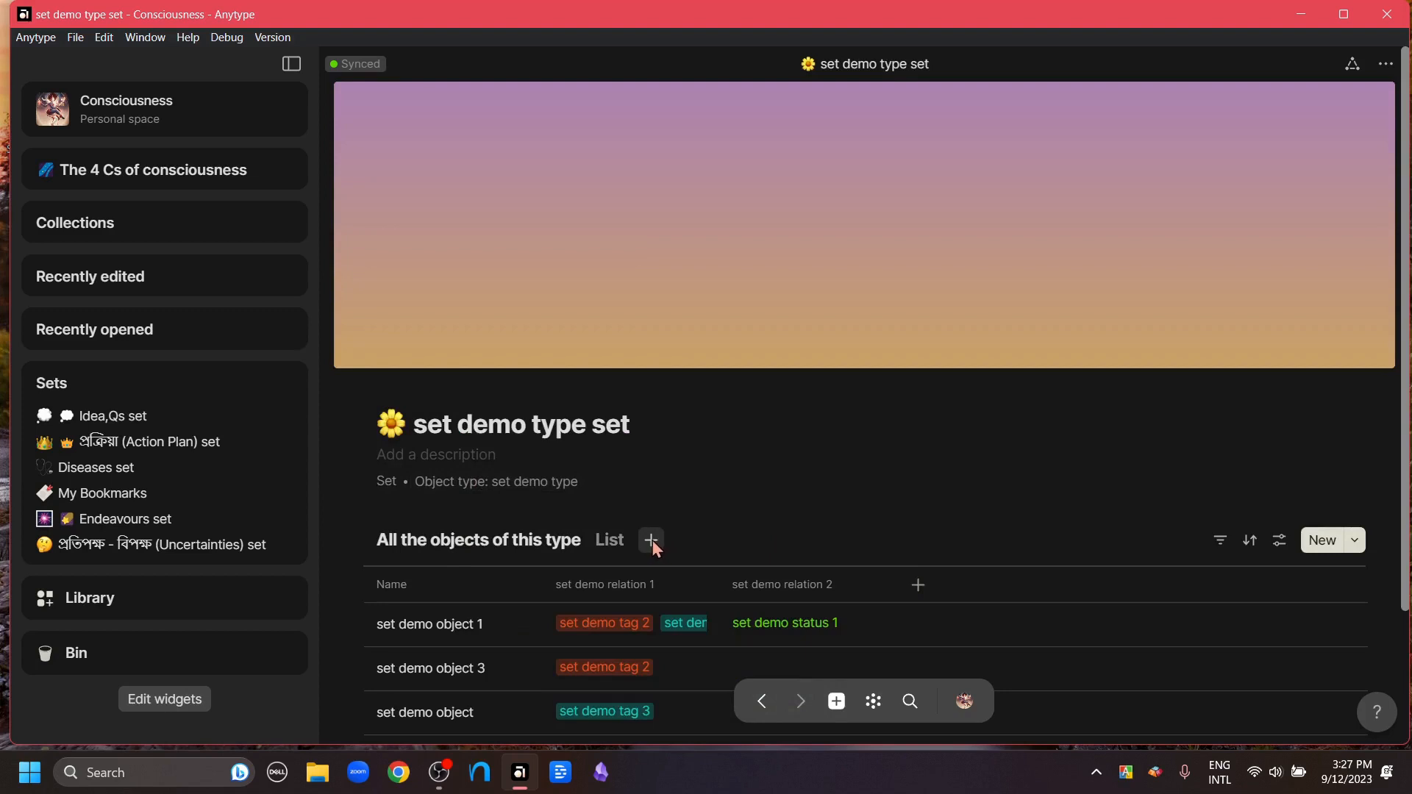
pyautogui.click(653, 542)
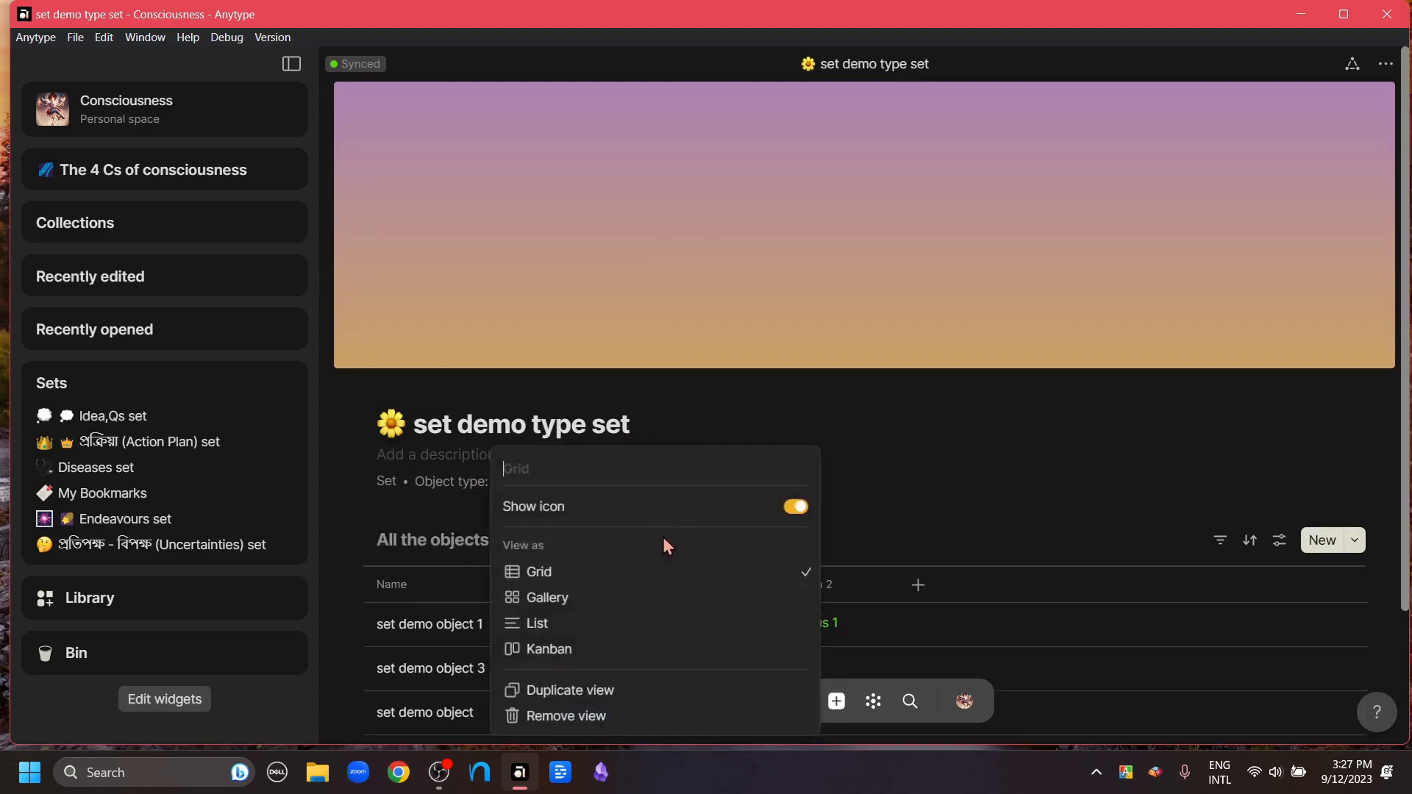
pyautogui.click(618, 649)
pyautogui.moveTo(623, 439)
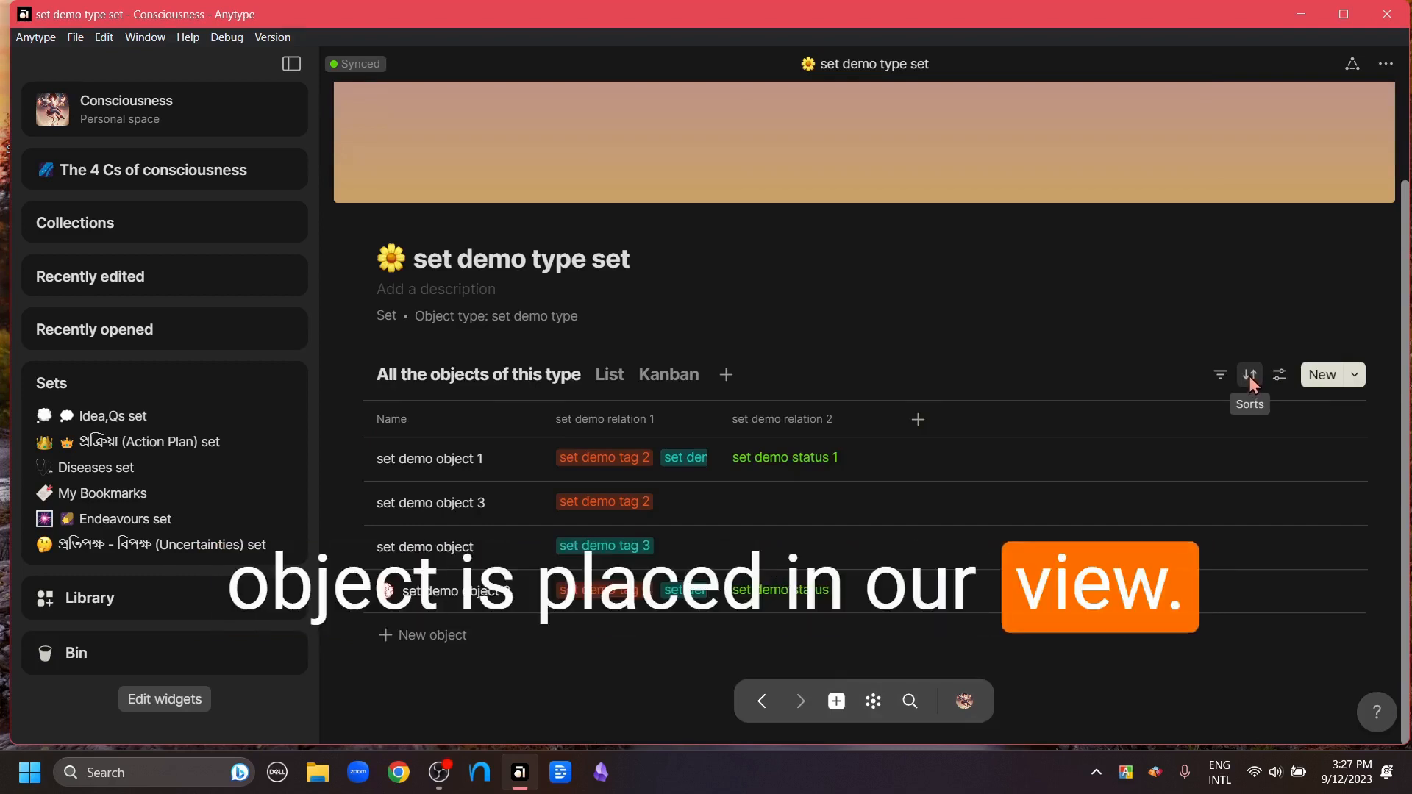
# - Add a second sort by Object type to the view All the objects of this type
pyautogui.click(1249, 377)
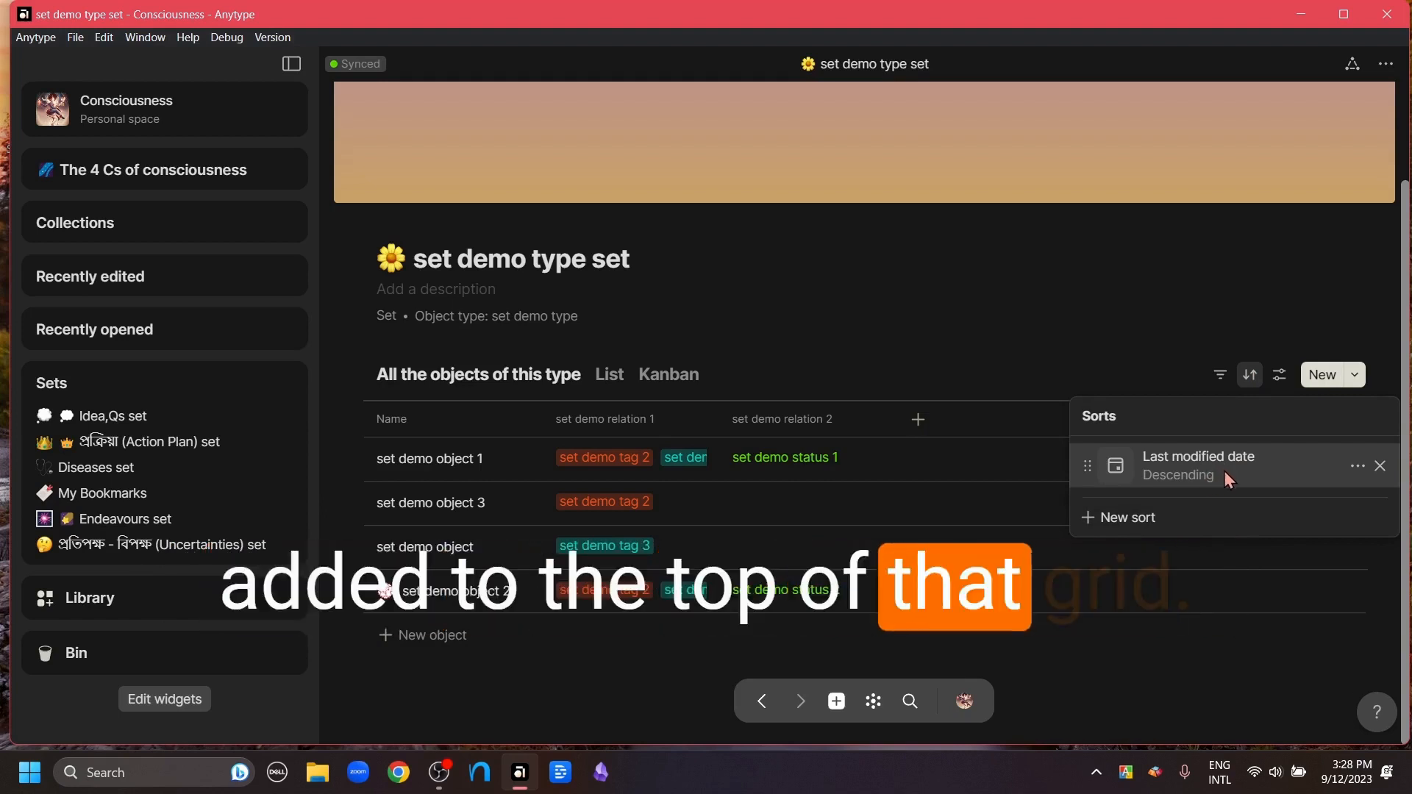
pyautogui.click(1151, 519)
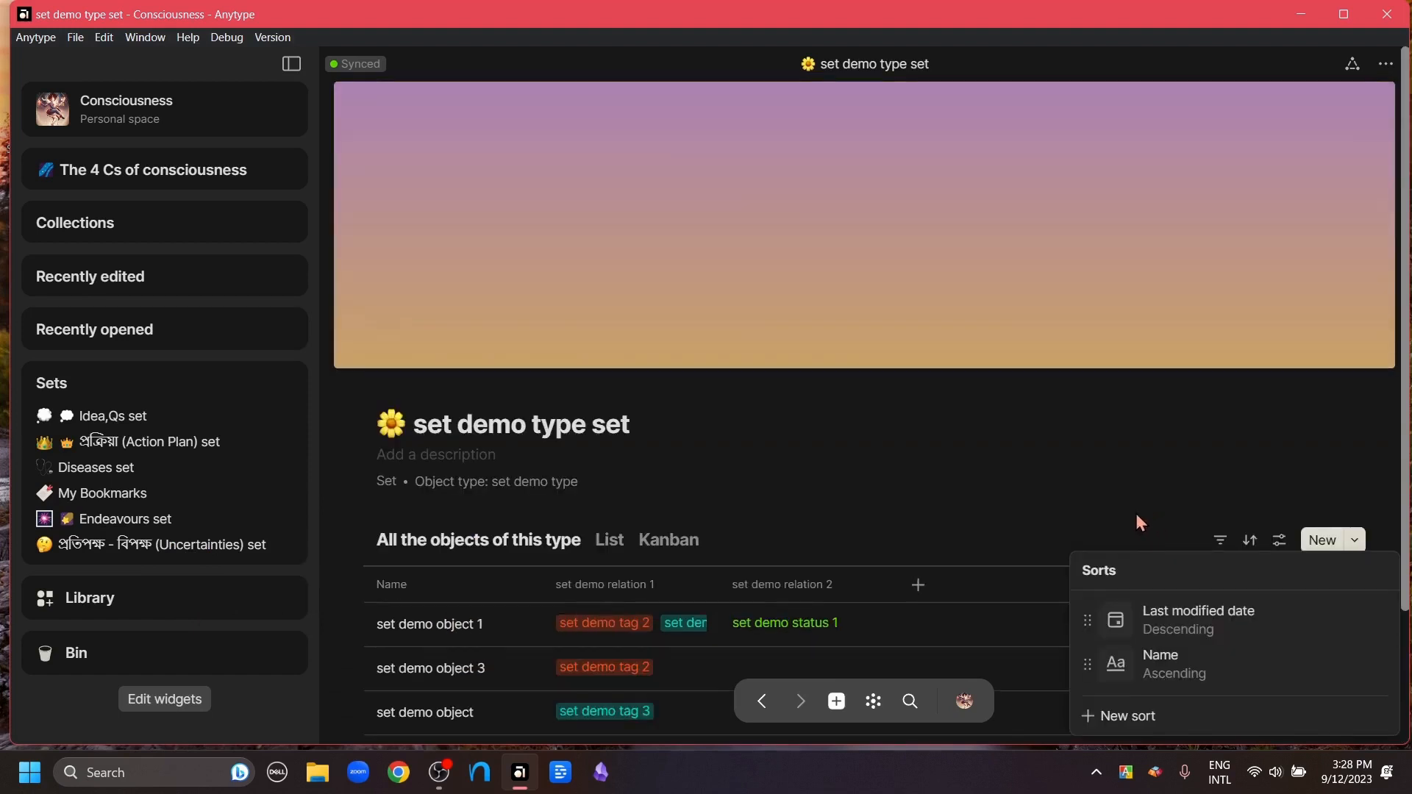
pyautogui.scroll(-3, 1136, 513)
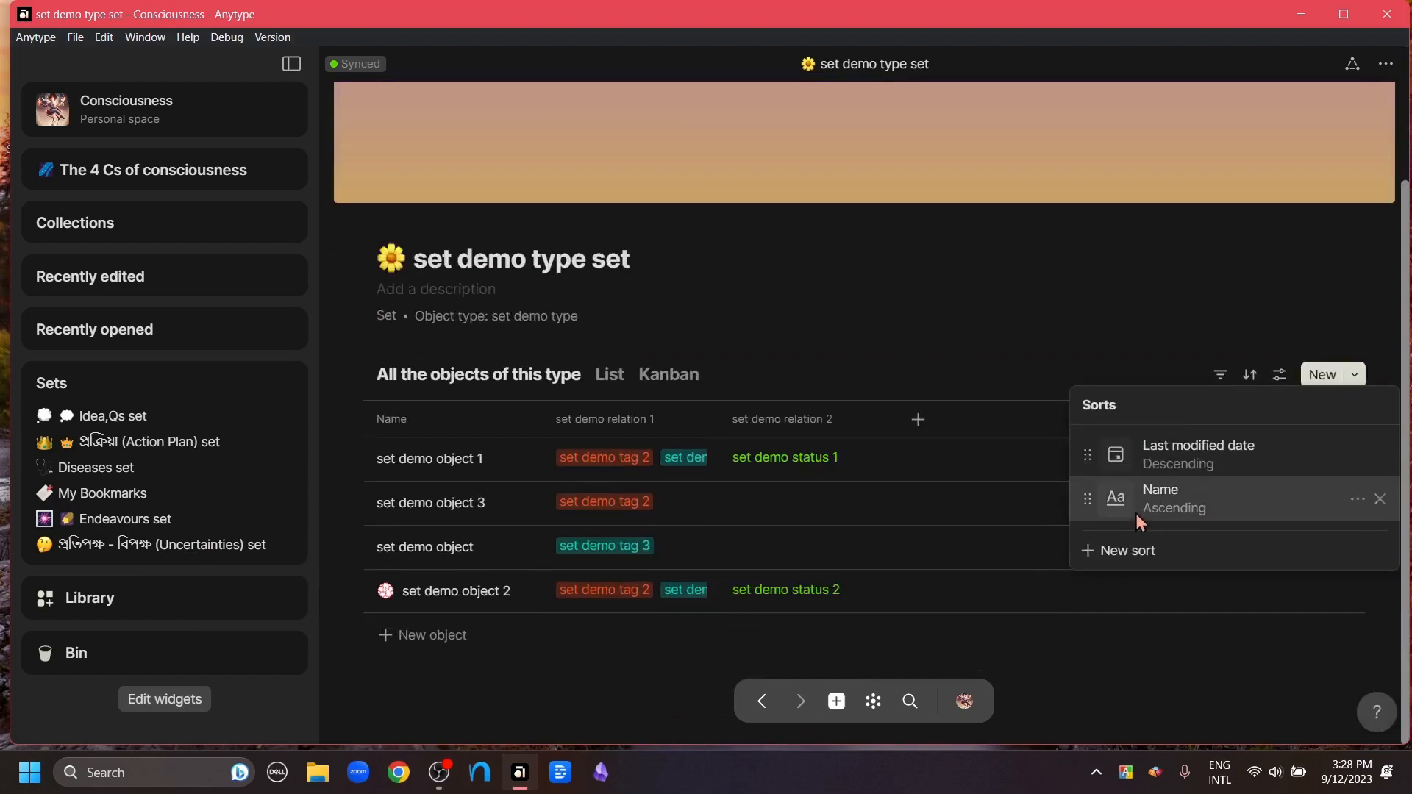
pyautogui.click(1357, 500)
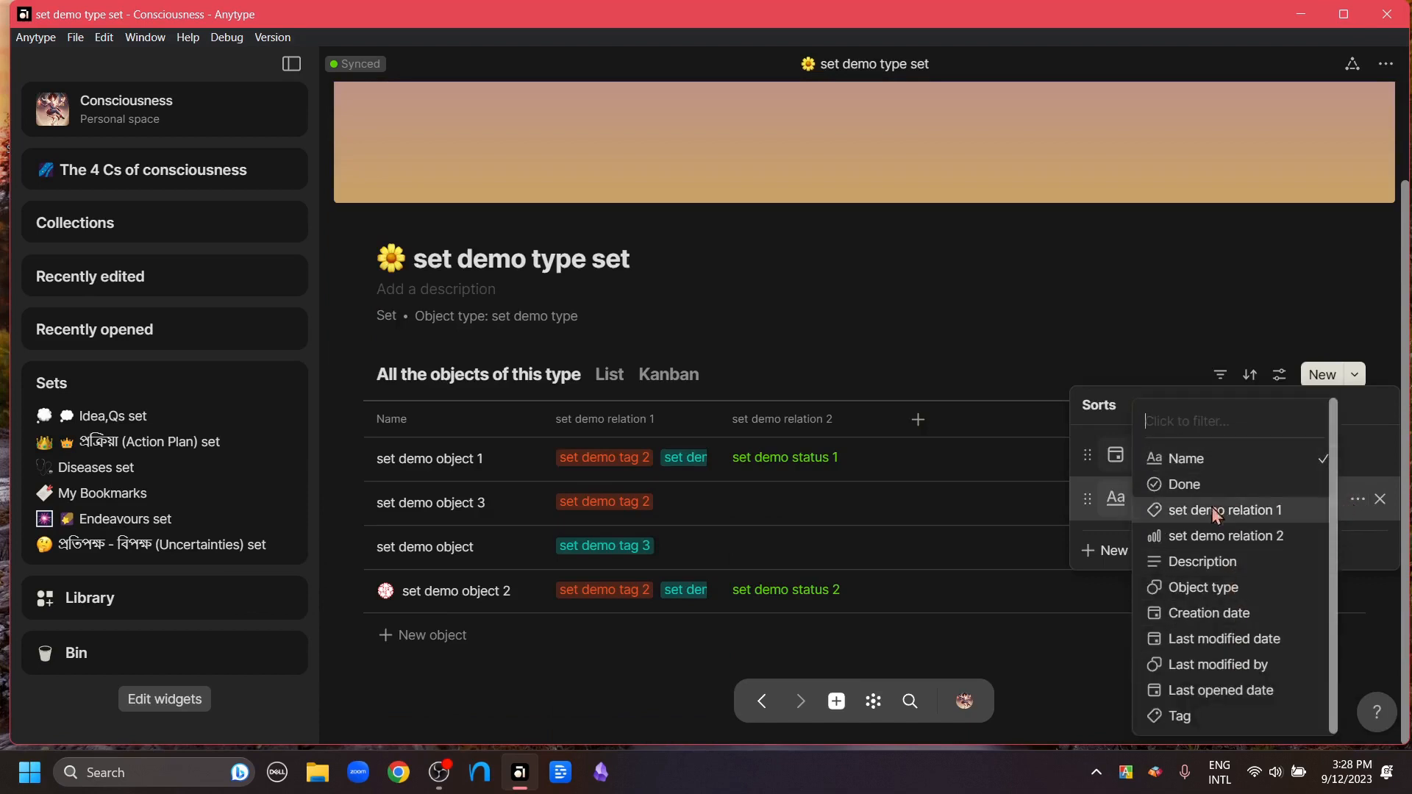
pyautogui.click(1210, 590)
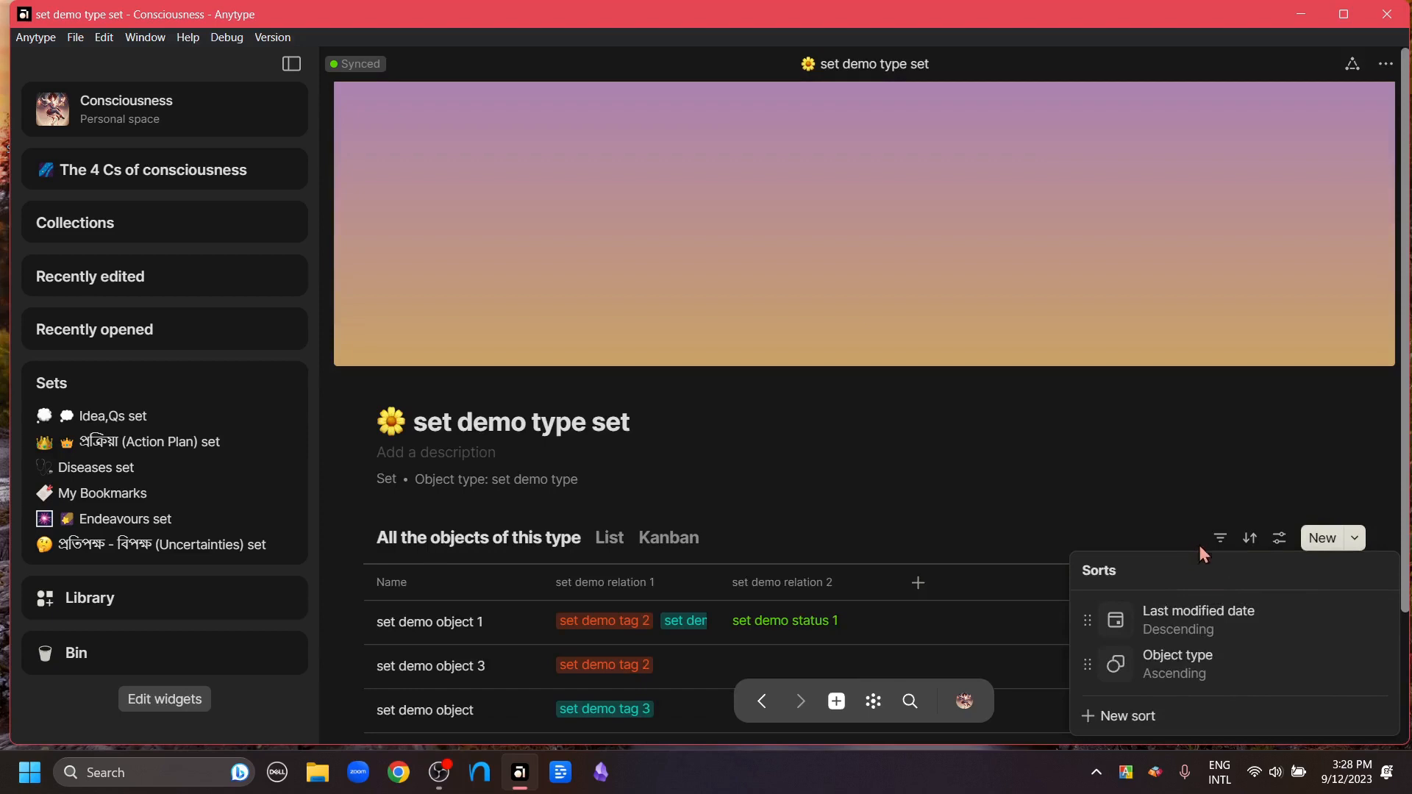
# - Switch the Object type sort to Descending and remove that sort from the view
pyautogui.click(1171, 675)
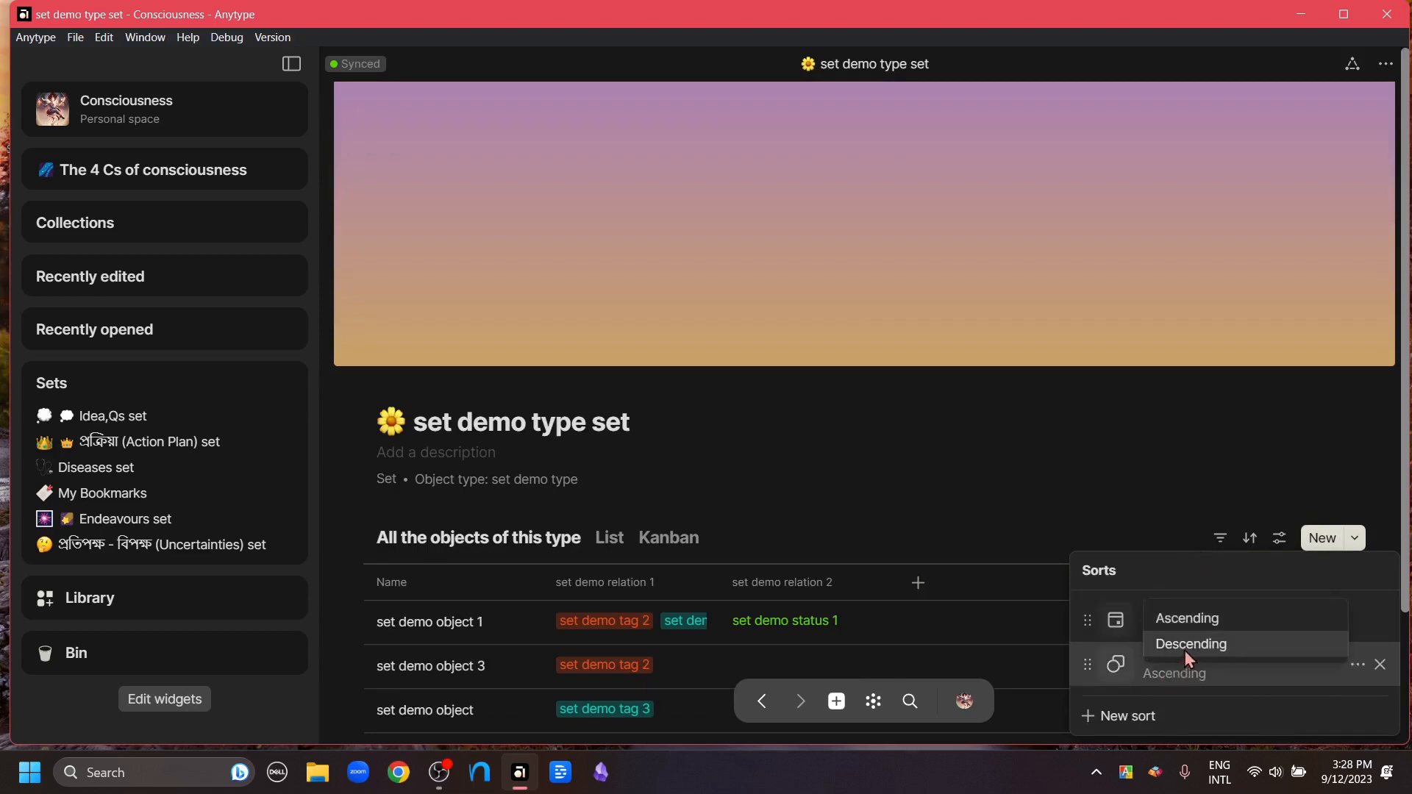
pyautogui.click(1190, 644)
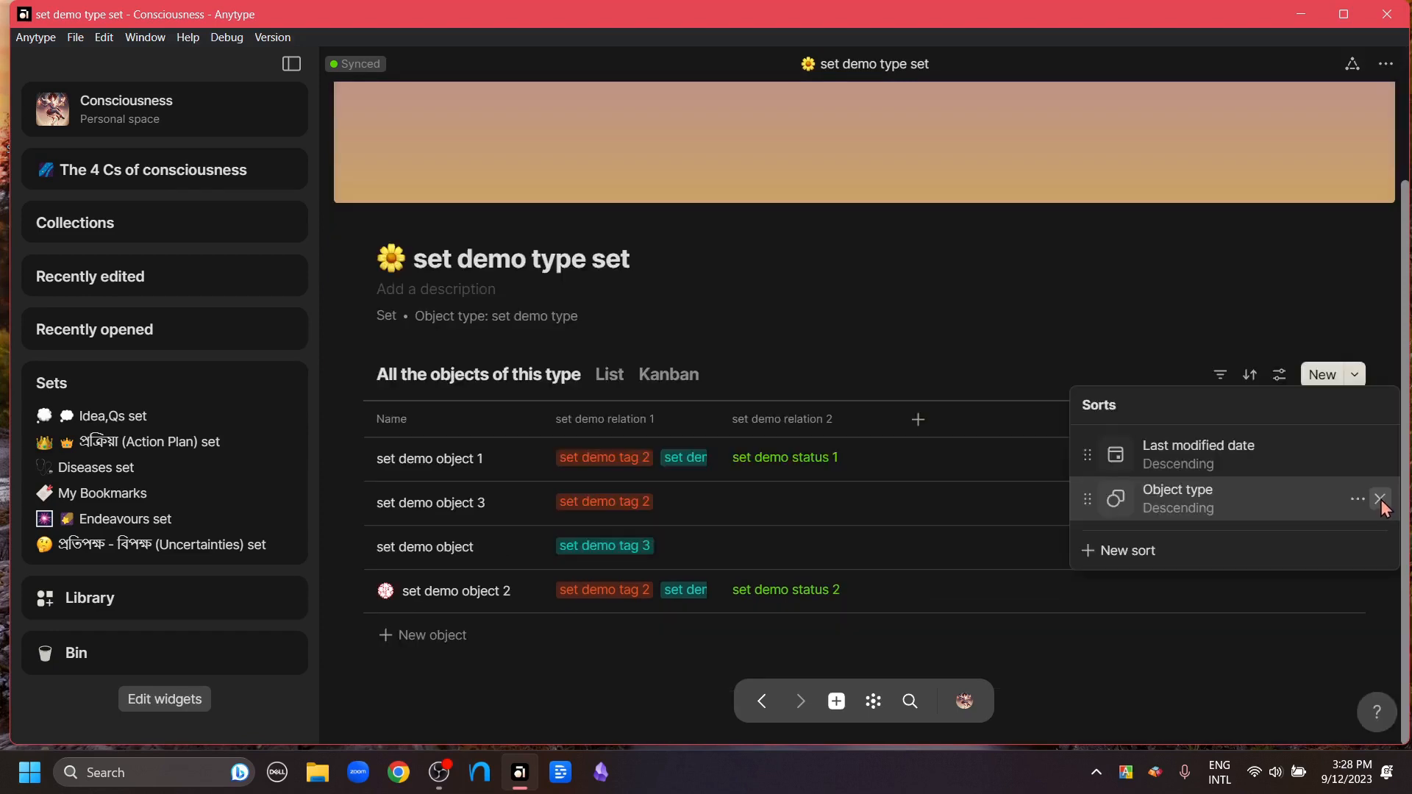
pyautogui.click(1381, 508)
pyautogui.click(1152, 435)
# - Add a filter to the view All the objects of this type and base it on set demo relation 1
pyautogui.click(1220, 540)
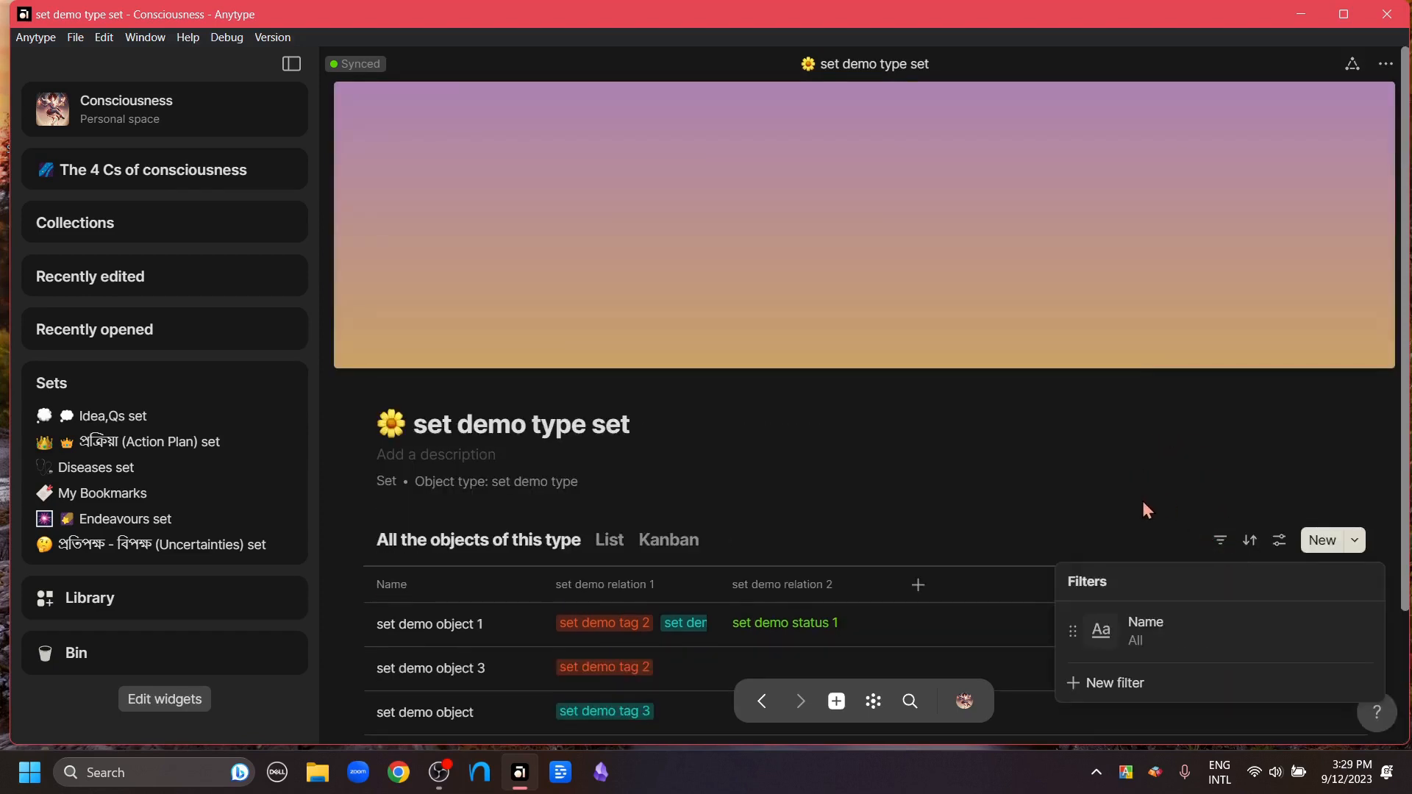
pyautogui.scroll(-3, 1144, 503)
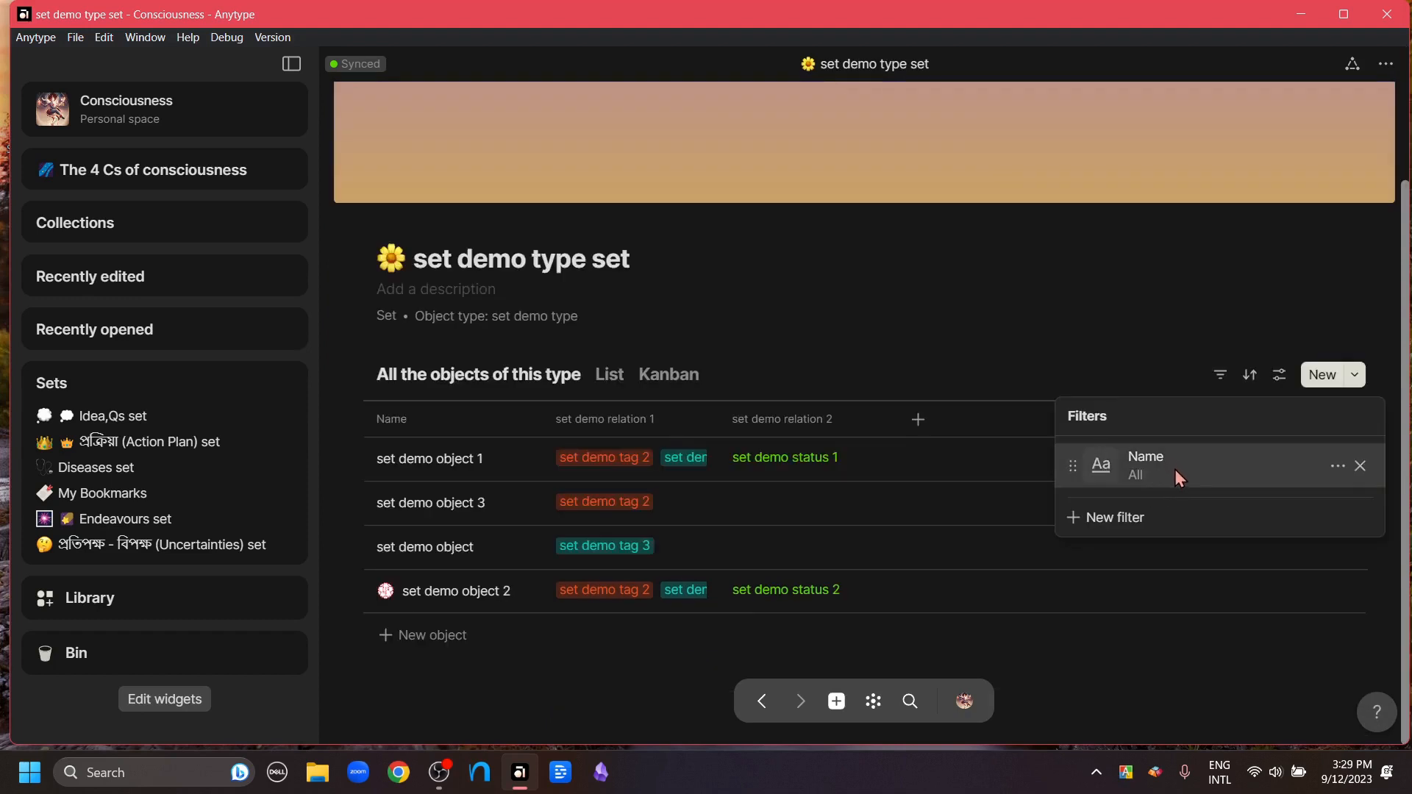
pyautogui.click(1338, 467)
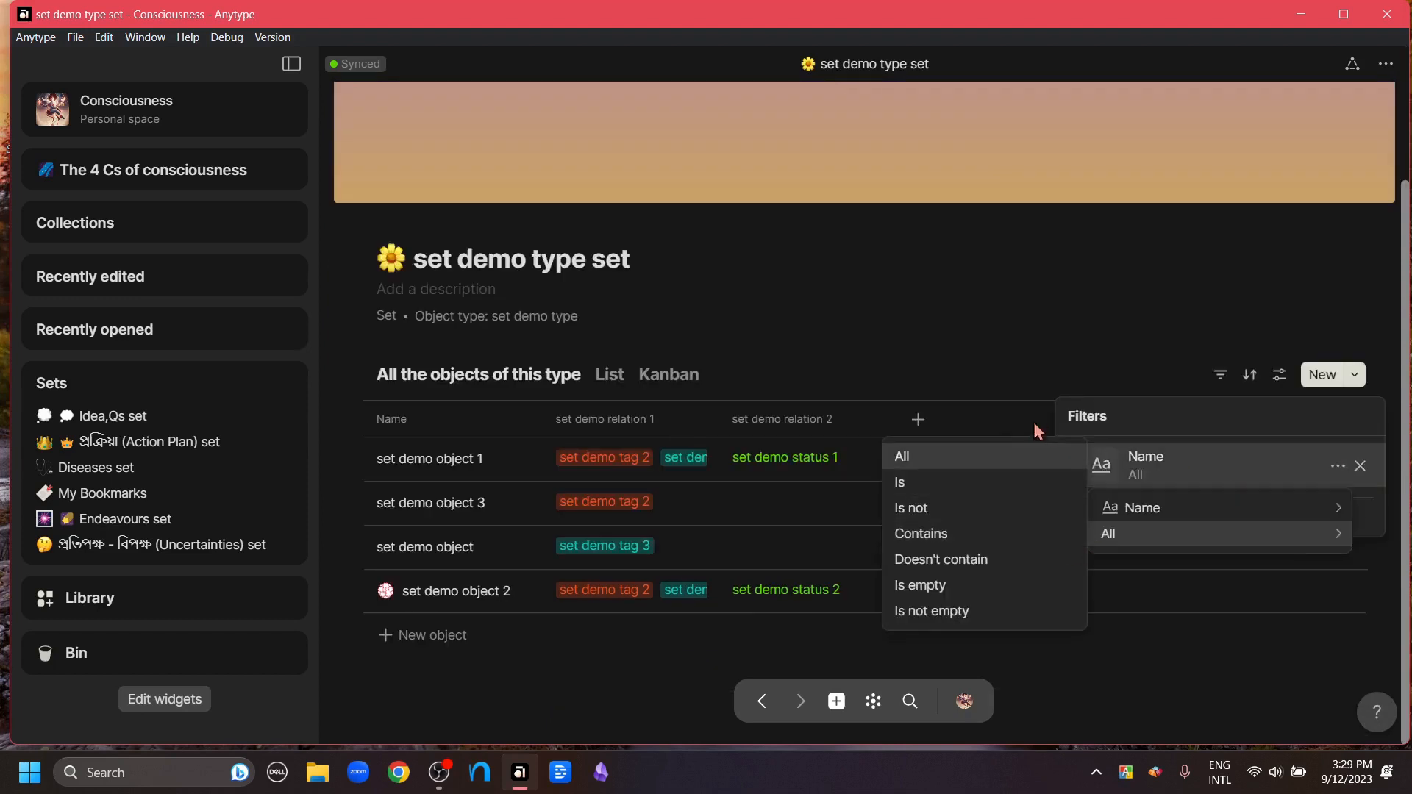
pyautogui.moveTo(1153, 511)
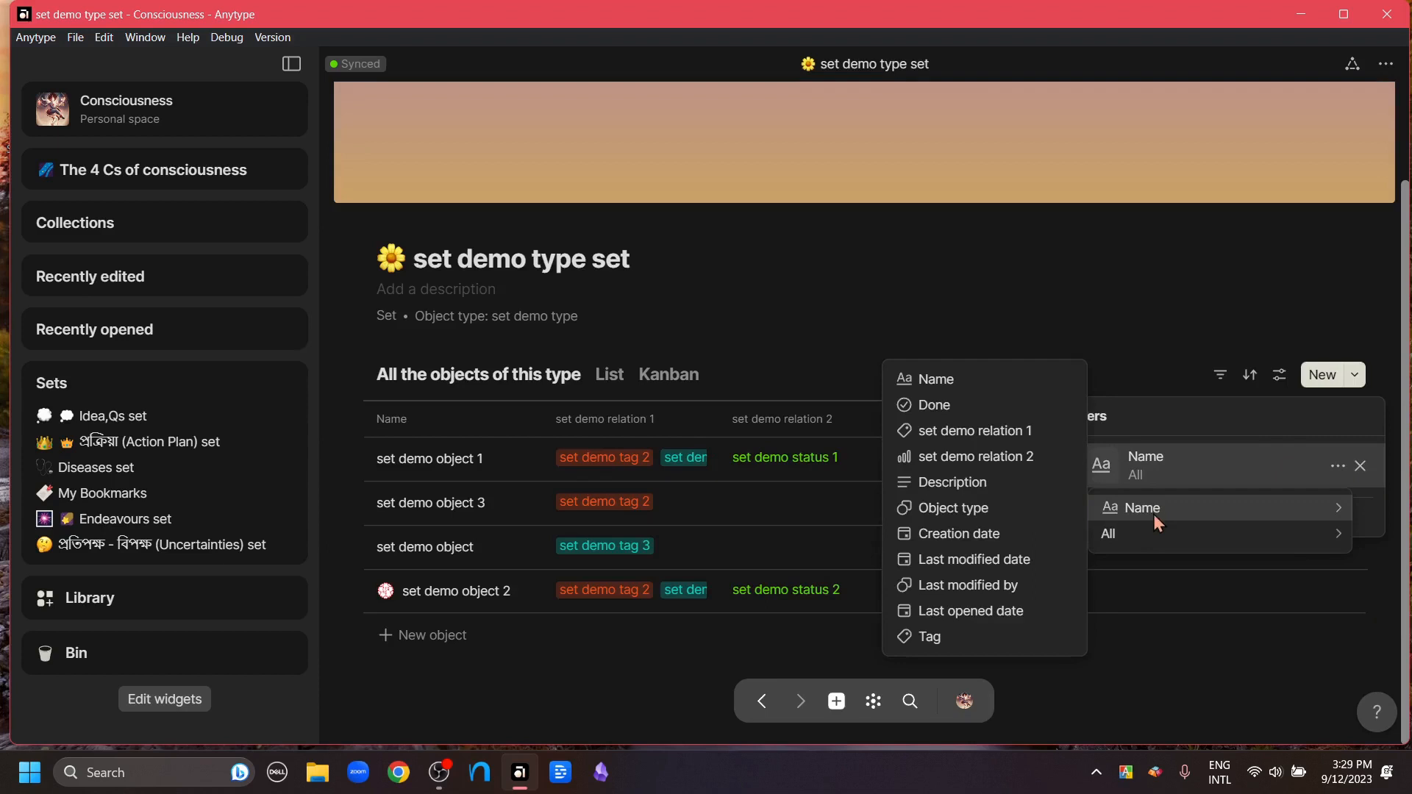
pyautogui.click(993, 431)
# - Try the Is empty condition on the set demo relation 1 filter, and change it to Has all of with set demo tag 3
pyautogui.moveTo(1206, 696)
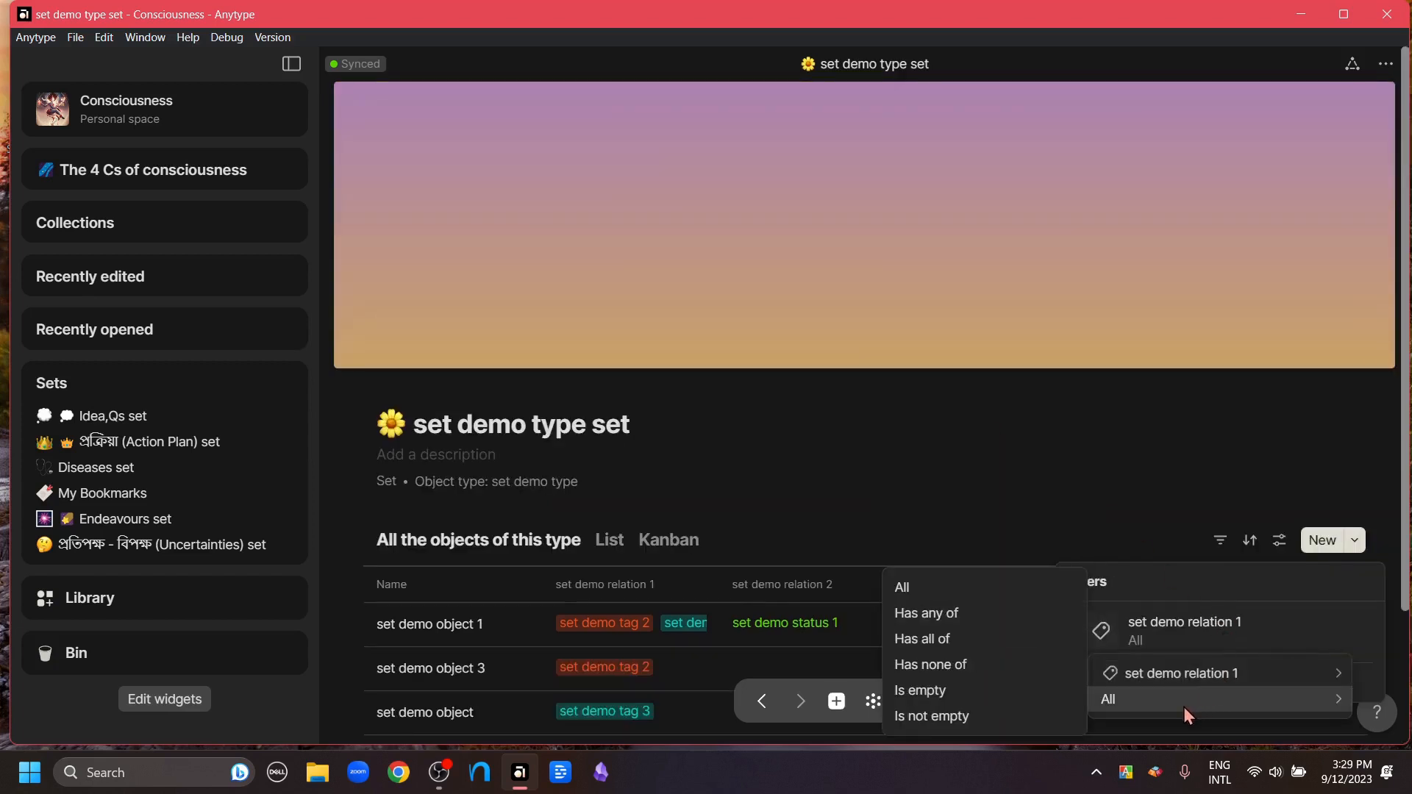
pyautogui.click(949, 691)
pyautogui.moveTo(1155, 703)
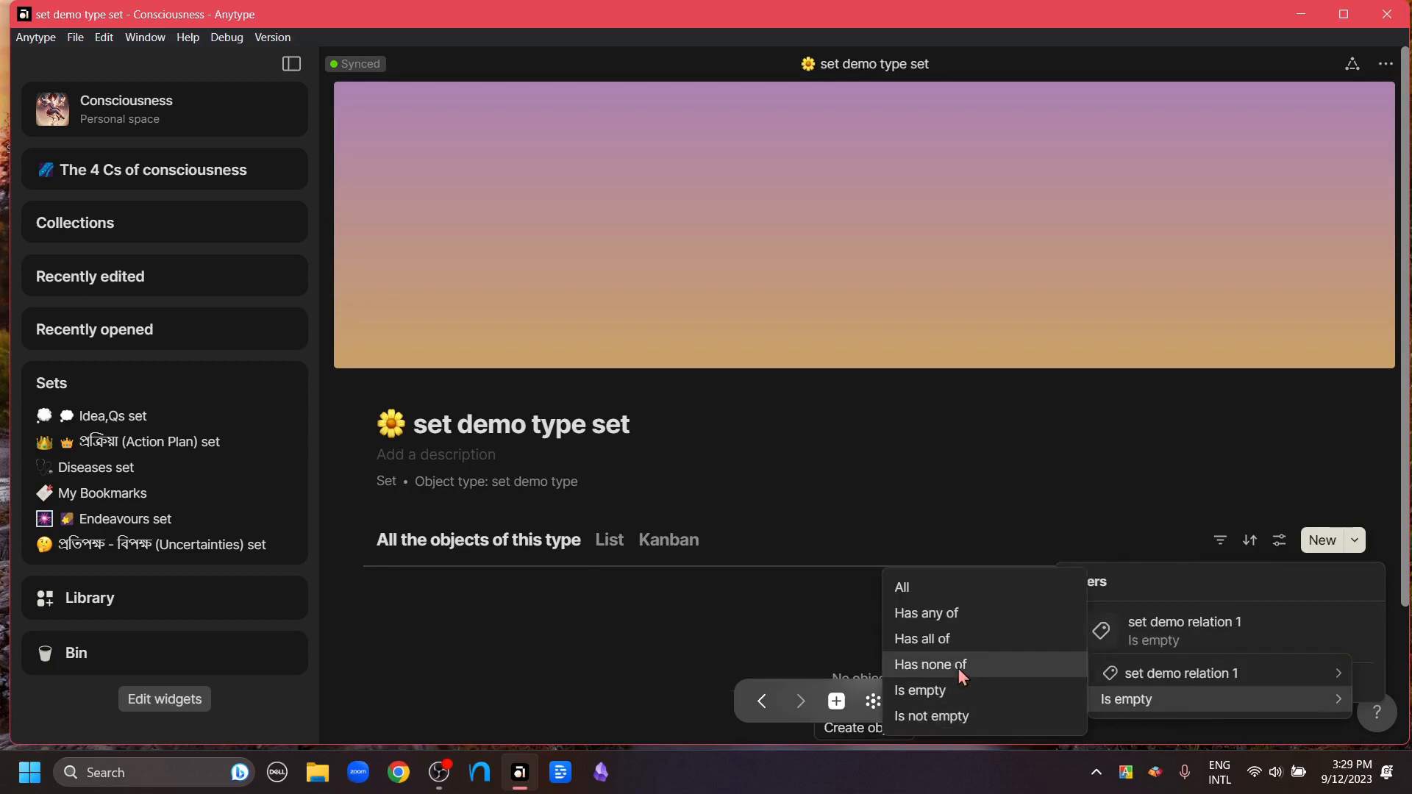
pyautogui.click(968, 639)
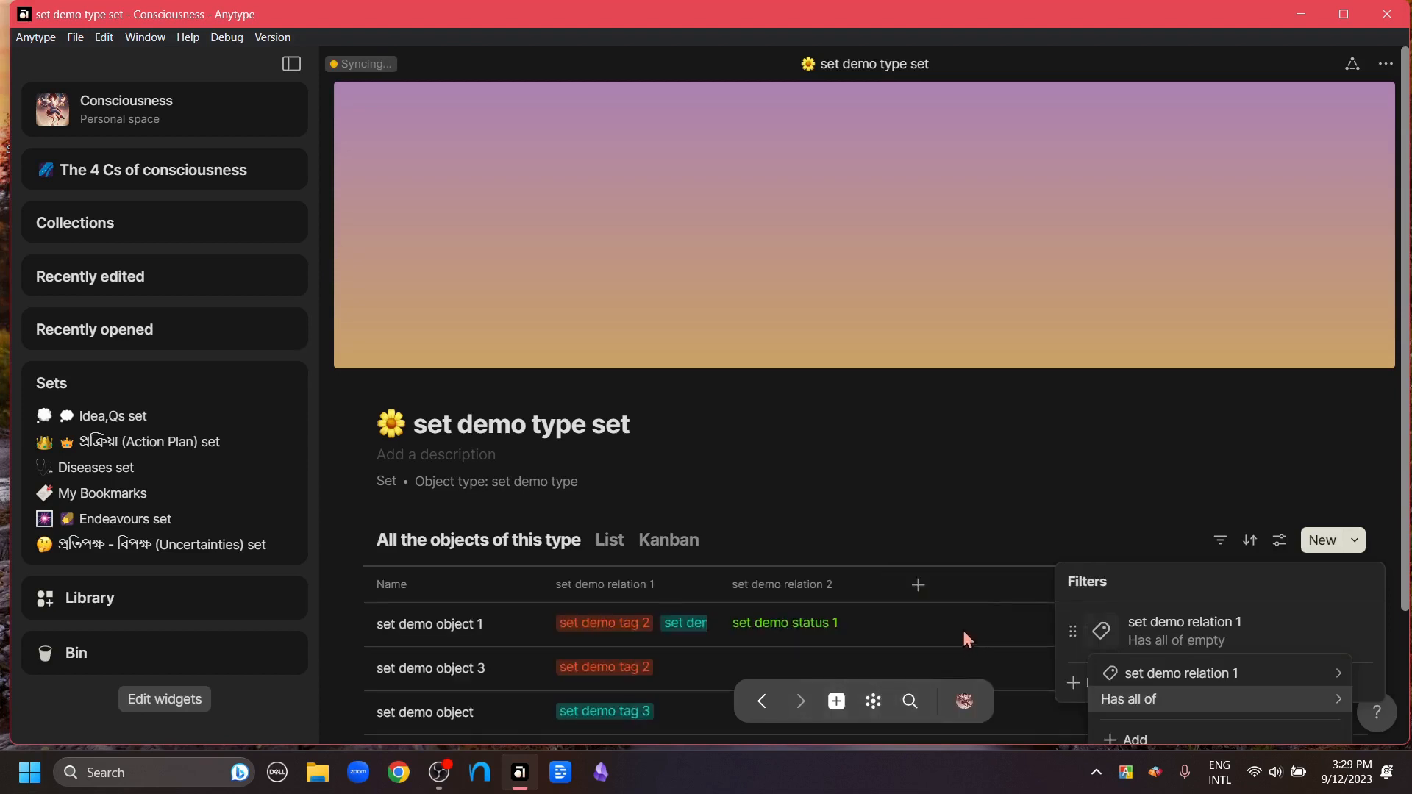
pyautogui.scroll(-3, 1162, 677)
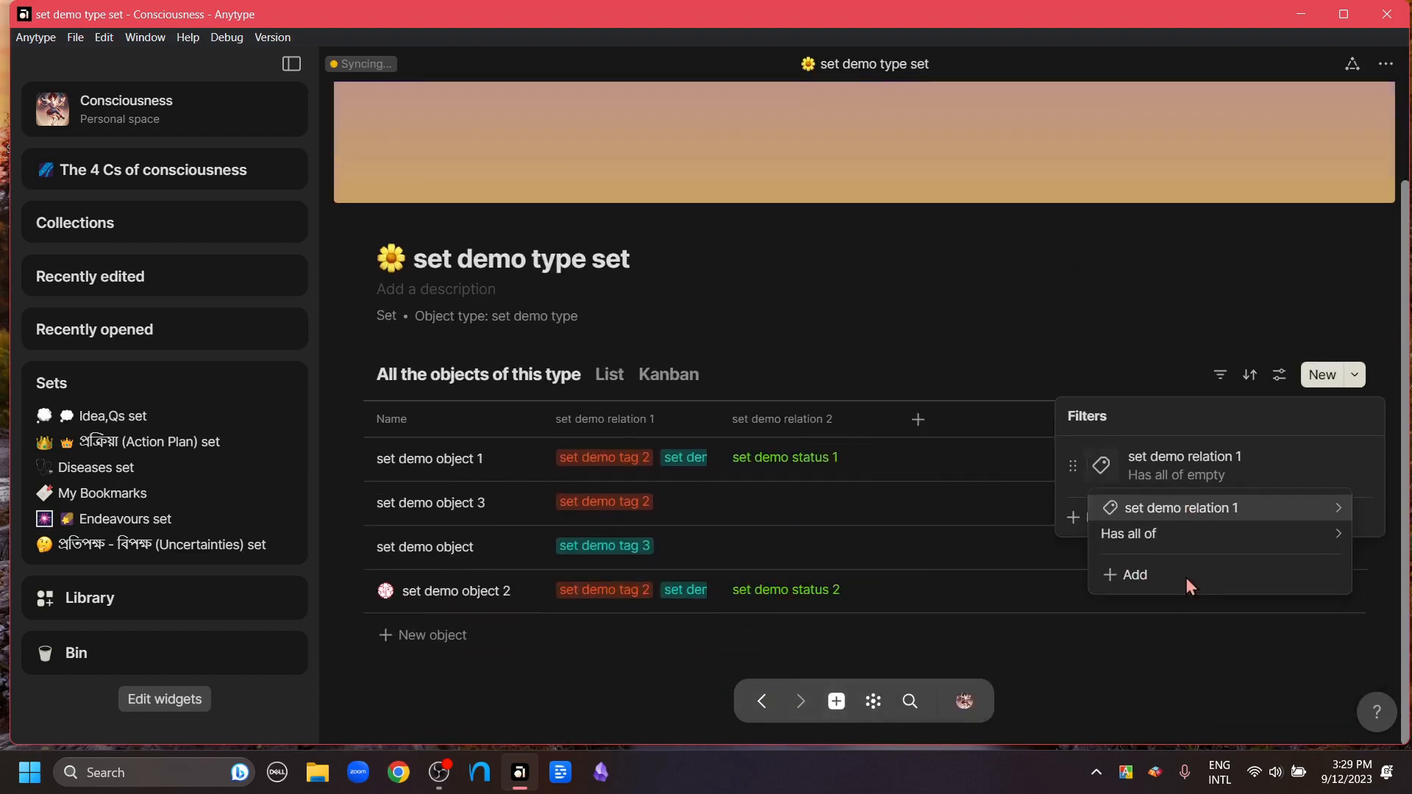
pyautogui.click(1188, 577)
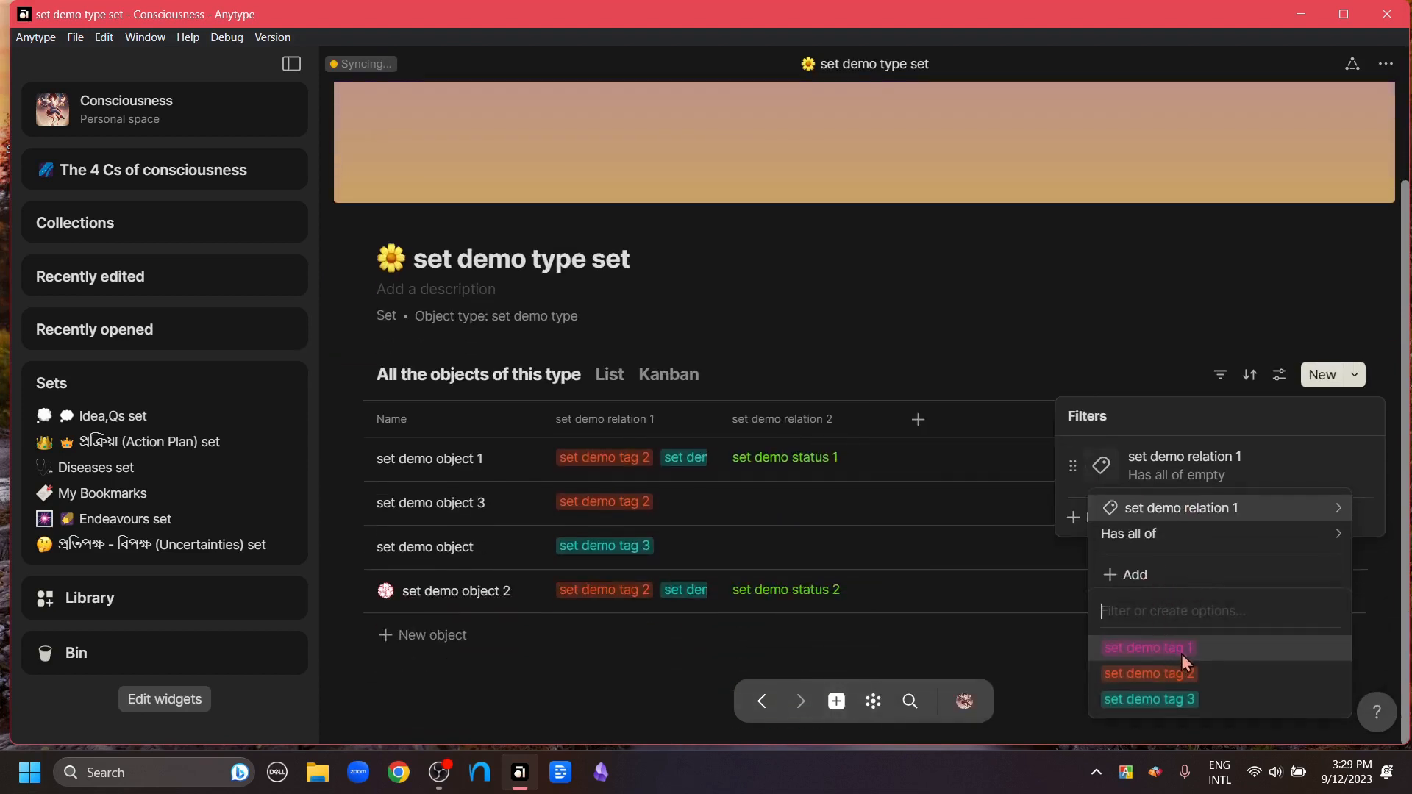
pyautogui.click(1189, 700)
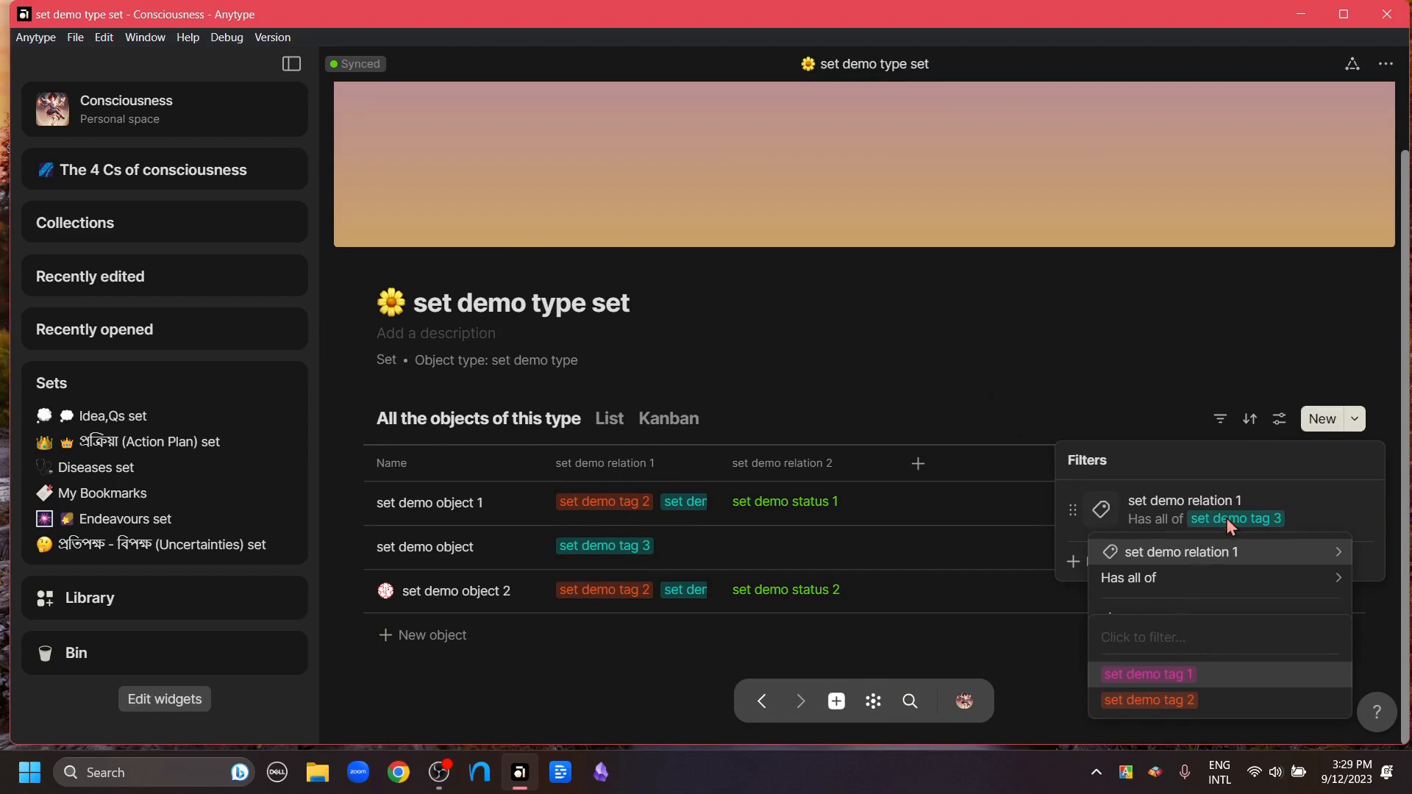
# - Replace set demo tag 3 with set demo tag 2 in the Has all of filter on set demo relation 1
pyautogui.click(1247, 519)
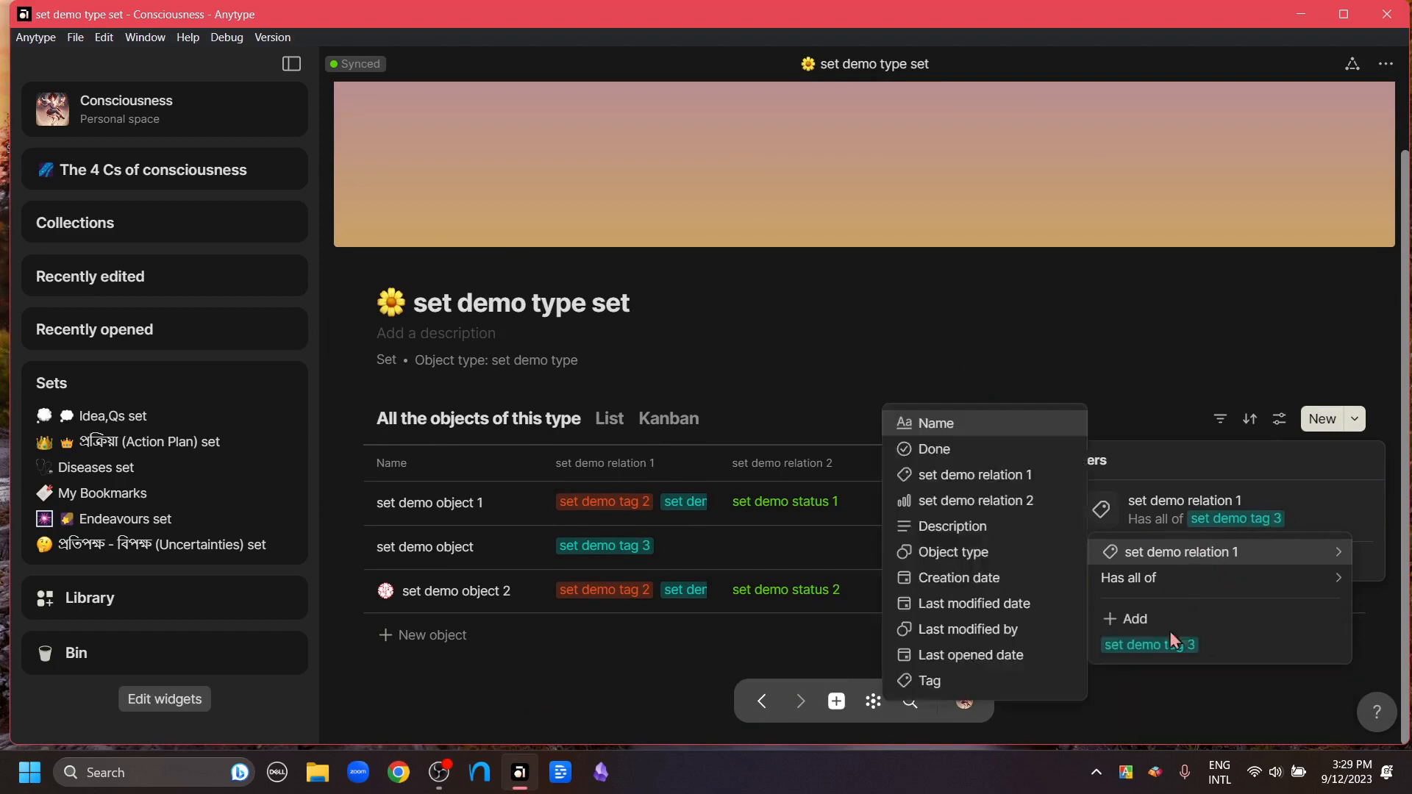
pyautogui.click(1333, 653)
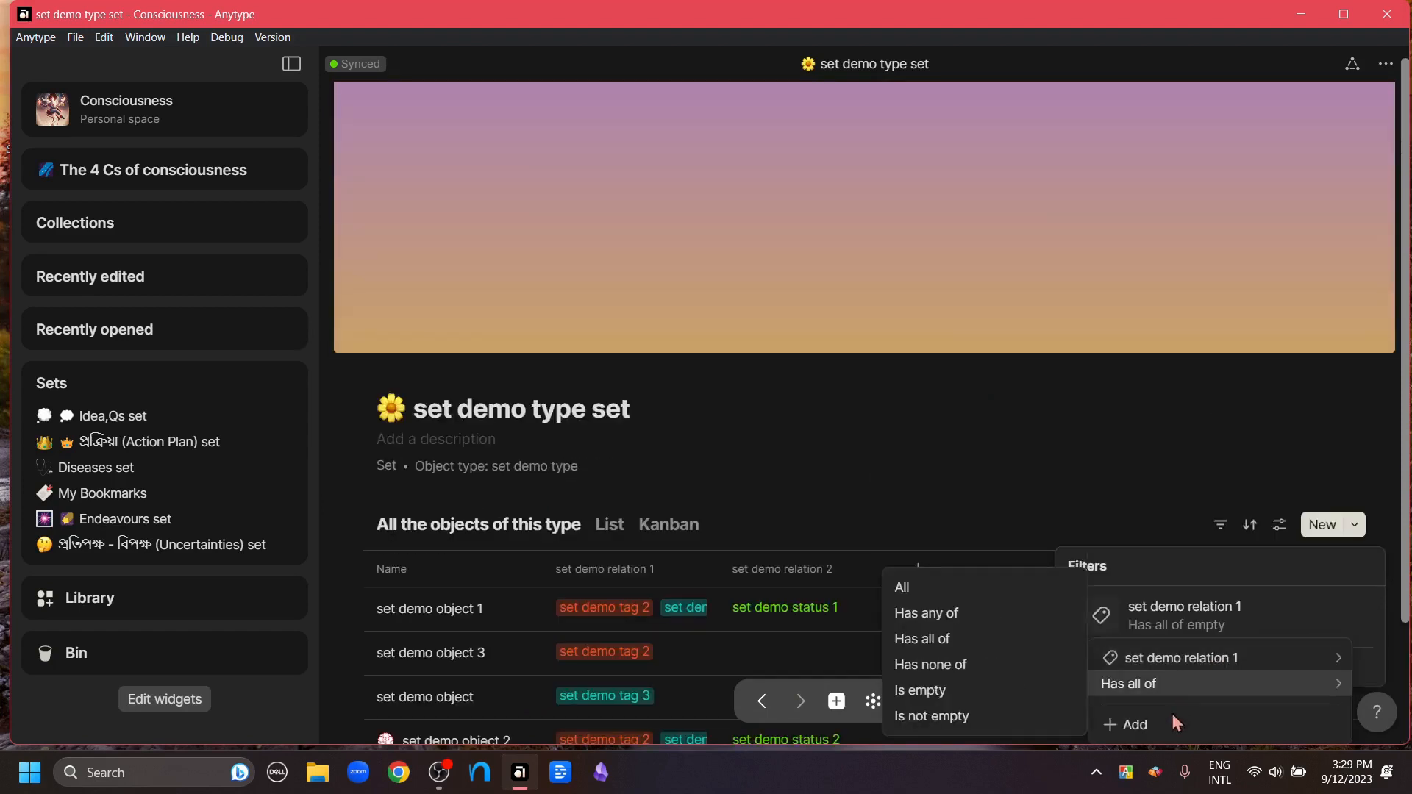
pyautogui.click(1164, 724)
pyautogui.click(1177, 693)
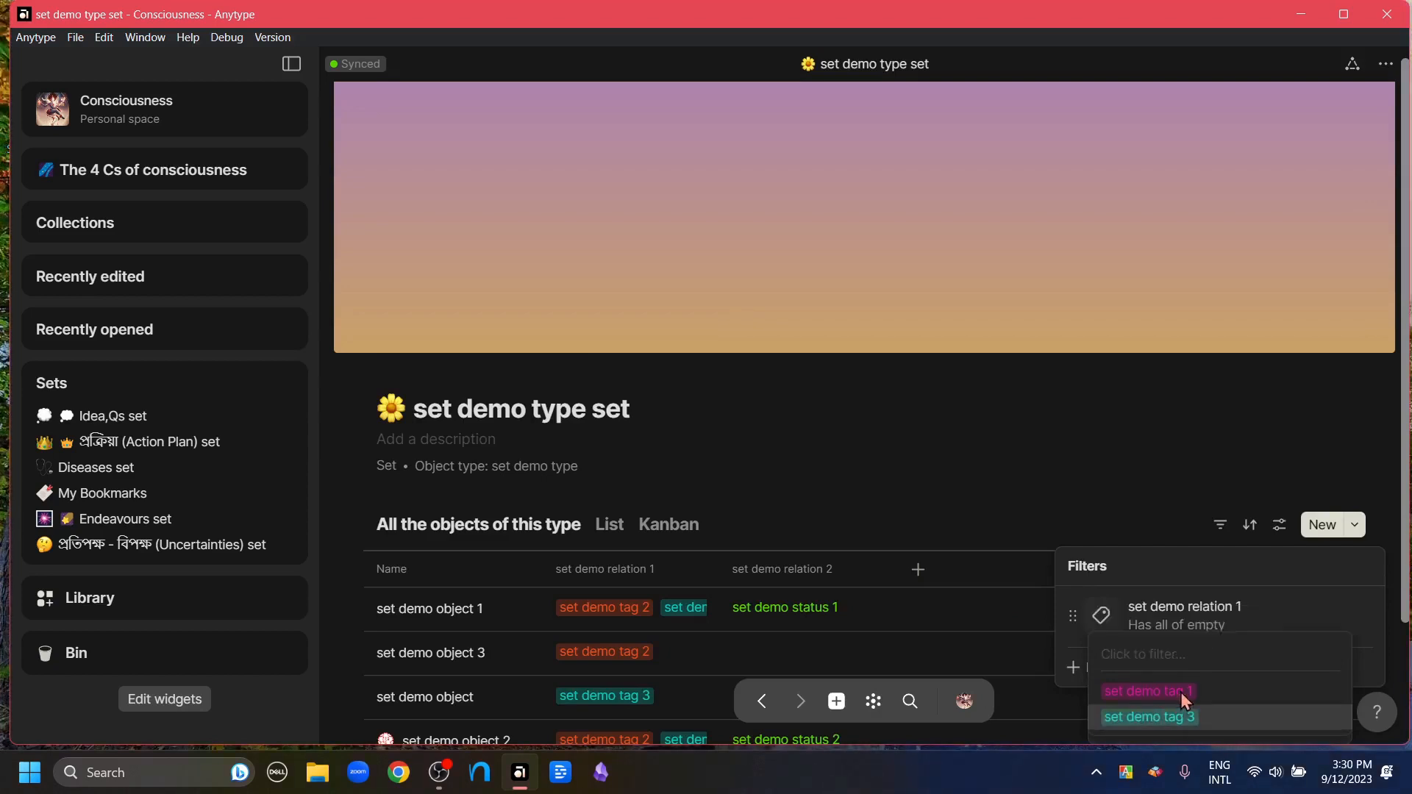
# - Add set demo tag 1 as a second required tag in the set demo relation 1 filter
pyautogui.scroll(-2, 988, 442)
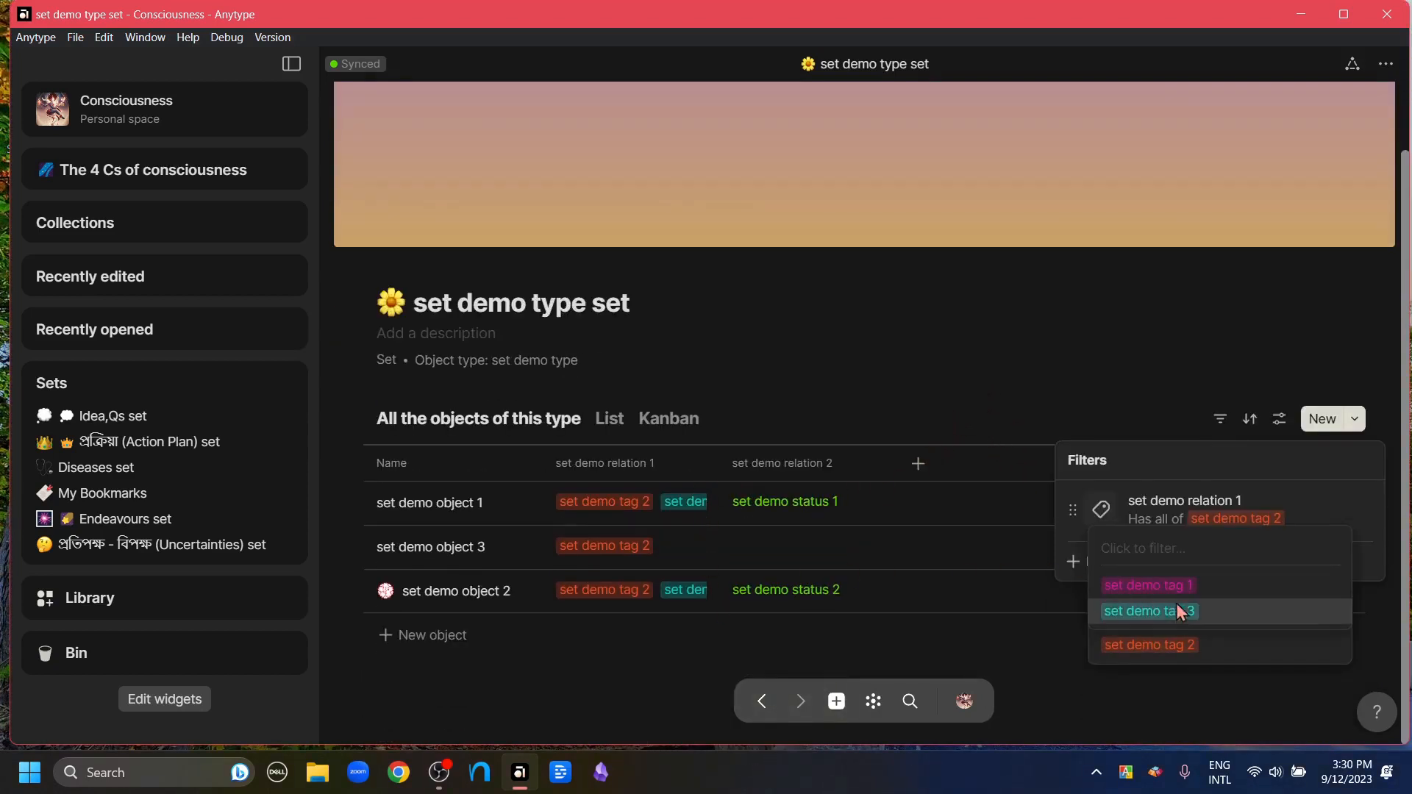
pyautogui.click(1190, 646)
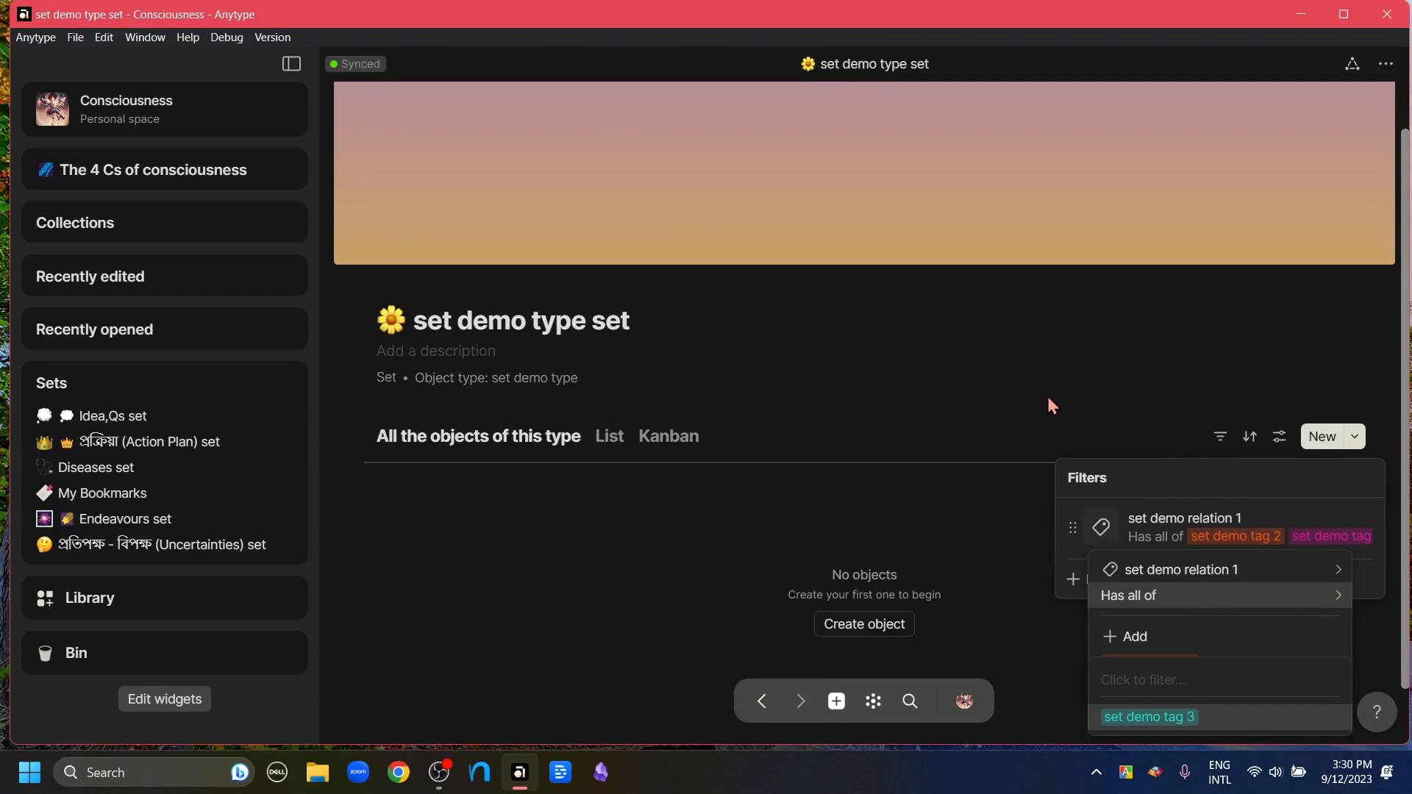
pyautogui.click(1125, 417)
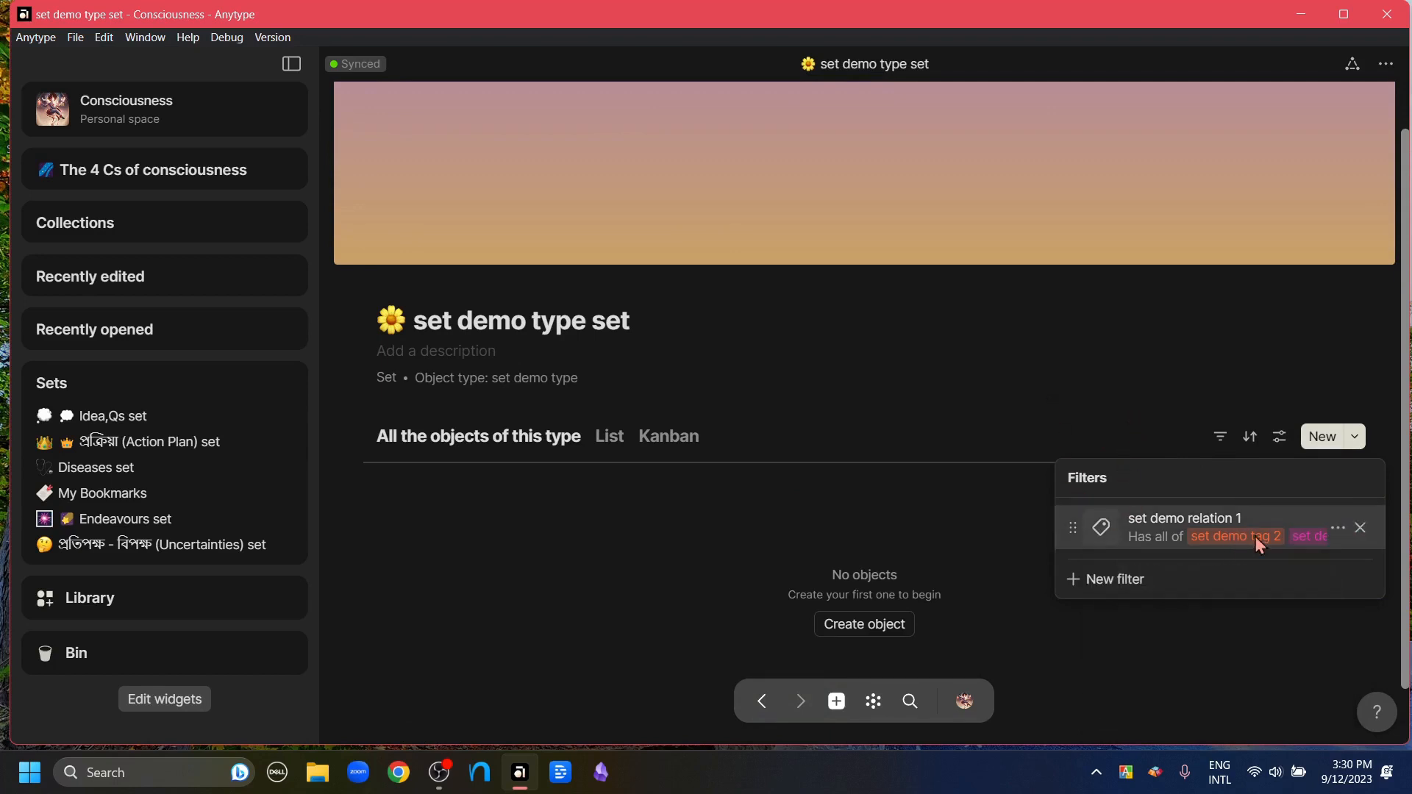
# - Remove both tags from the set demo relation 1 filter and set its condition to All
pyautogui.click(1337, 530)
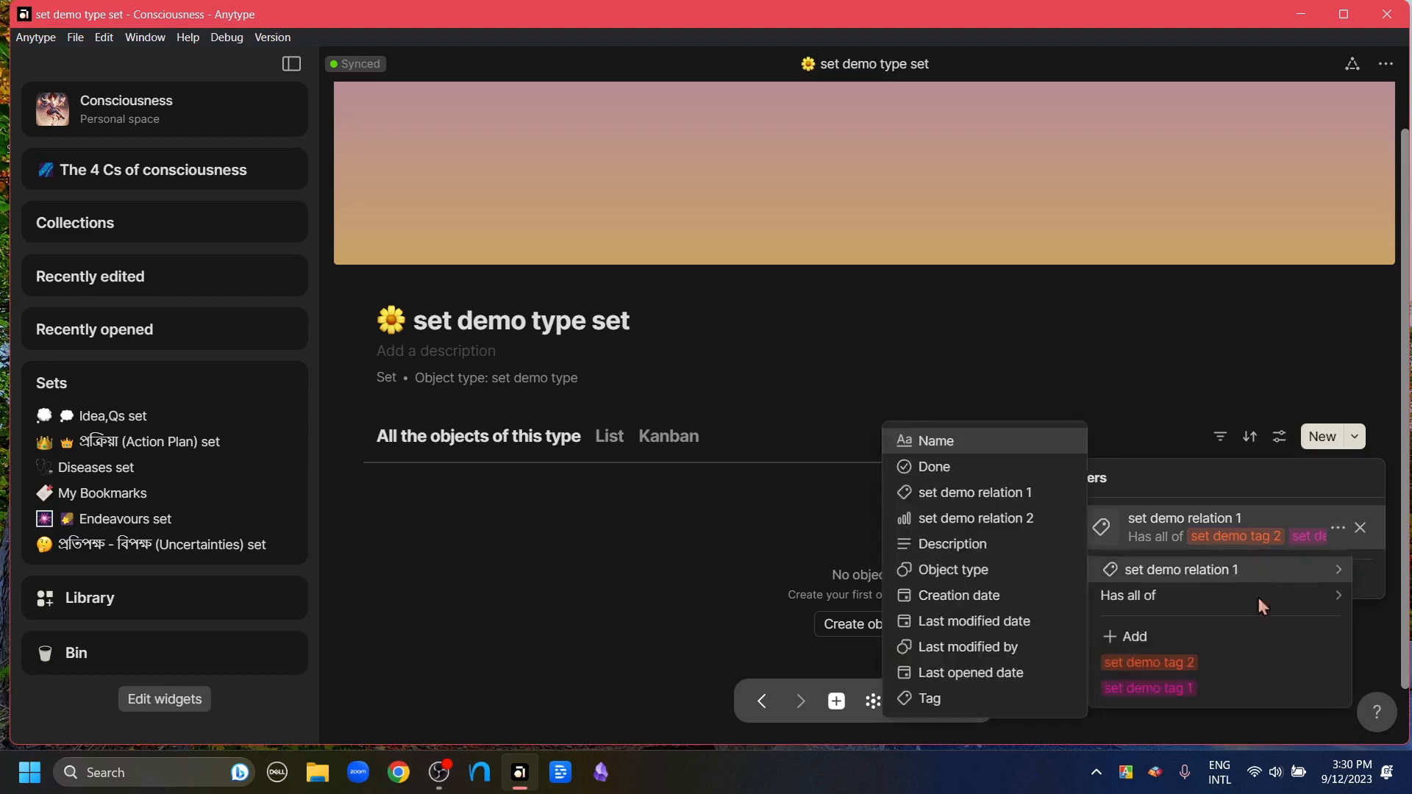
pyautogui.doubleClick(1333, 663)
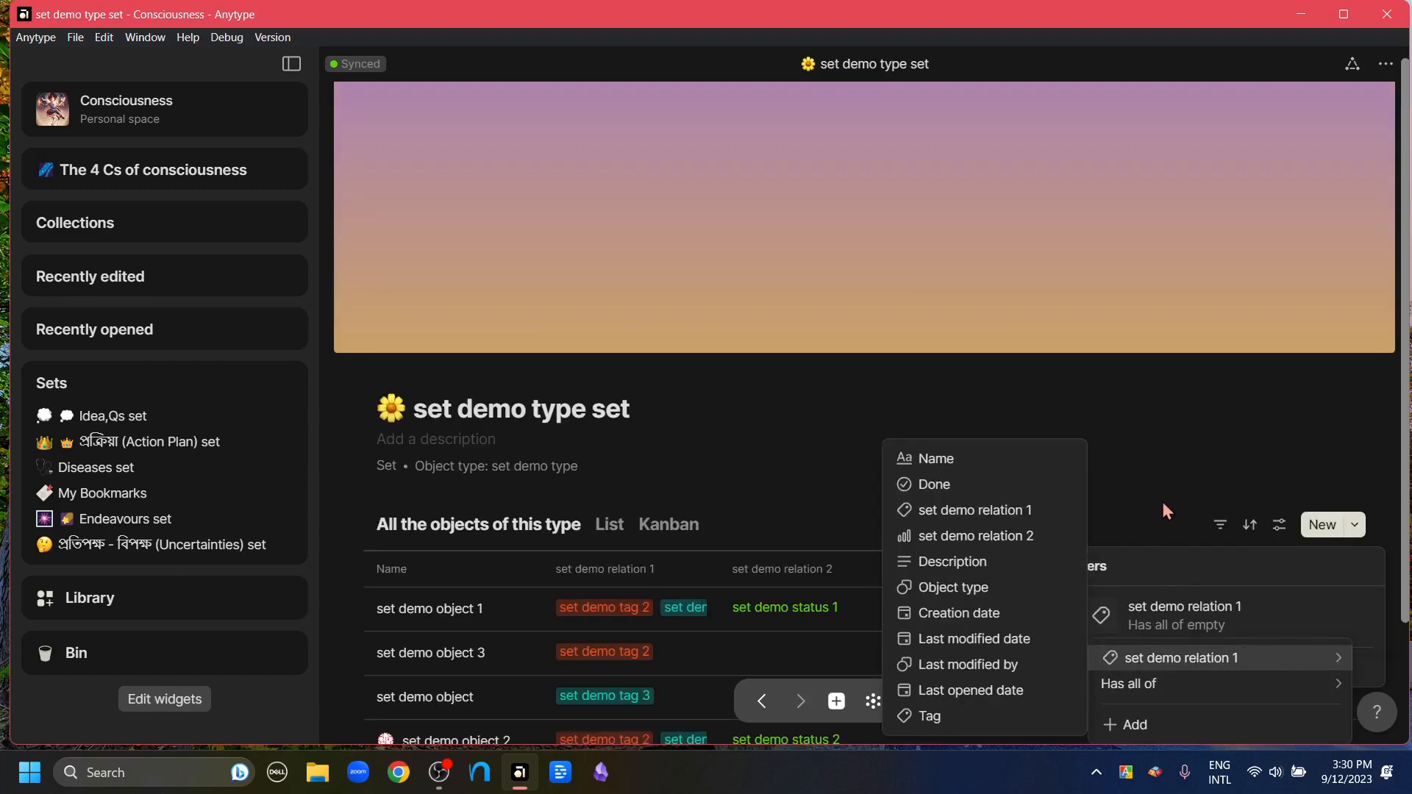
pyautogui.moveTo(1242, 686)
pyautogui.click(974, 587)
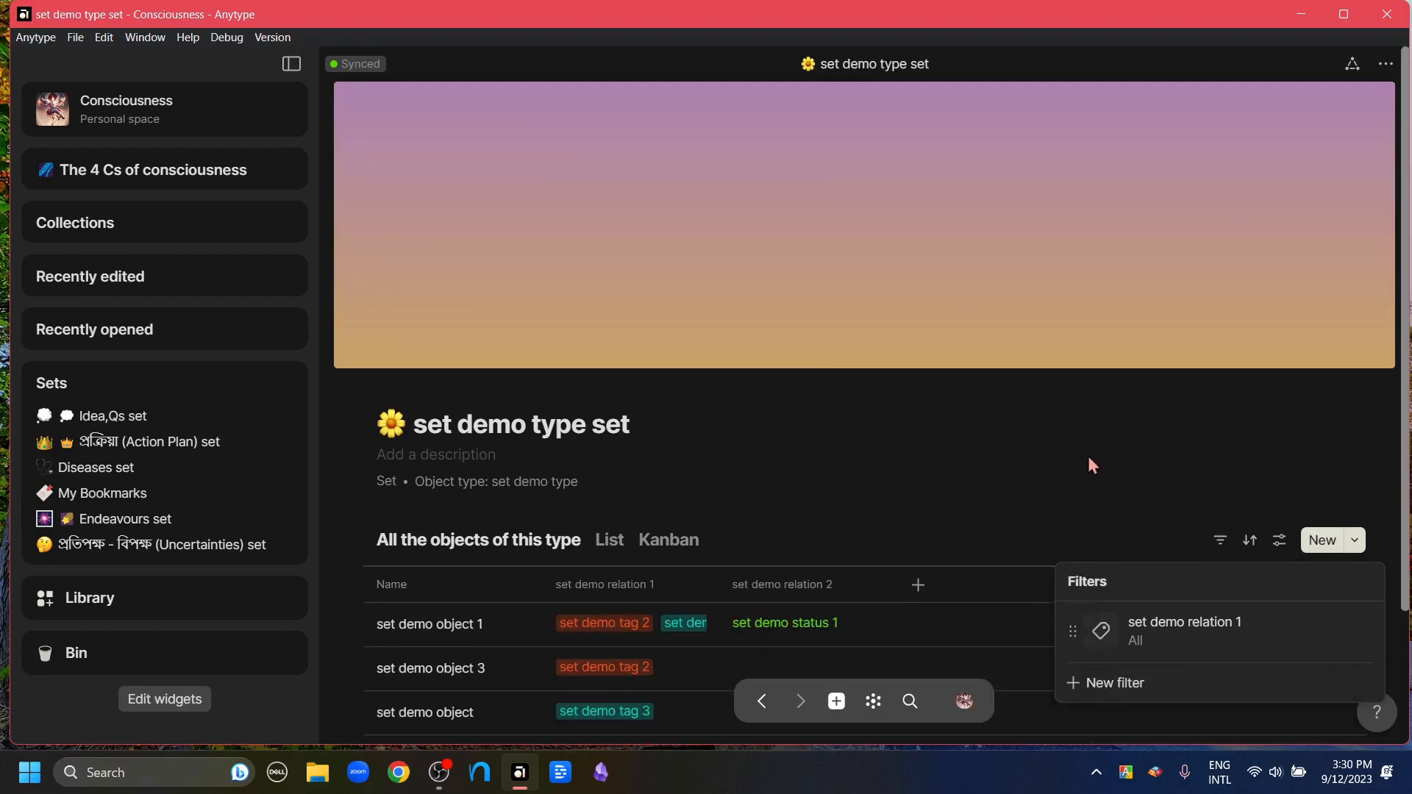
# - Close the filter settings of the set and switch to its Kanban view
pyautogui.scroll(-2, 1091, 465)
pyautogui.click(934, 303)
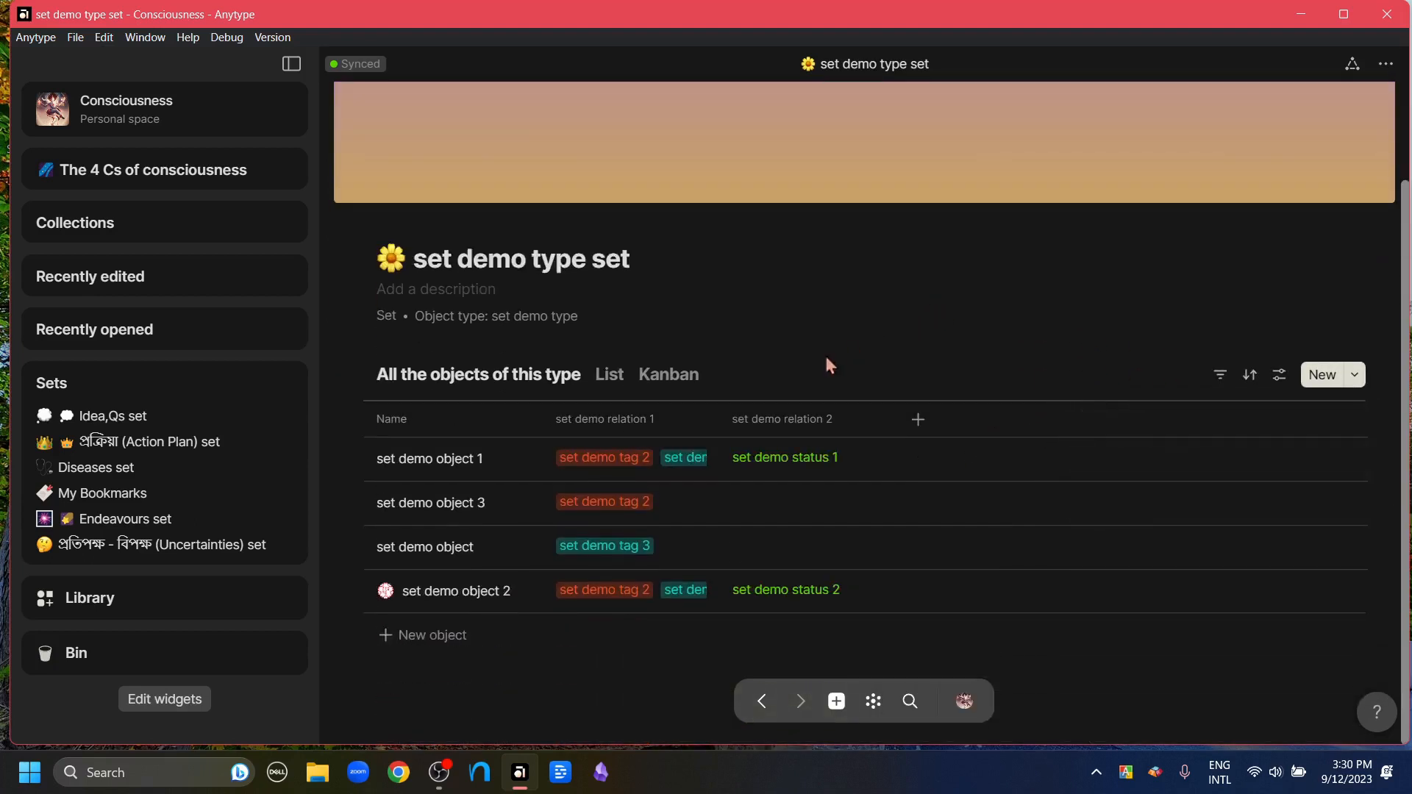
pyautogui.click(656, 378)
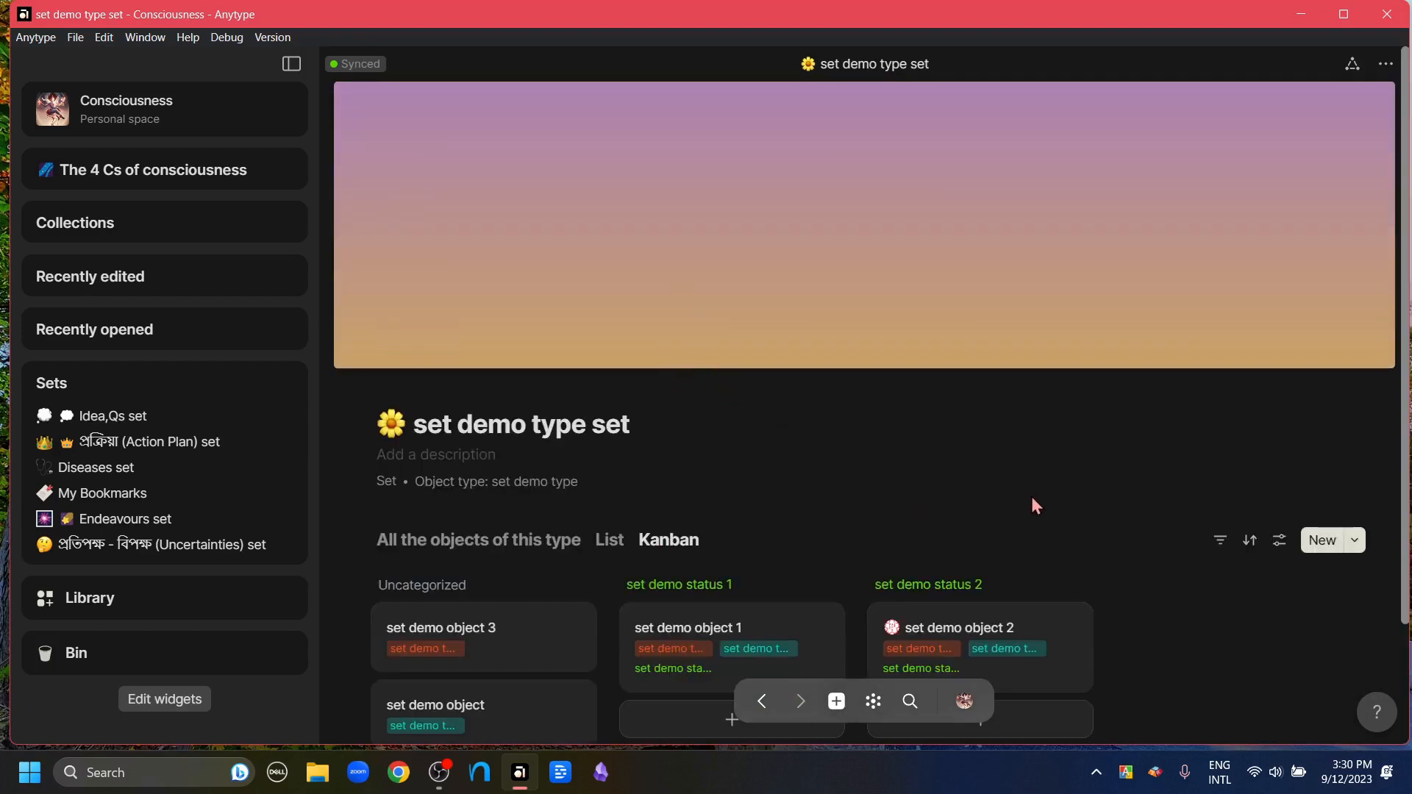
pyautogui.scroll(-2, 1031, 493)
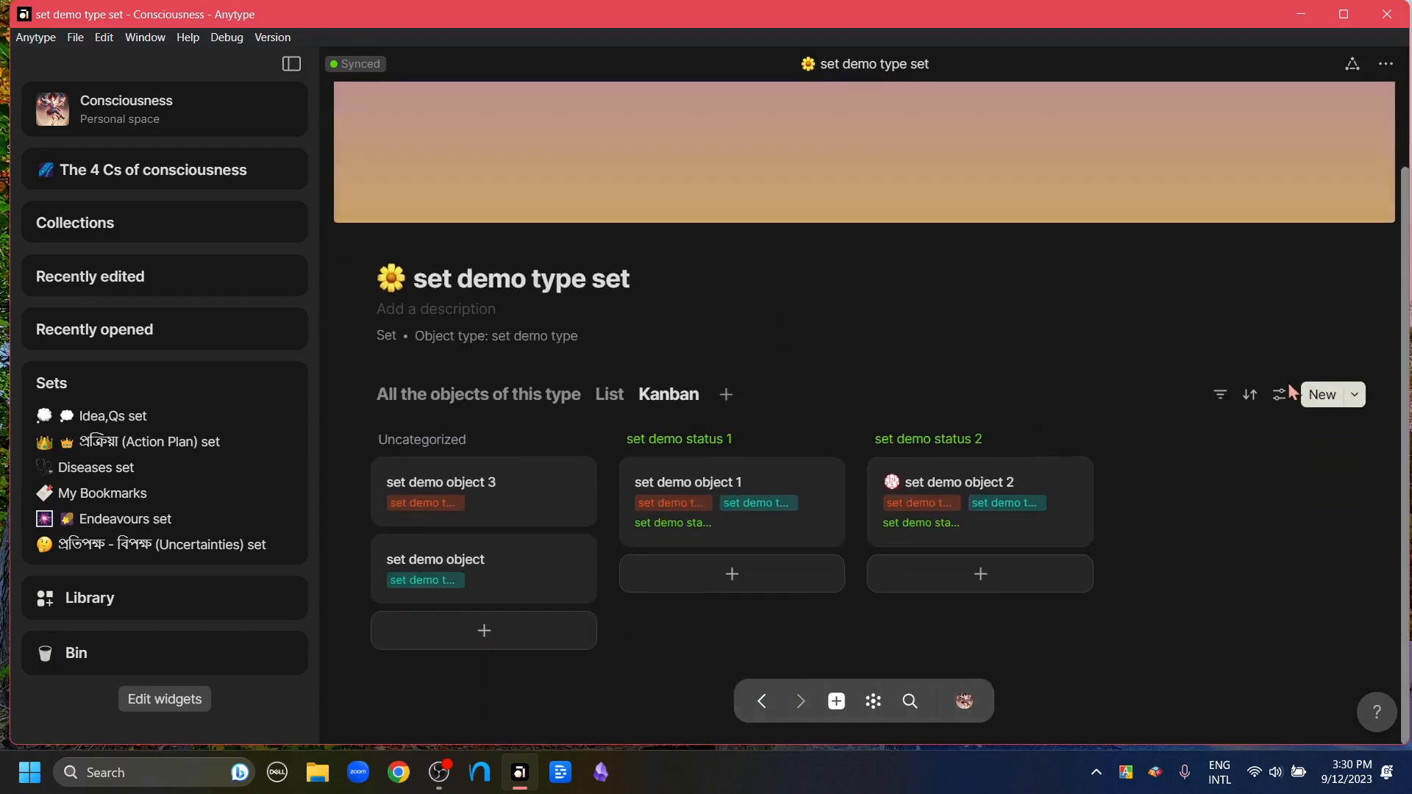
# - Turn on Color columns for the Kanban view and look at the relations available for grouping
pyautogui.click(1279, 395)
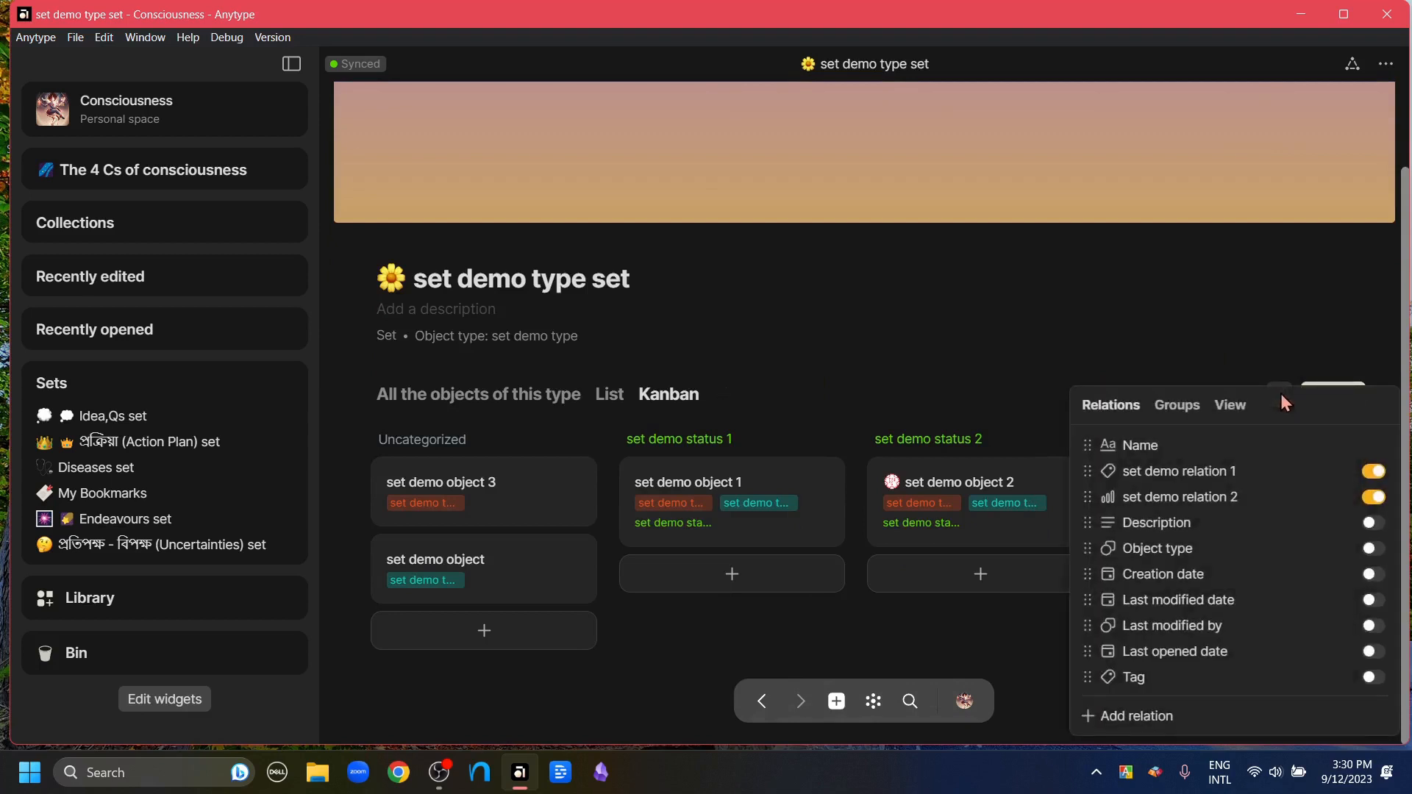
pyautogui.click(1234, 409)
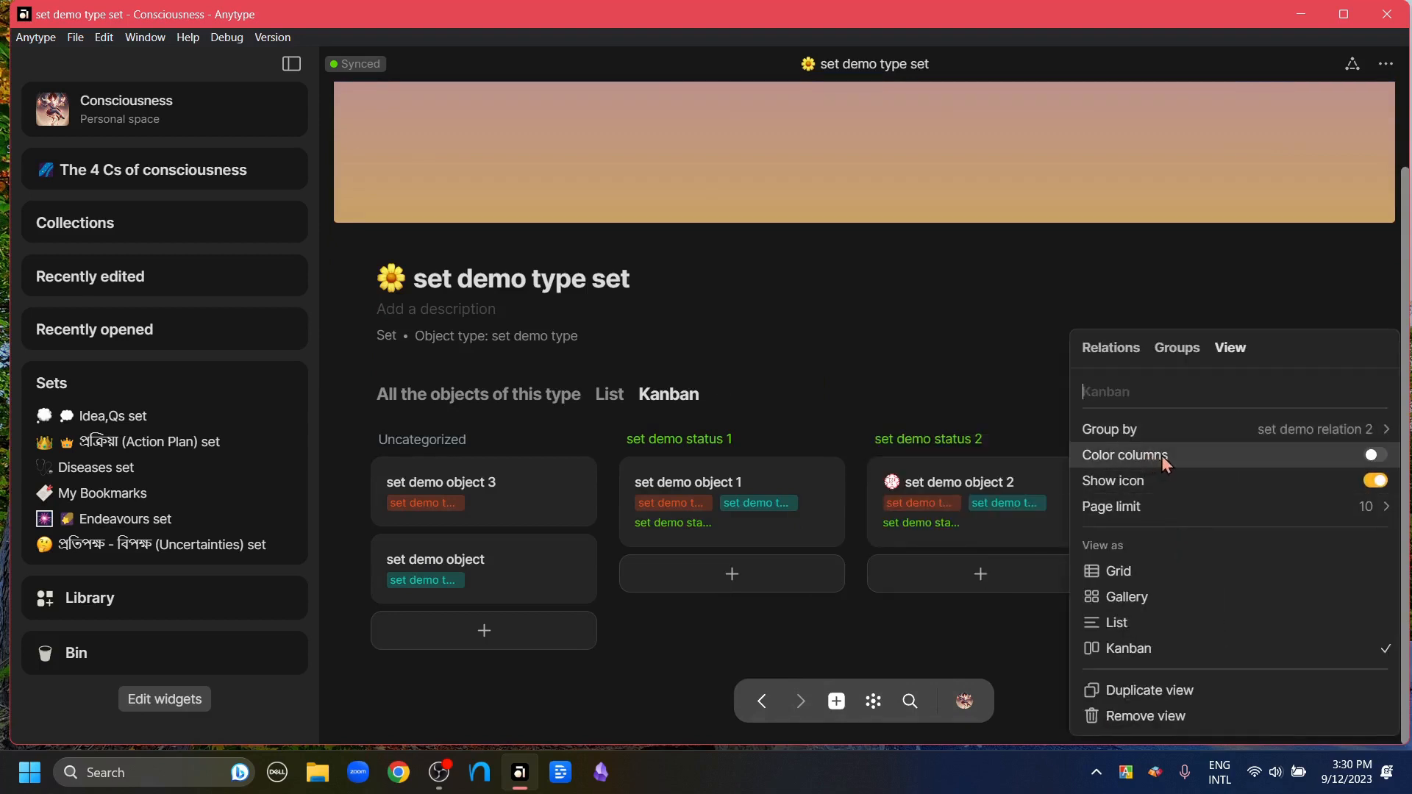
pyautogui.click(1376, 457)
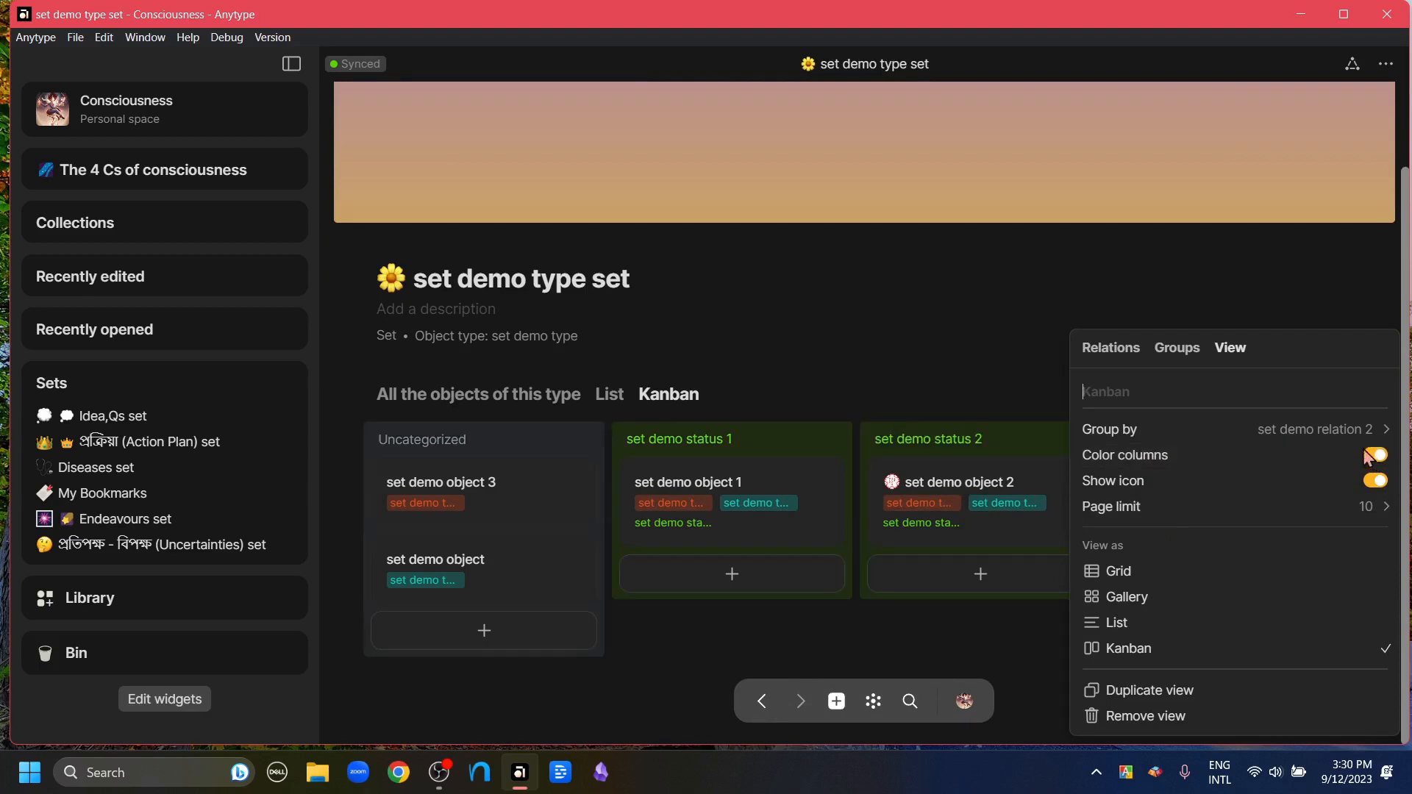
pyautogui.moveTo(1176, 429)
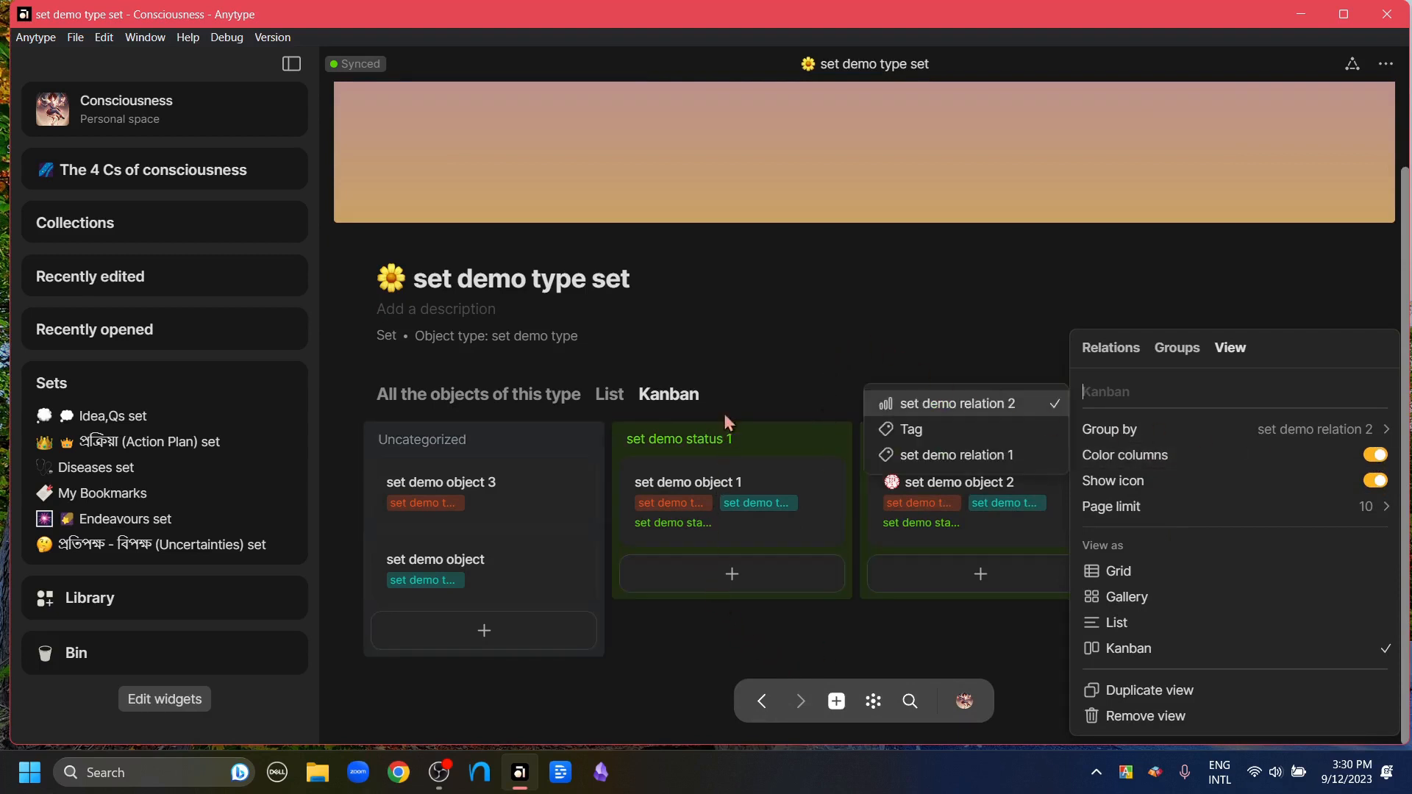
pyautogui.click(833, 316)
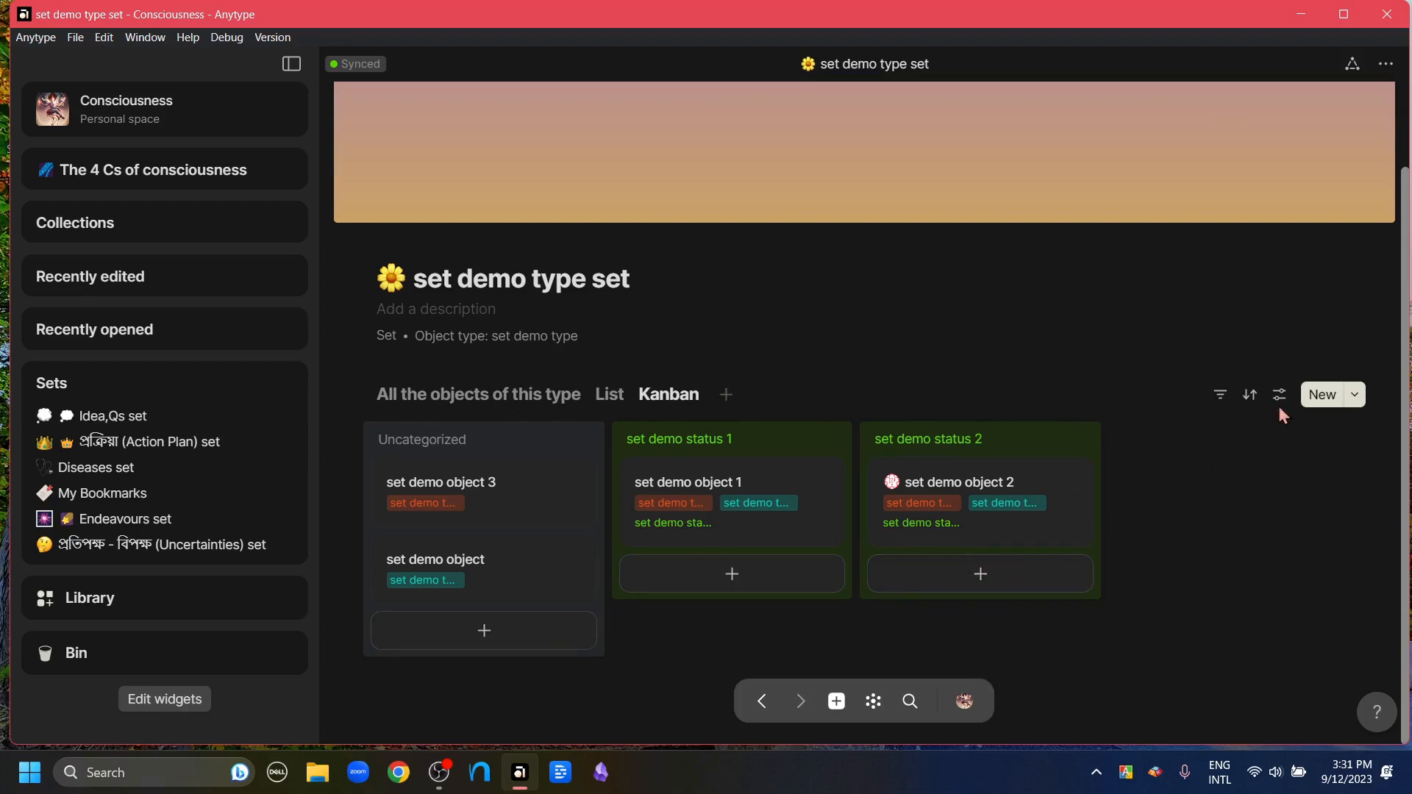
# - Create an object named set demo object 5 from the Kanban view, and switch back to the All the objects of this type view
pyautogui.click(1319, 396)
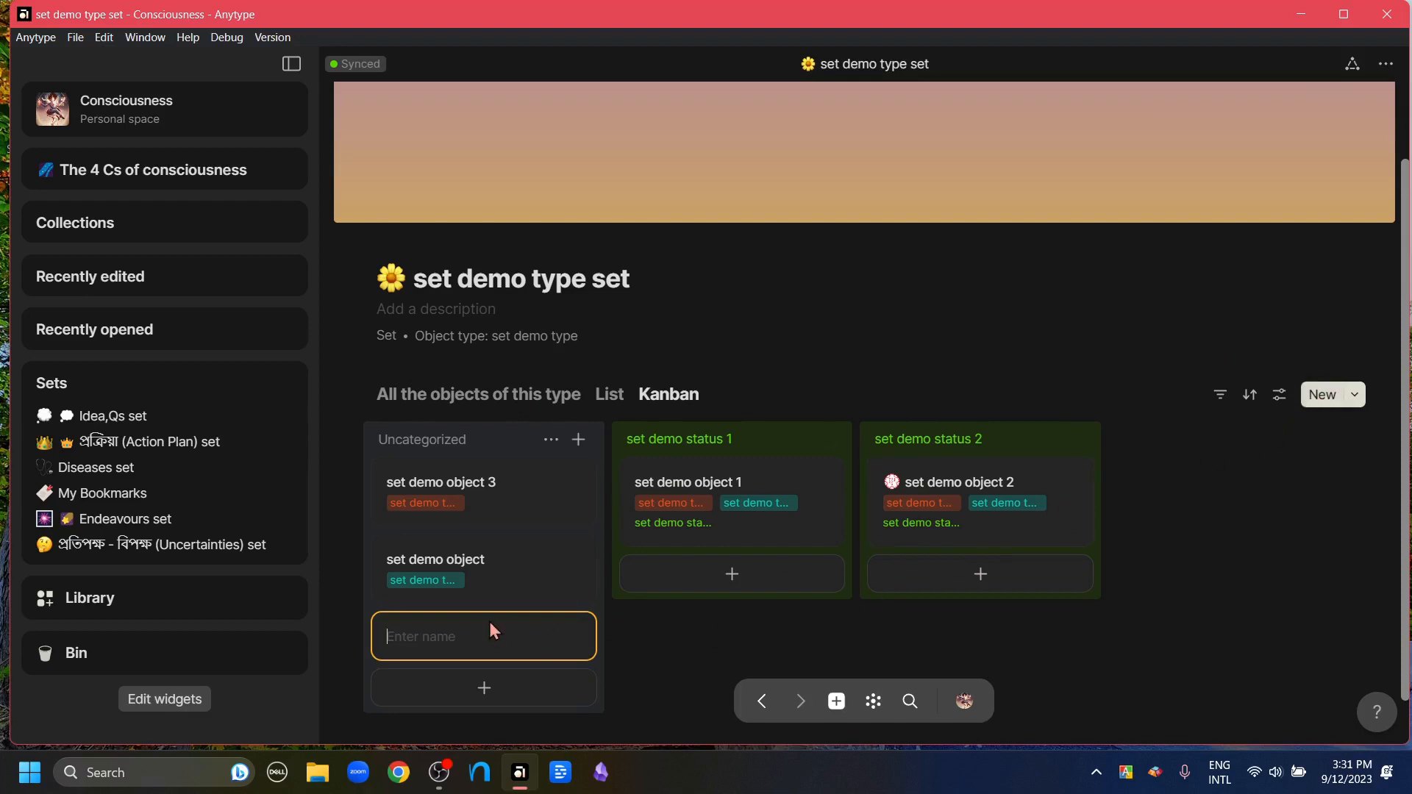
pyautogui.click(599, 397)
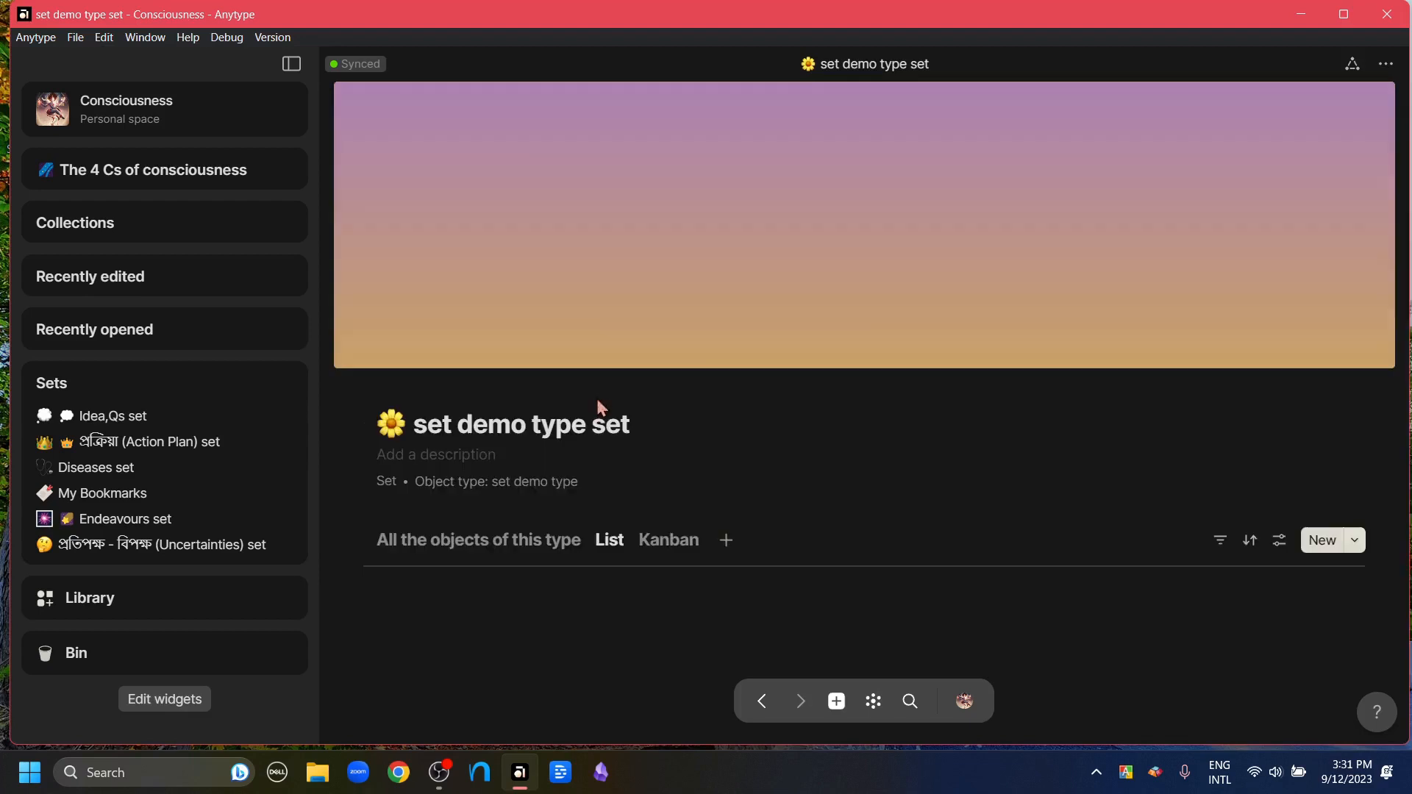
pyautogui.click(517, 552)
pyautogui.scroll(-3, 681, 470)
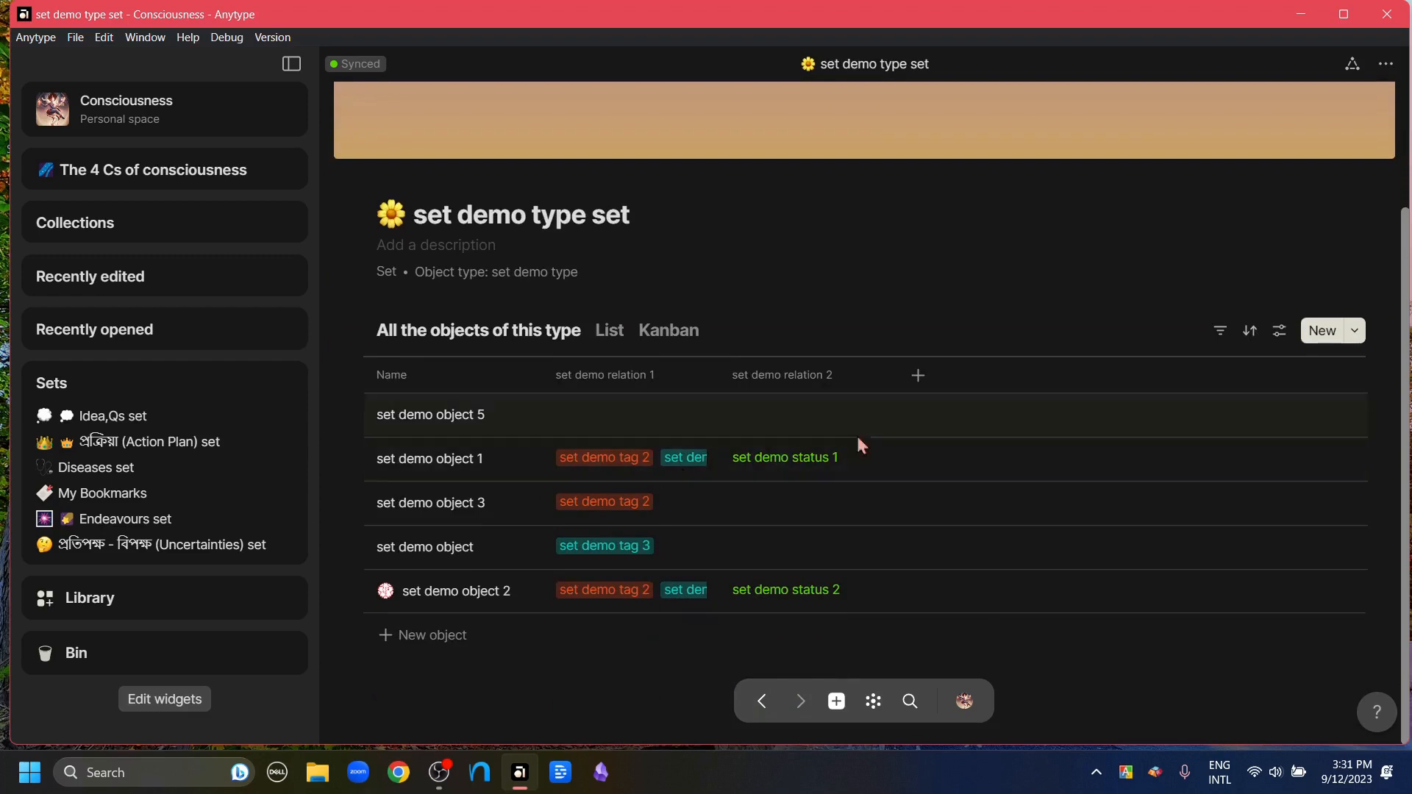
# - Add a new object named set demo object 6 to the All the objects of this type view
pyautogui.click(429, 637)
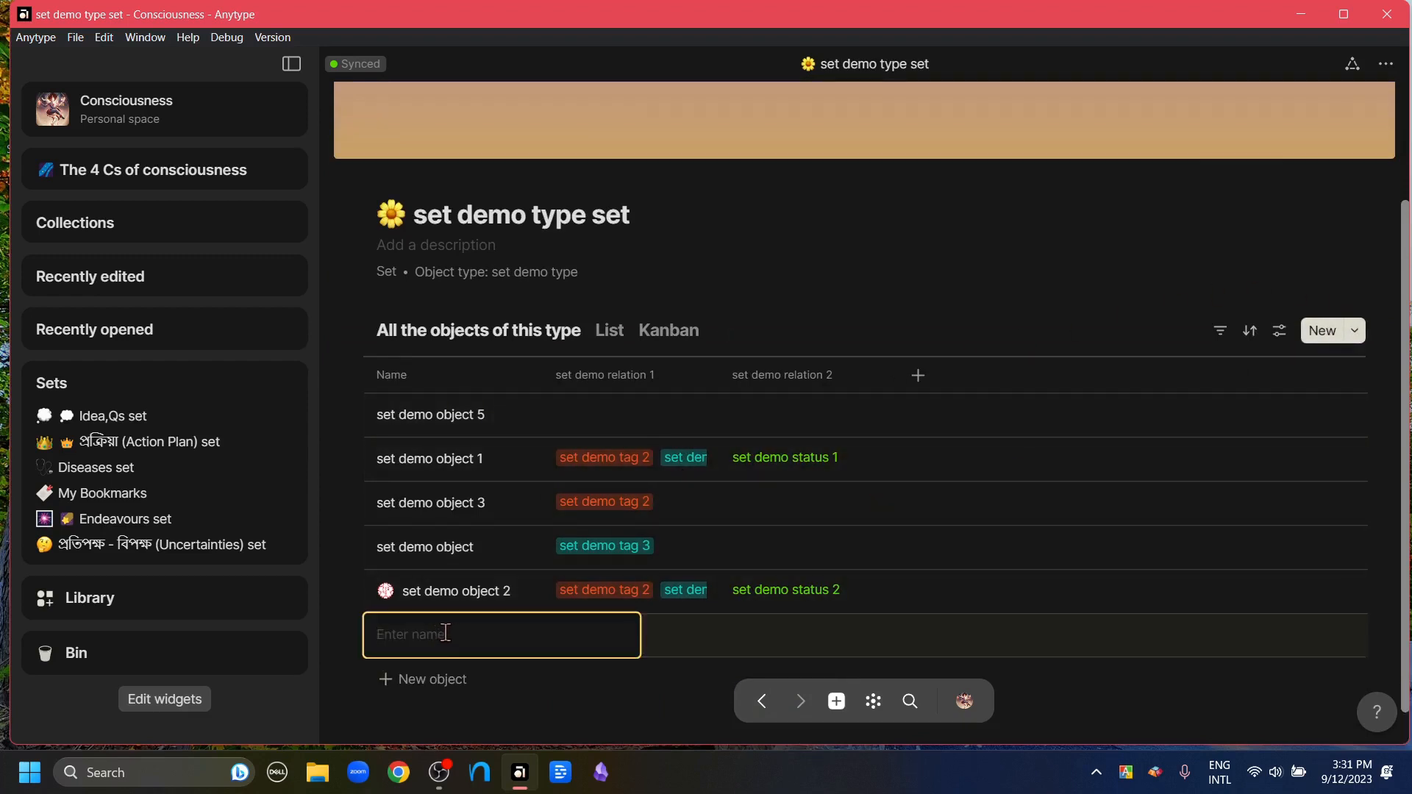
pyautogui.write('set demo object 6')
pyautogui.press('Return')
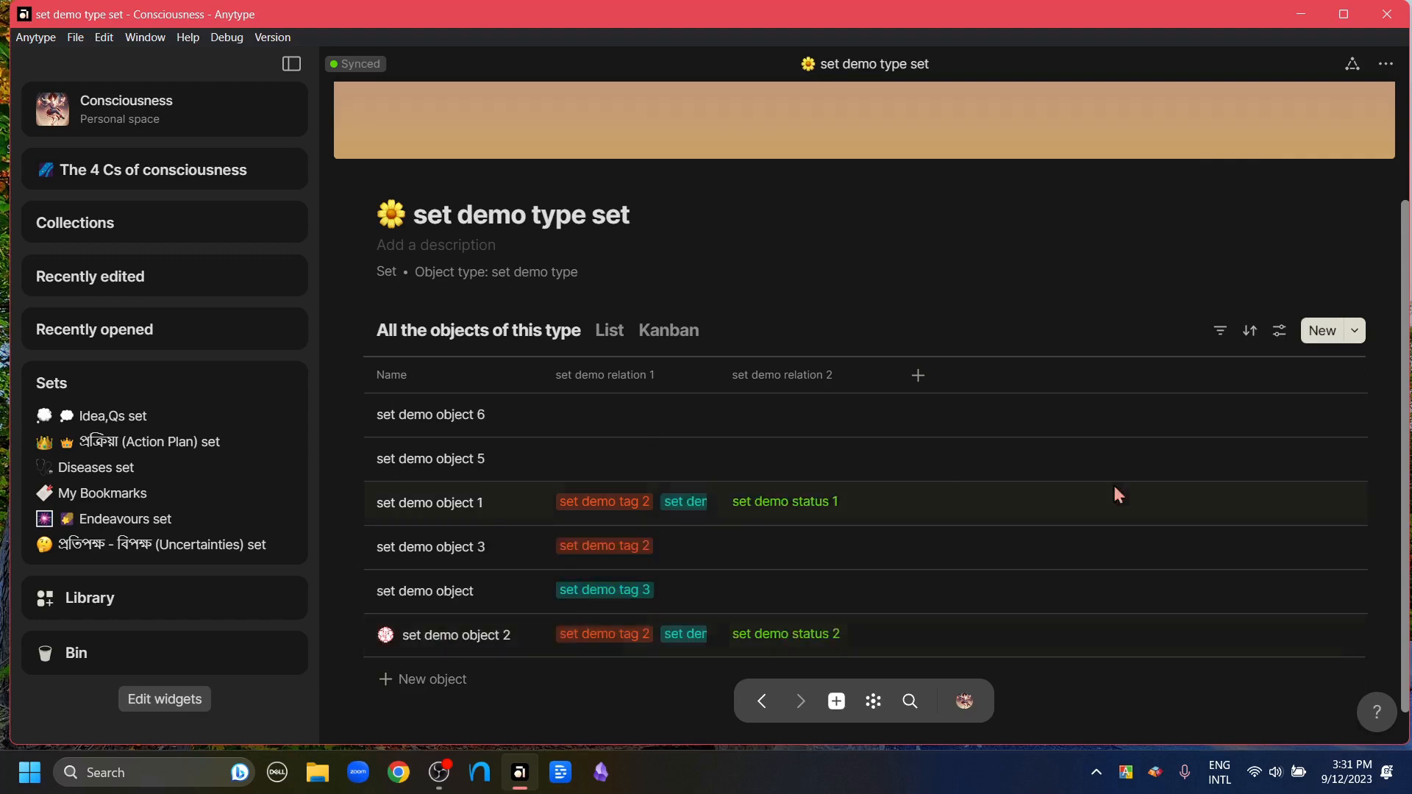
pyautogui.click(1355, 332)
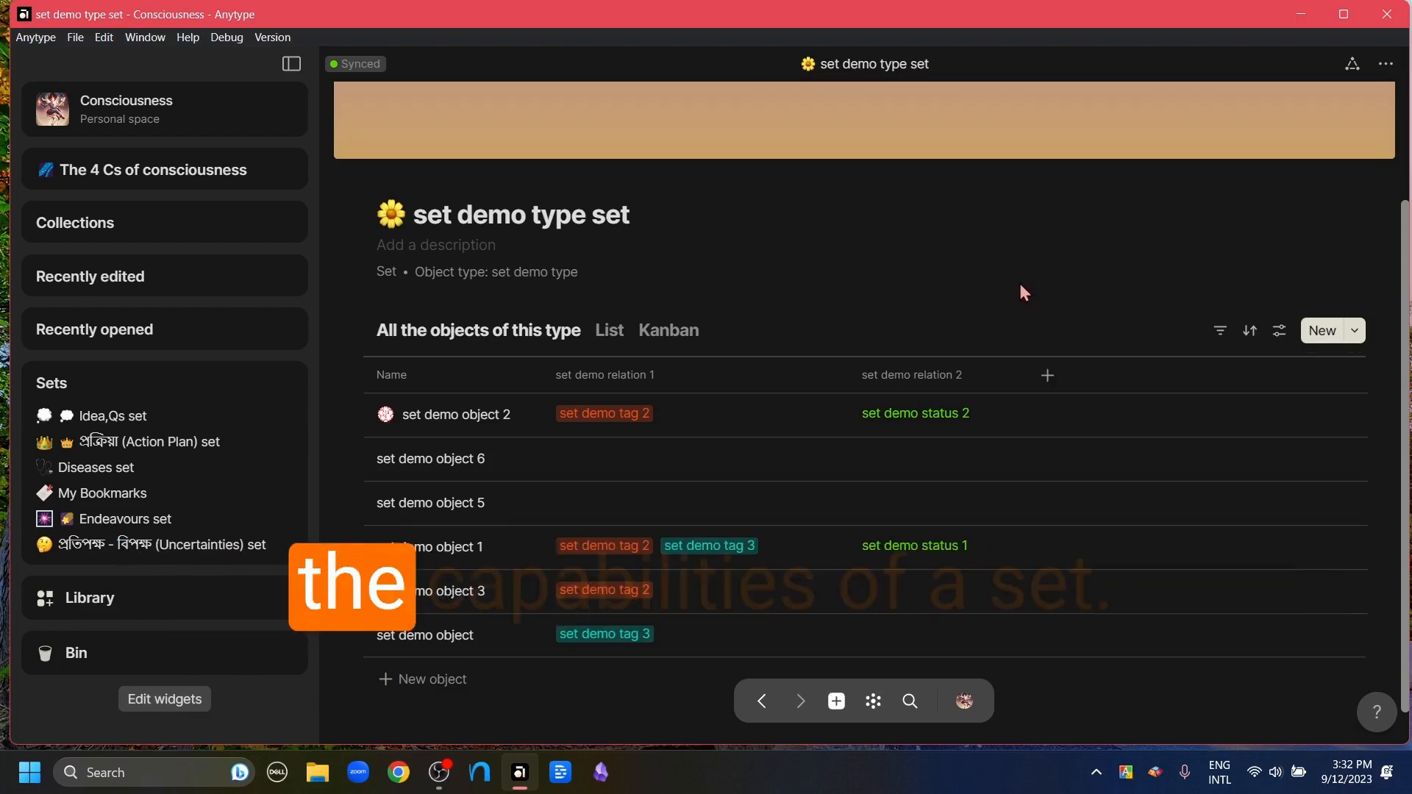
# - Collapse the Sets widget and open the list of own relations in the Library
pyautogui.scroll(-1, 1020, 284)
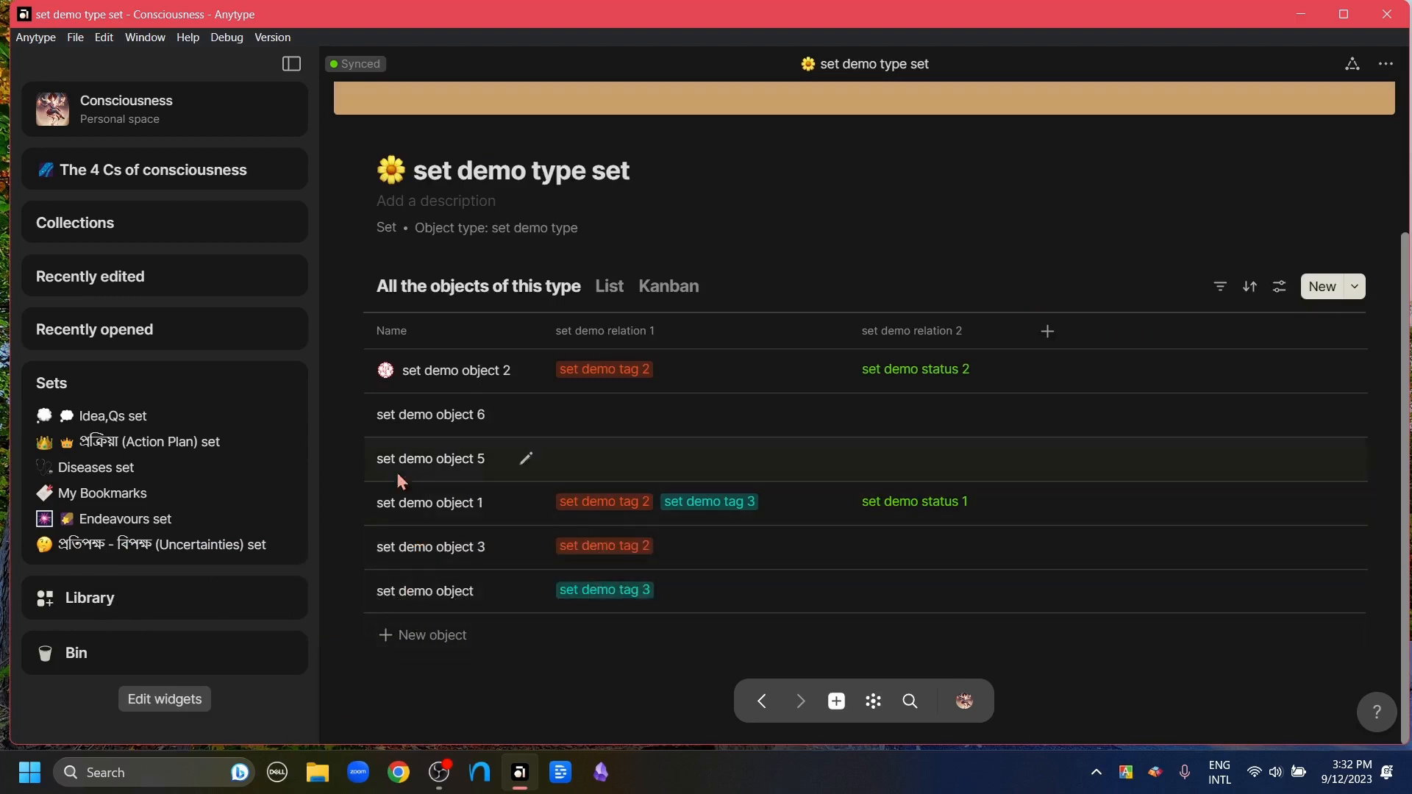
pyautogui.click(292, 383)
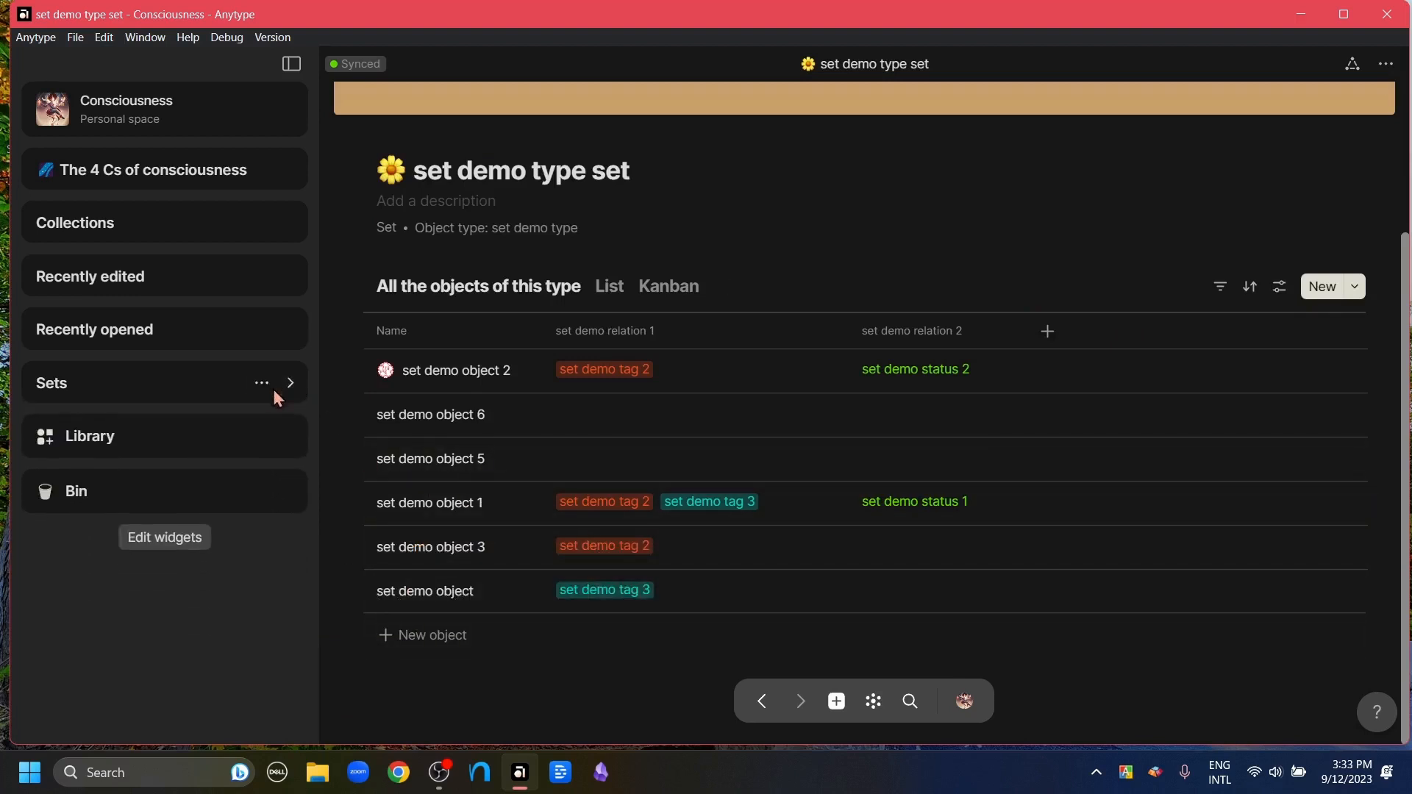
pyautogui.click(170, 442)
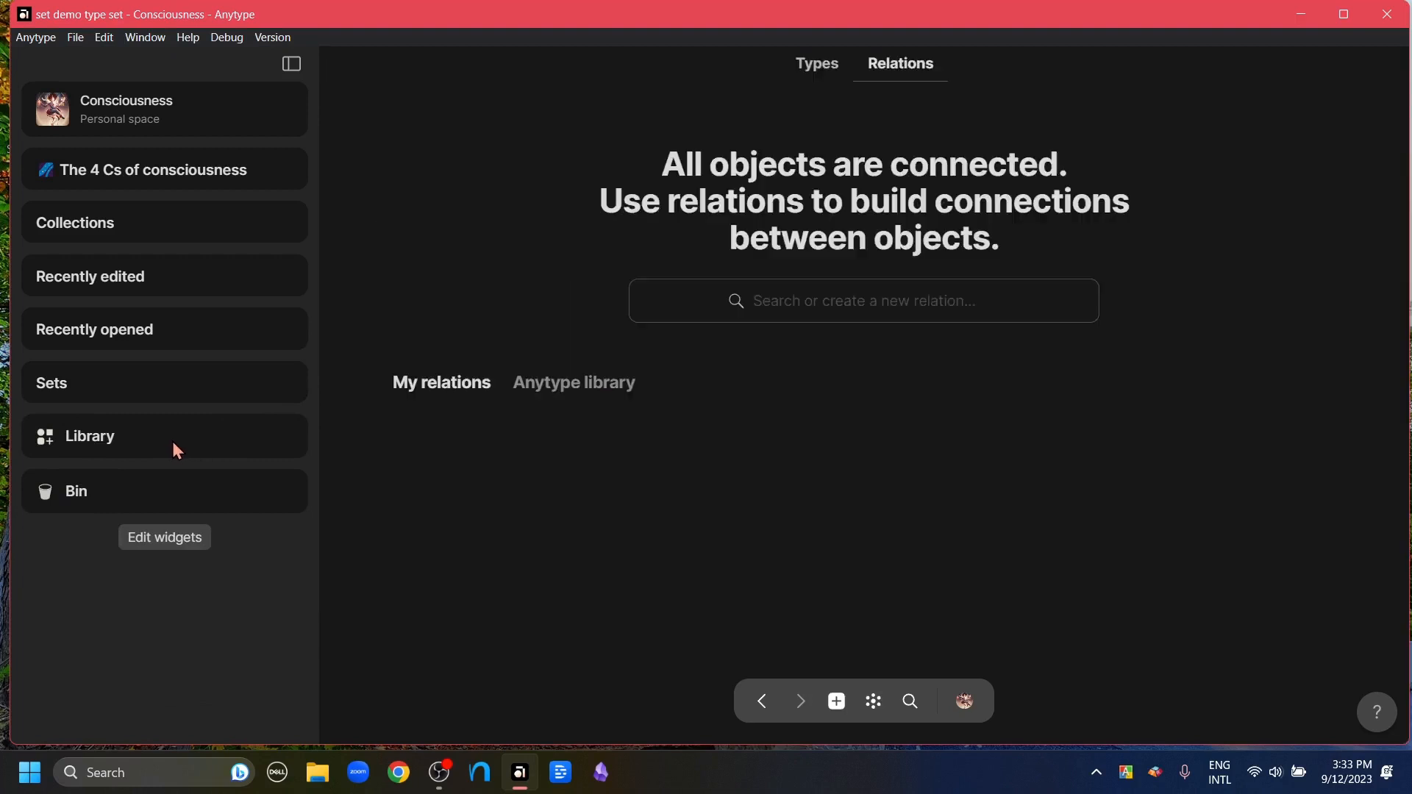
pyautogui.click(809, 66)
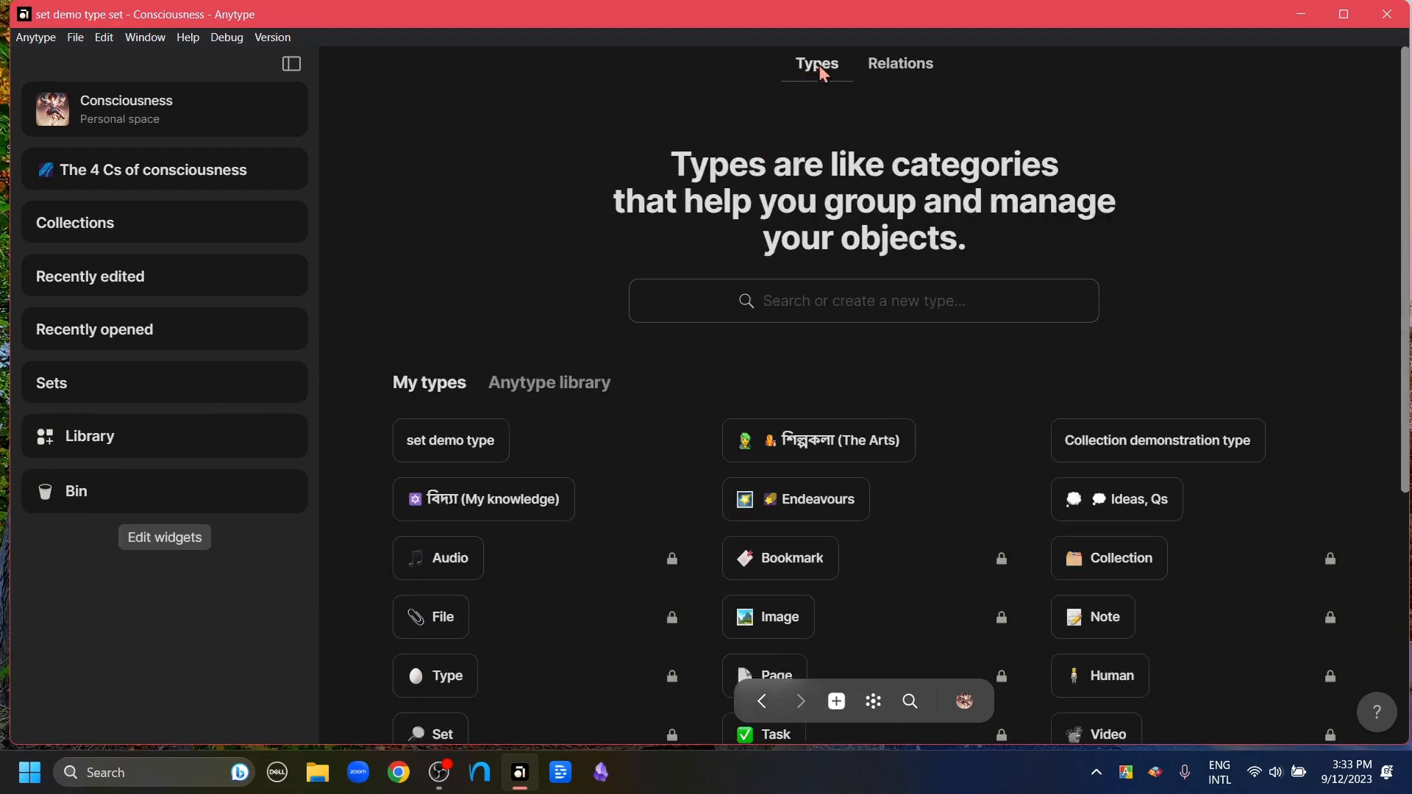
pyautogui.click(902, 67)
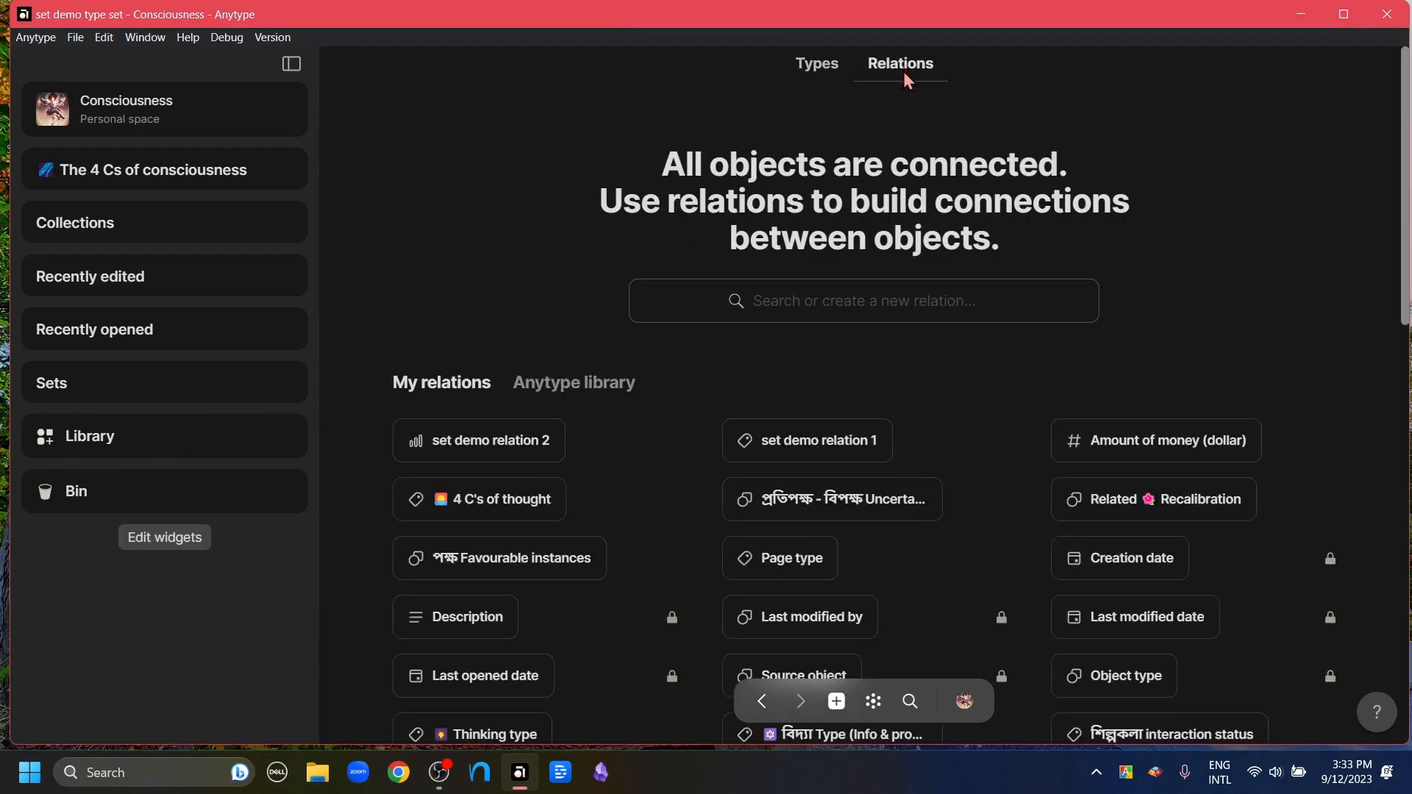
# - Create a set from set demo relation 1 and open it as a full page
pyautogui.moveTo(540, 465)
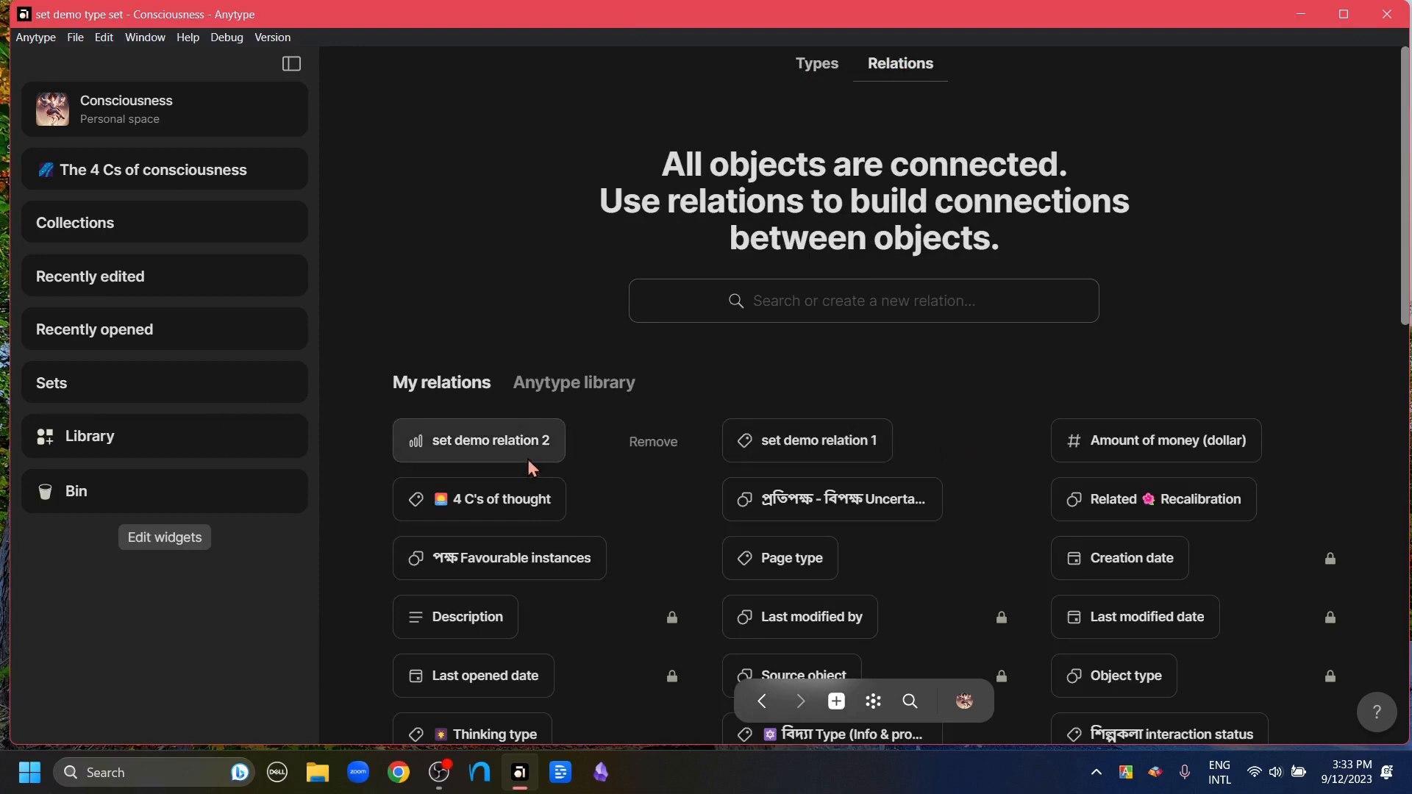
pyautogui.moveTo(783, 457)
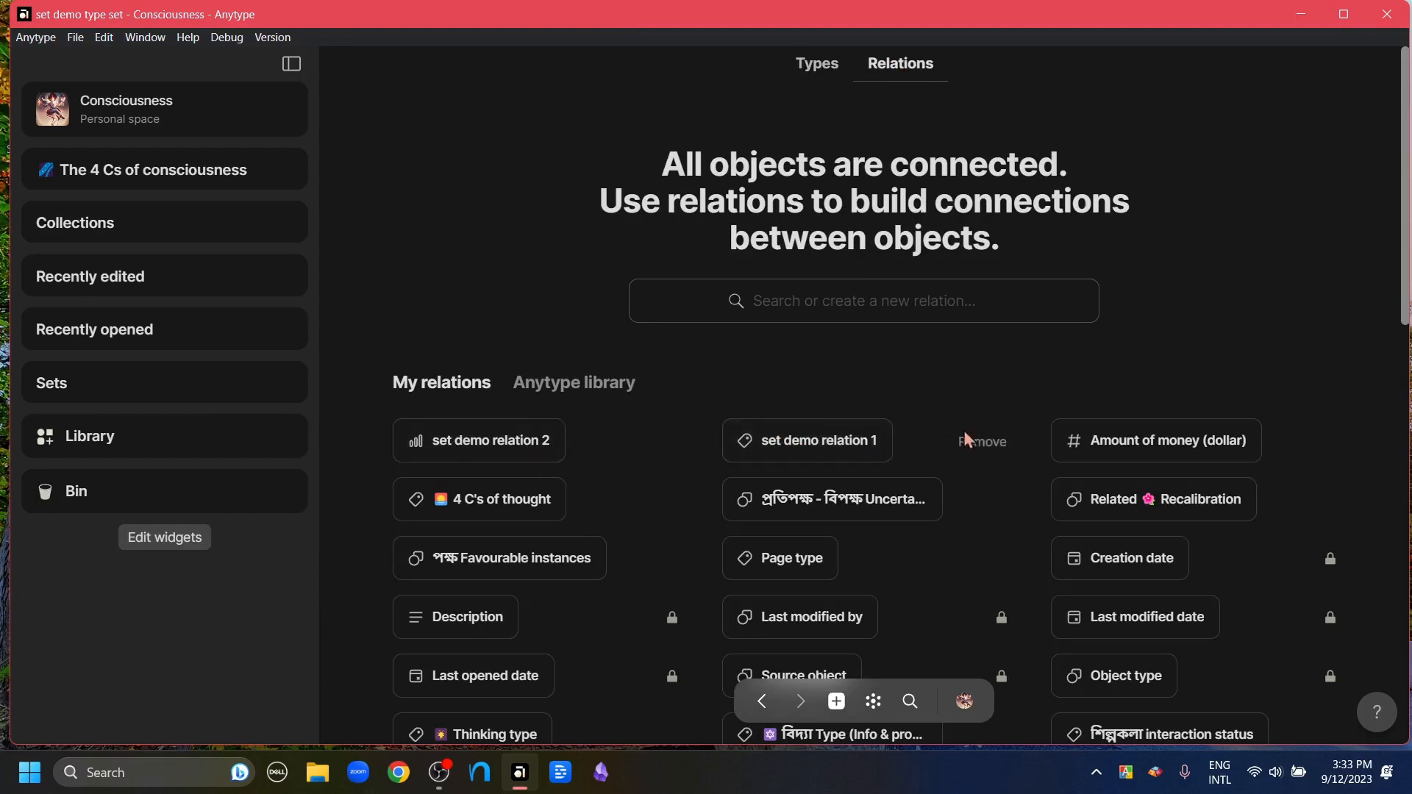
pyautogui.moveTo(503, 429)
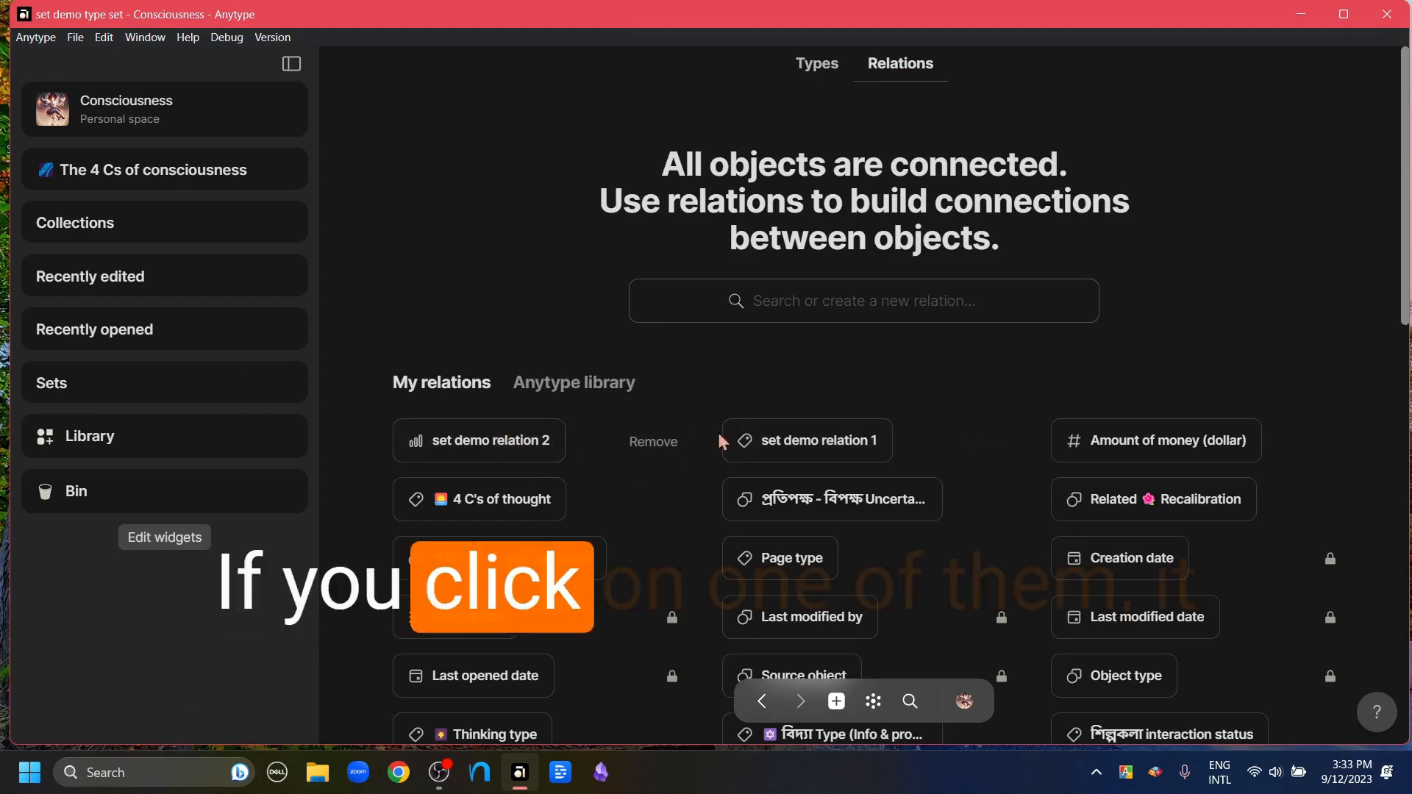
pyautogui.click(812, 441)
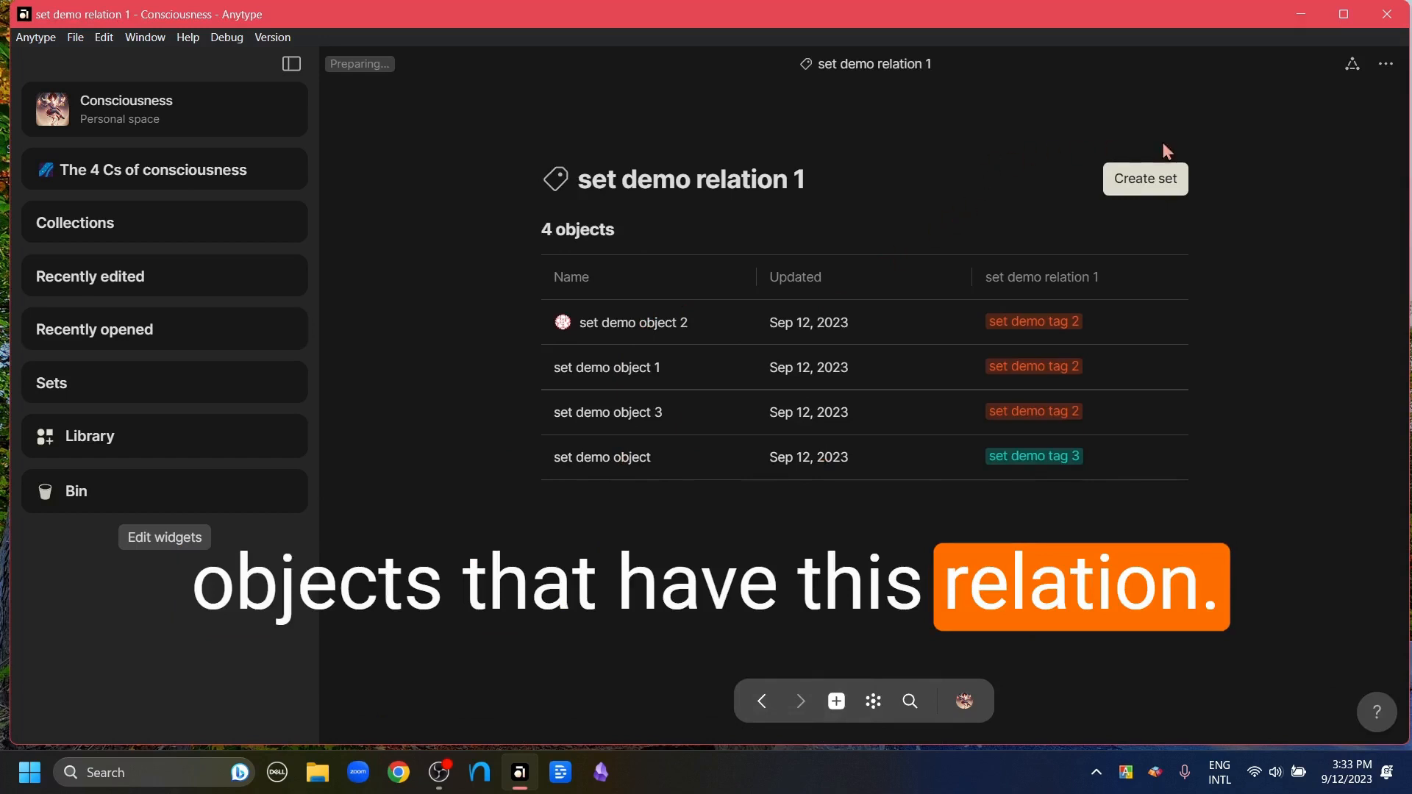
pyautogui.click(1146, 182)
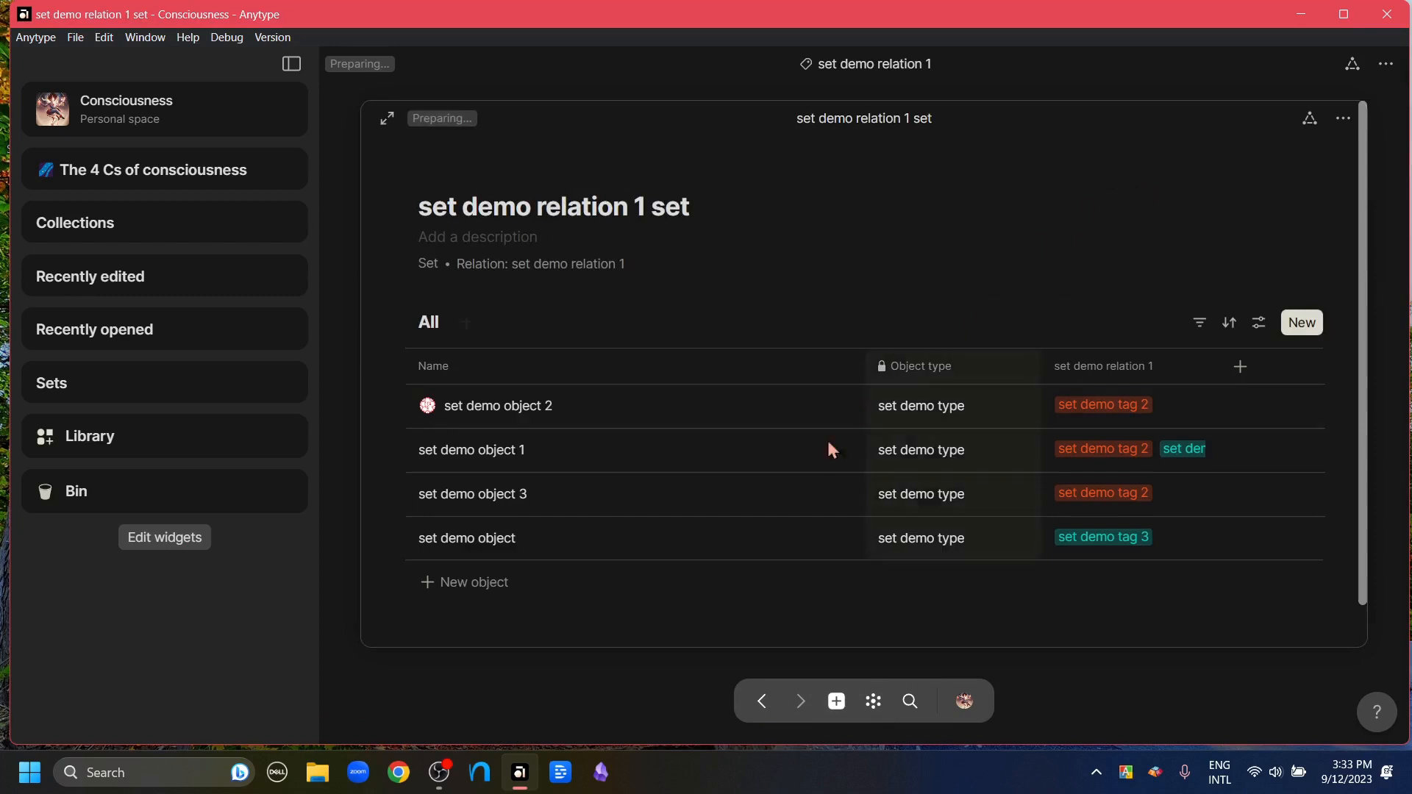
pyautogui.click(386, 121)
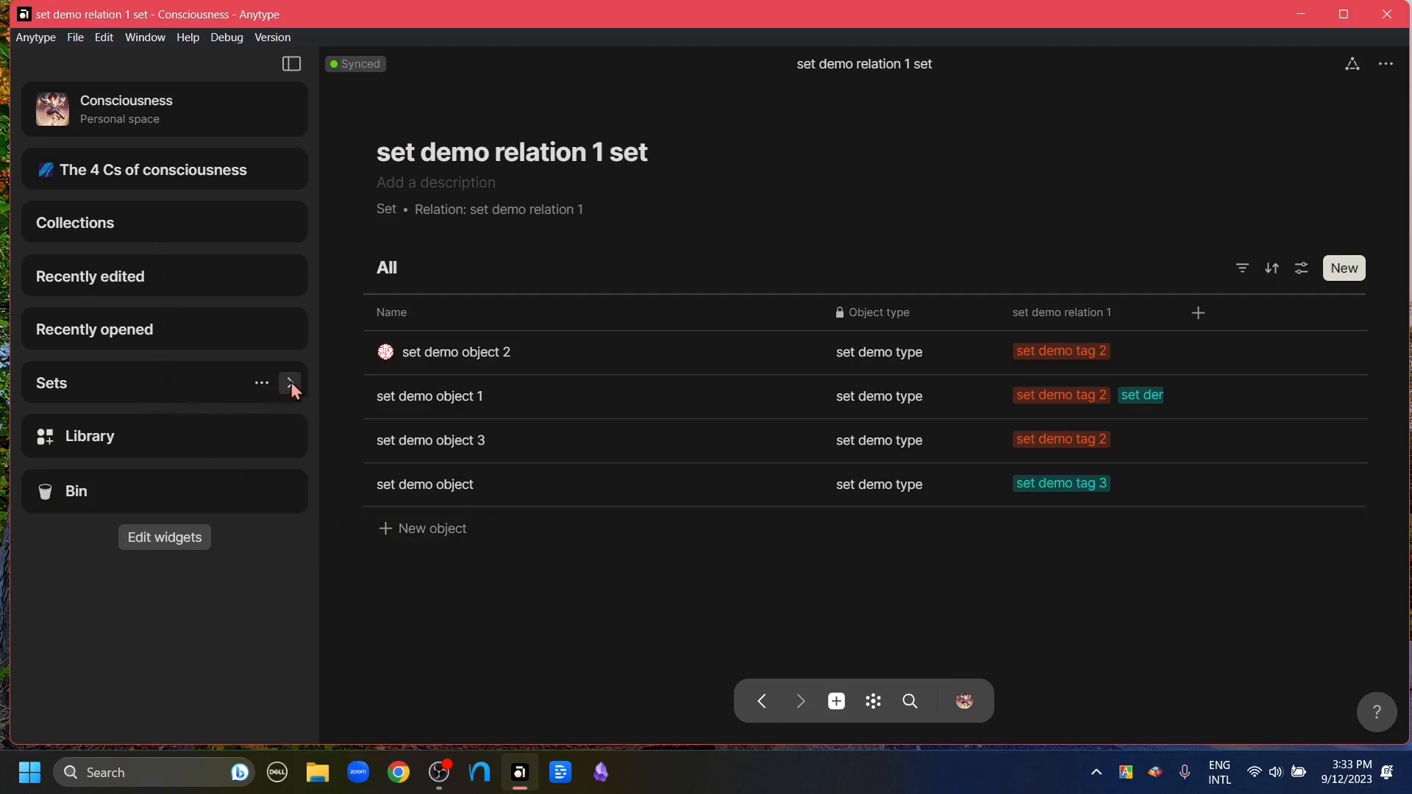
# - Expand the Sets widget, view the full list of sets, and return to the widgets
pyautogui.click(290, 383)
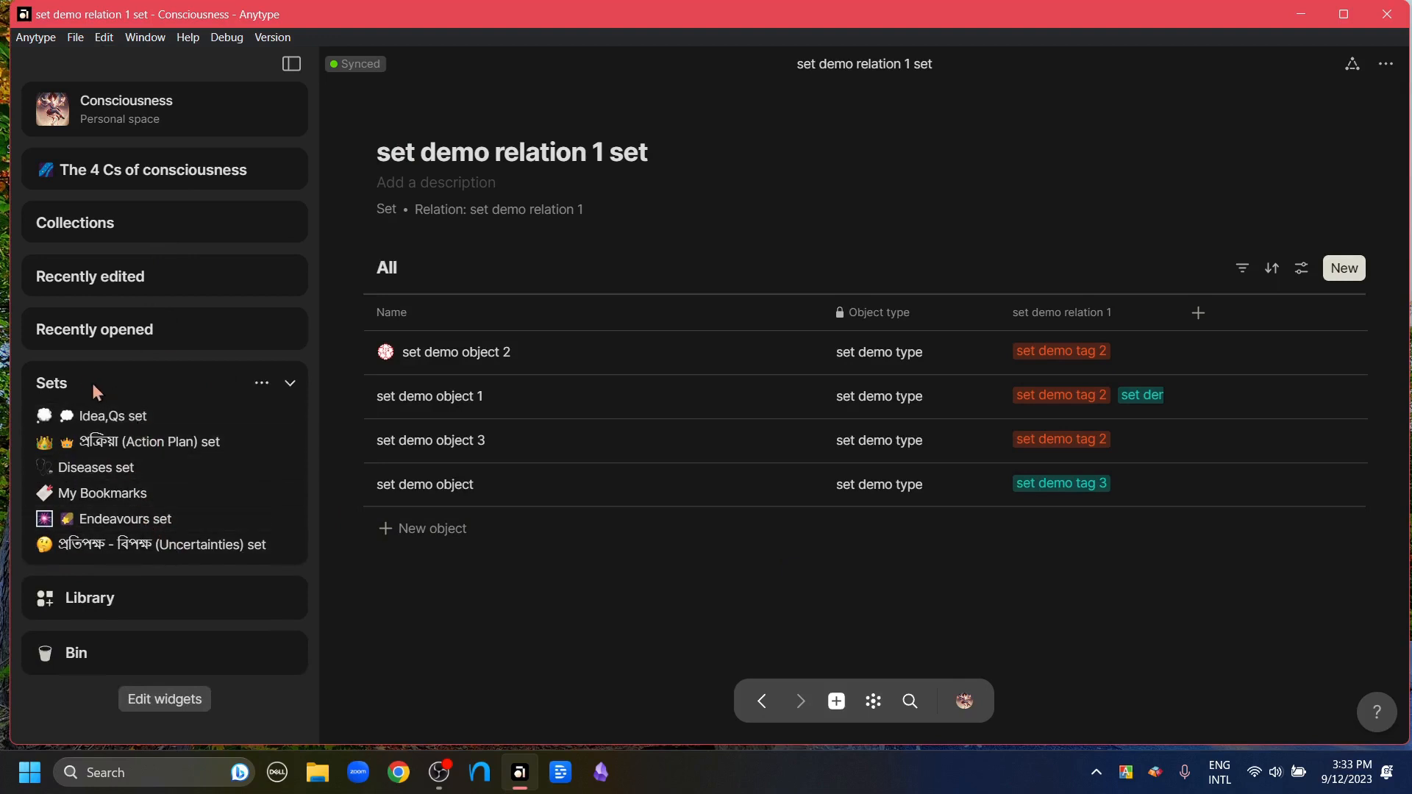
pyautogui.click(64, 387)
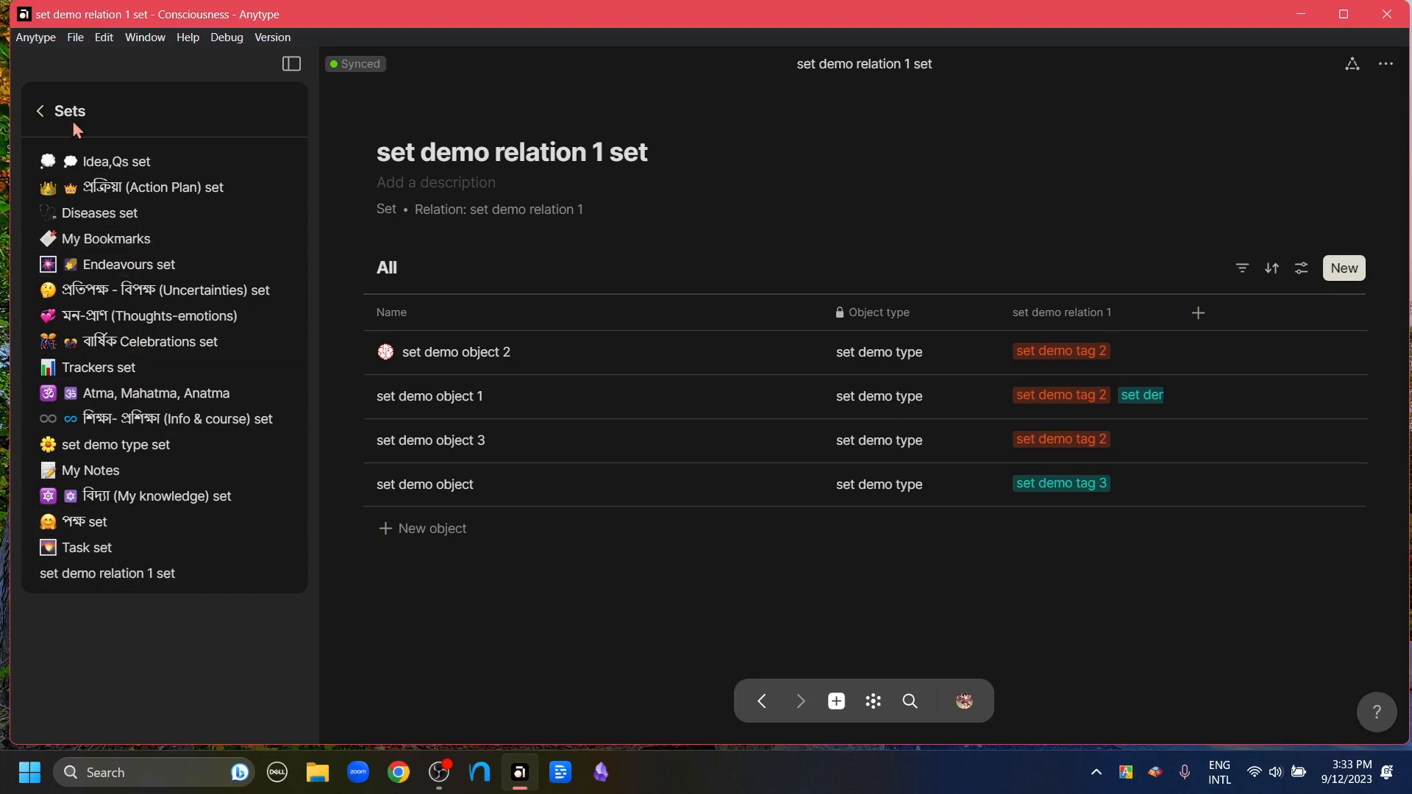
pyautogui.click(40, 114)
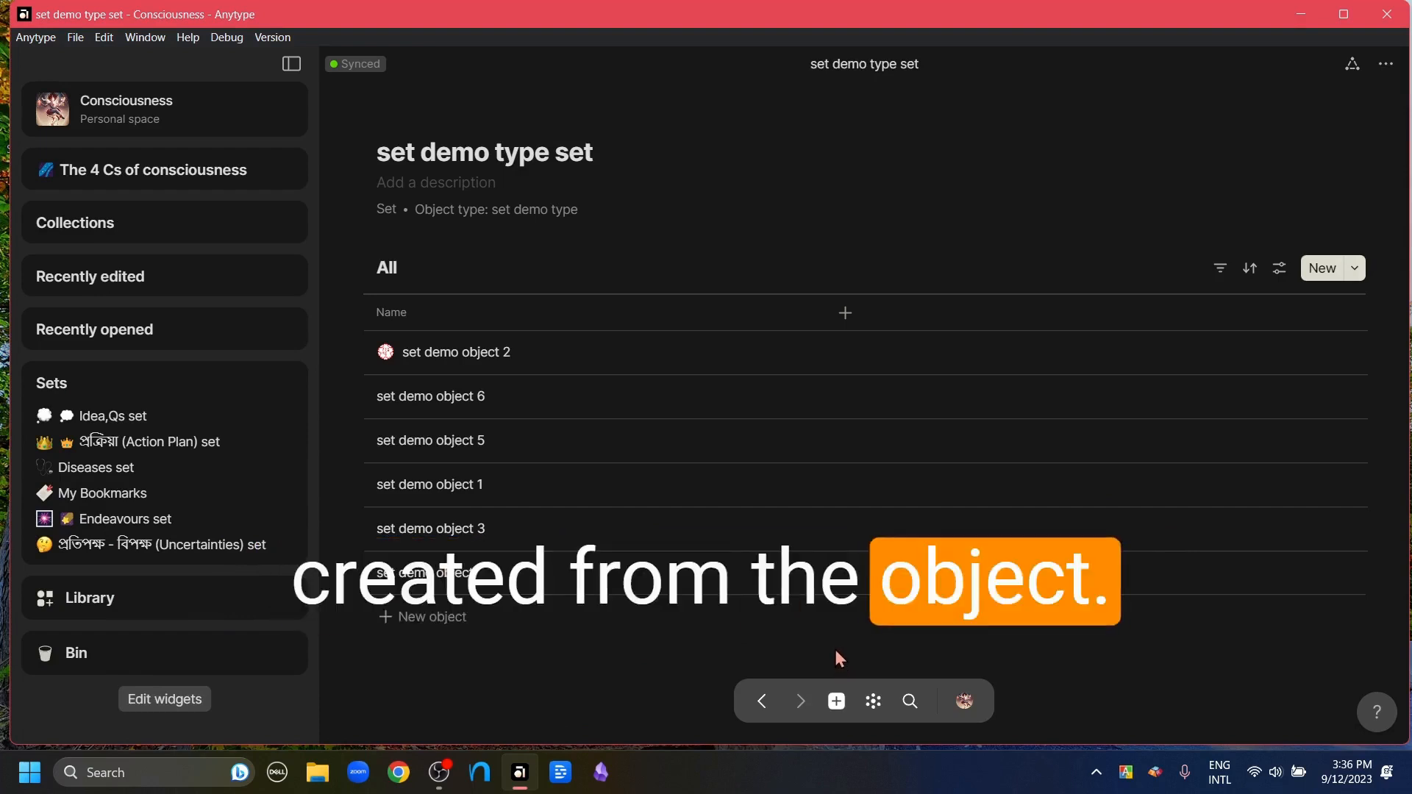
# - Create an object with a new type named set demo type from object, and title it creating a set from object
pyautogui.click(837, 703)
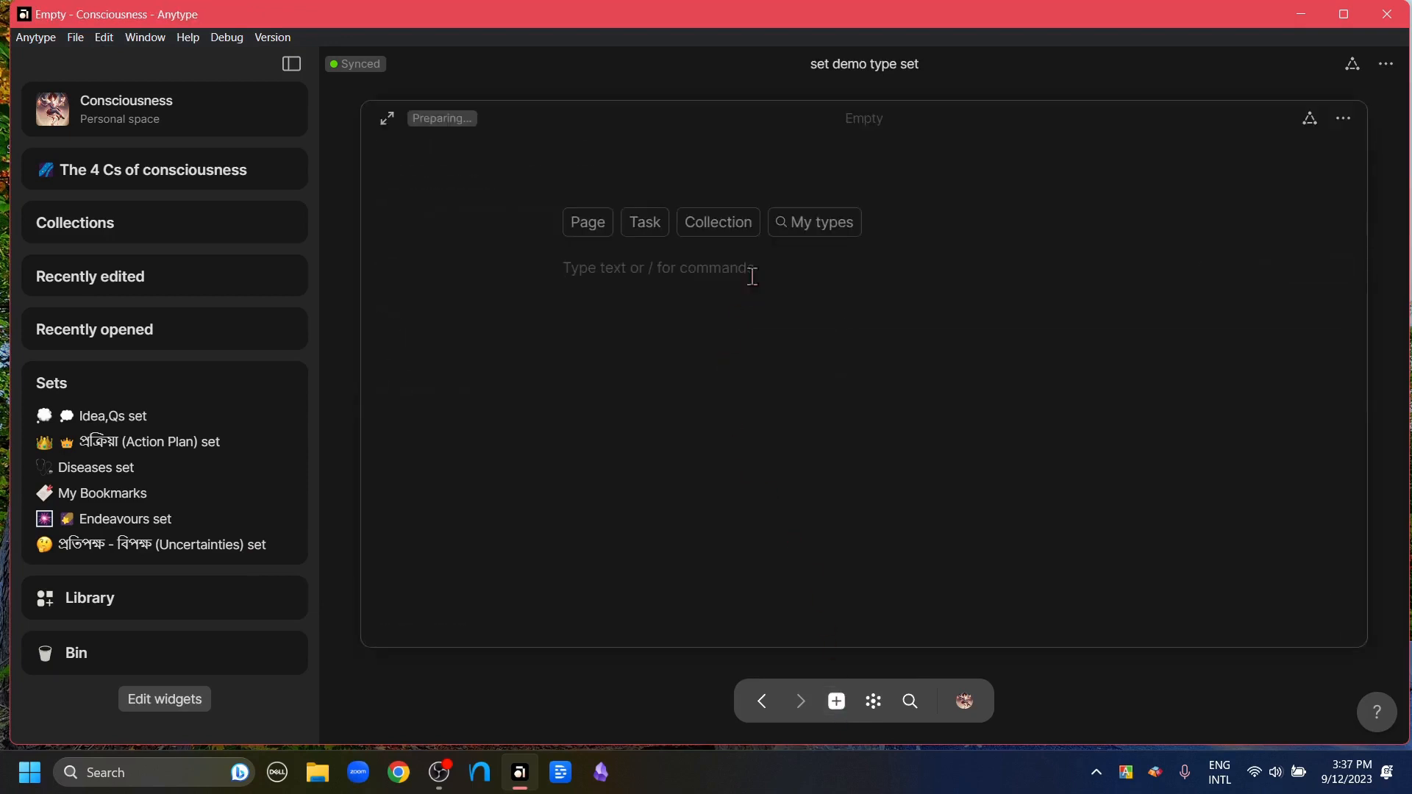
pyautogui.click(818, 225)
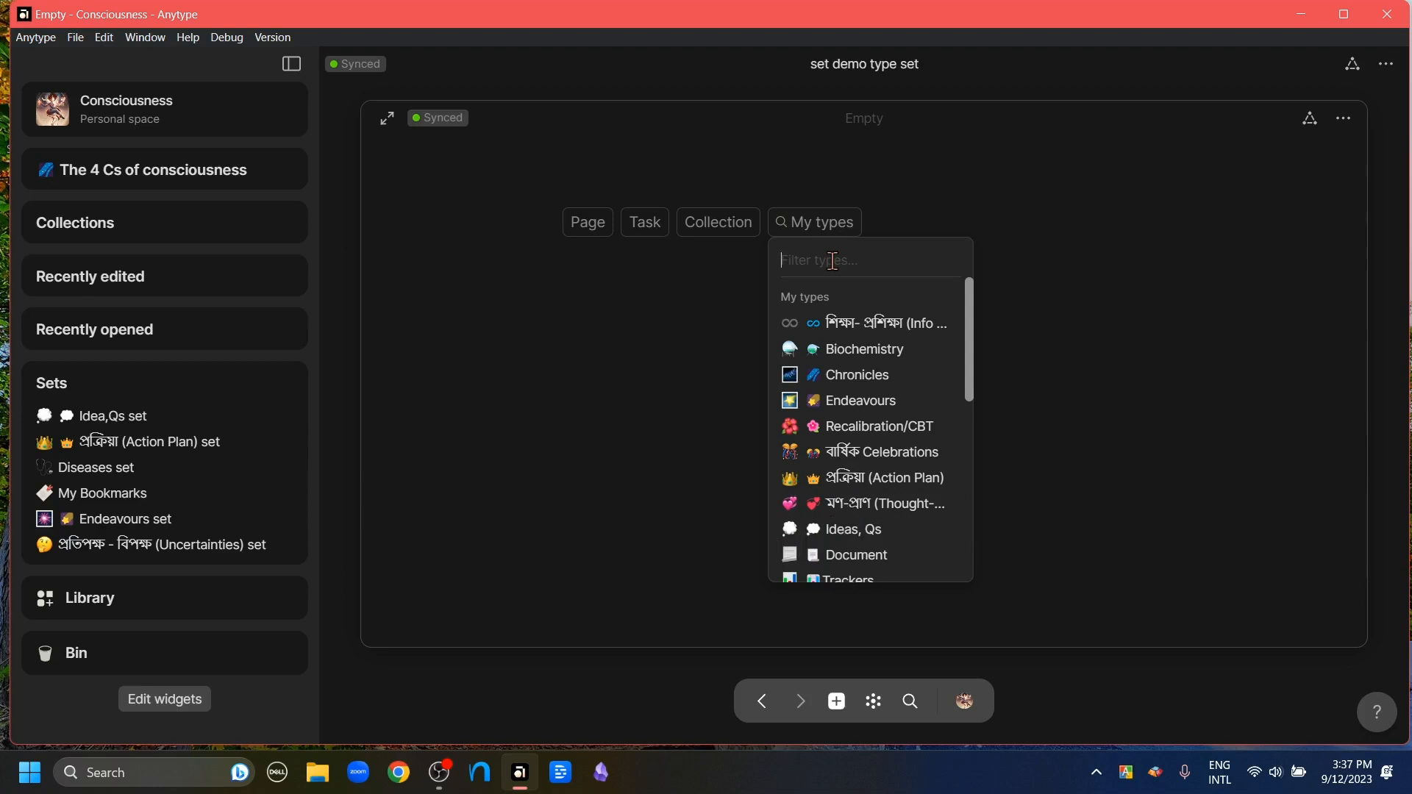
pyautogui.write('de')
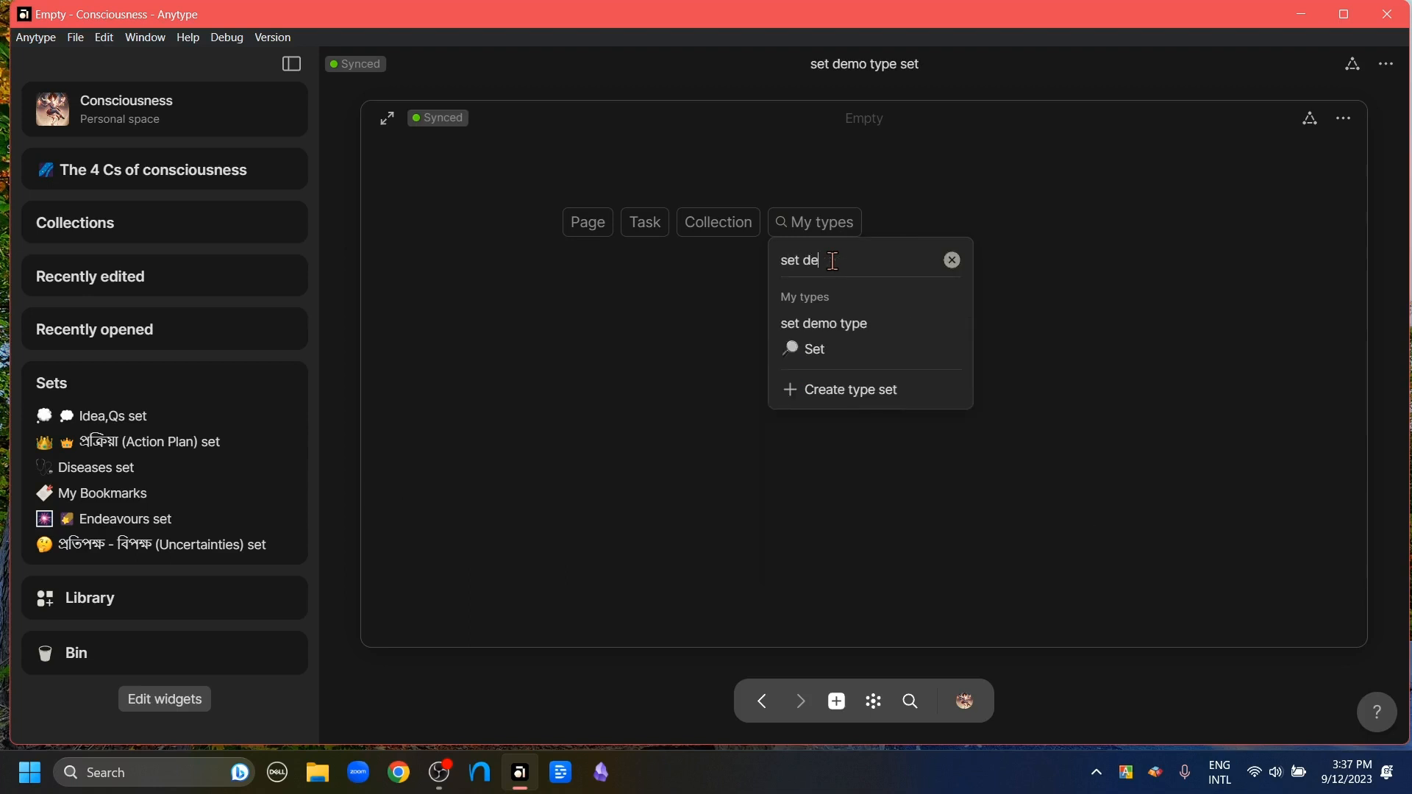
pyautogui.write('mo type  from object')
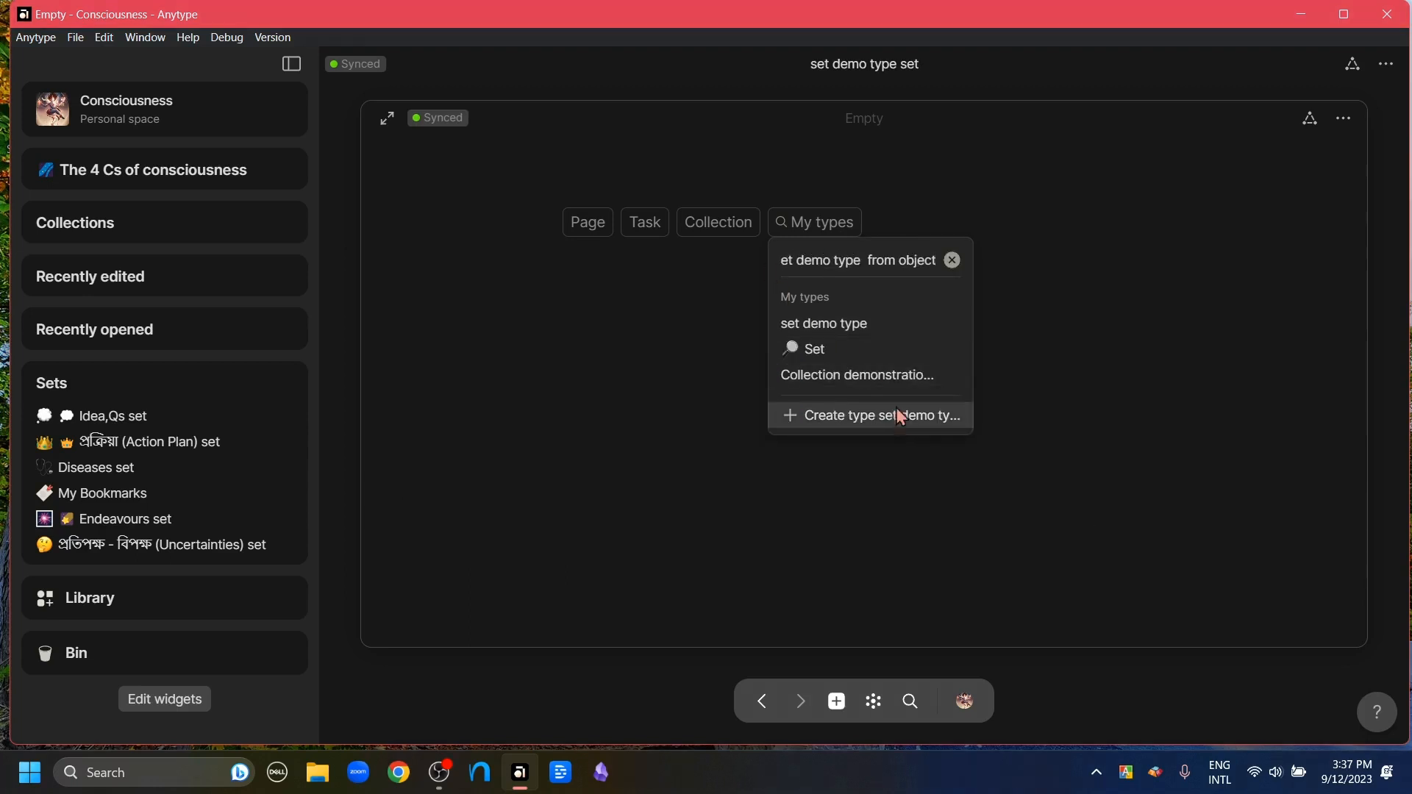
pyautogui.click(895, 418)
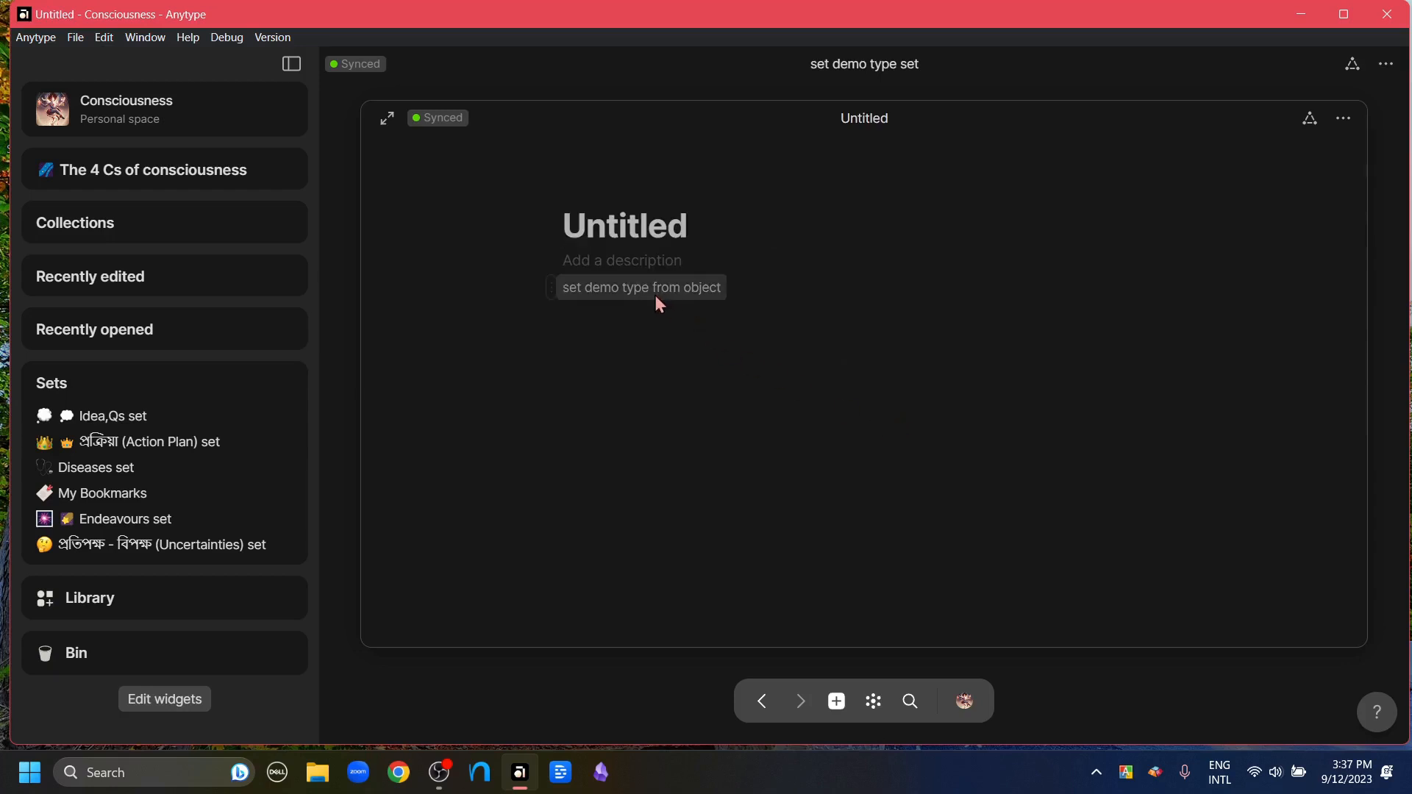
pyautogui.click(651, 228)
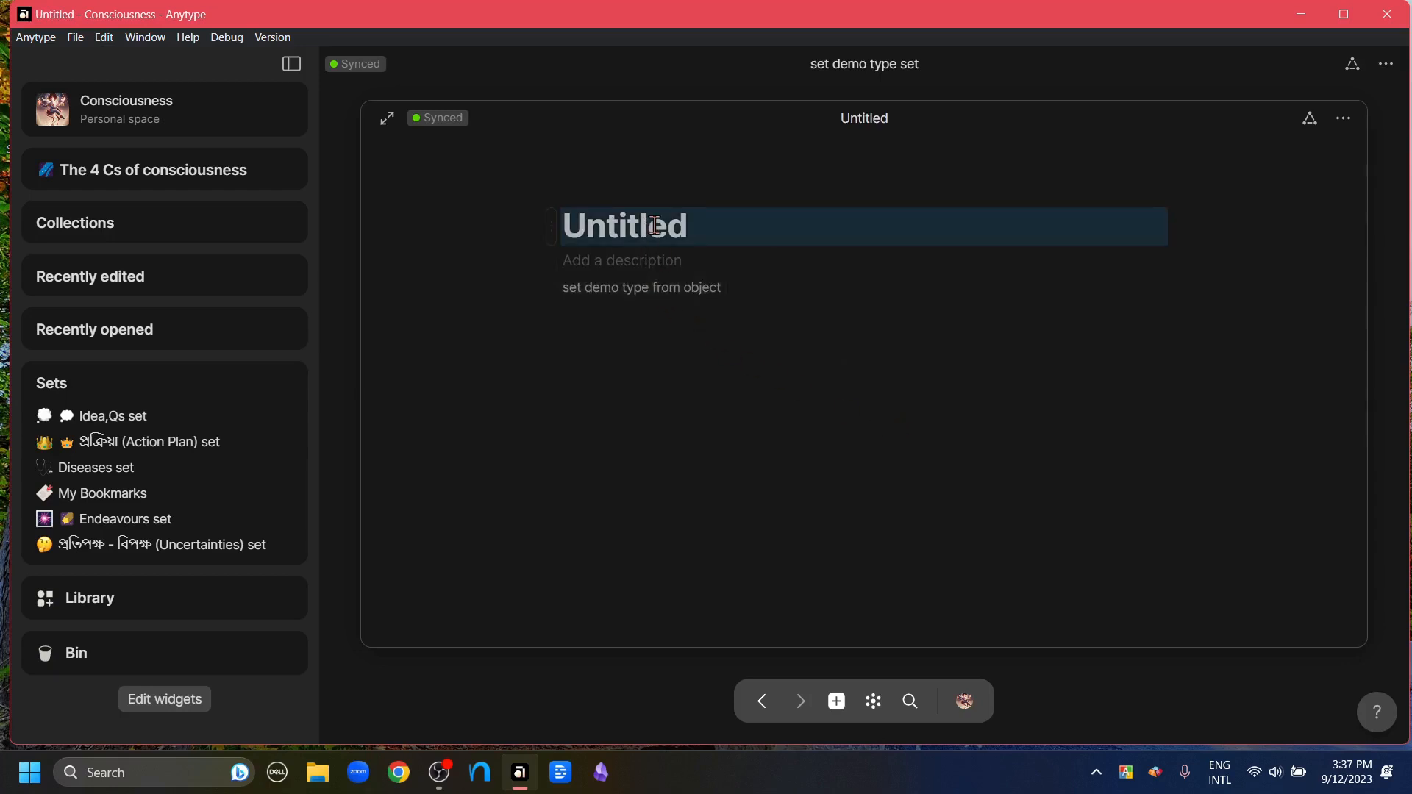
pyautogui.write('creating a set from object')
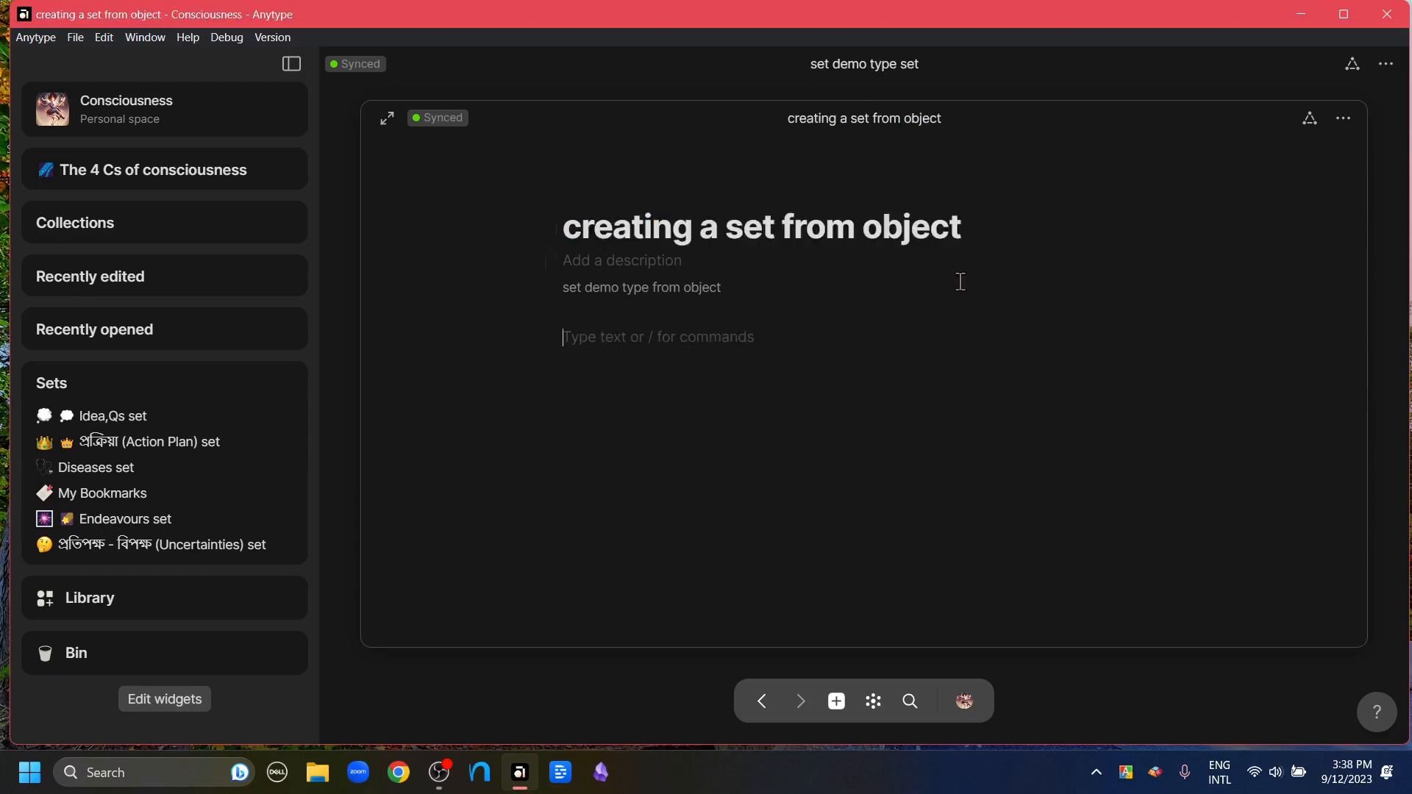
# - Create a set of set demo type from object out of the object's type and close the resulting set
pyautogui.click(647, 292)
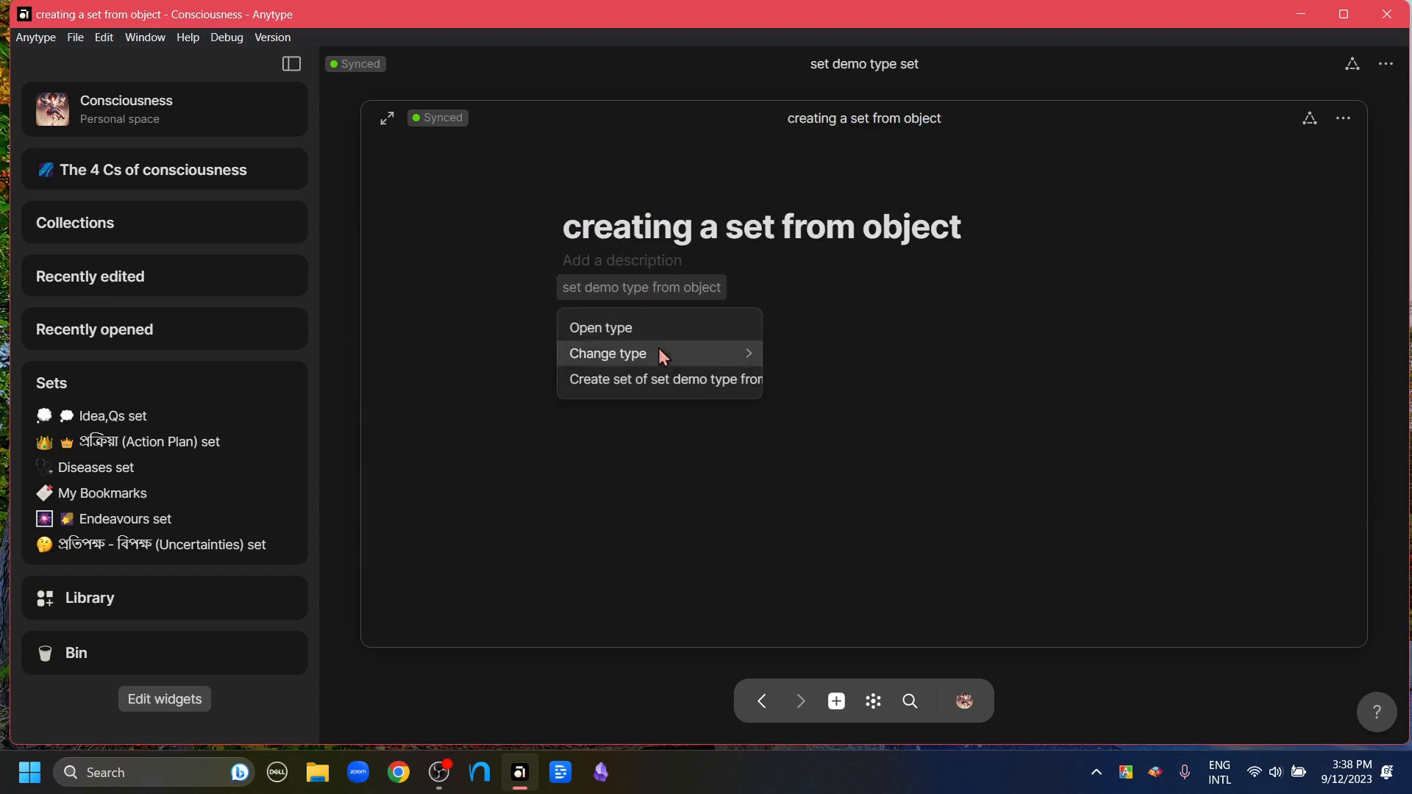
pyautogui.click(667, 386)
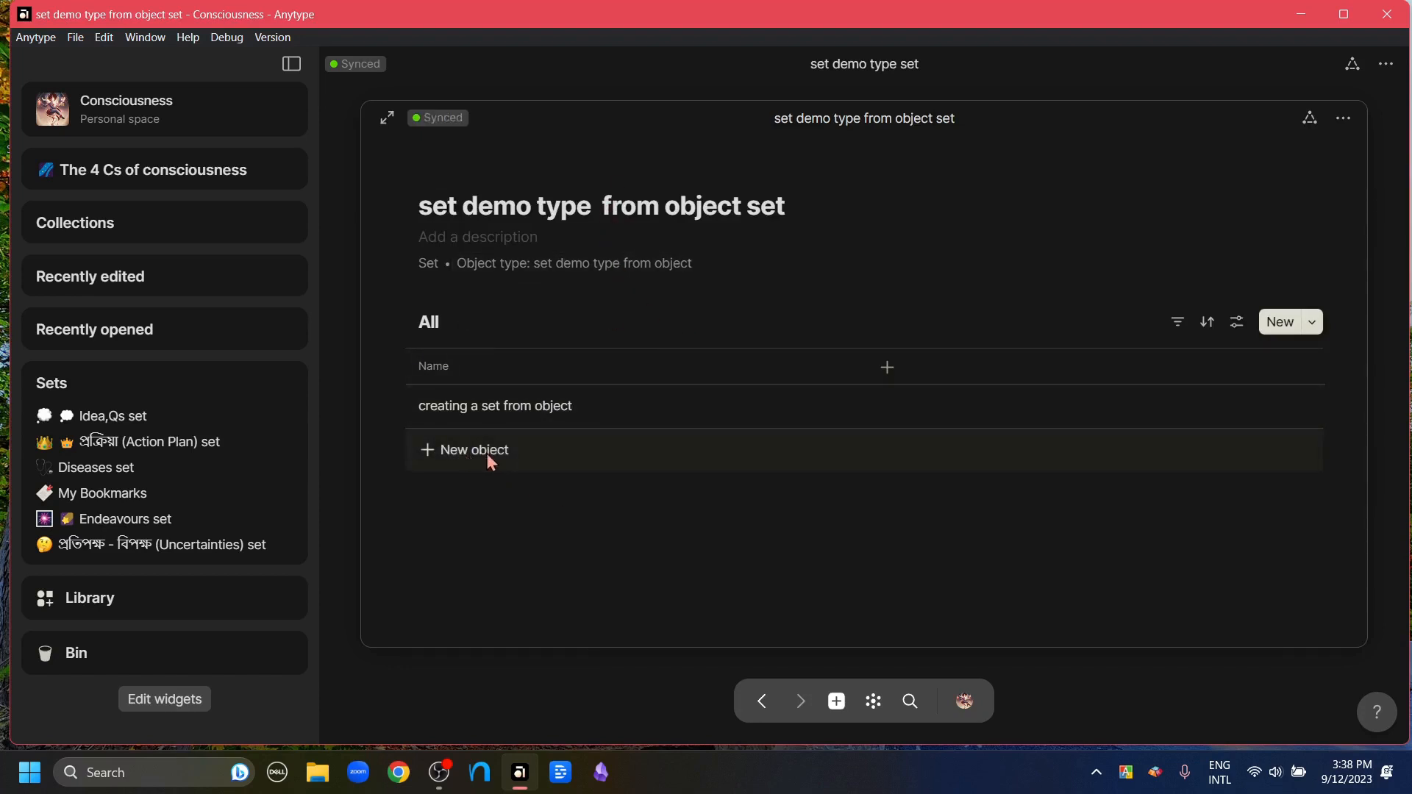
pyautogui.press('Escape')
# - View the full list of sets and open the set demo type set that has the flower icon
pyautogui.click(51, 383)
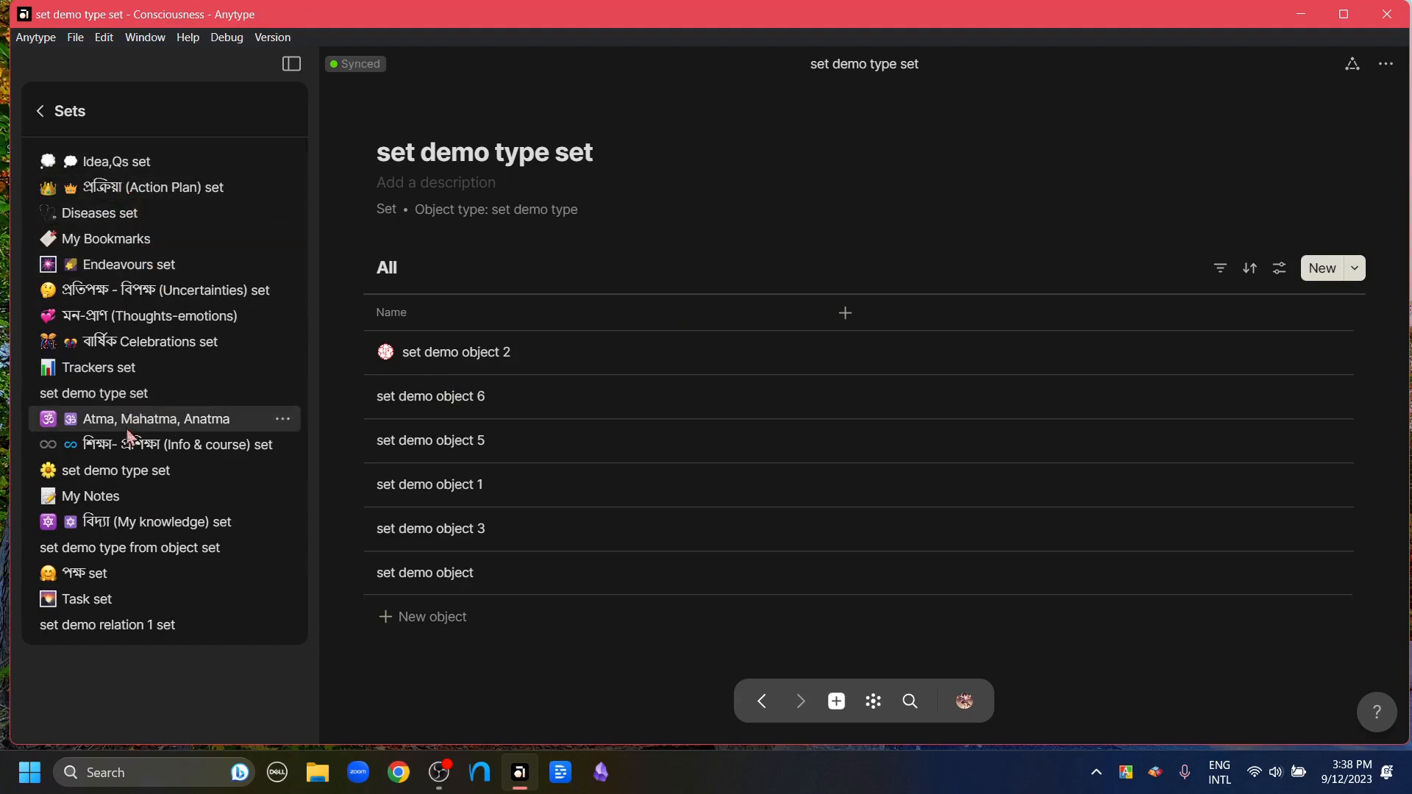
pyautogui.click(133, 472)
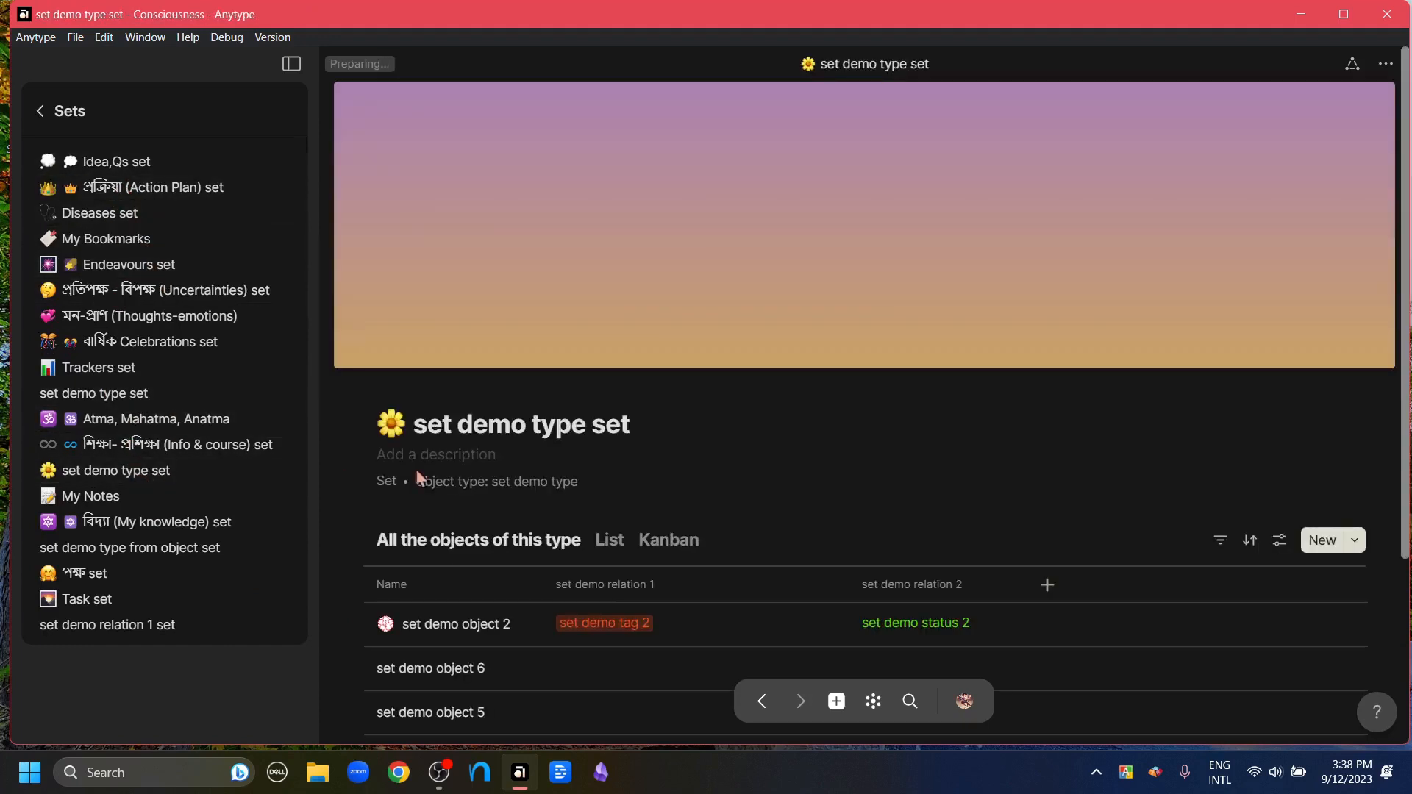
pyautogui.scroll(-3, 867, 461)
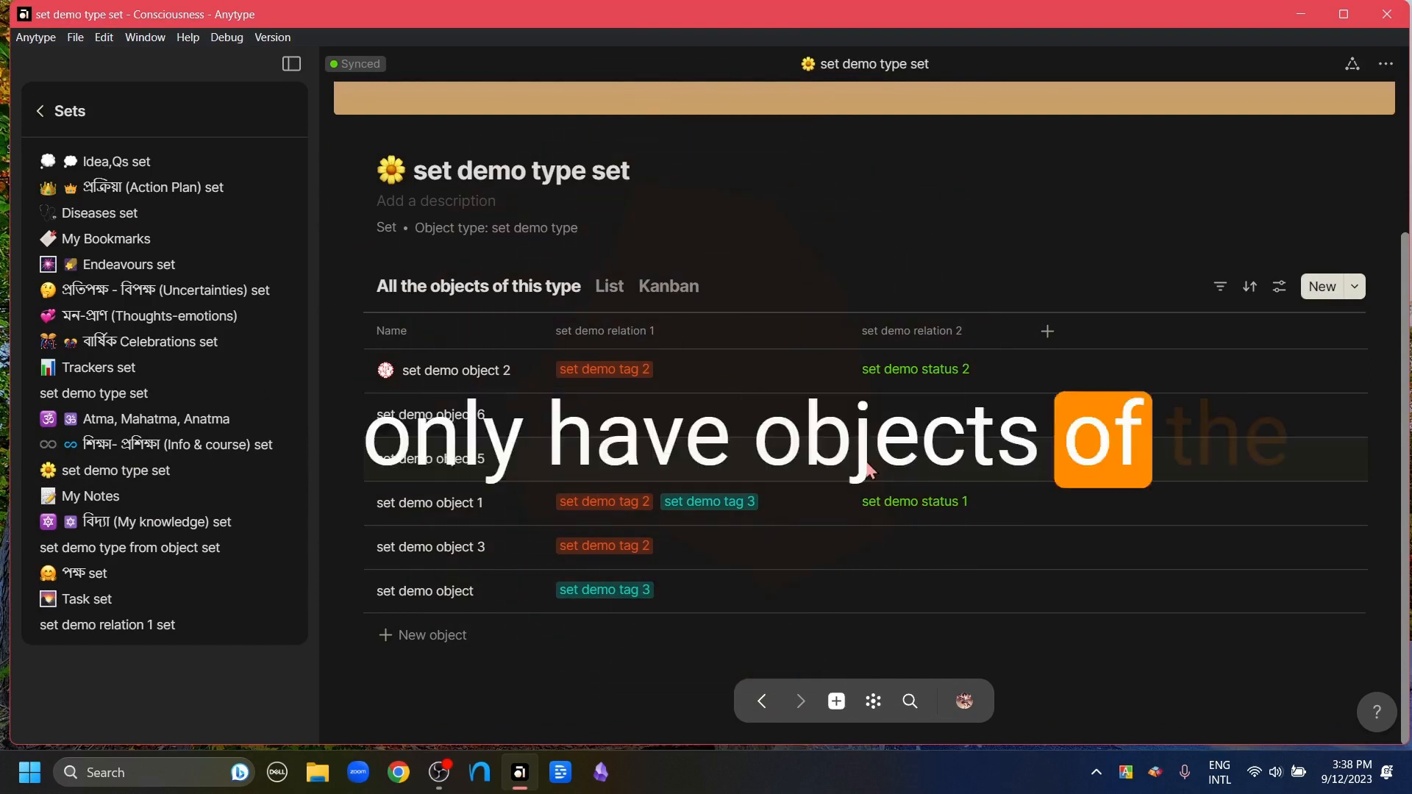
# - Inspect the set demo type set node's connections in the graph and reopen the set from its node
pyautogui.click(872, 703)
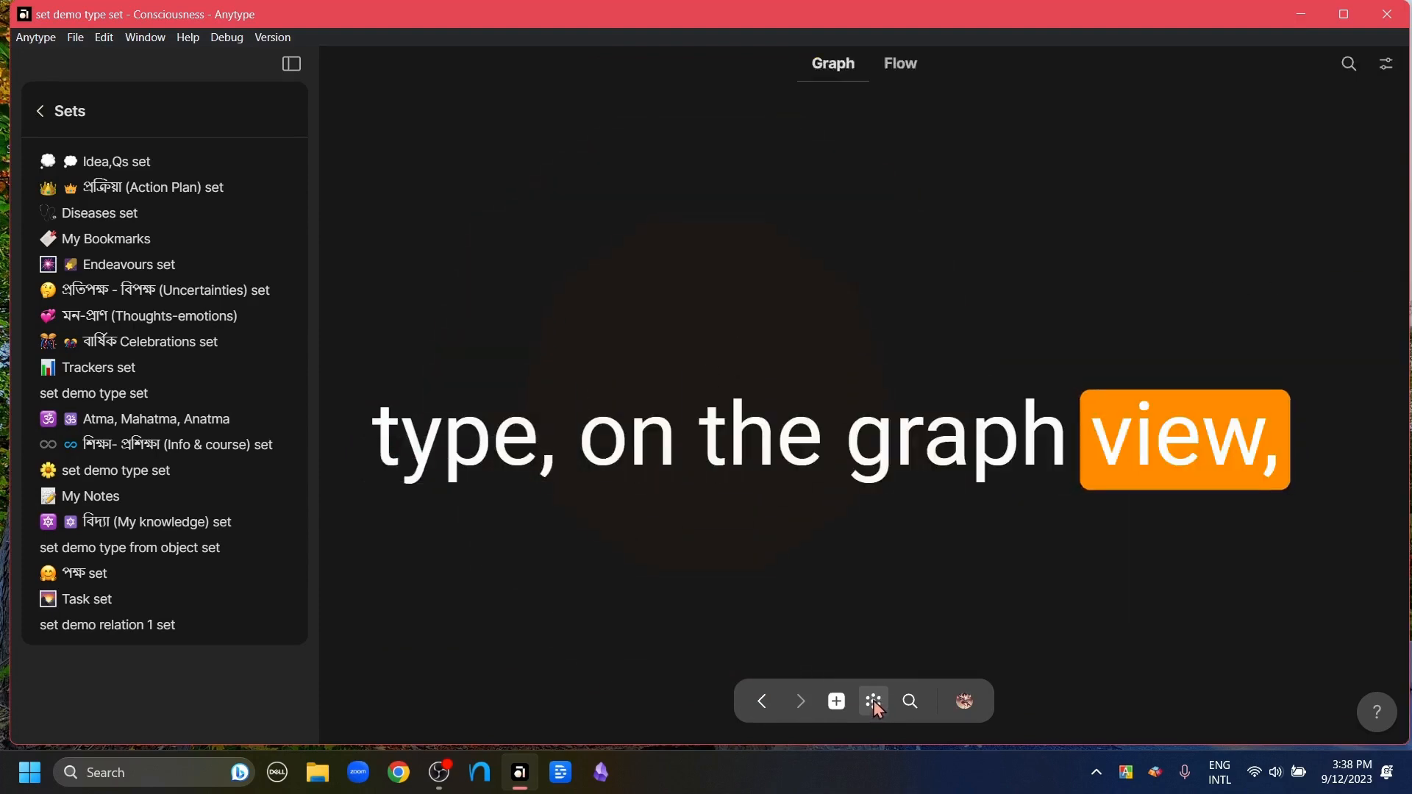
pyautogui.moveTo(892, 428)
pyautogui.mouseDown()
pyautogui.moveTo(965, 330)
pyautogui.moveTo(956, 338)
pyautogui.mouseUp()
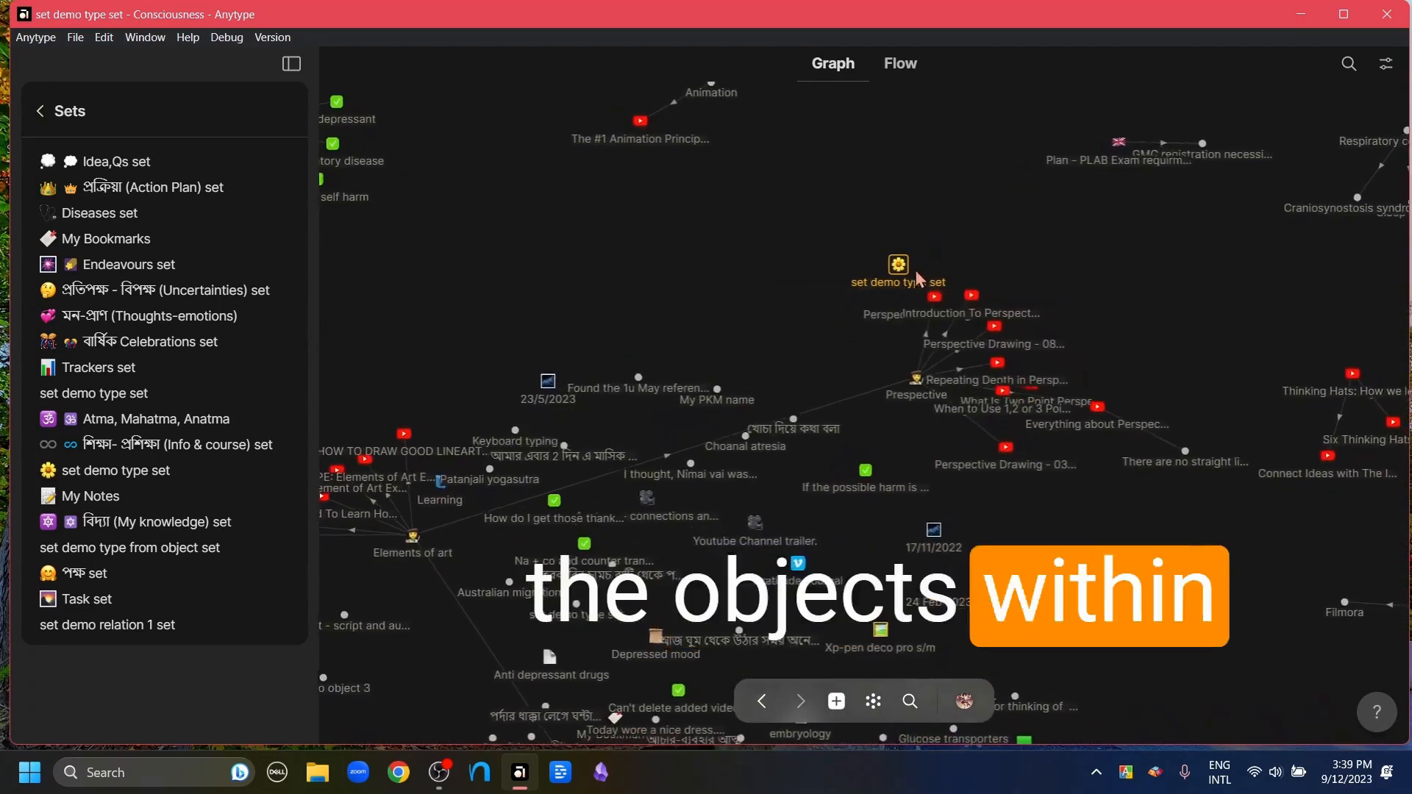
pyautogui.moveTo(900, 274); pyautogui.dragTo(992, 499)
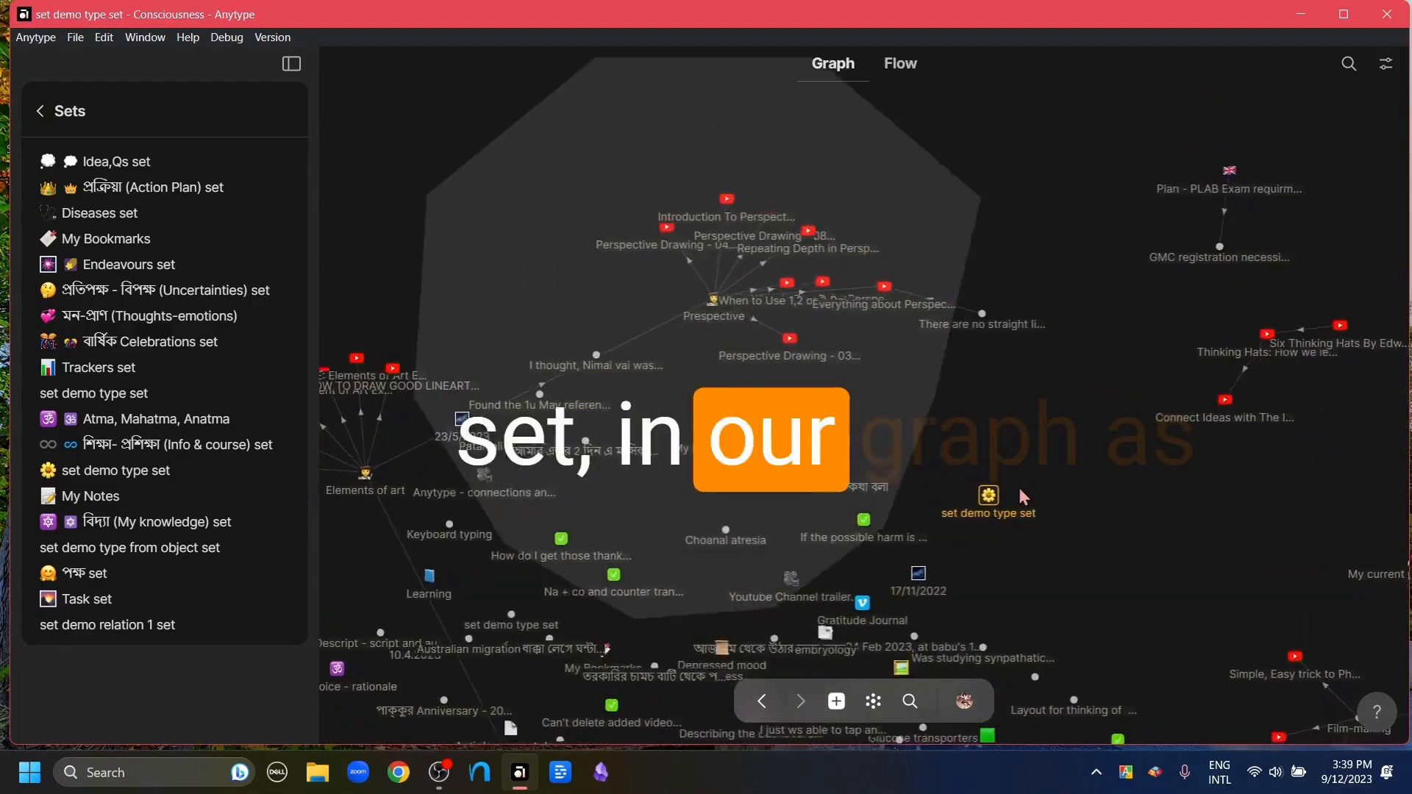
pyautogui.click(989, 498)
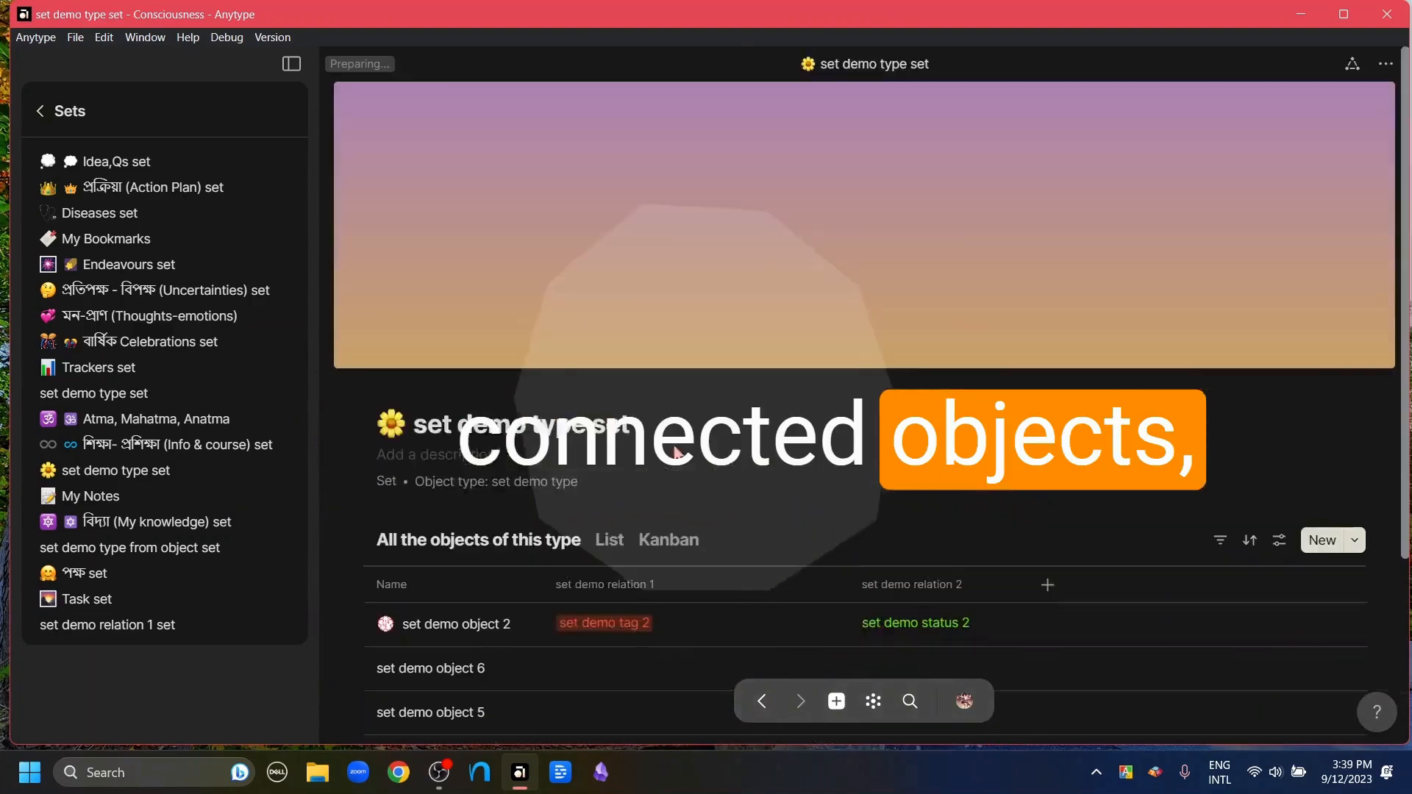
# - Turn the set demo type set into a collection
pyautogui.scroll(-2, 487, 360)
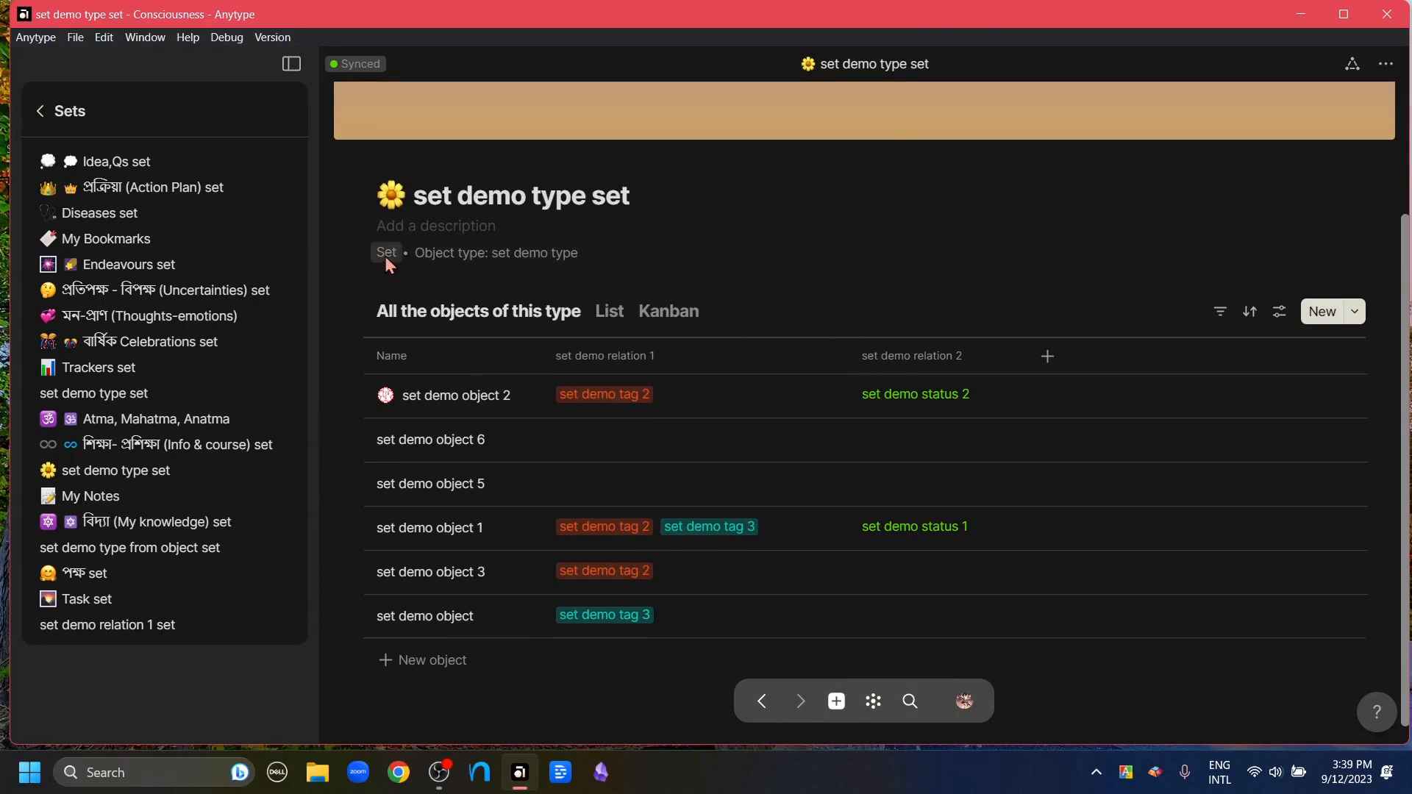
pyautogui.click(385, 254)
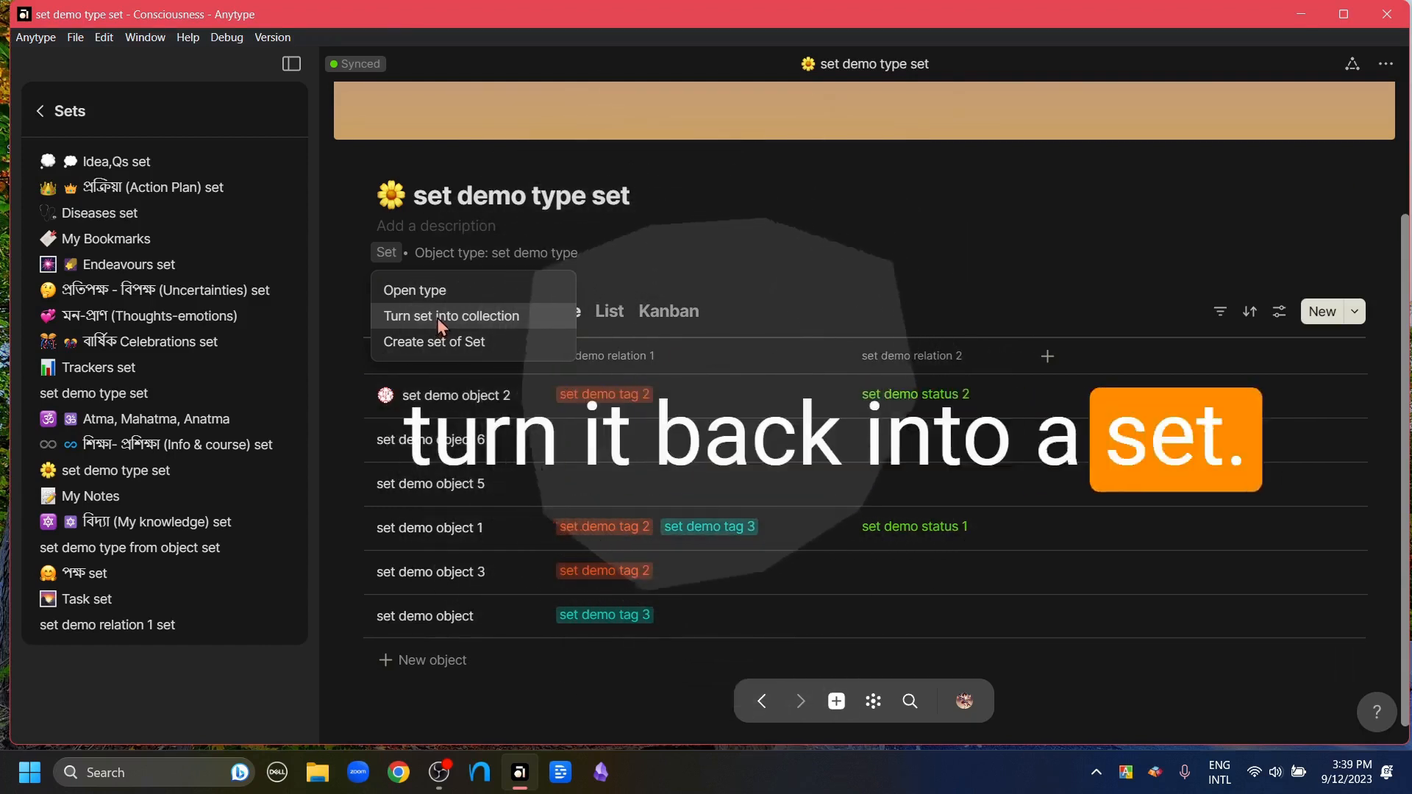
pyautogui.click(435, 317)
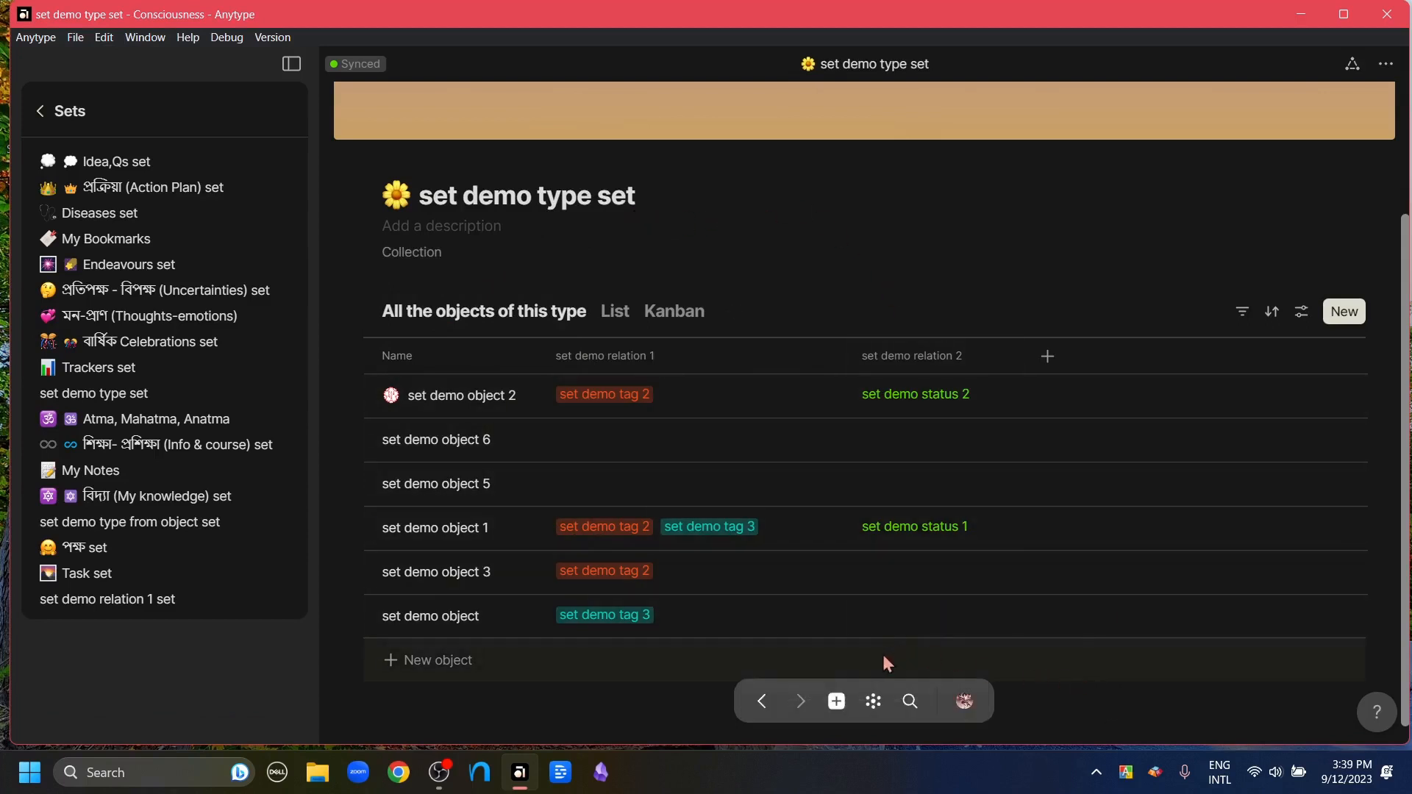
# - Inspect the collection's links to its objects in the graph and reopen the collection from its node
pyautogui.click(875, 702)
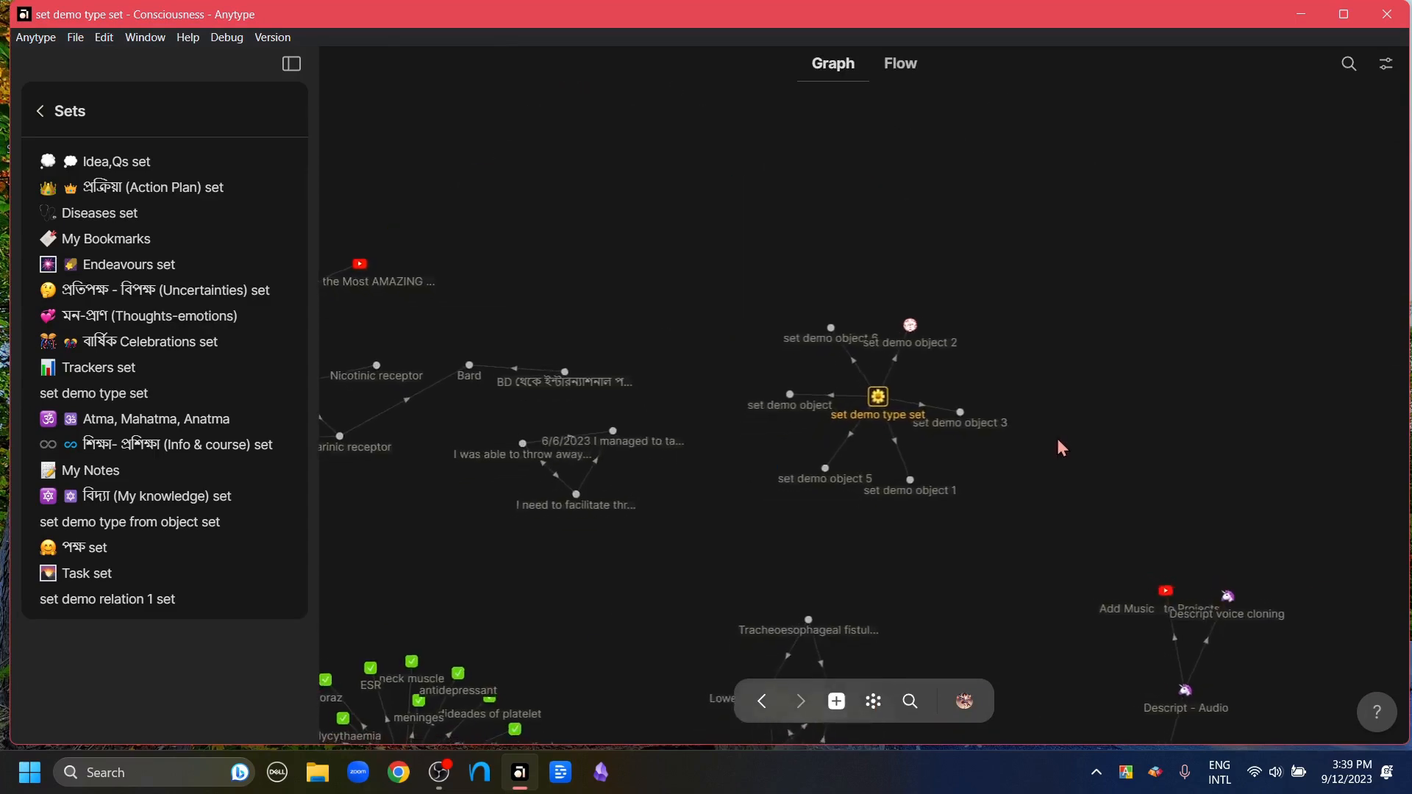
pyautogui.moveTo(896, 386); pyautogui.dragTo(987, 352)
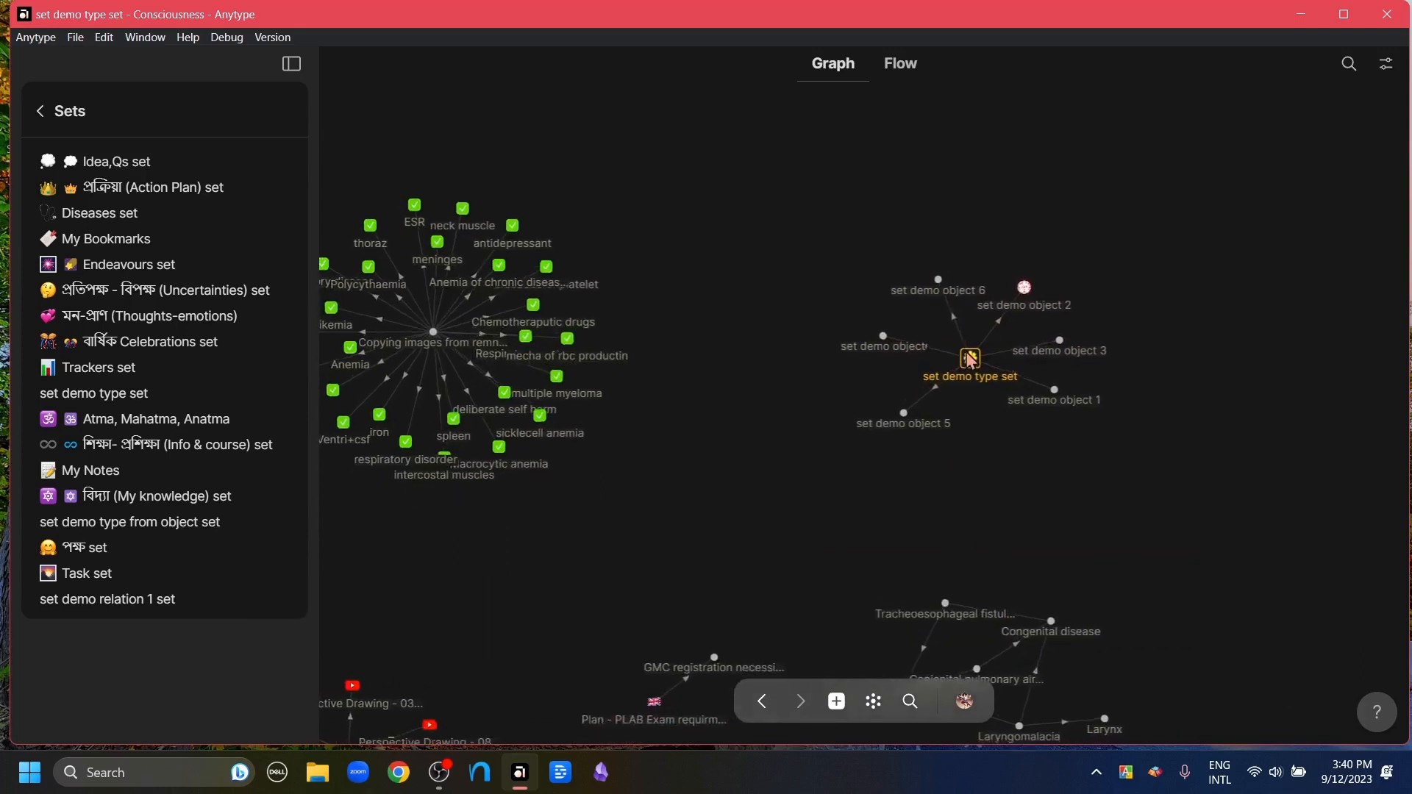
pyautogui.click(964, 357)
# - Add an object of type set demo type from object to the collection, titled object for collection with different types
pyautogui.scroll(-3, 915, 500)
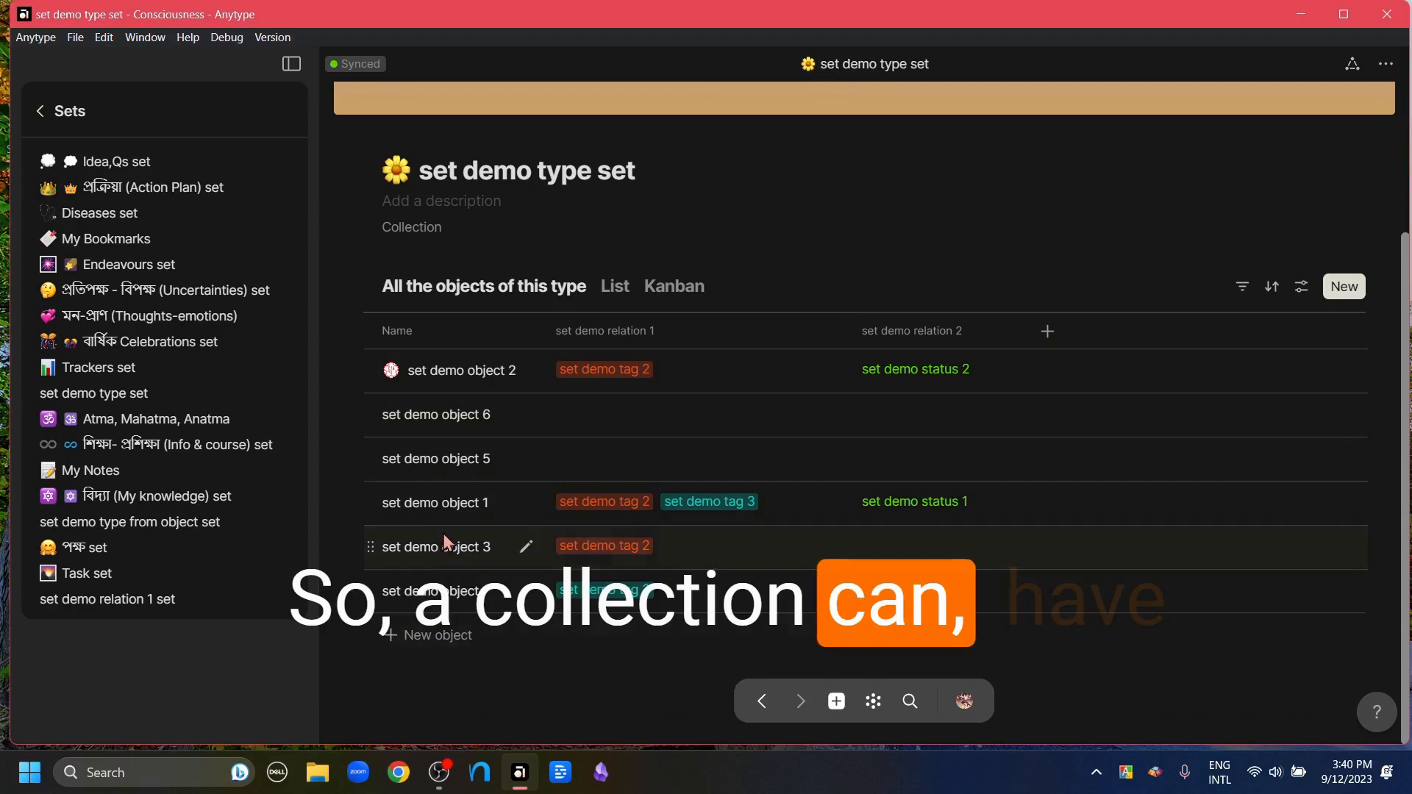
pyautogui.click(414, 637)
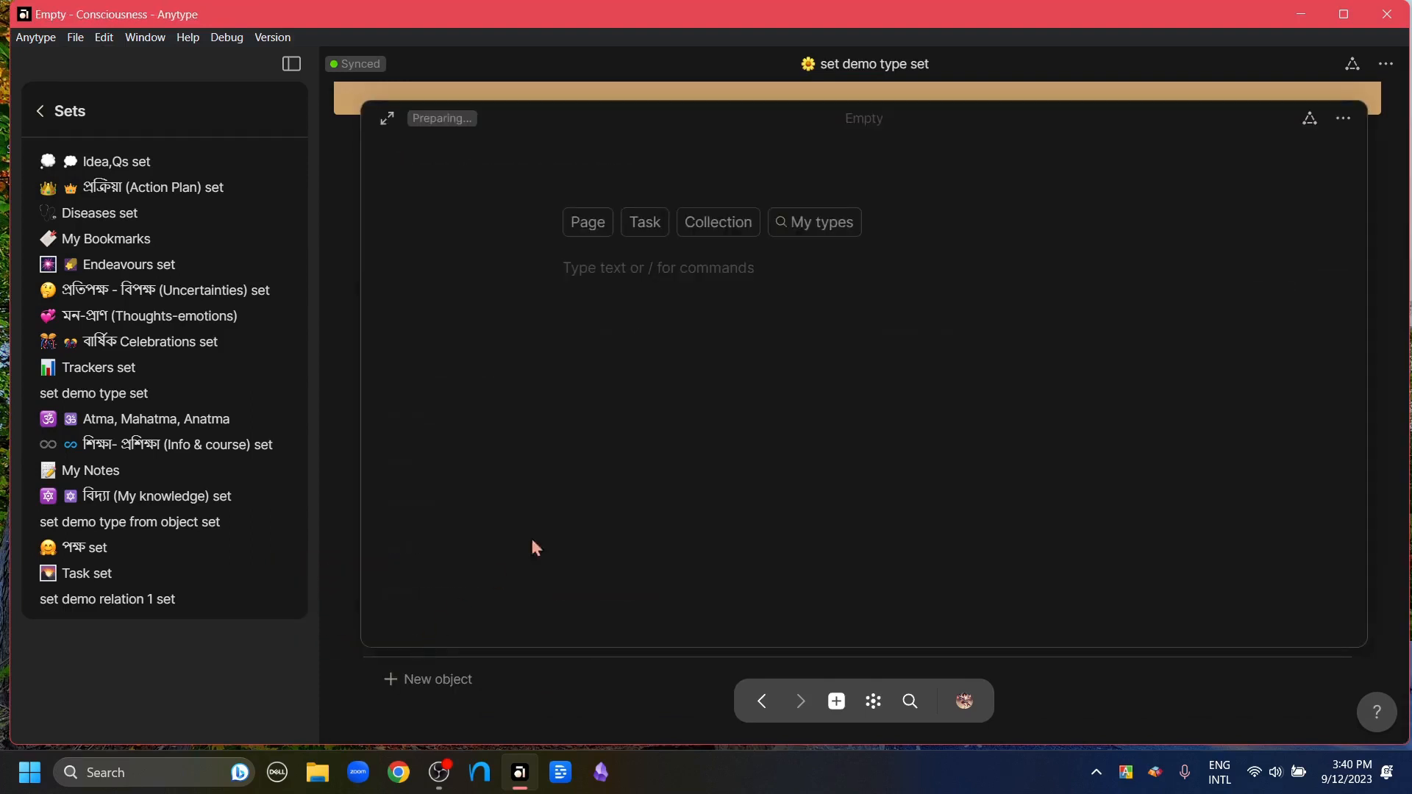
pyautogui.click(816, 225)
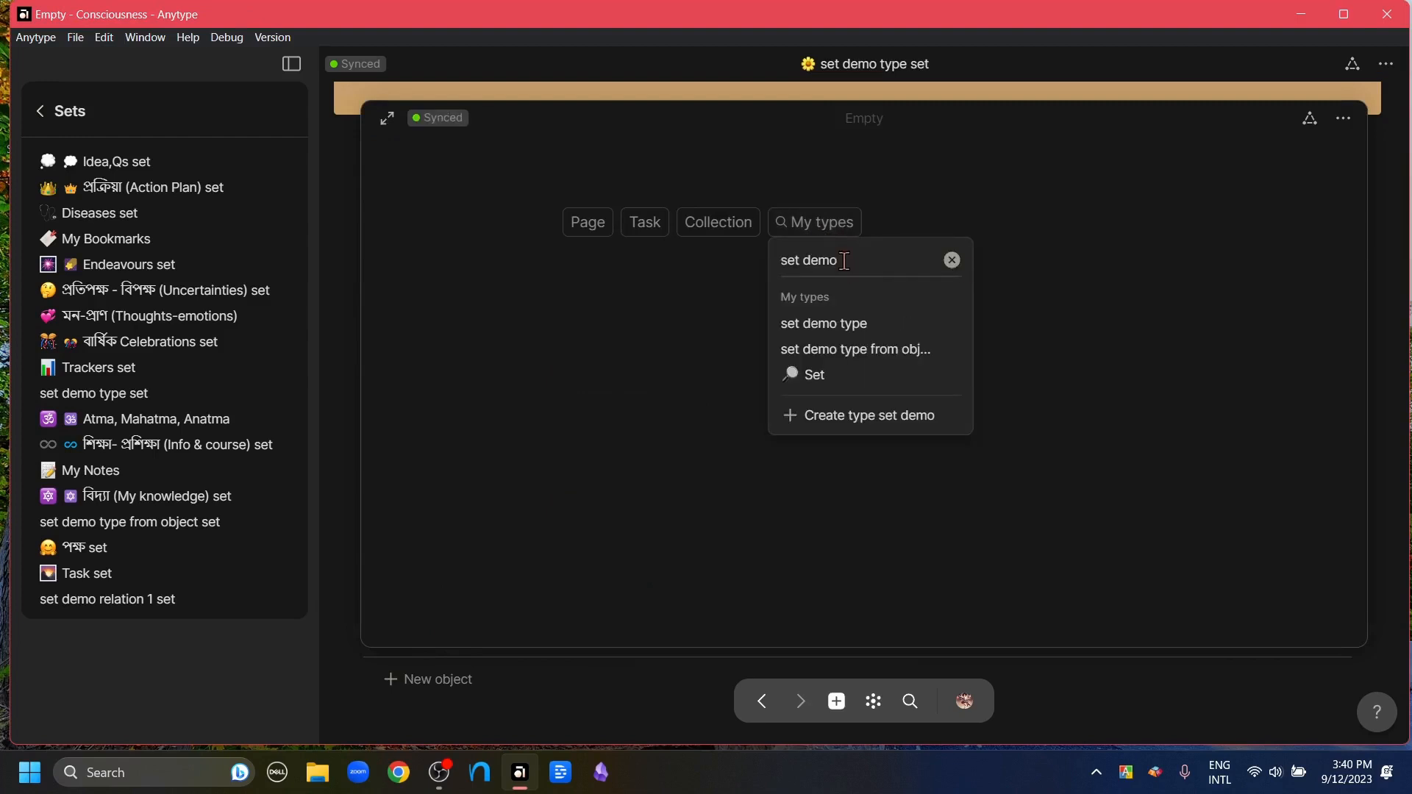
pyautogui.click(909, 350)
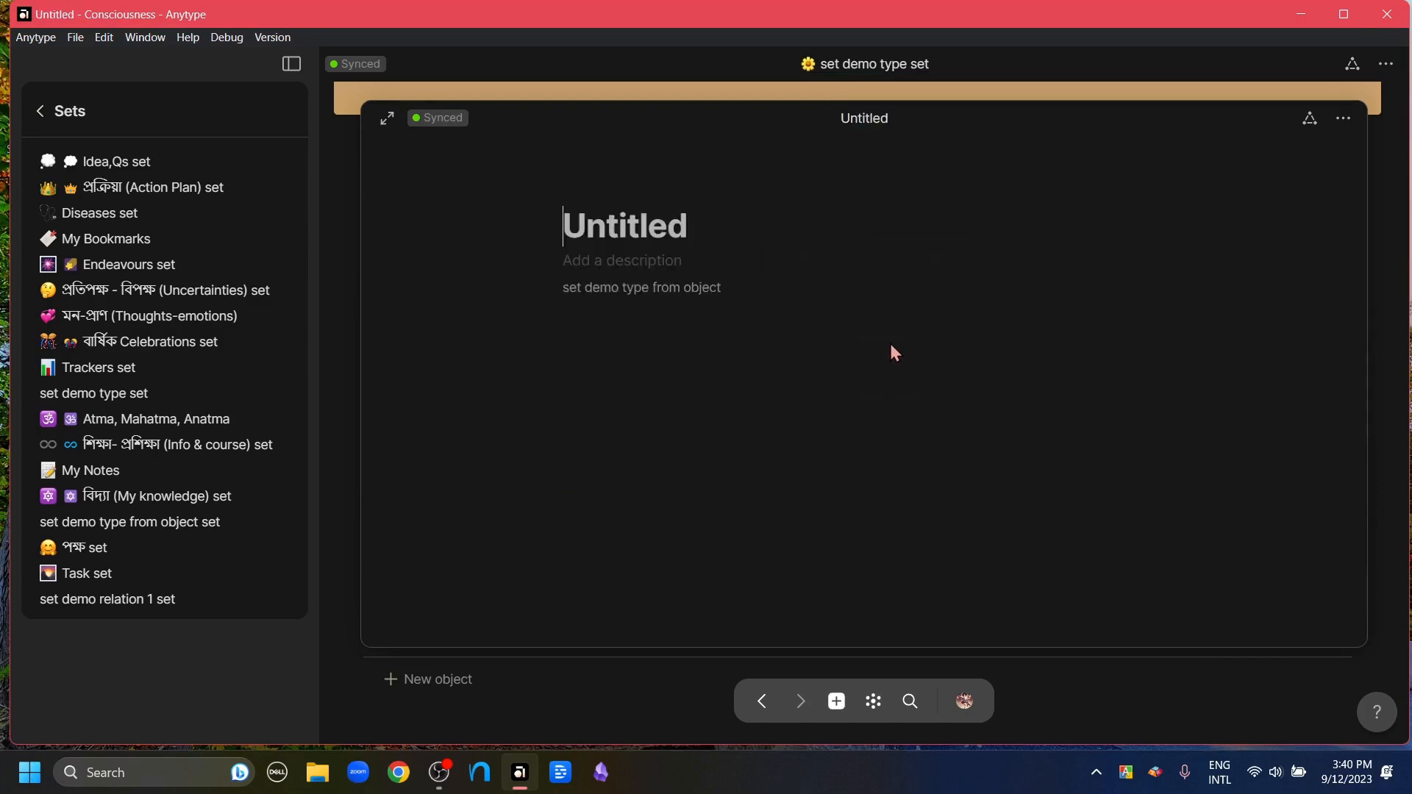
pyautogui.press('Escape')
# - Show the Object type relation as a column in the collection's All the objects of this type view
pyautogui.click(1047, 331)
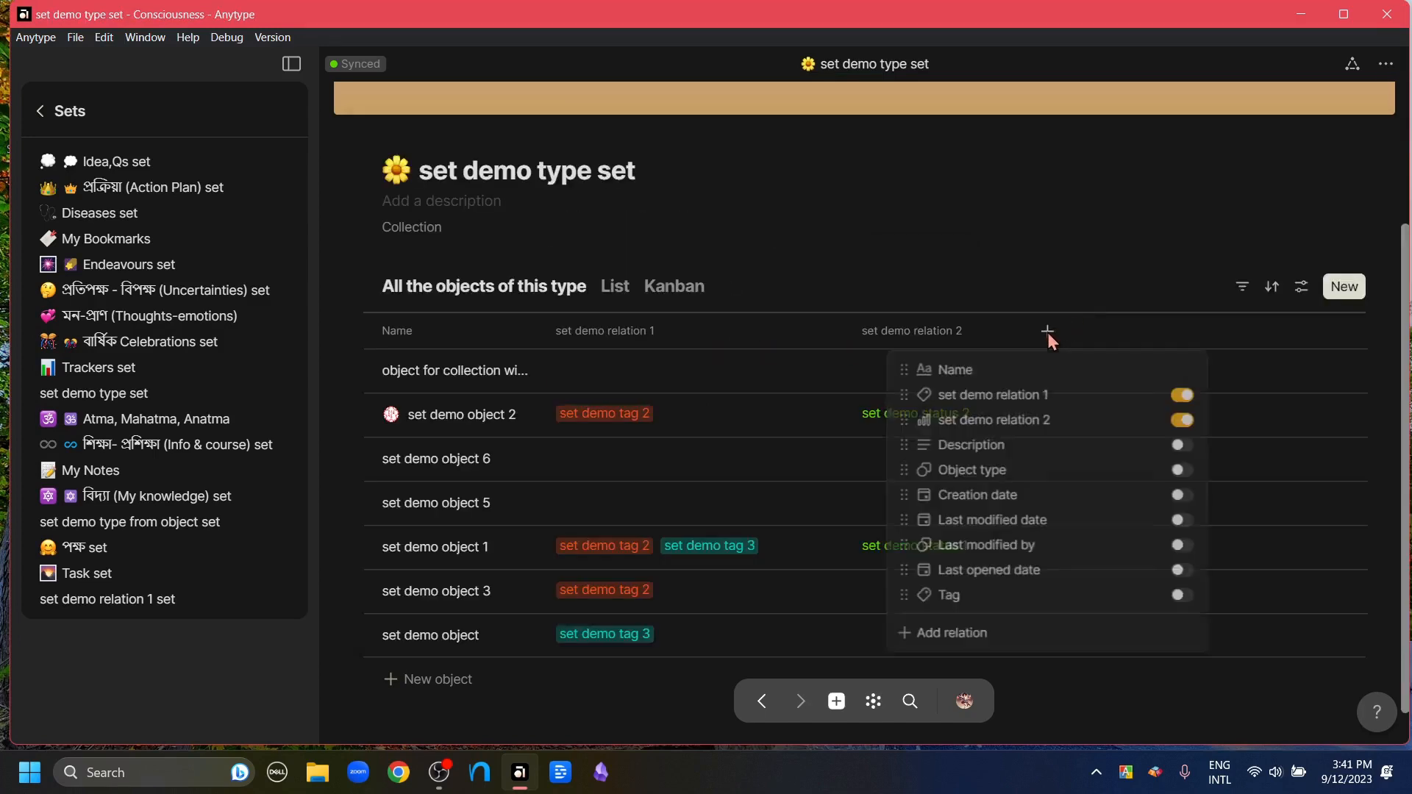
pyautogui.click(1184, 473)
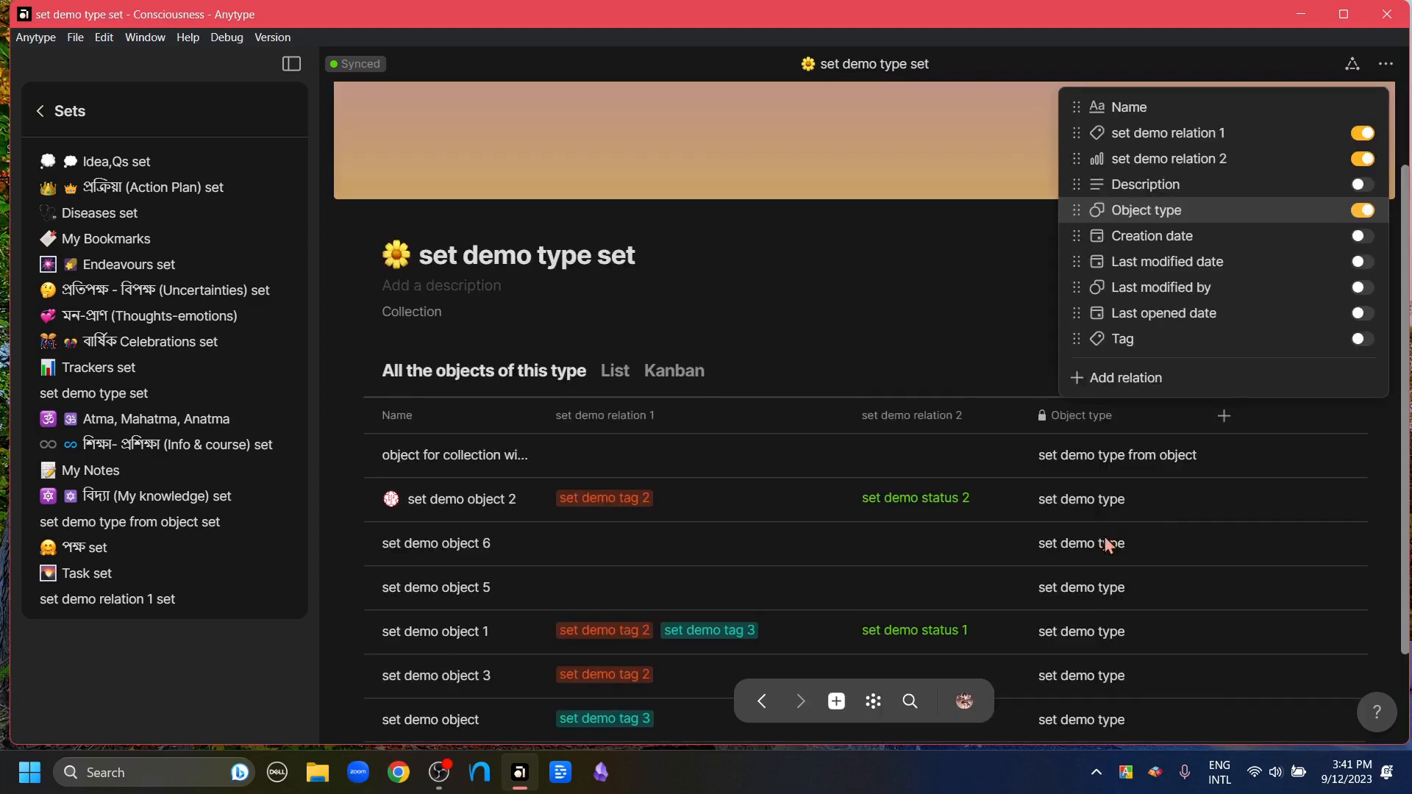
pyautogui.click(850, 301)
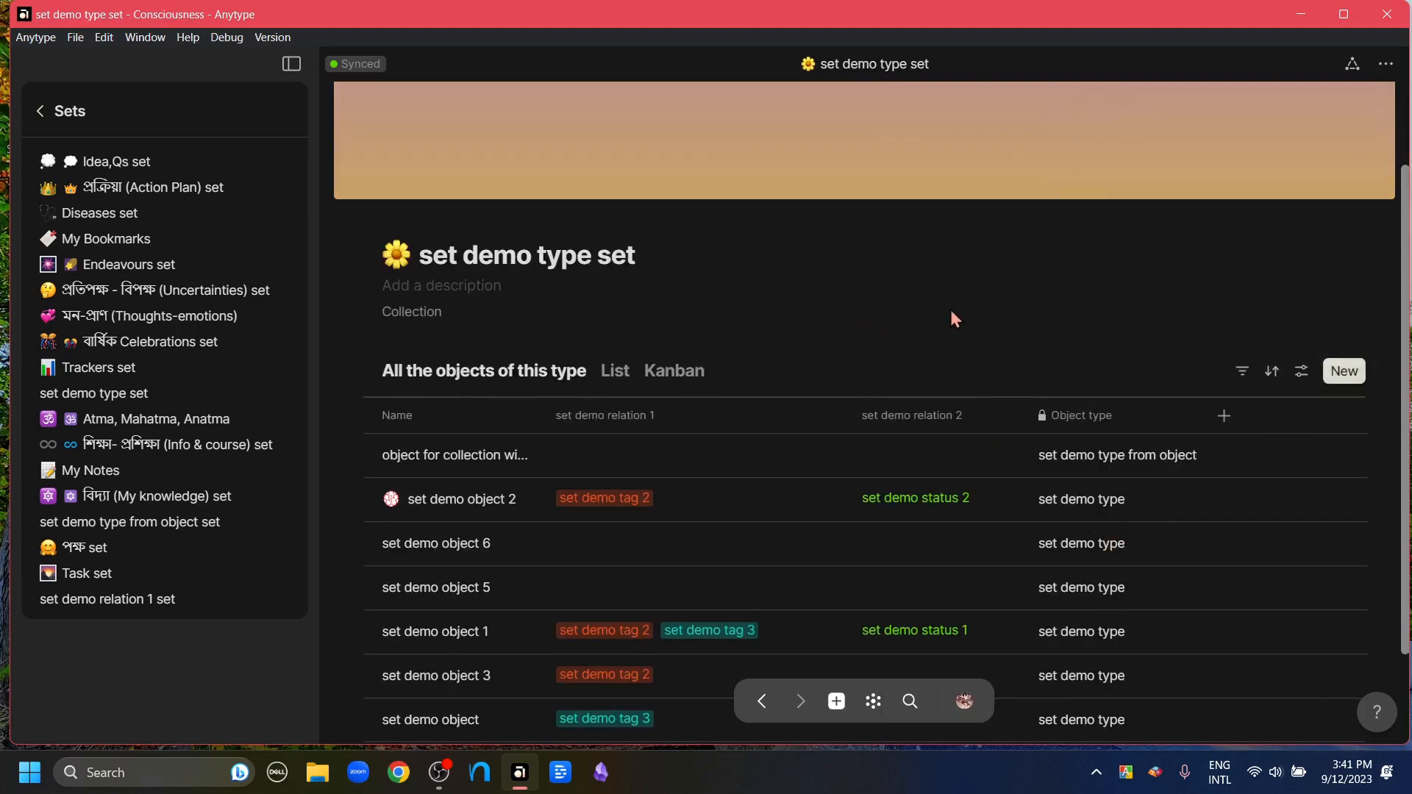
# - Give the object for collection with different types an orange heart icon and return to the collection
pyautogui.scroll(-2, 955, 319)
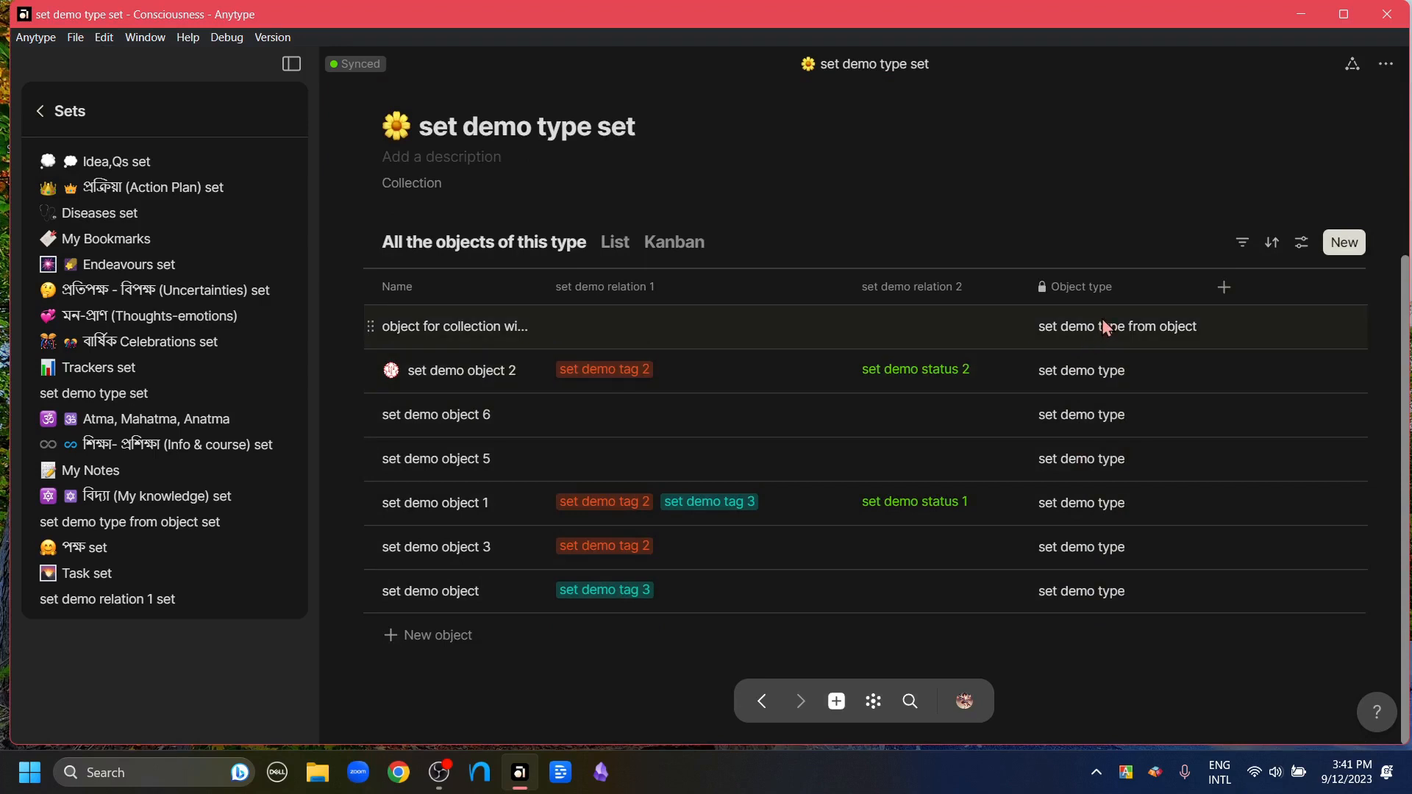
pyautogui.click(445, 328)
pyautogui.click(583, 189)
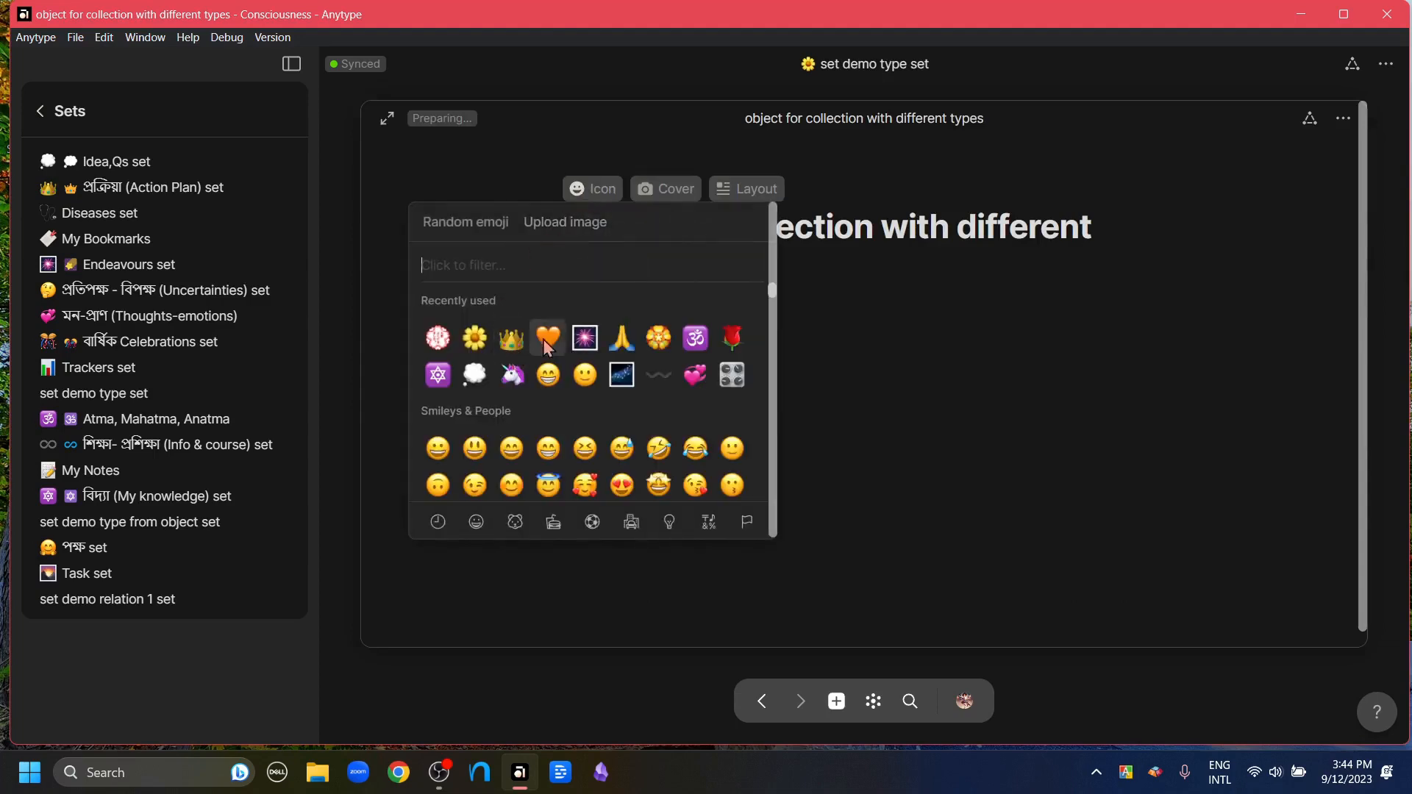
pyautogui.click(548, 338)
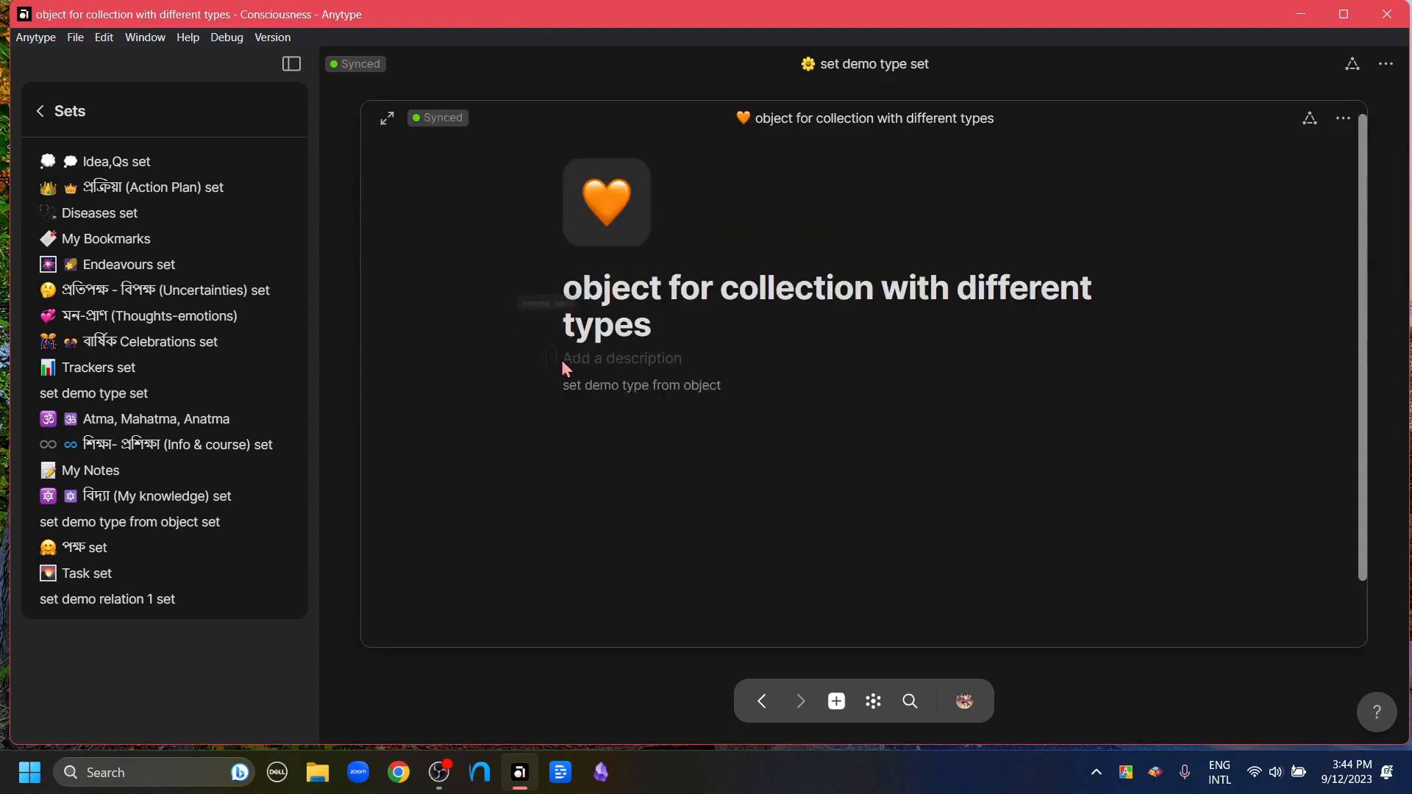
pyautogui.click(607, 692)
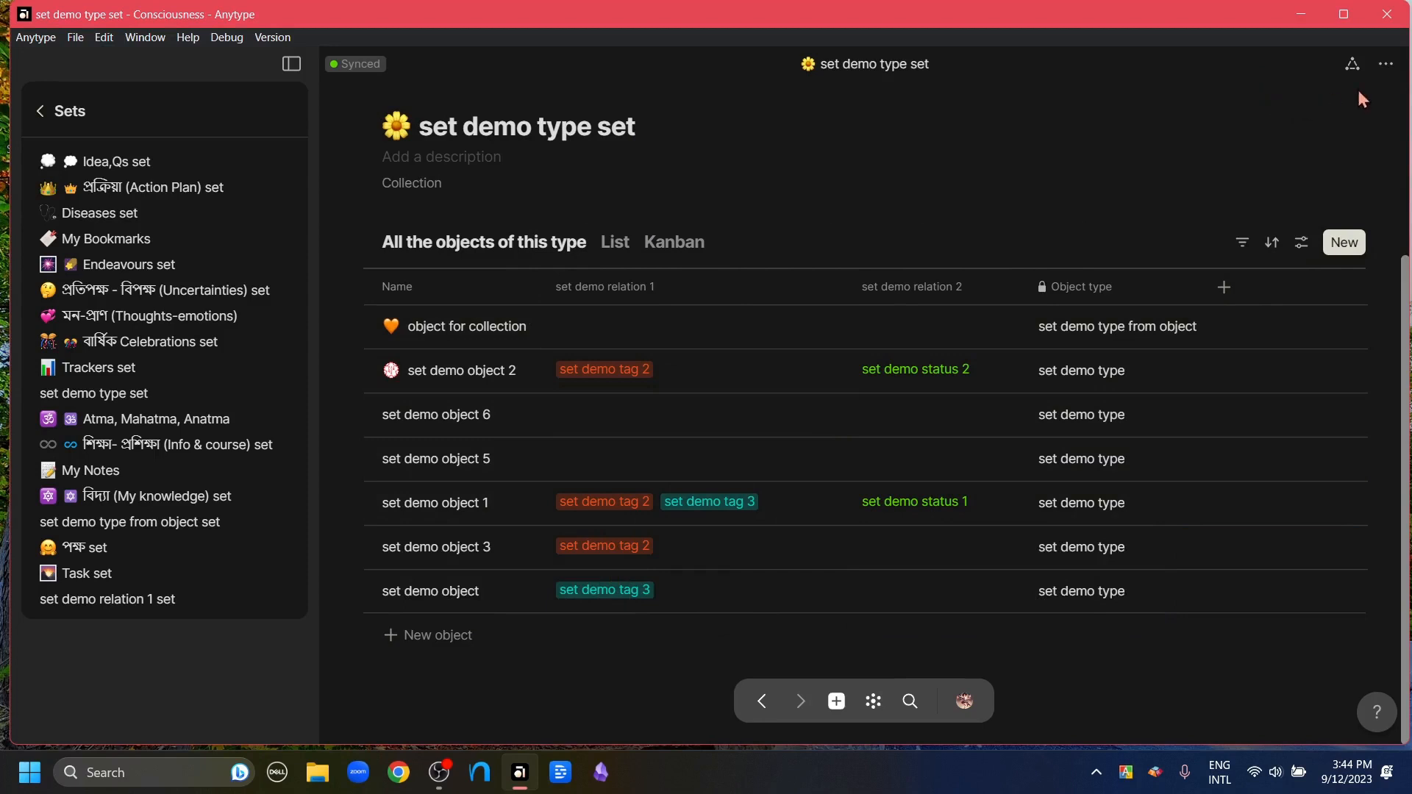
# - Link the set demo type set collection to the English page
pyautogui.click(1385, 66)
pyautogui.moveTo(1296, 202)
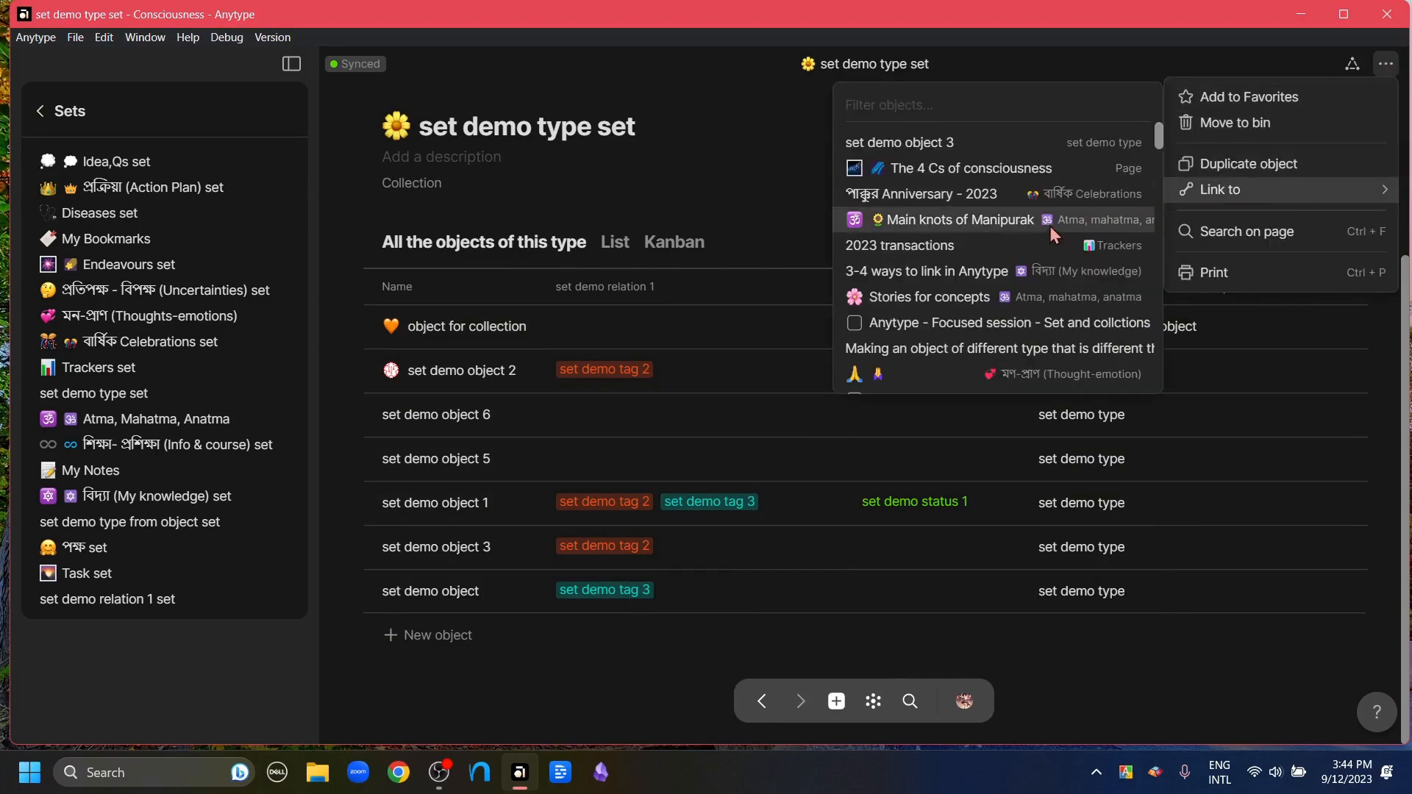
pyautogui.moveTo(1160, 134)
pyautogui.mouseDown()
pyautogui.moveTo(1168, 278)
pyautogui.moveTo(1150, 122)
pyautogui.mouseUp()
pyautogui.scroll(-2, 1010, 318)
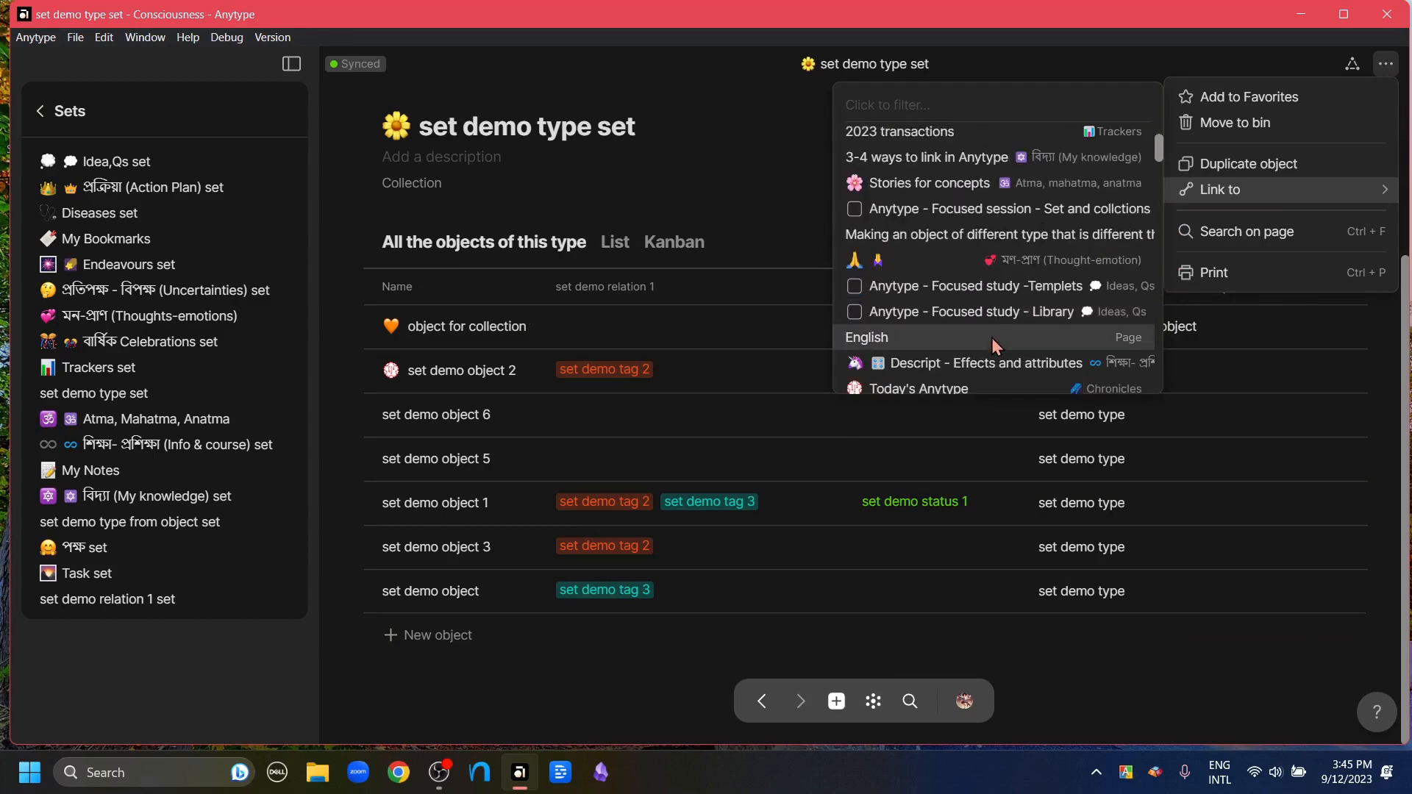
pyautogui.click(993, 338)
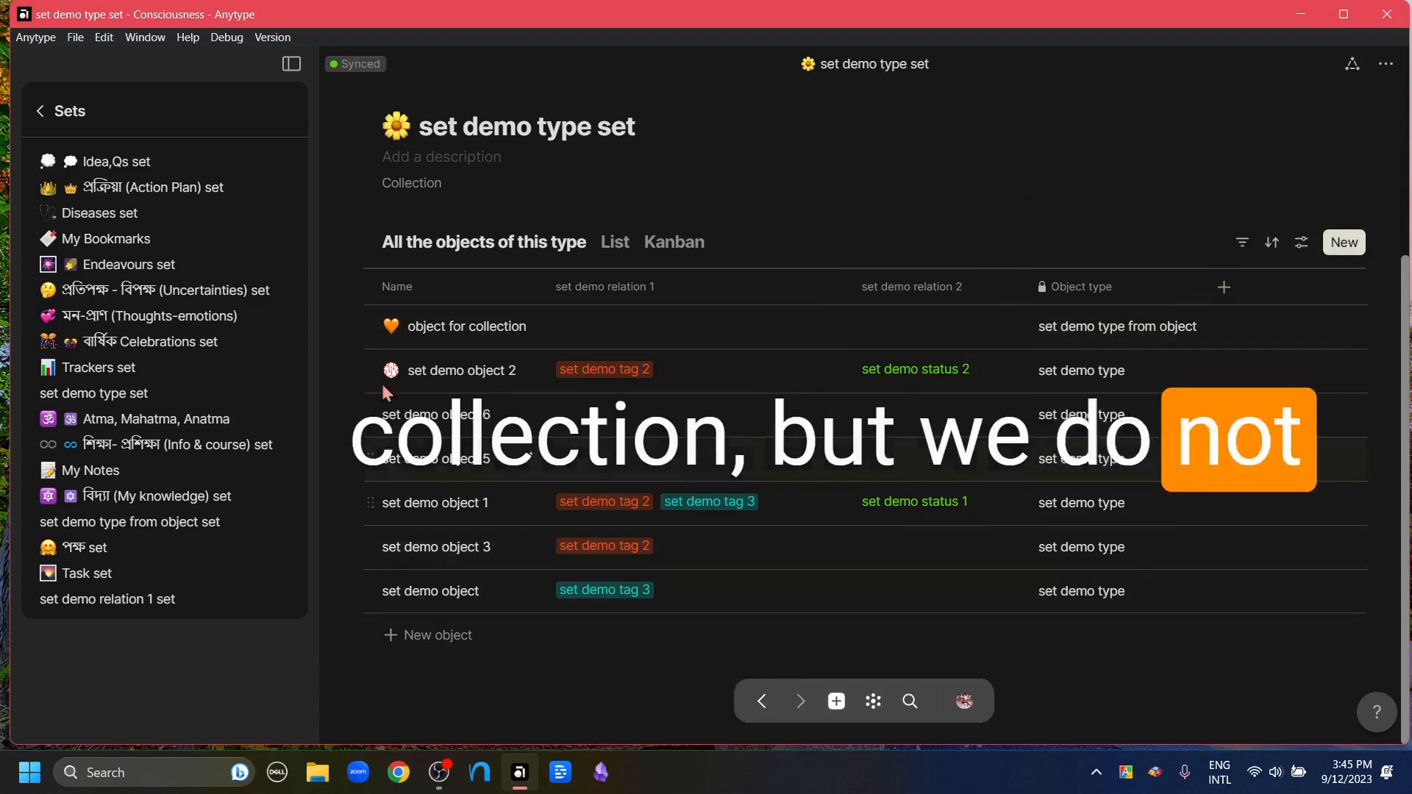
# - Trace the link between the English page and the collection in the graph, and reopen the collection
pyautogui.click(873, 701)
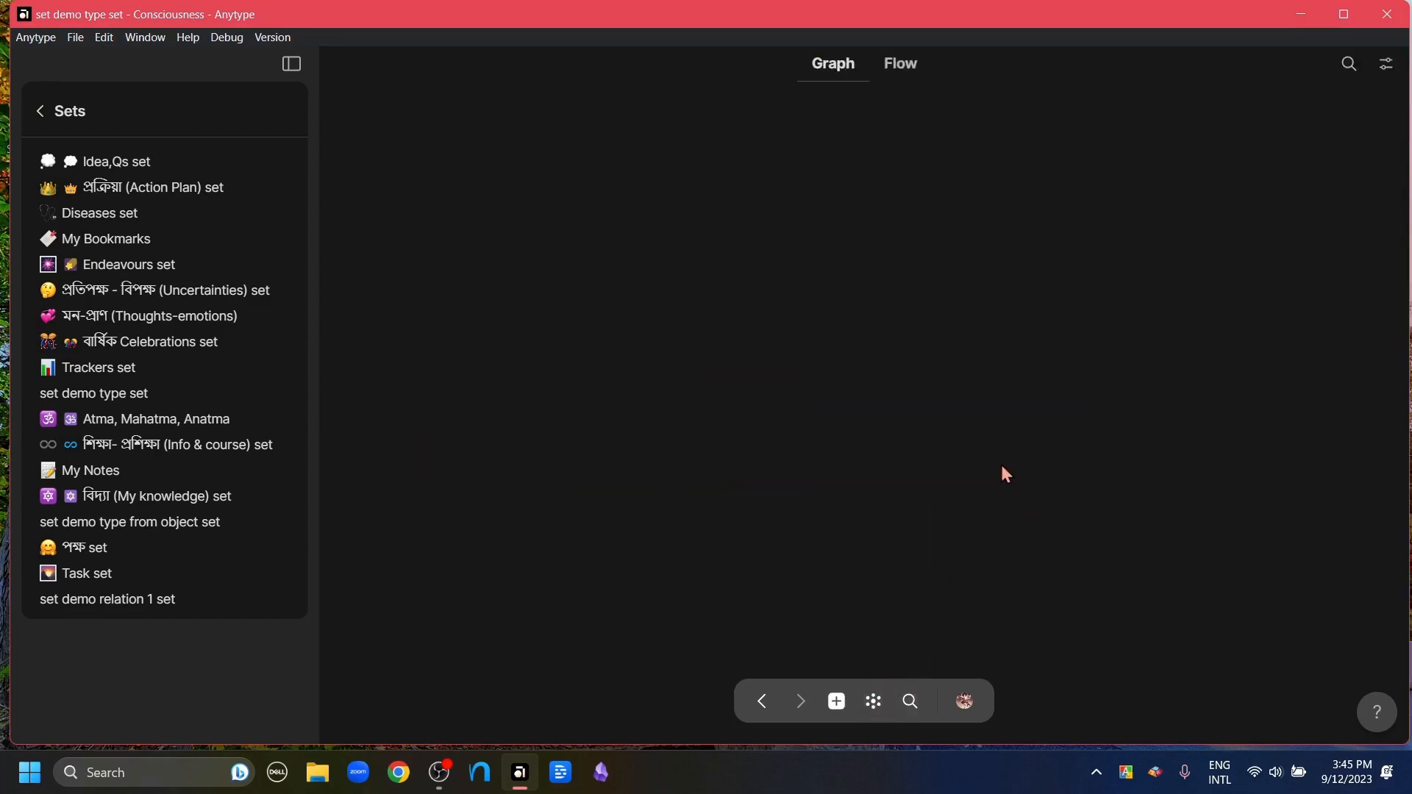
pyautogui.moveTo(902, 450); pyautogui.dragTo(1267, 287)
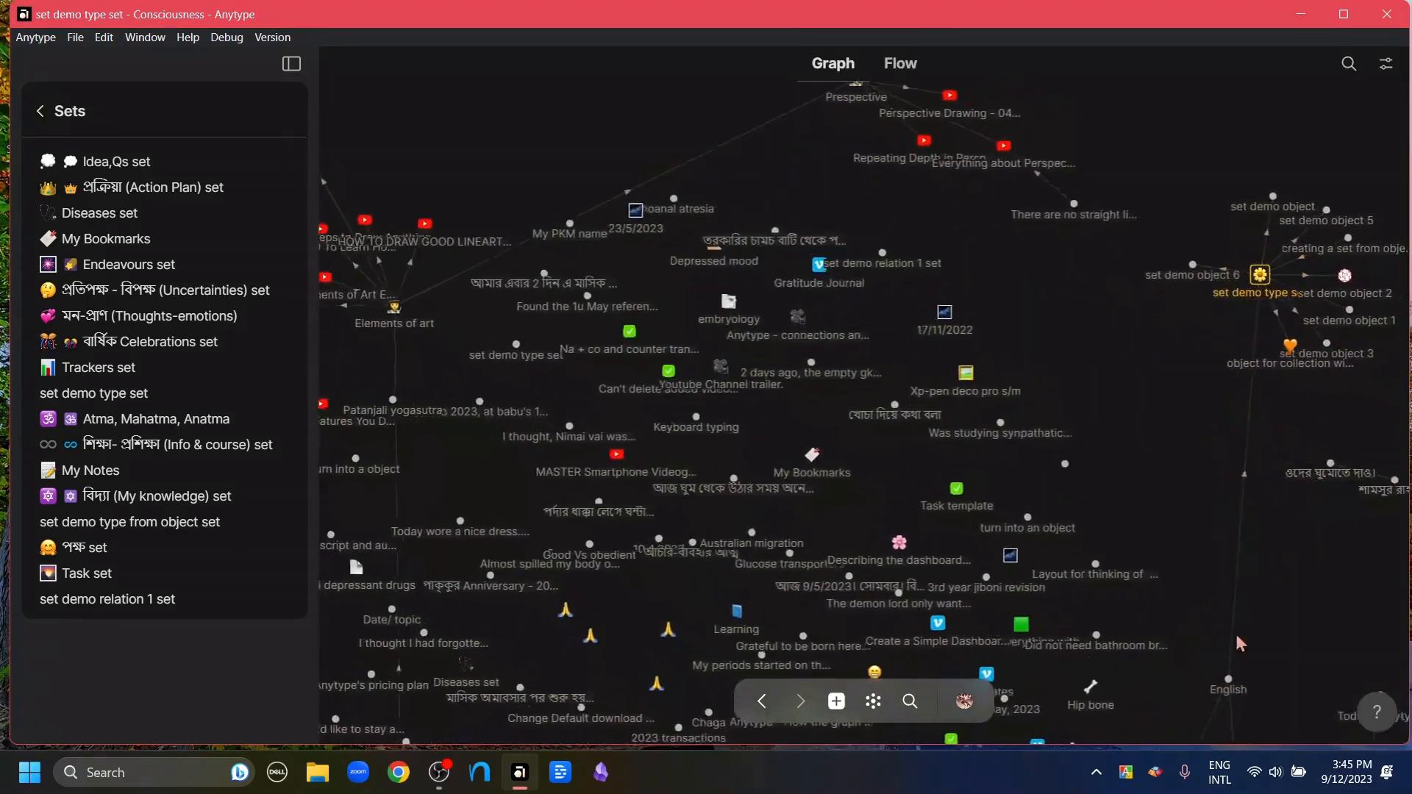
pyautogui.moveTo(1257, 681); pyautogui.dragTo(1212, 512)
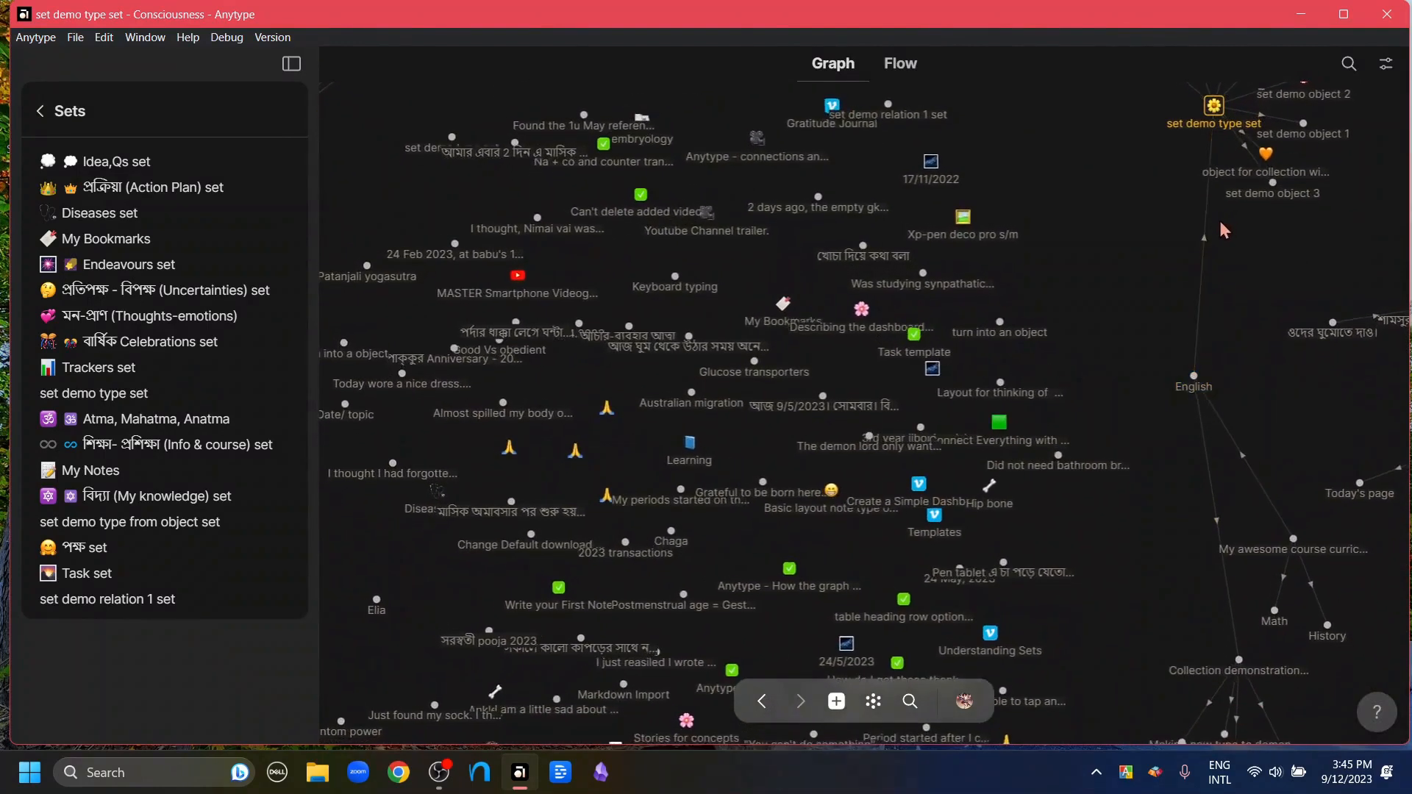
pyautogui.click(1215, 110)
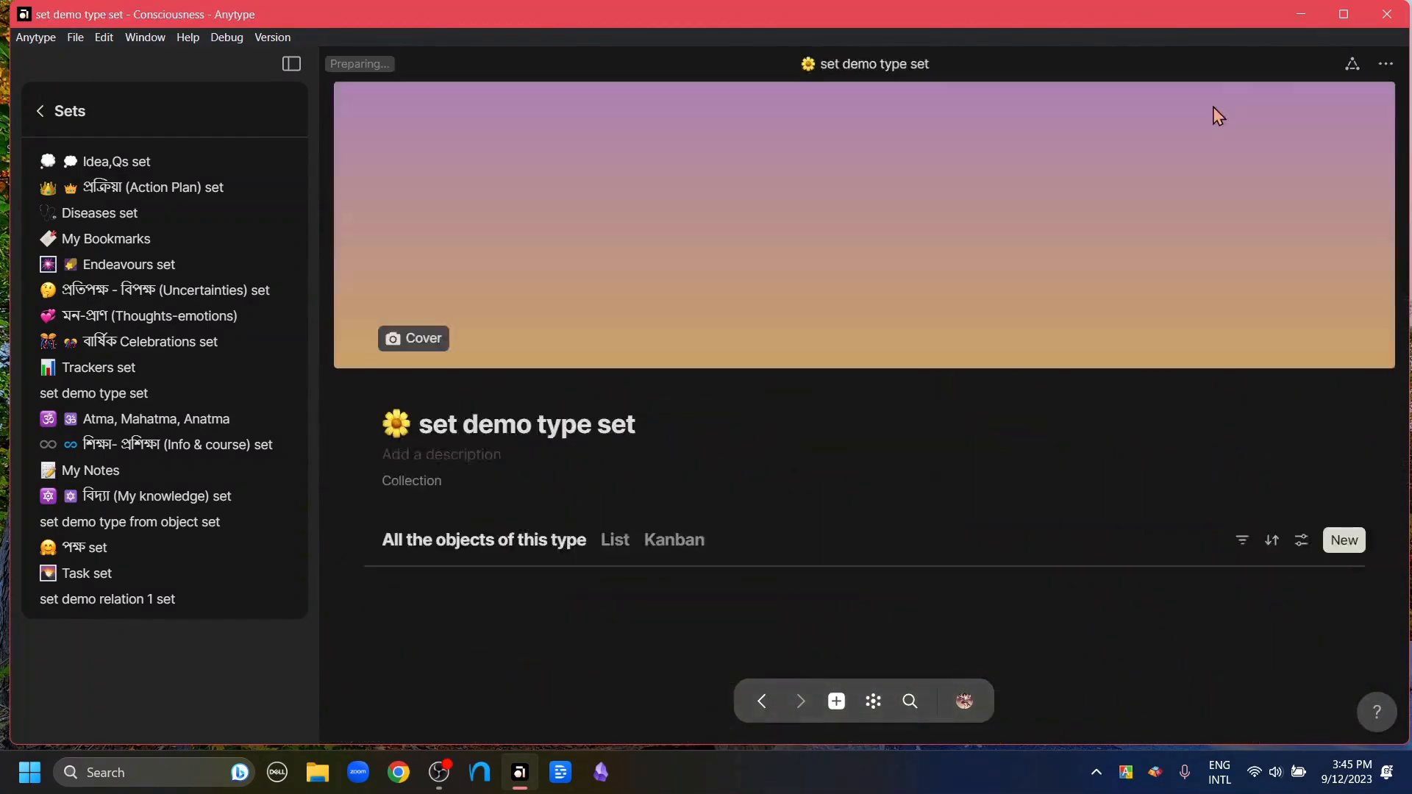
pyautogui.scroll(-4, 1000, 517)
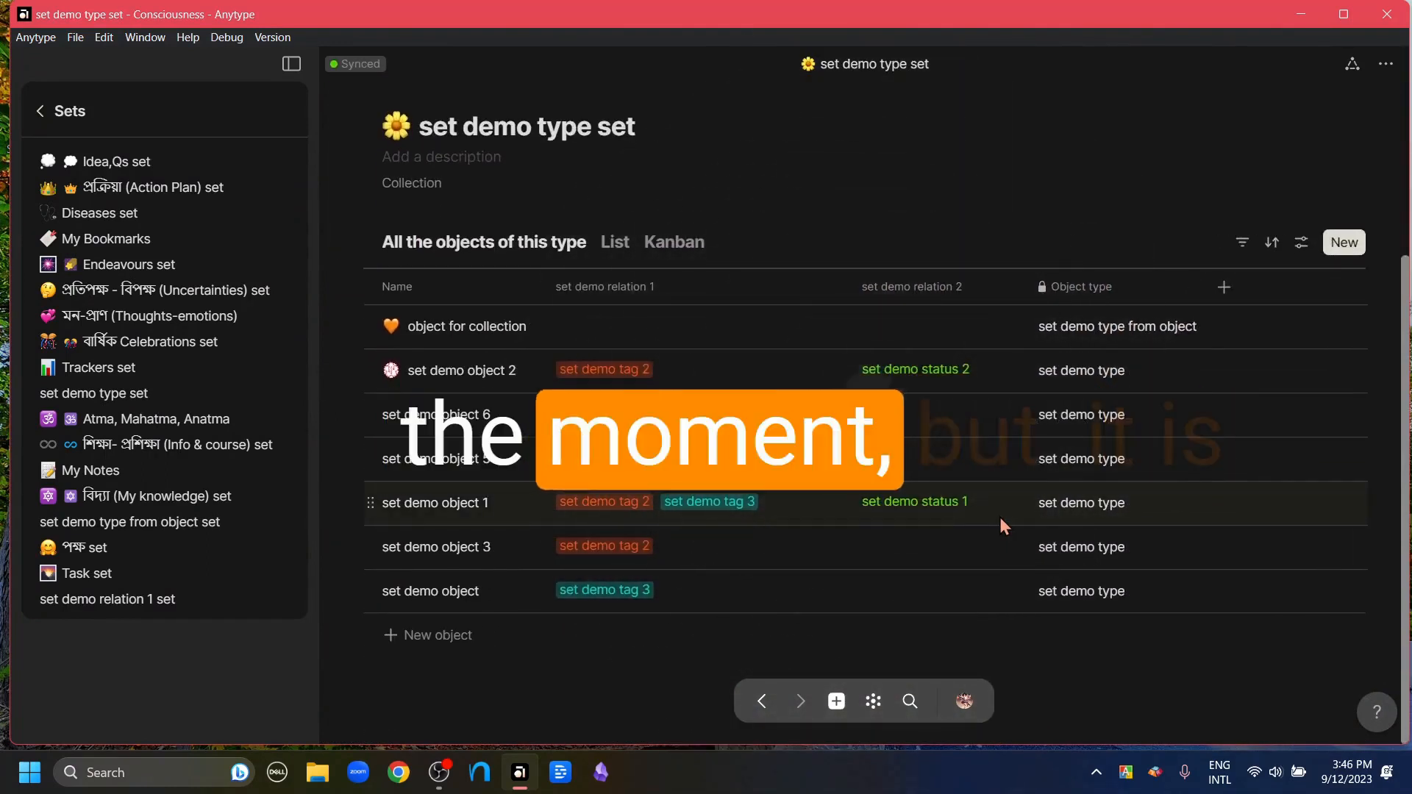
# - Create a collection named journal from the graph, then move it to the bin
pyautogui.click(62, 115)
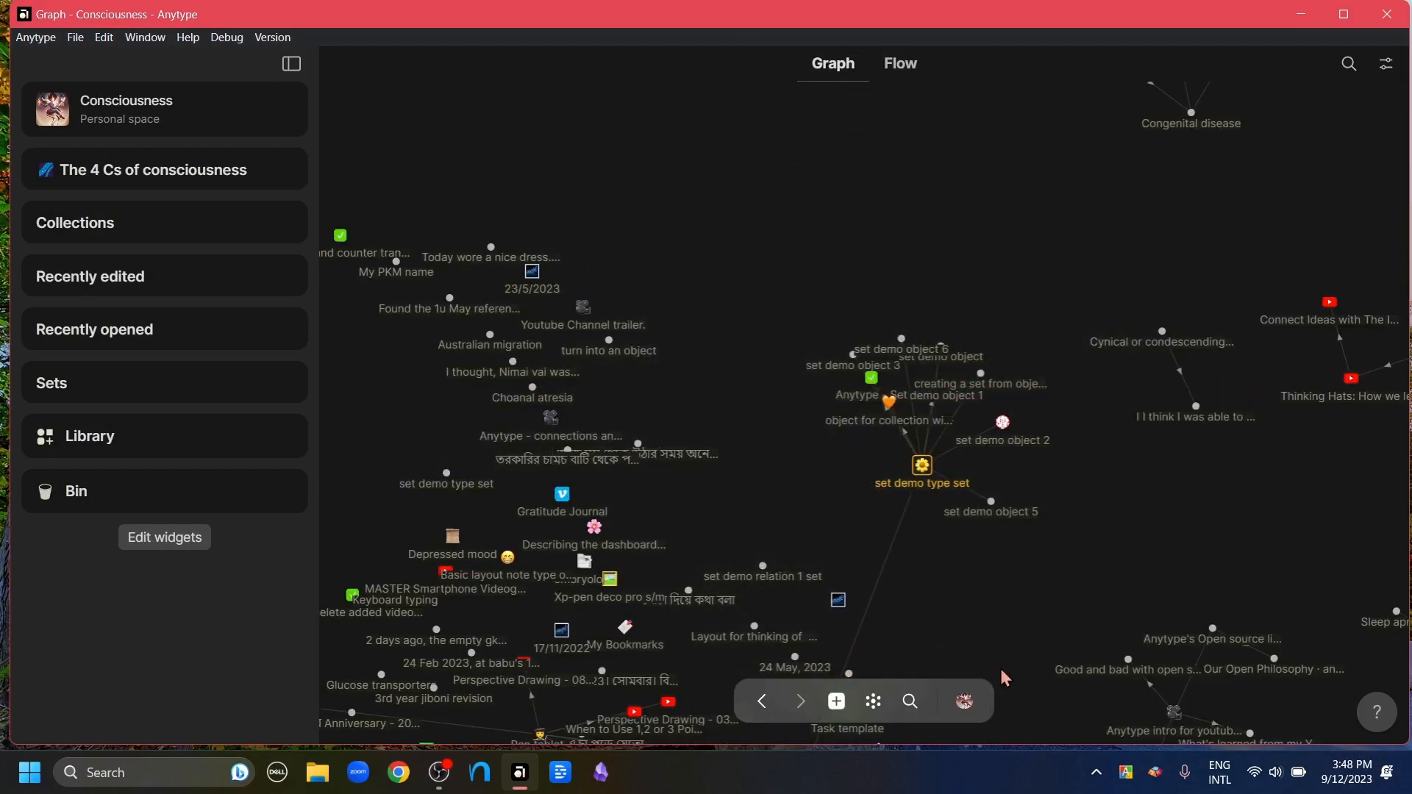
pyautogui.click(837, 702)
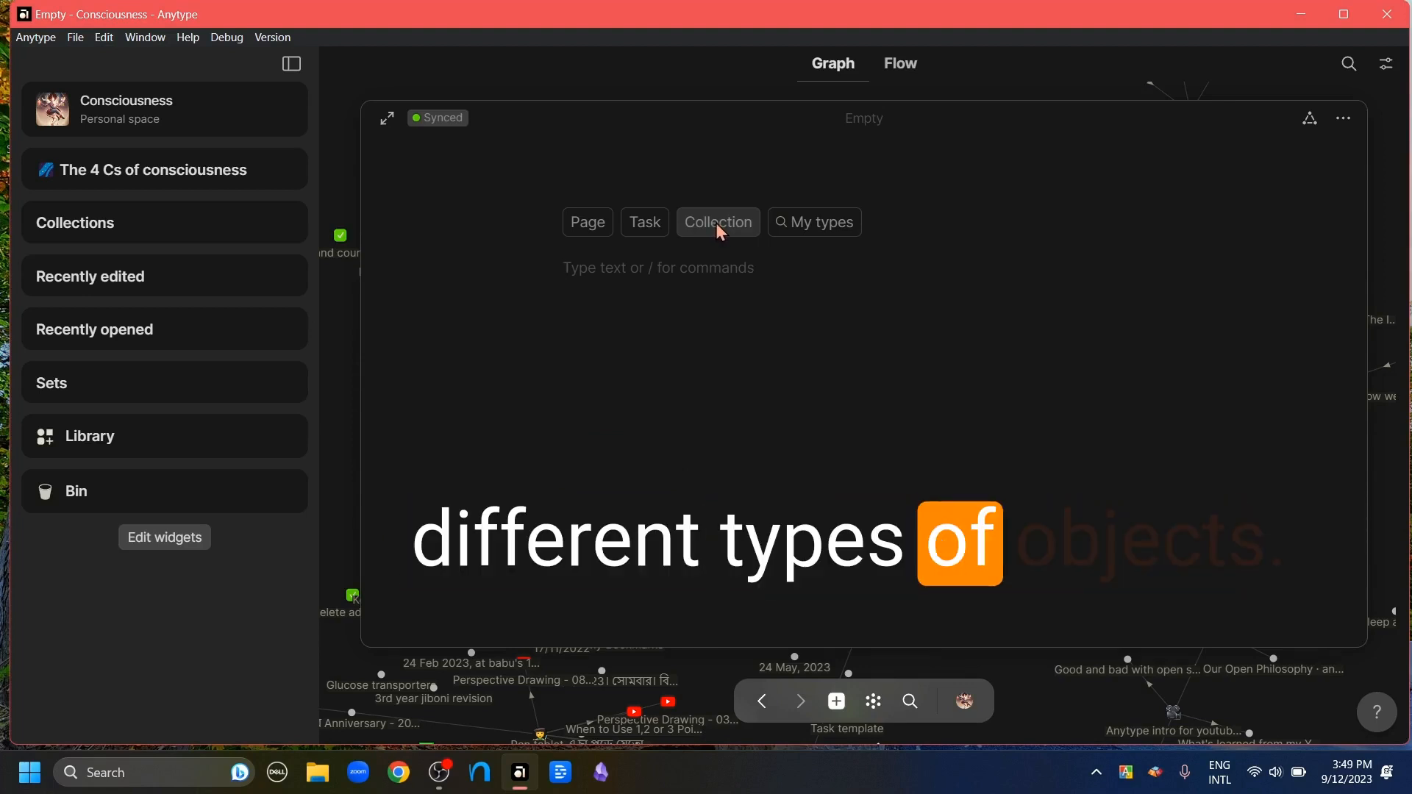
pyautogui.click(716, 223)
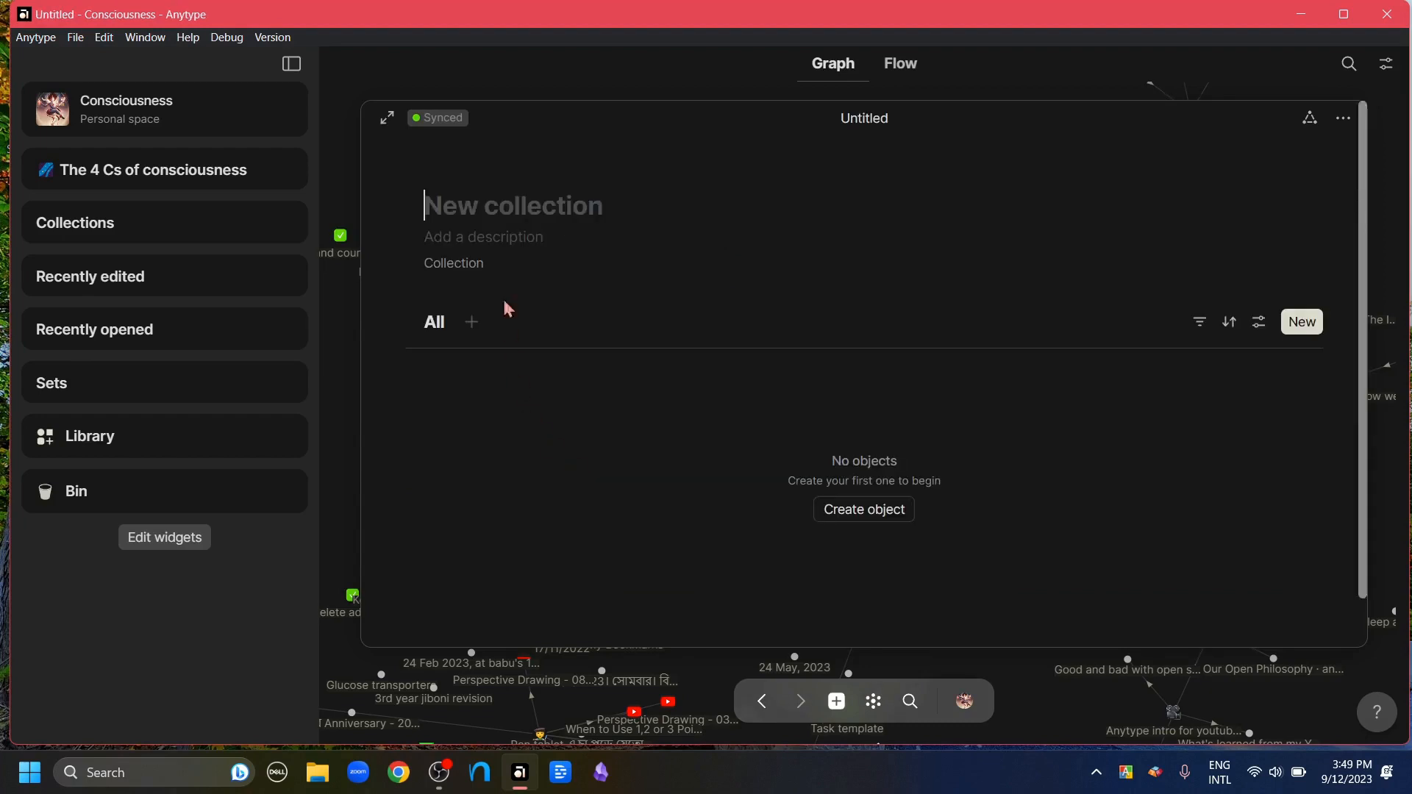
pyautogui.write('journal')
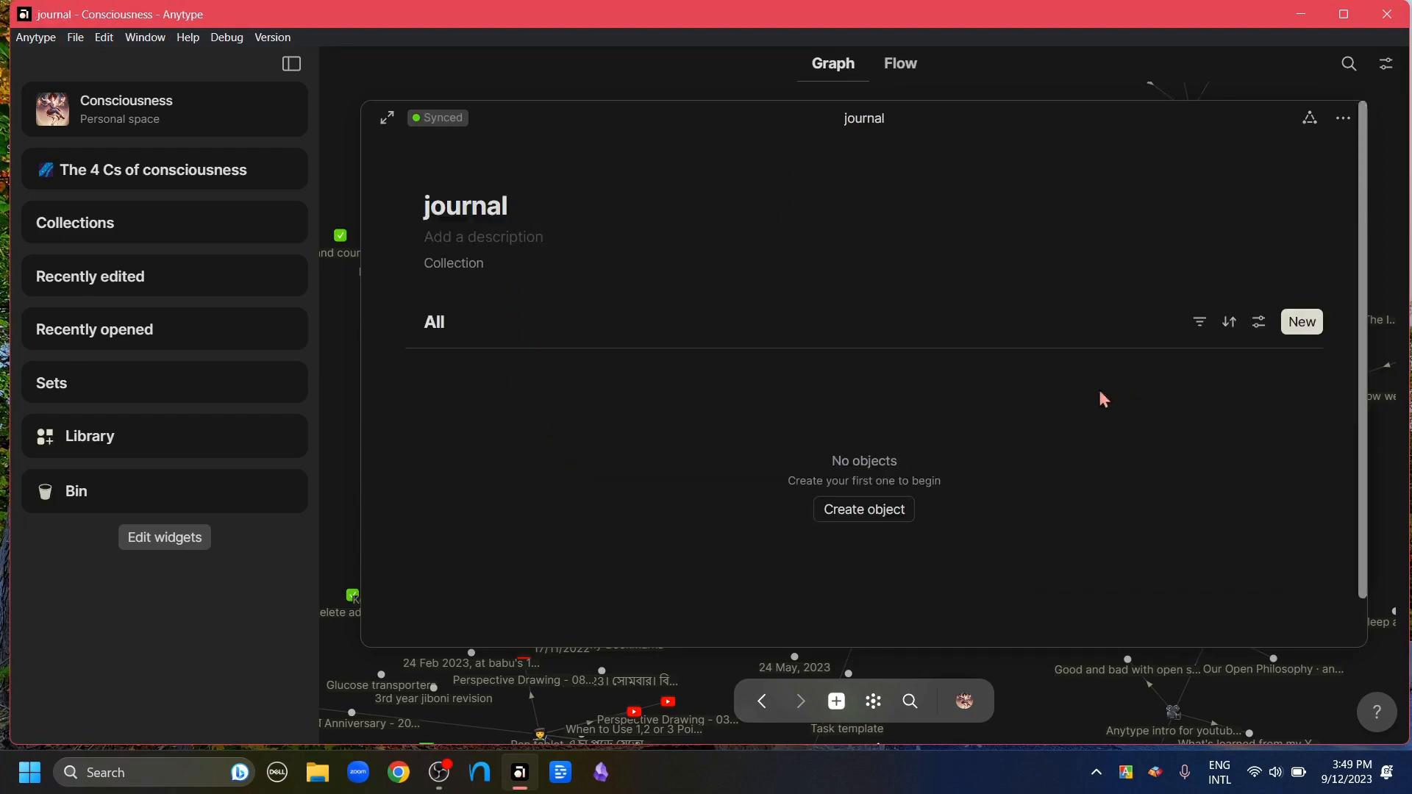
pyautogui.click(1343, 118)
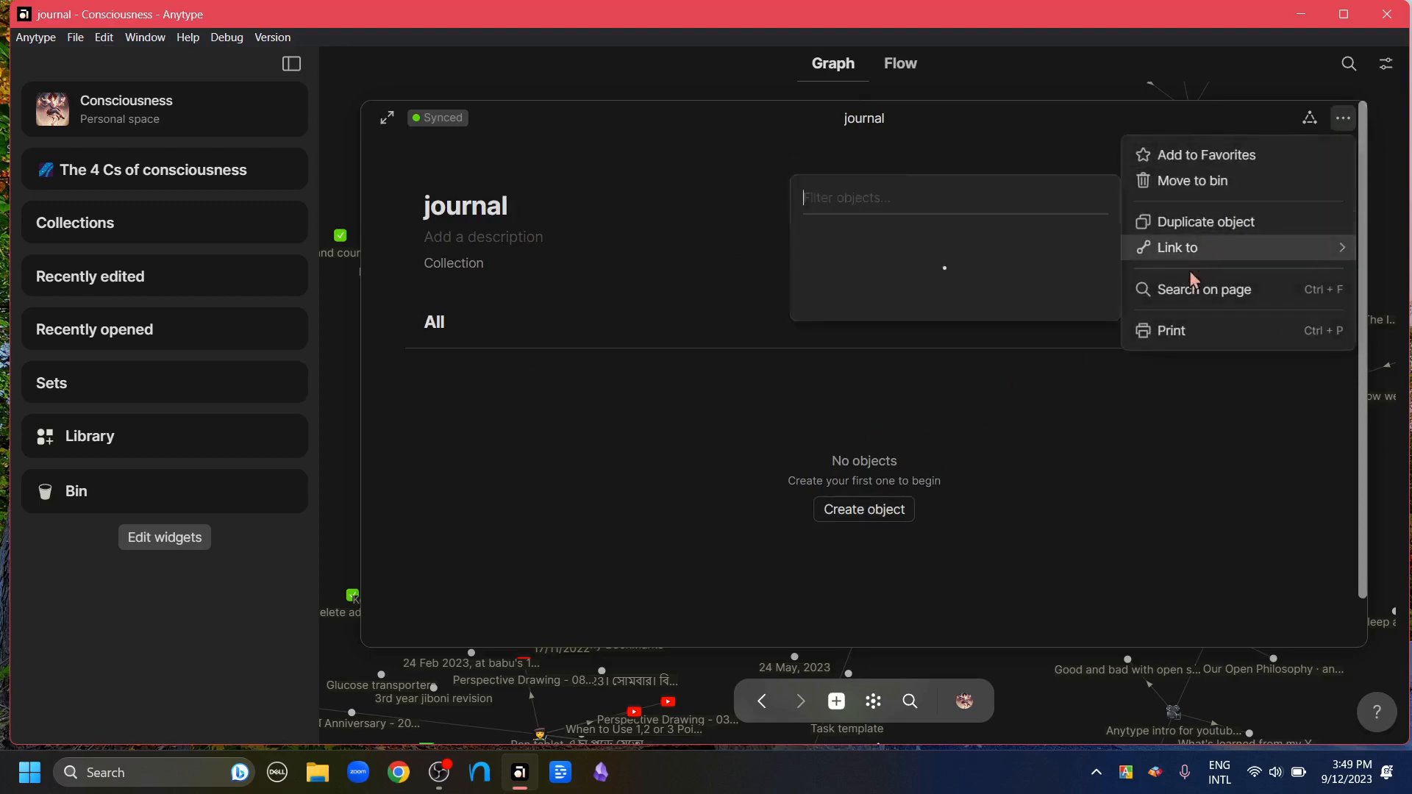
pyautogui.click(1194, 184)
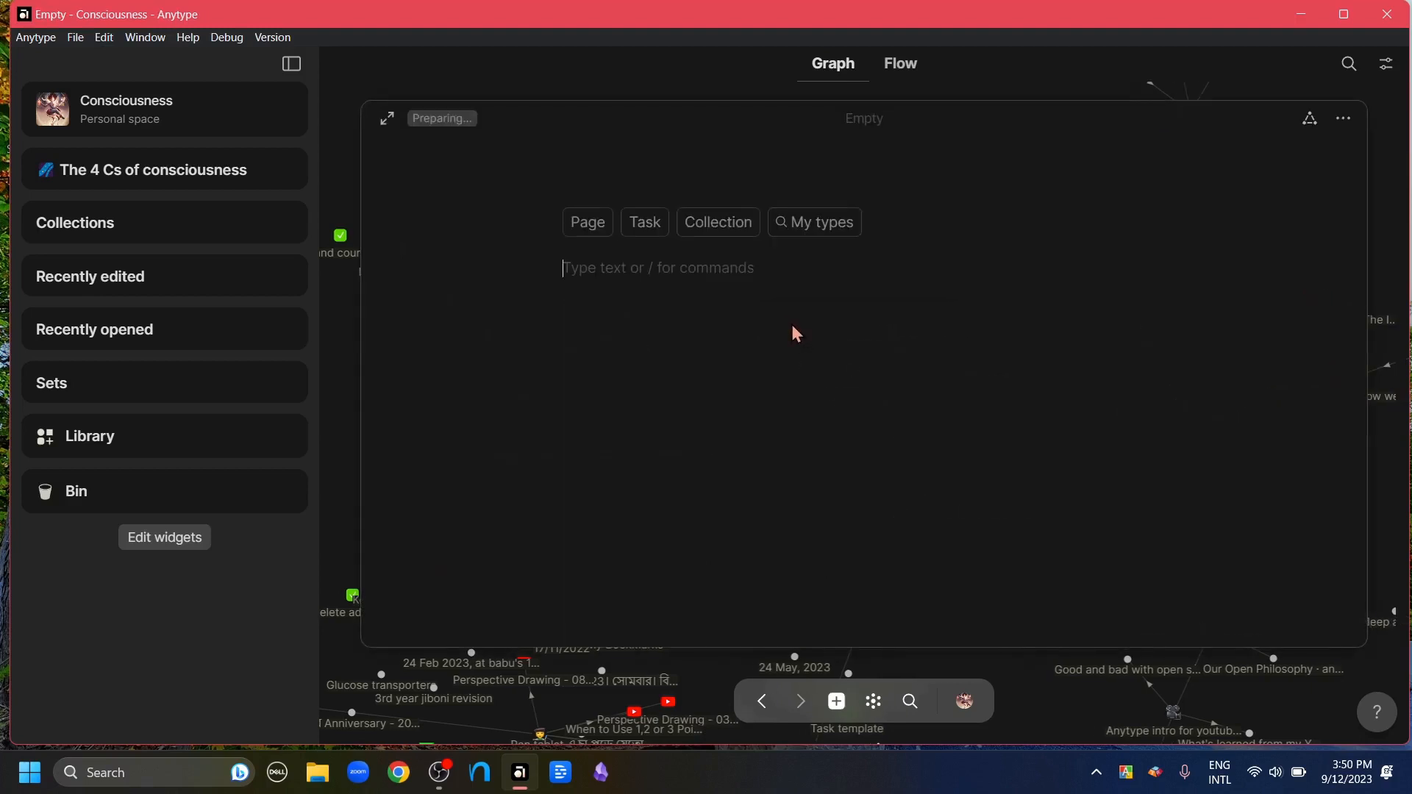
# - Create an object of the set demo type named object connection from graph, and return to the graph
pyautogui.click(824, 226)
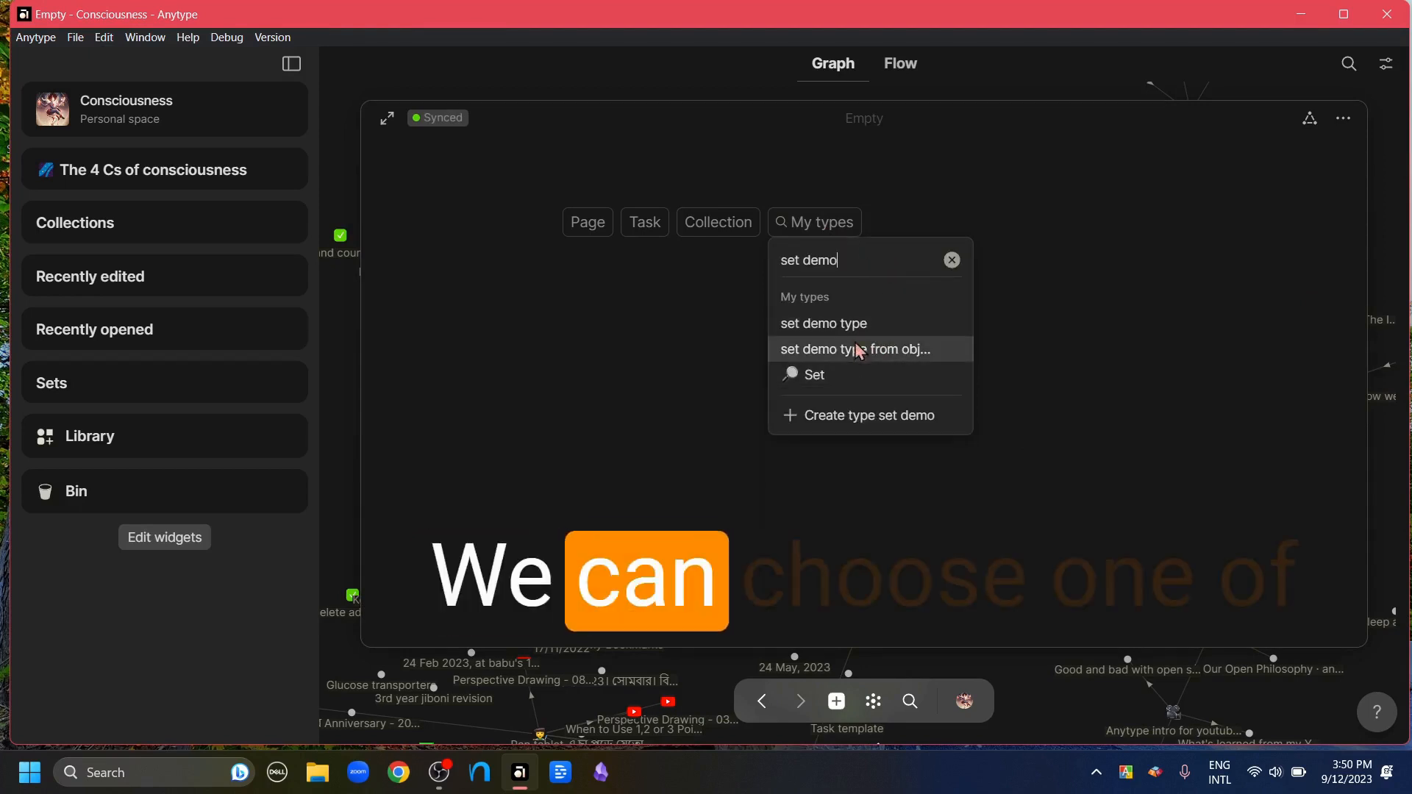
pyautogui.click(806, 324)
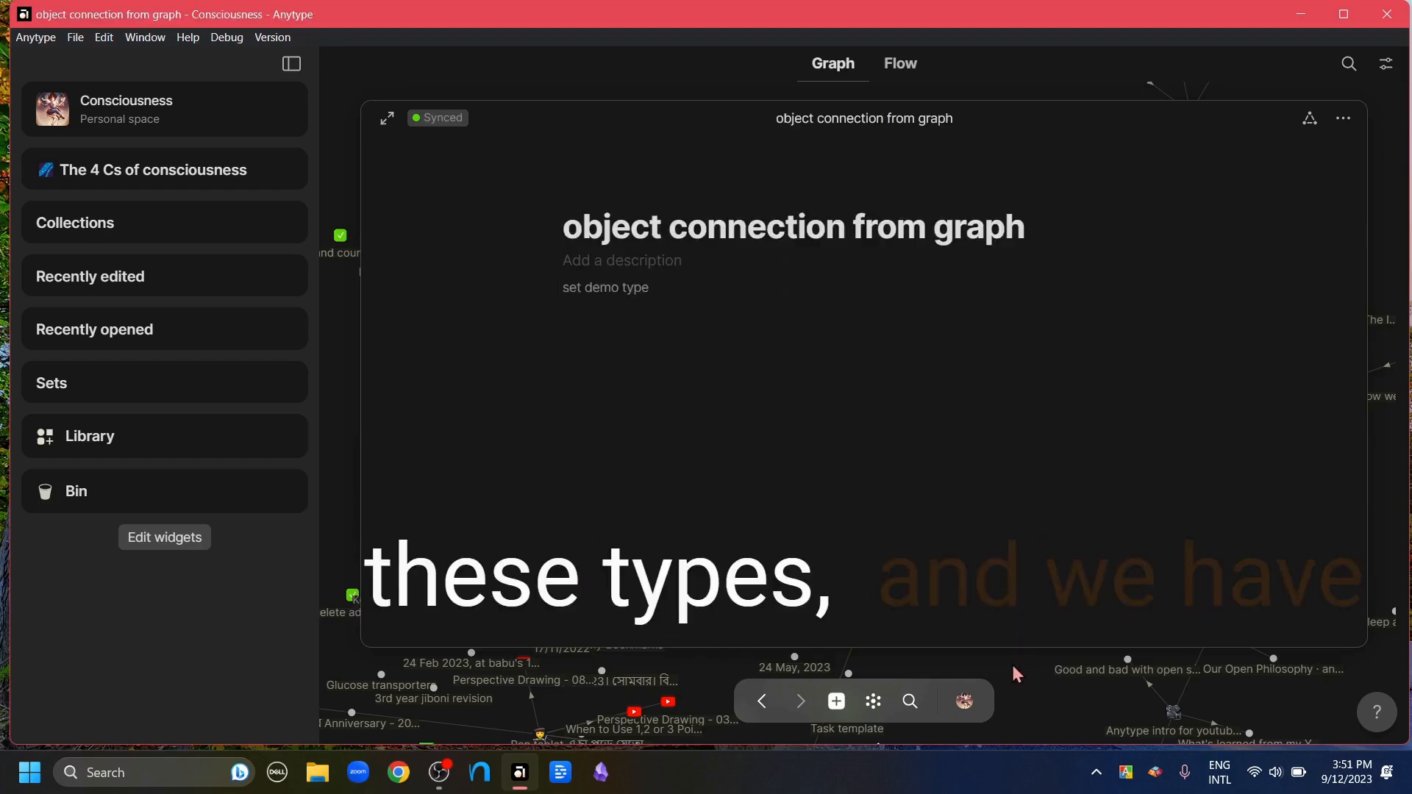
pyautogui.click(1012, 670)
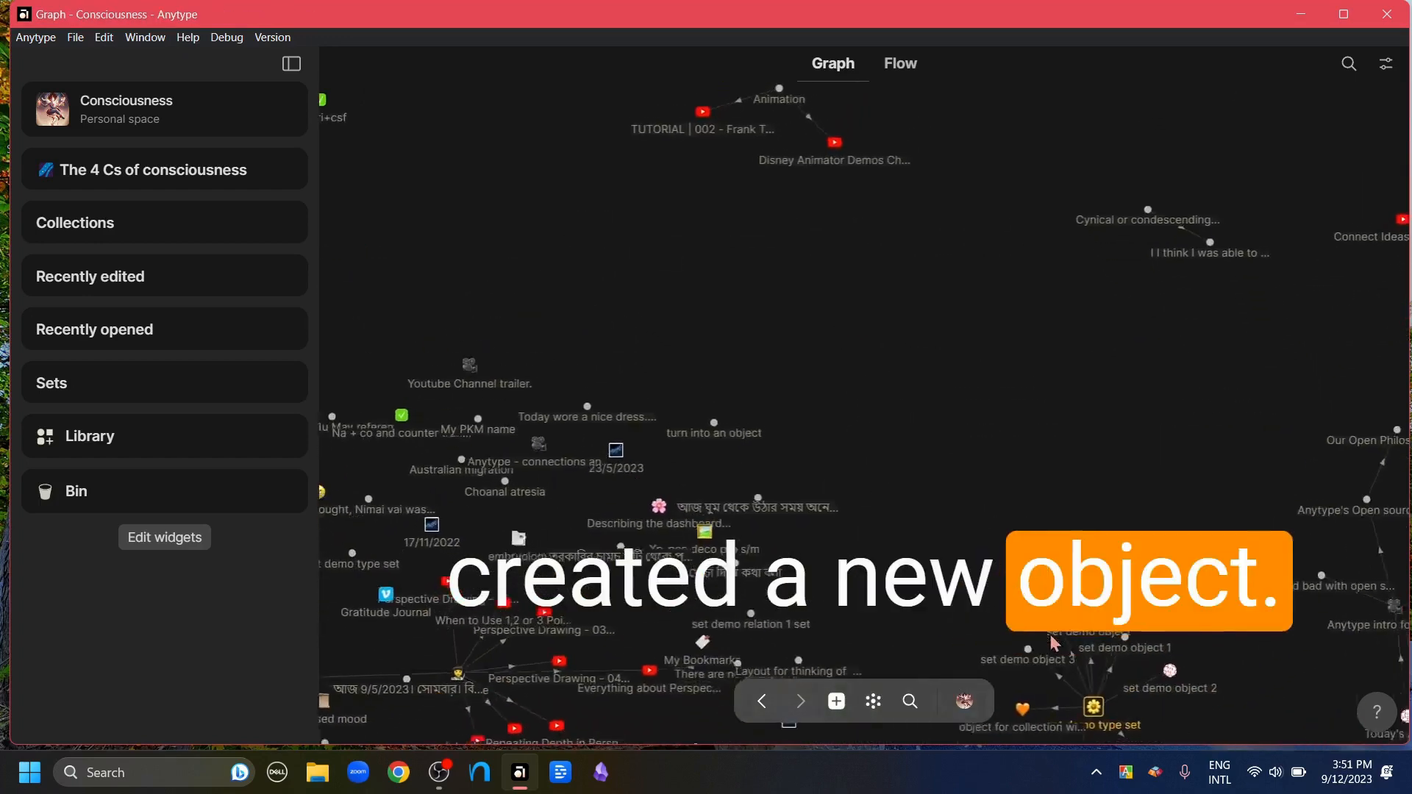
# - Find object connection from graph in the graph and move its node close to the set demo type set cluster
pyautogui.click(1347, 64)
pyautogui.write('swa')
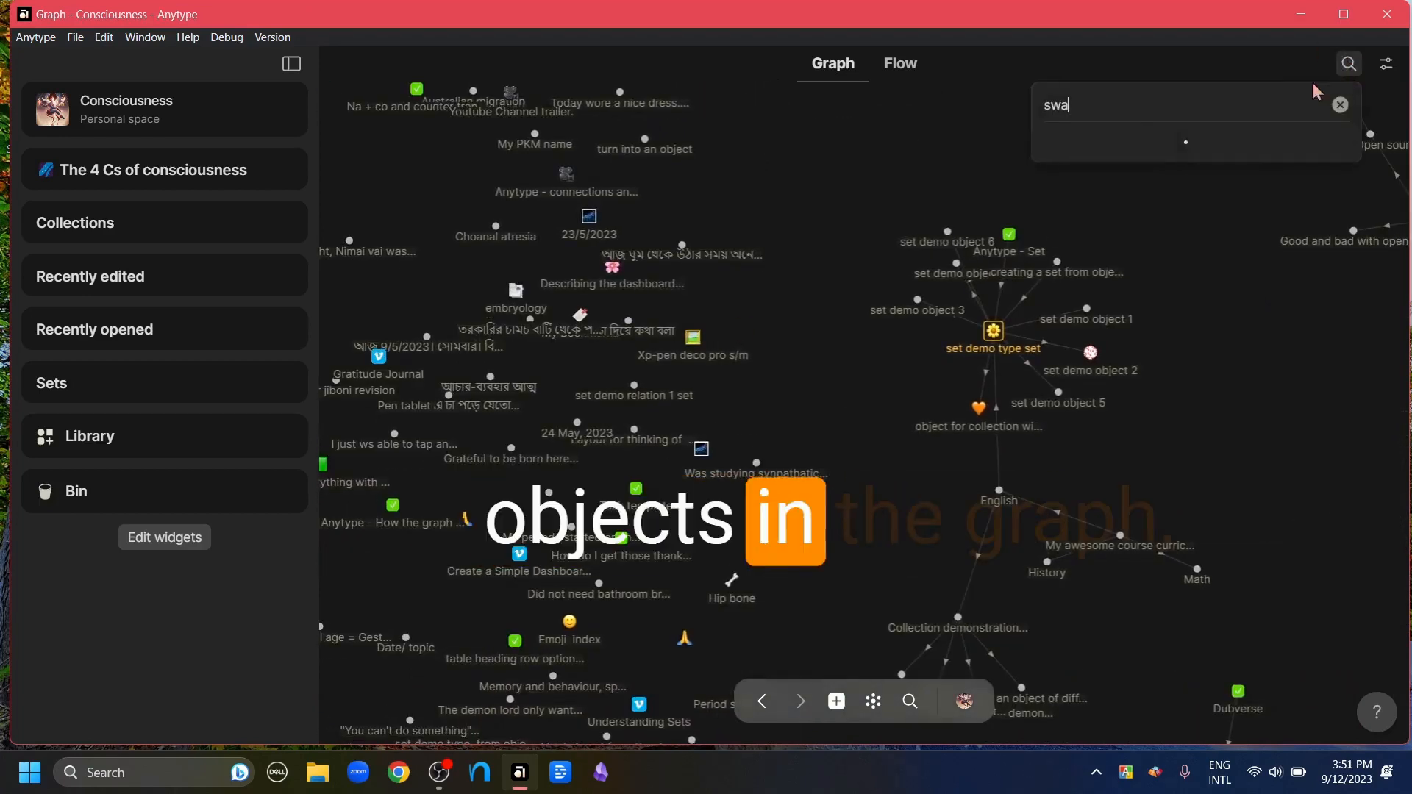
pyautogui.press('BackSpace')
pyautogui.press('BackSpace')
pyautogui.press('BackSpace')
pyautogui.write('object')
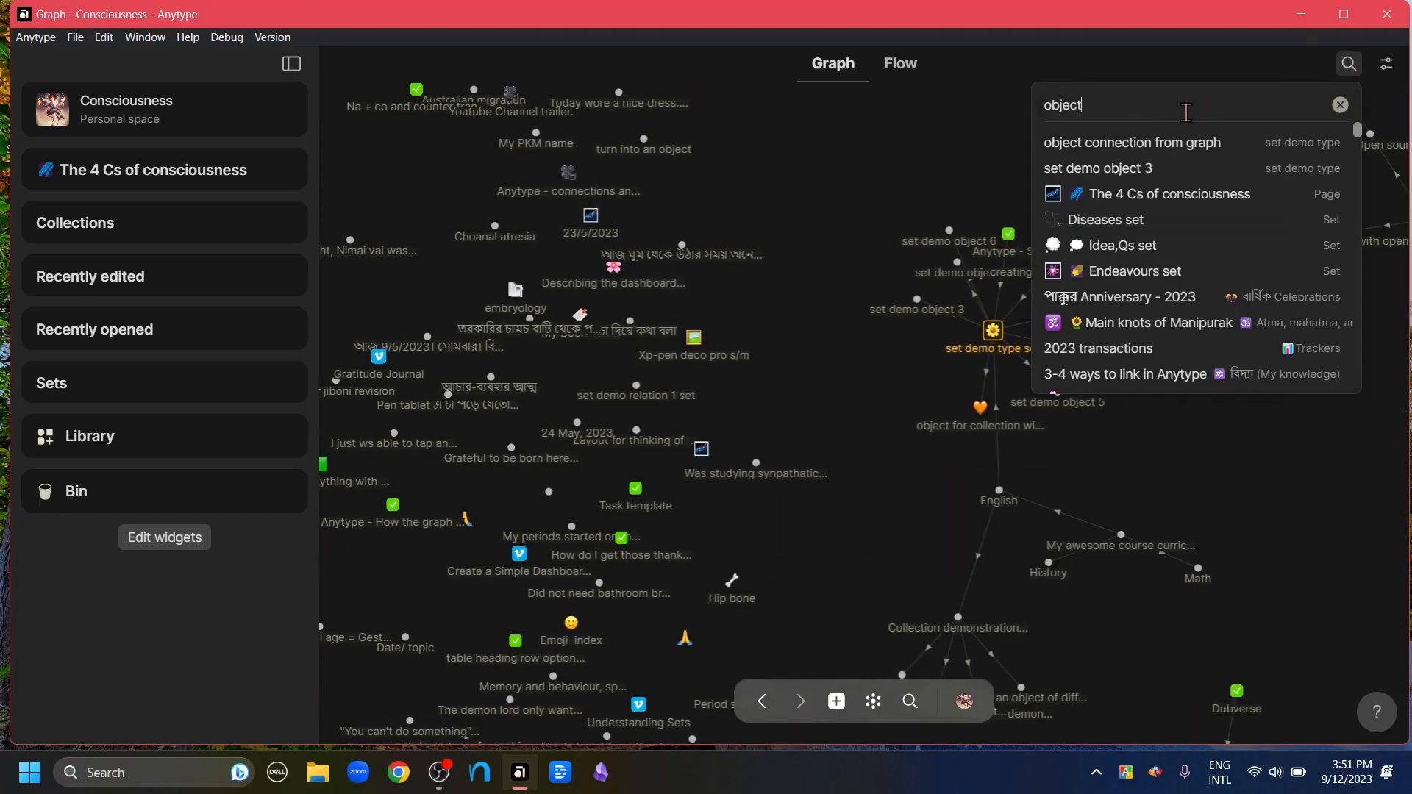
pyautogui.click(1204, 152)
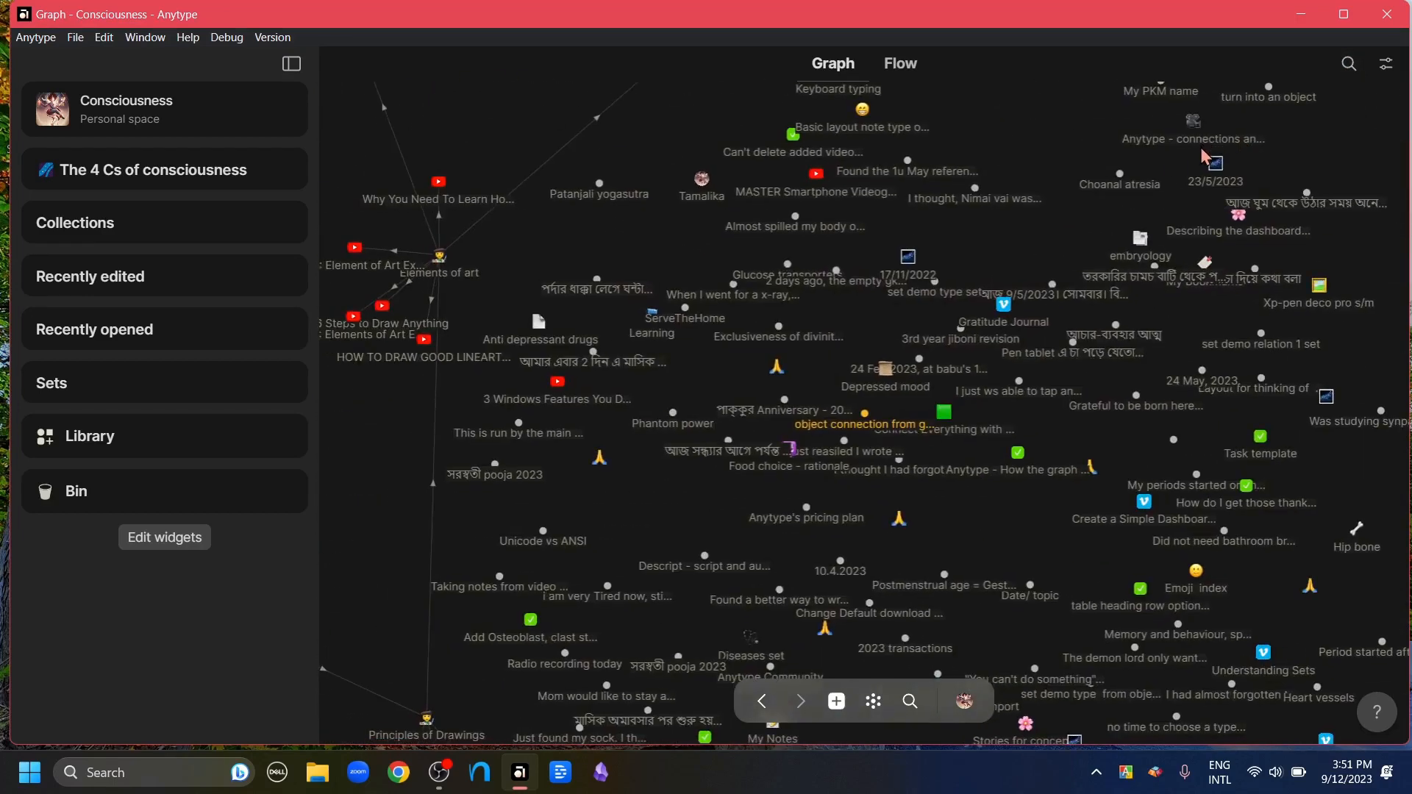
pyautogui.moveTo(865, 422); pyautogui.dragTo(1397, 361)
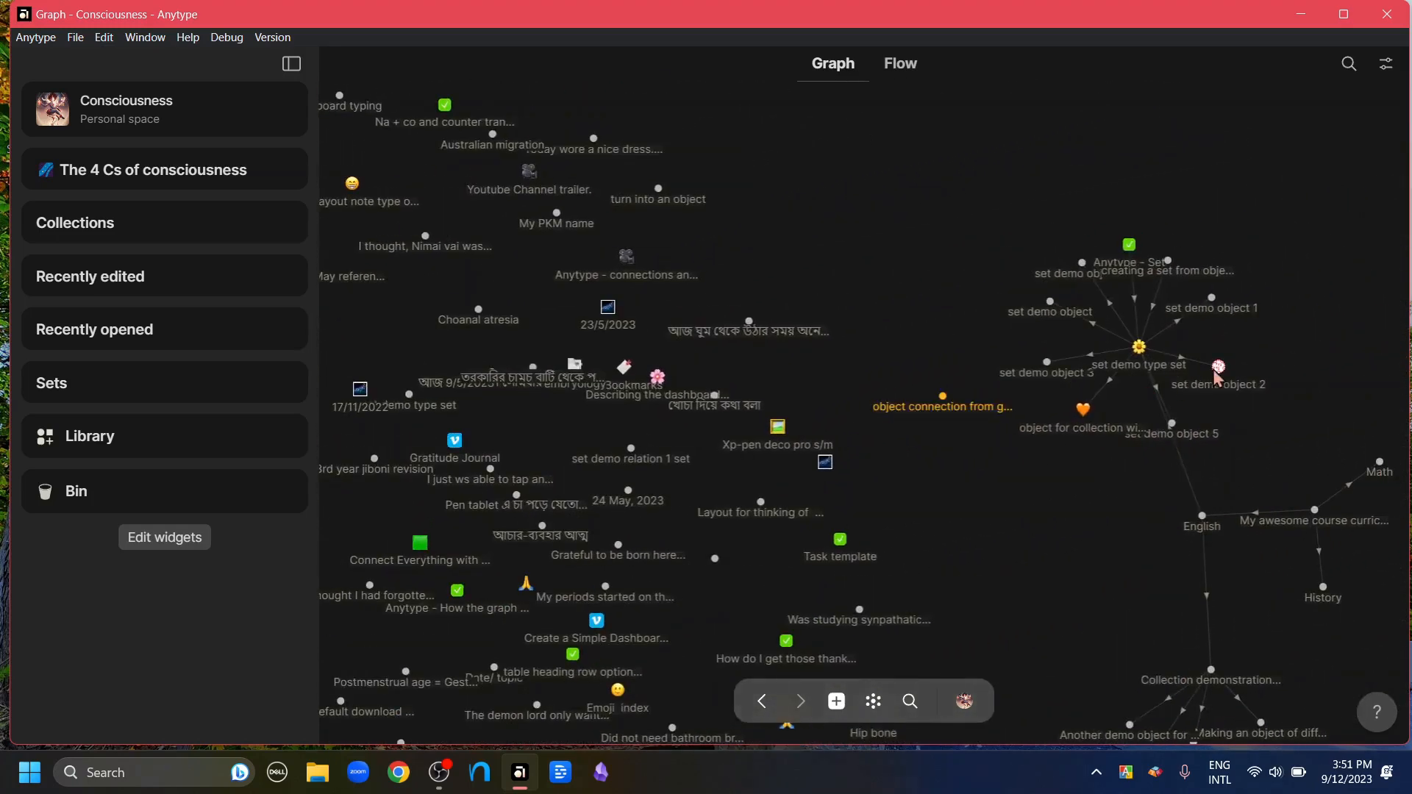
# - Link the set demo type set collection to object connection from graph directly in the graph
pyautogui.rightClick(1143, 351)
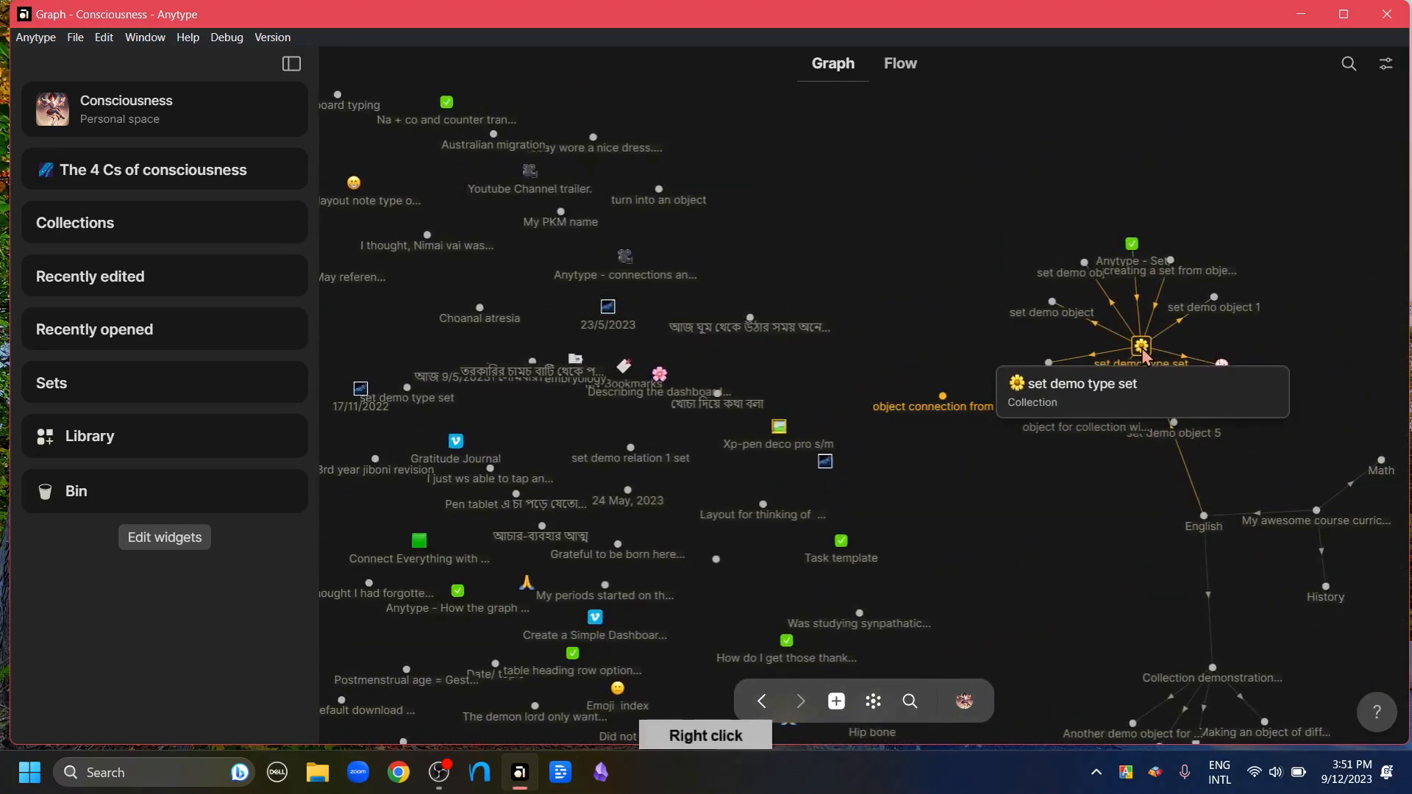
pyautogui.moveTo(1236, 433)
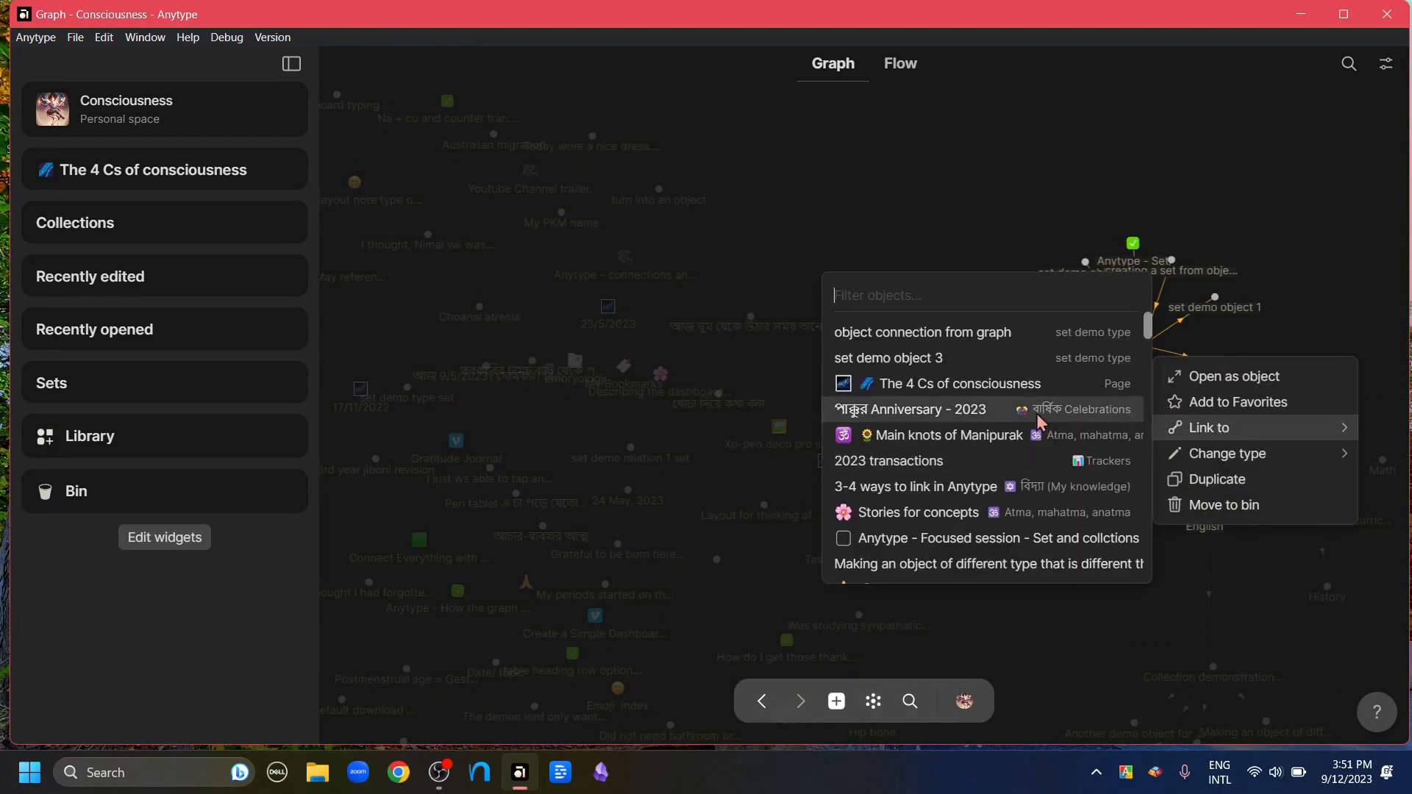
pyautogui.click(998, 342)
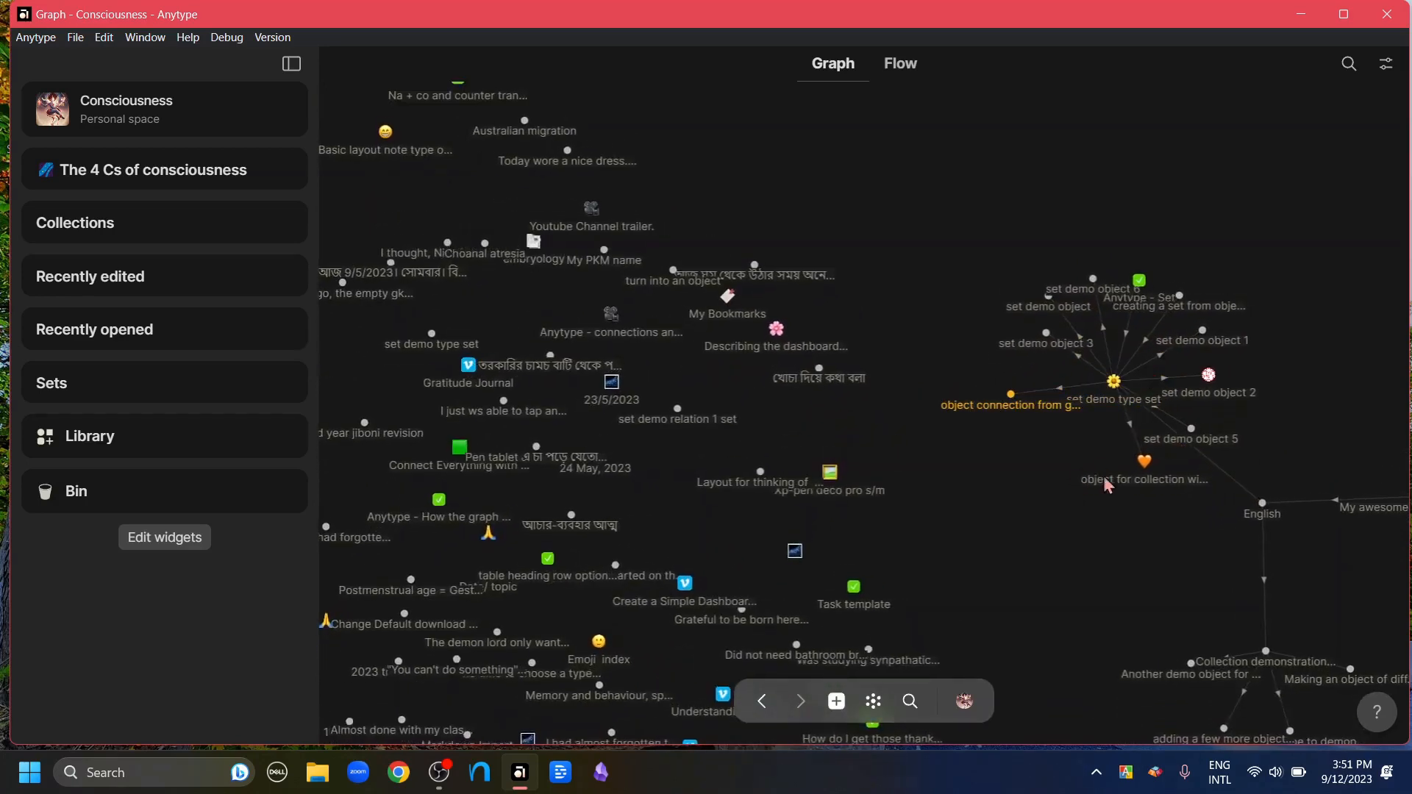
# - Link the orange heart object for collection with different types to object connection from graph in the graph
pyautogui.rightClick(1136, 474)
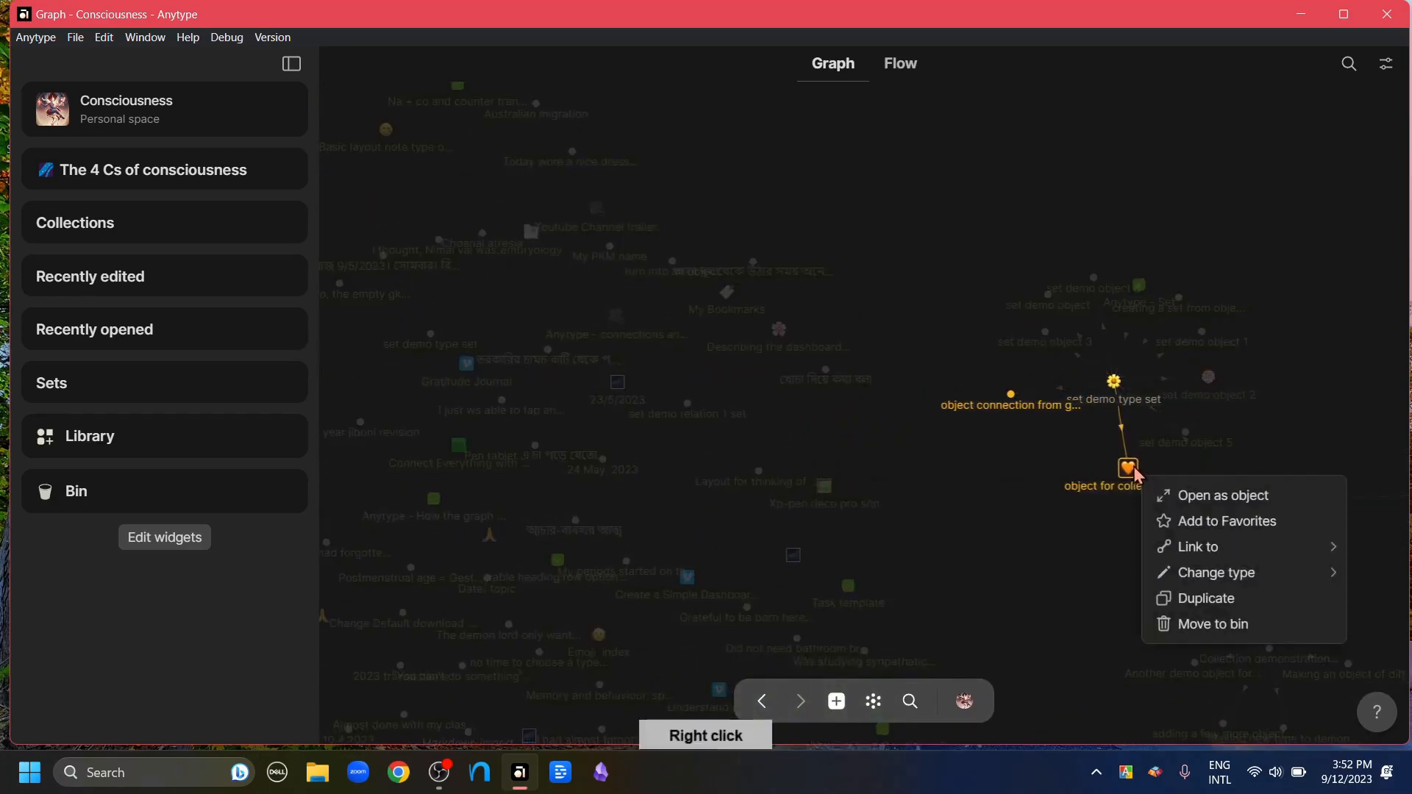
pyautogui.moveTo(1195, 559)
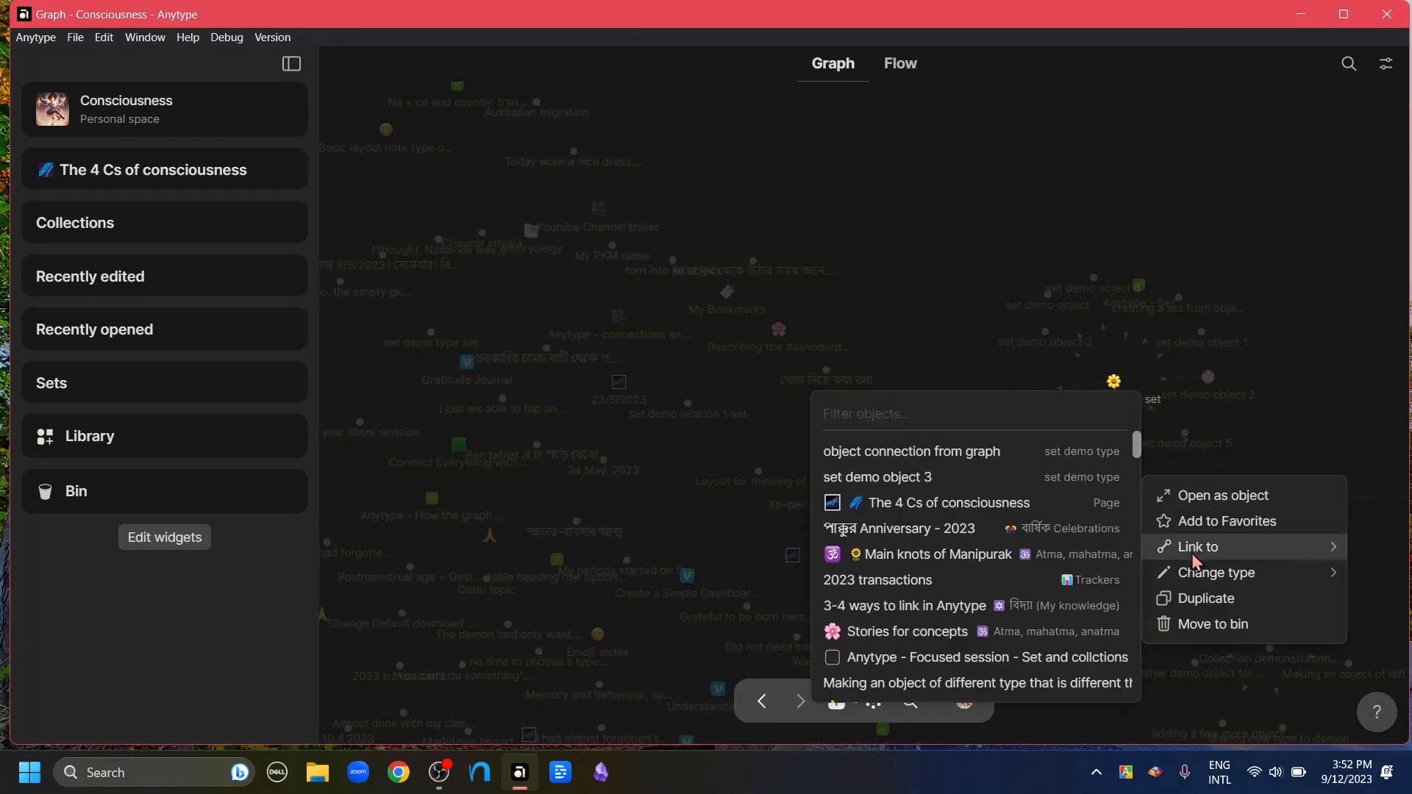
pyautogui.click(968, 462)
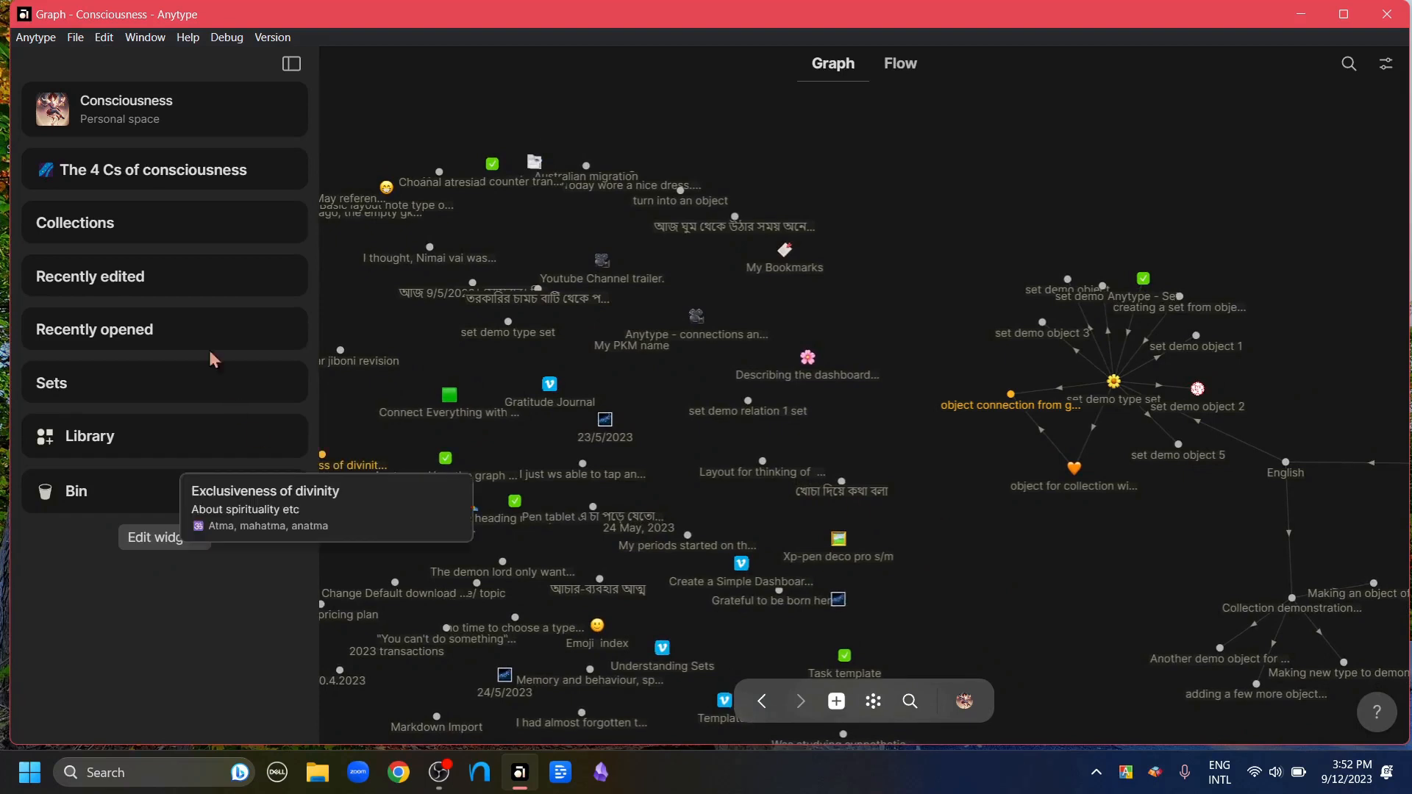
pyautogui.click(290, 276)
pyautogui.click(90, 310)
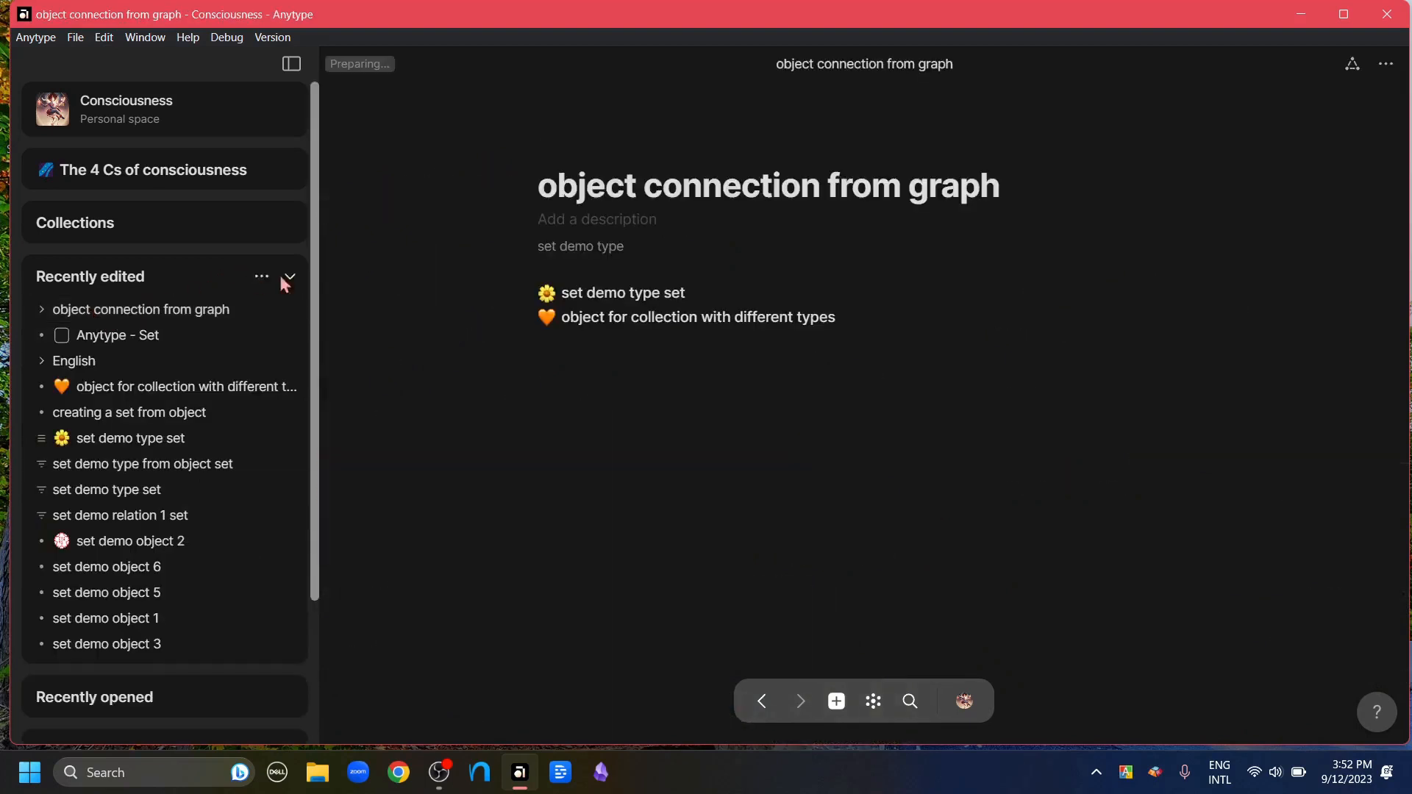
pyautogui.click(561, 345)
pyautogui.press('Return')
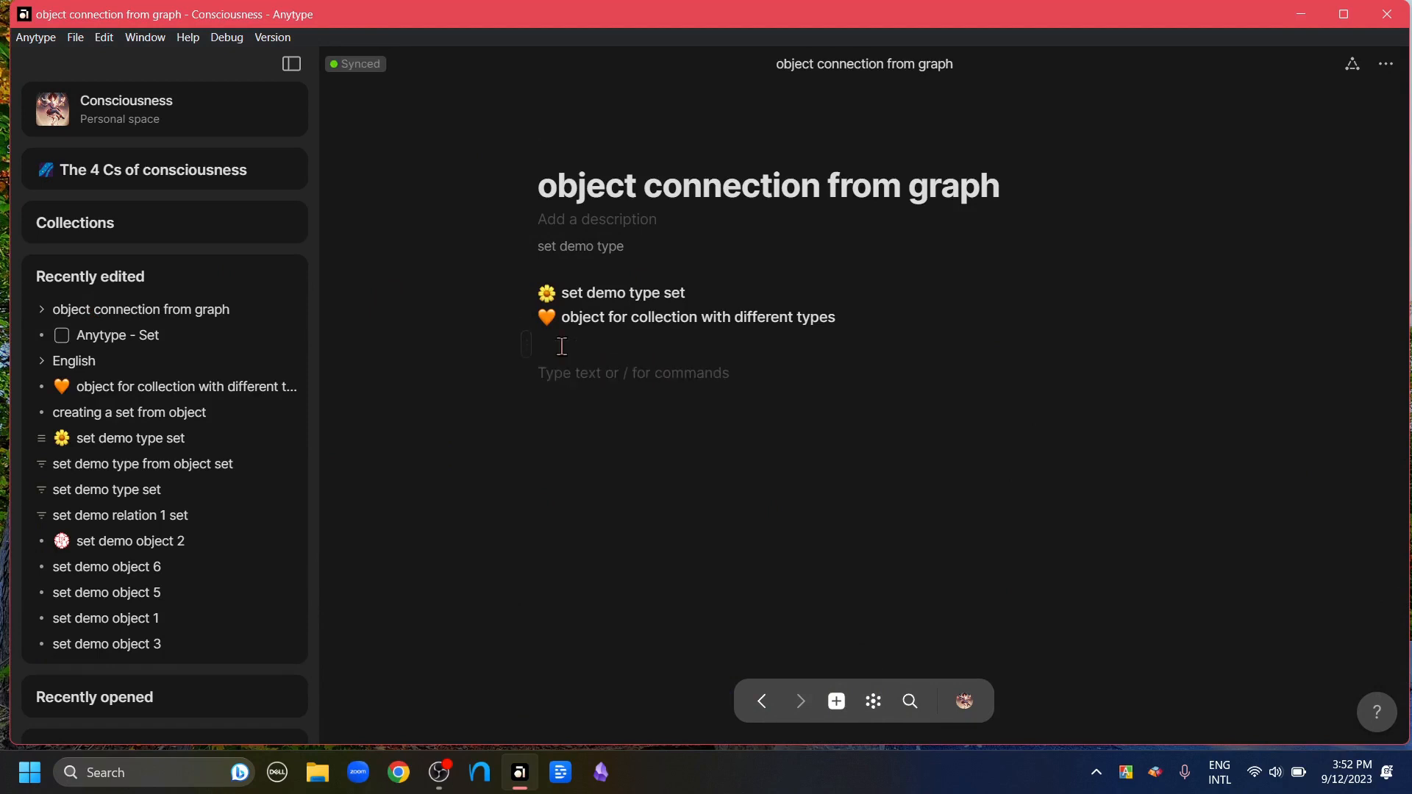
pyautogui.write('/')
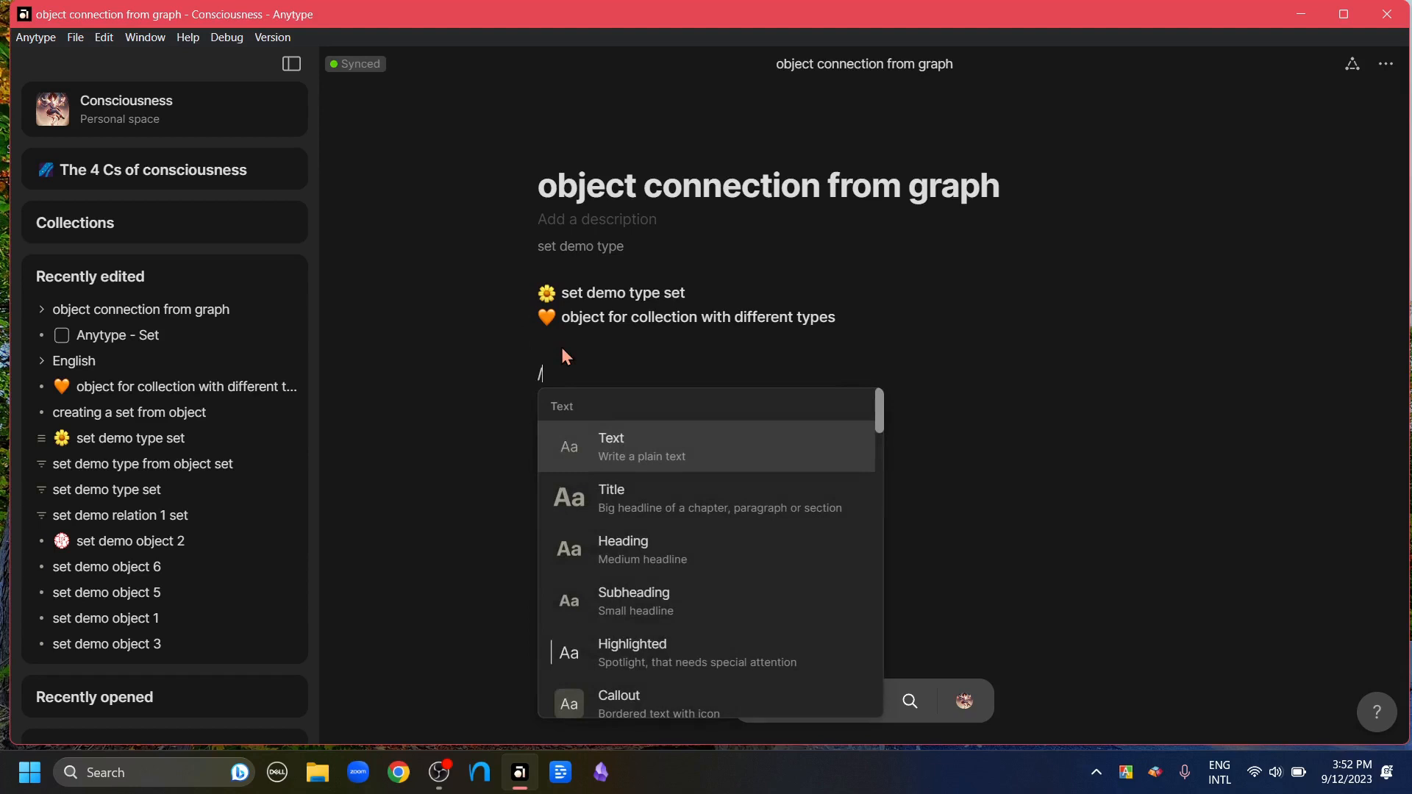
pyautogui.write('link')
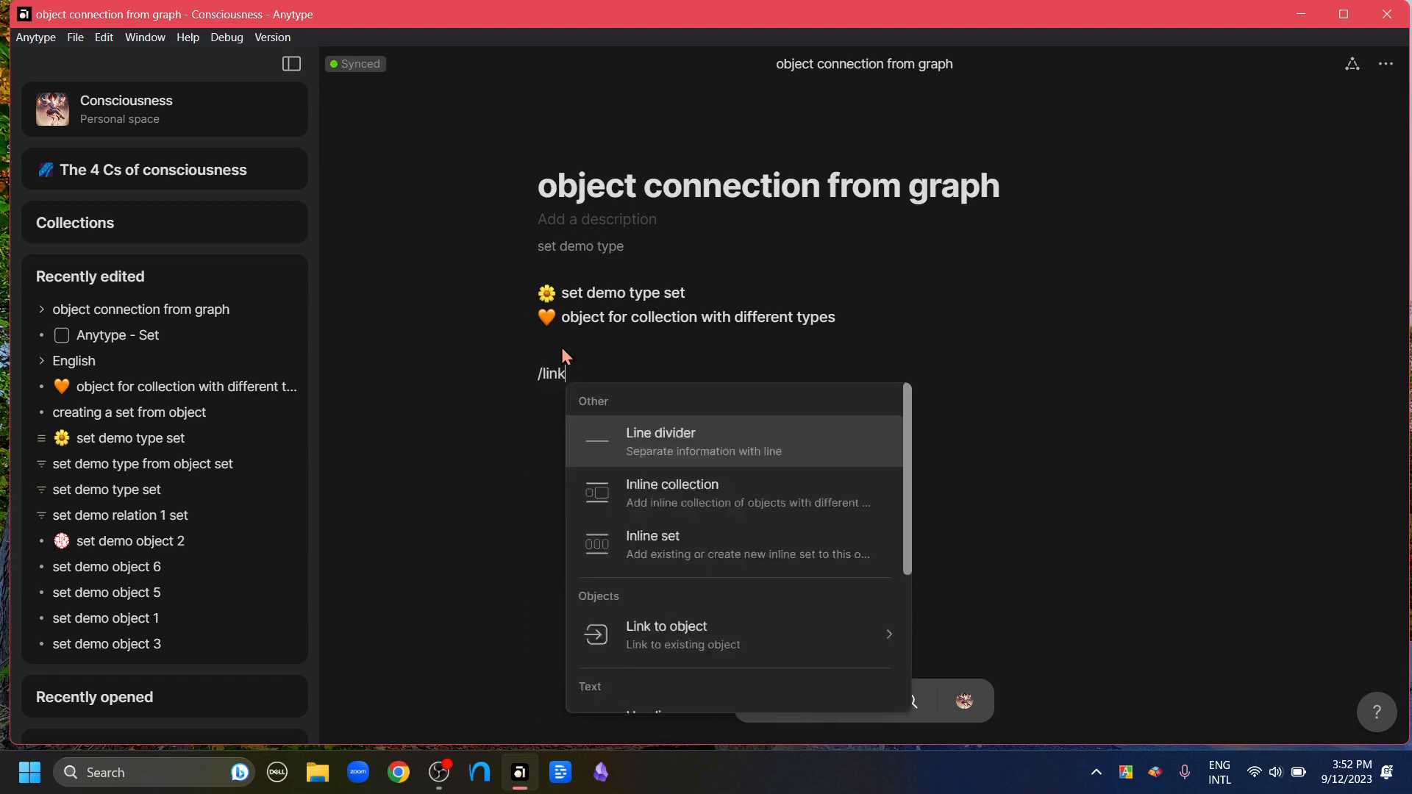
pyautogui.moveTo(800, 456)
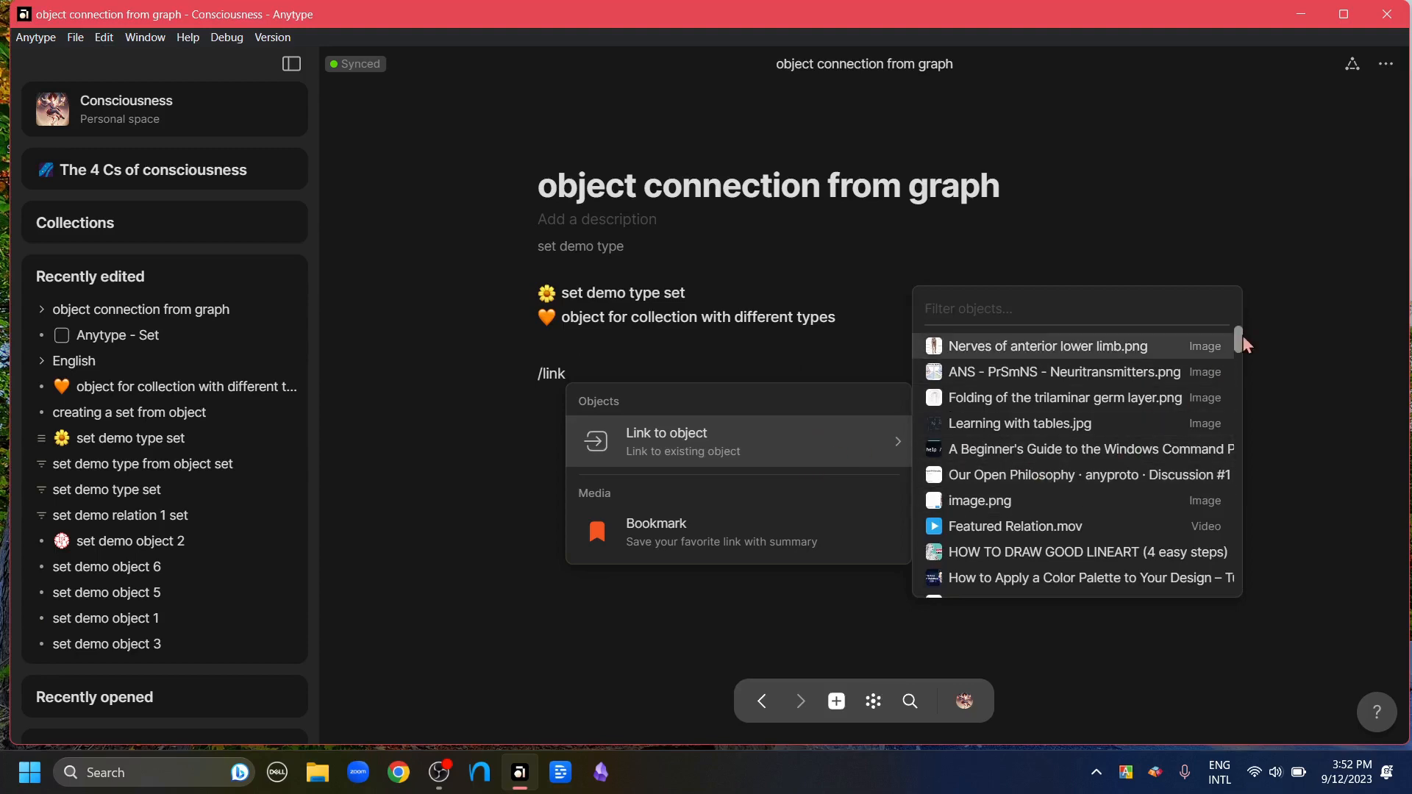
pyautogui.moveTo(1239, 336); pyautogui.dragTo(1240, 391)
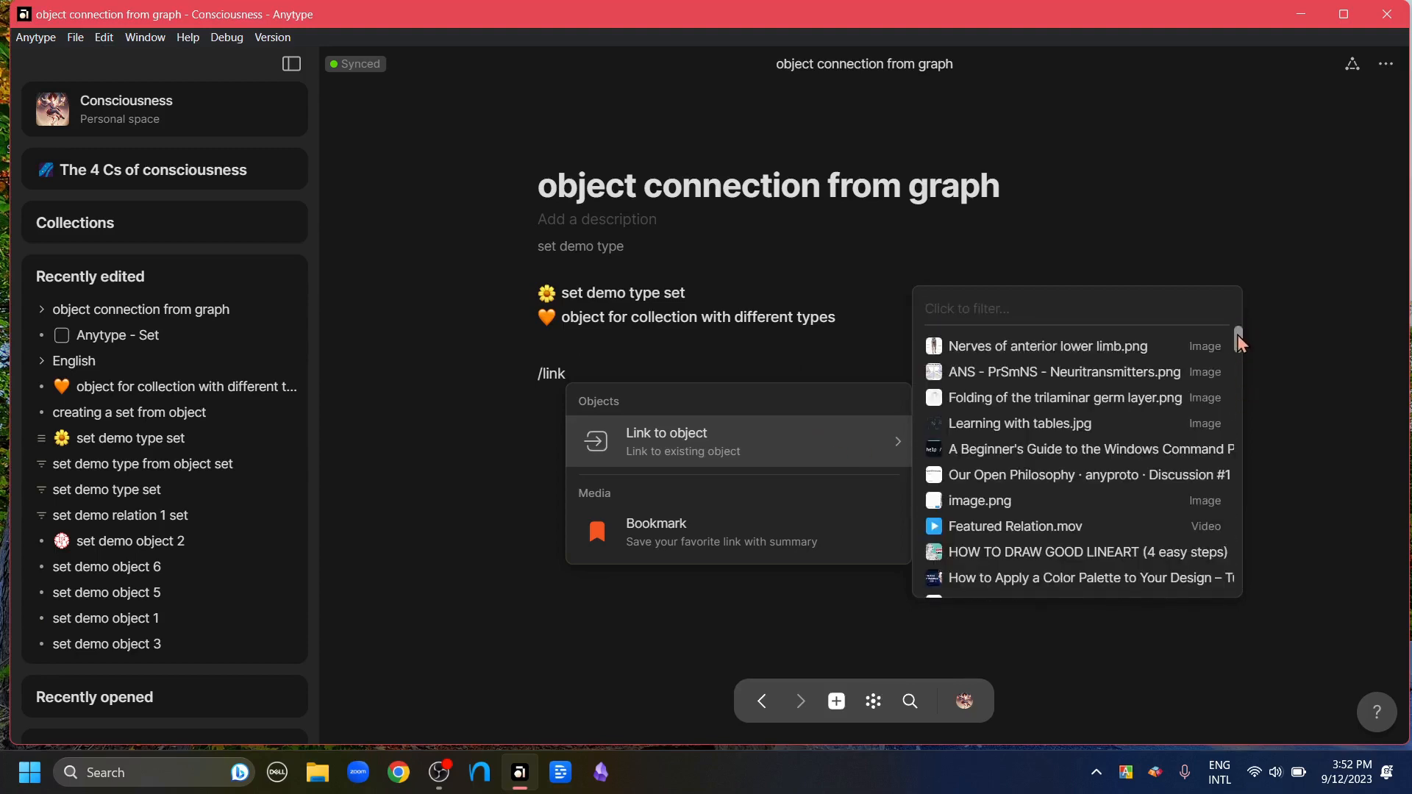
pyautogui.click(1157, 382)
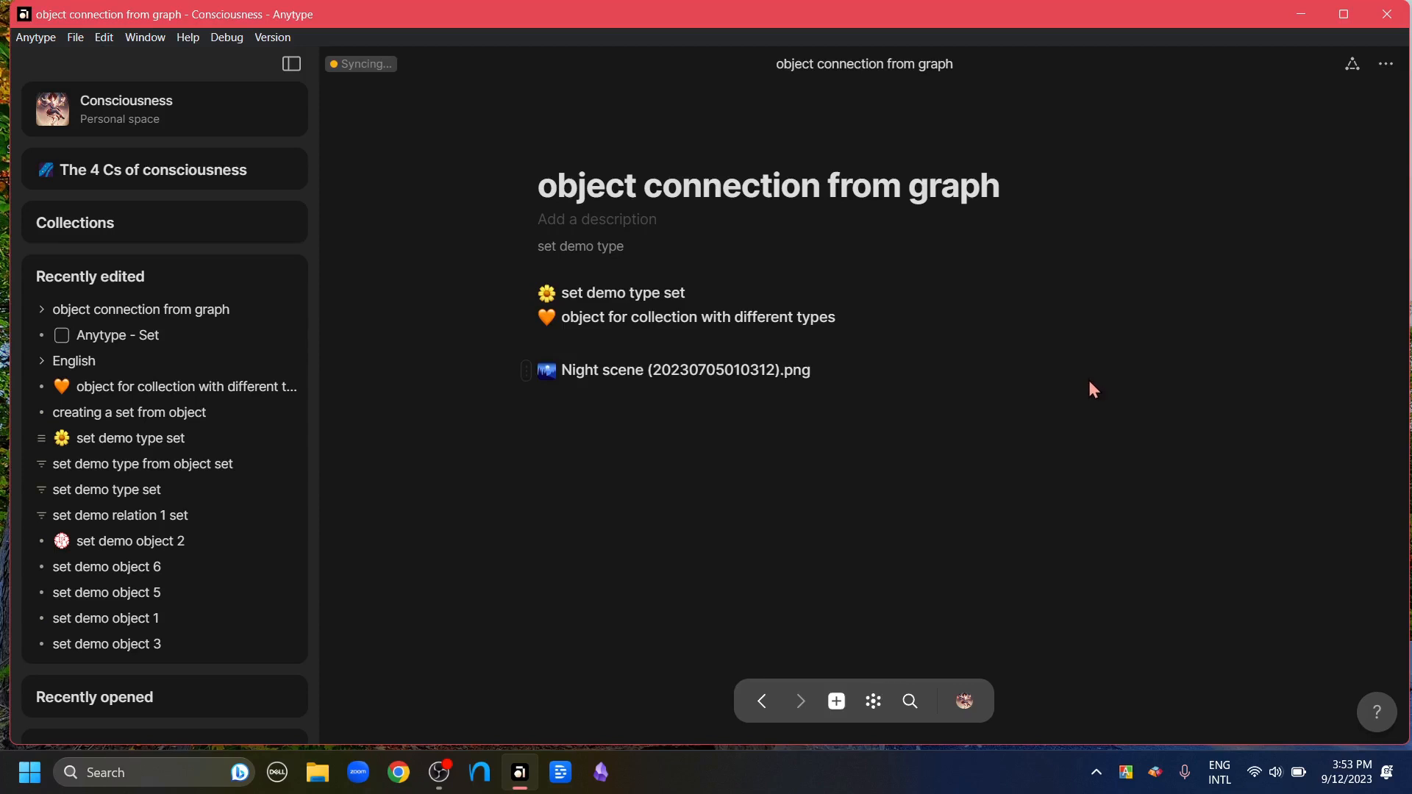
# - Set the preview layout of the Night scene image link to Card
pyautogui.click(526, 371)
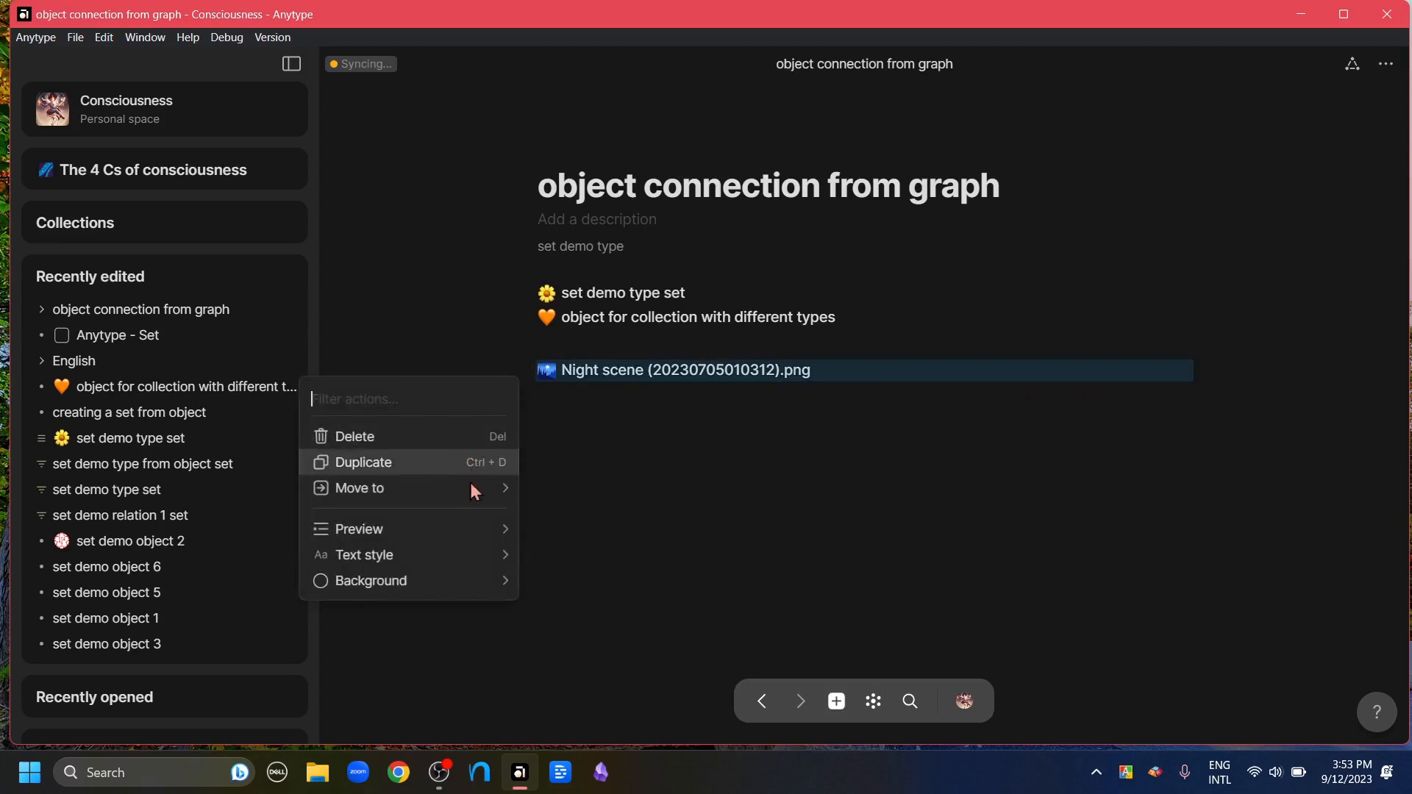
pyautogui.moveTo(478, 537)
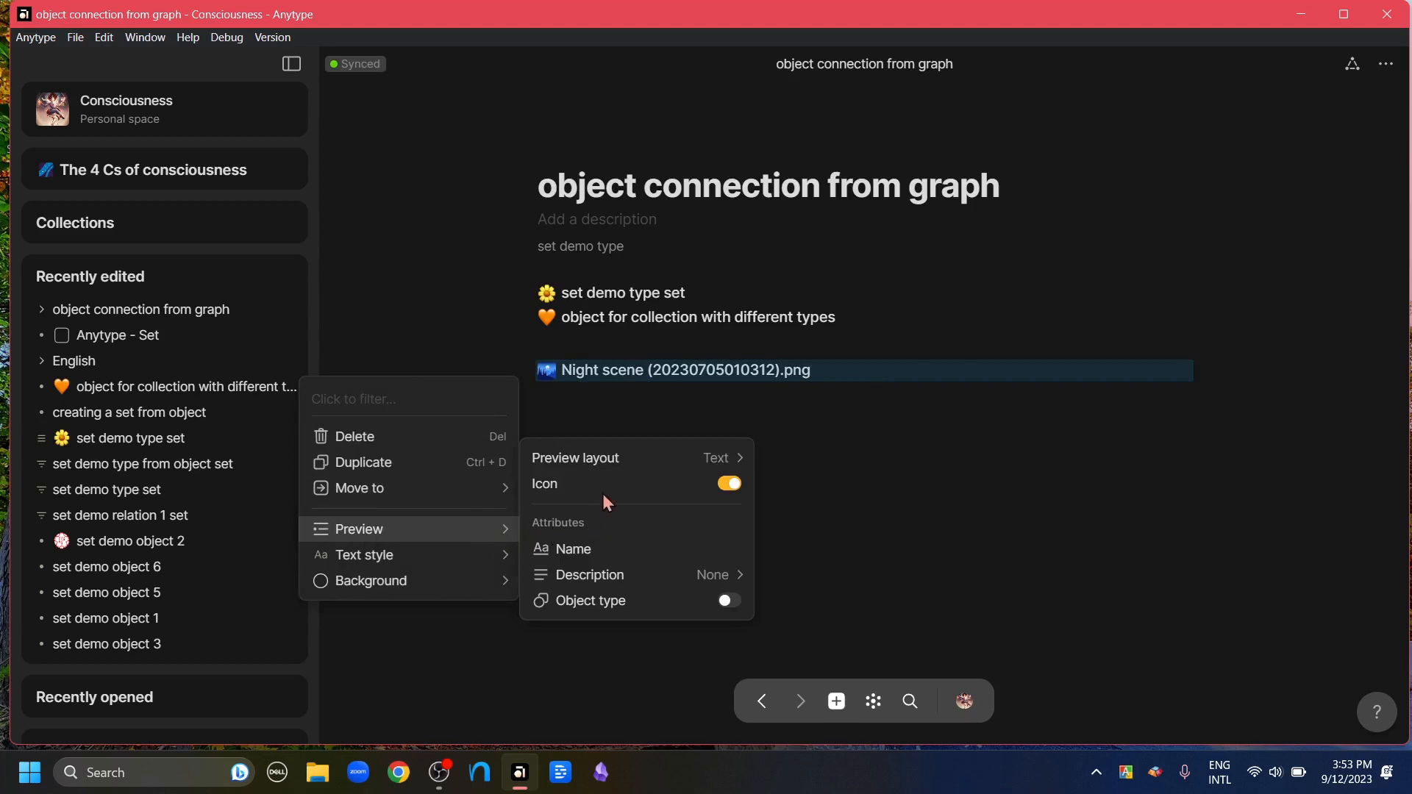
pyautogui.moveTo(738, 460)
pyautogui.click(787, 472)
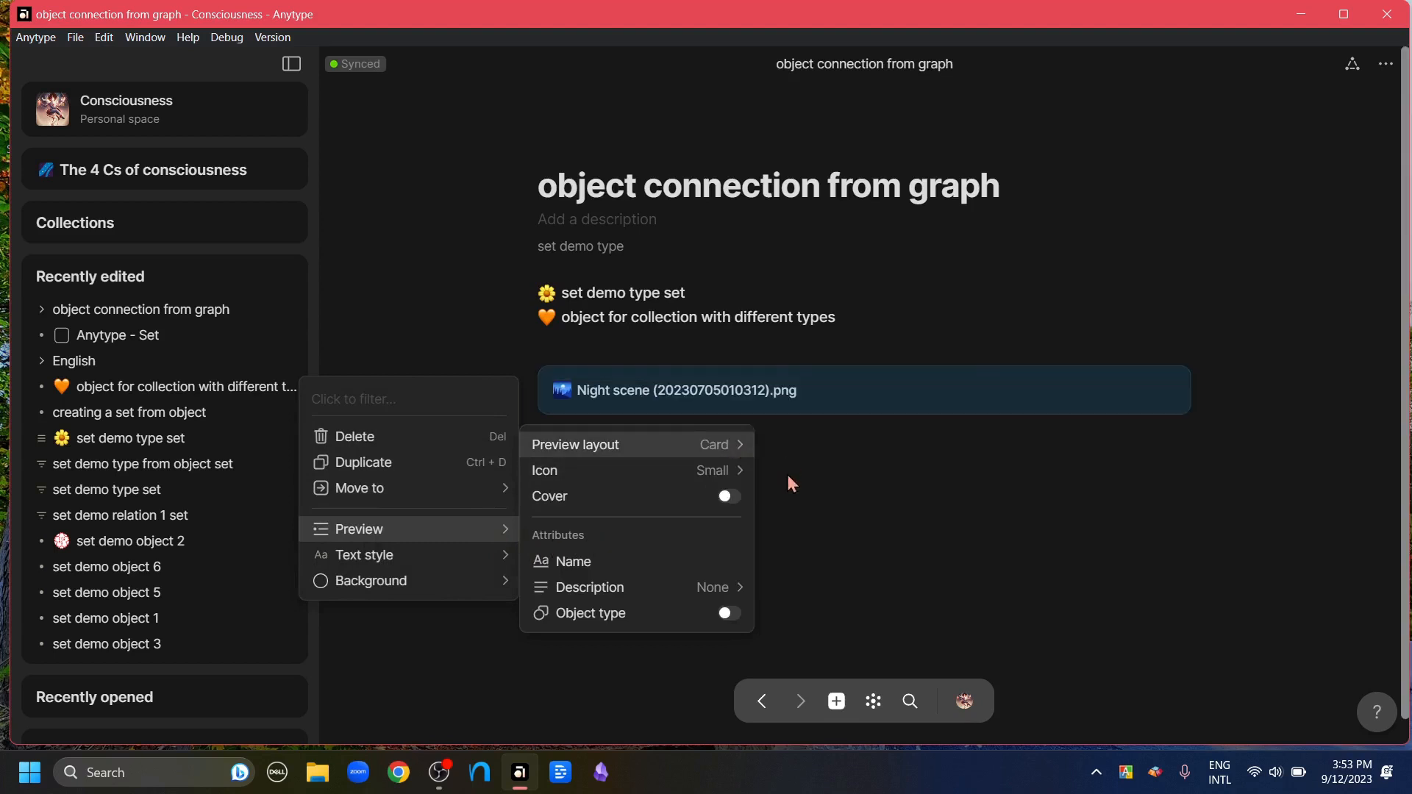
pyautogui.click(1268, 427)
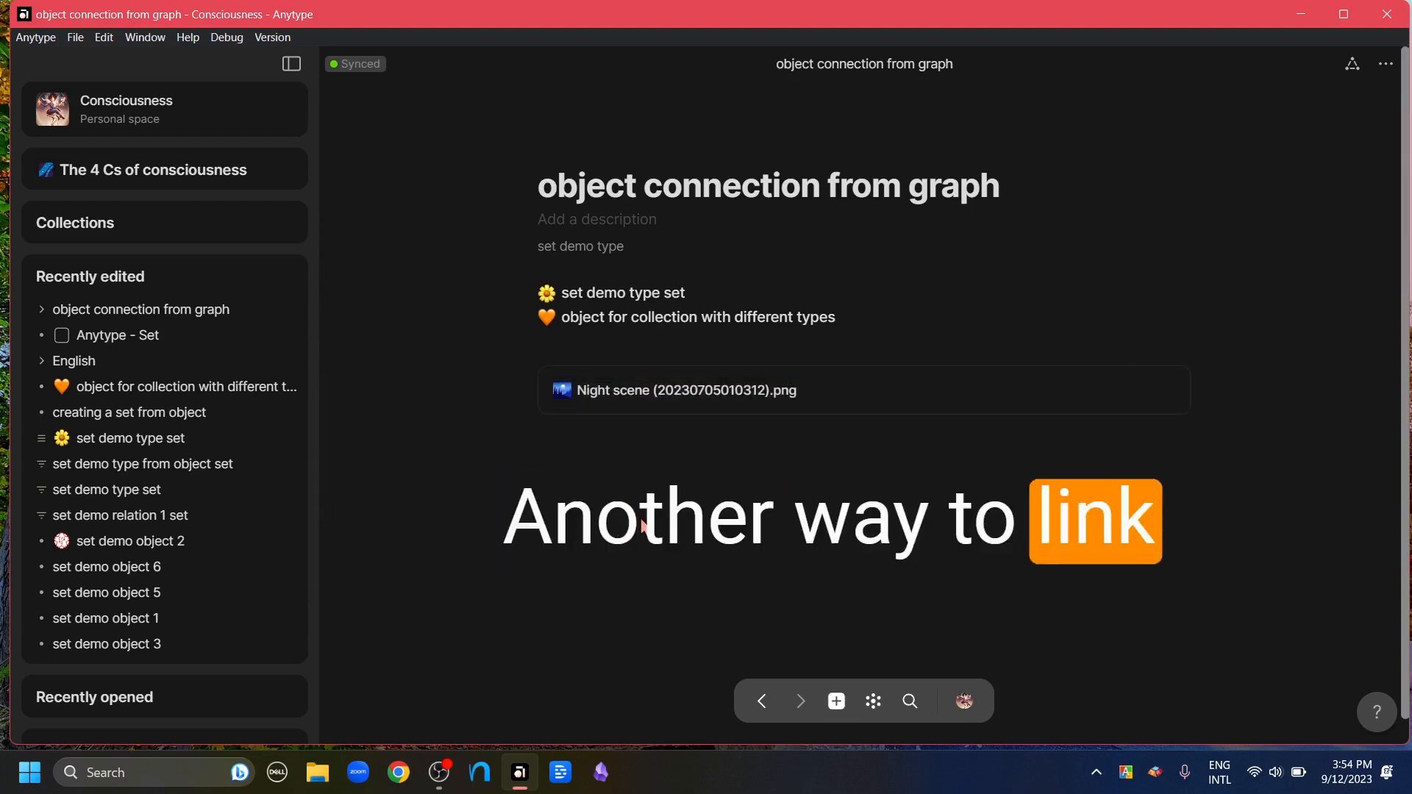
# - Create an Object relation named "adding links through relations" below the Night scene card, without limiting its object types
pyautogui.click(559, 470)
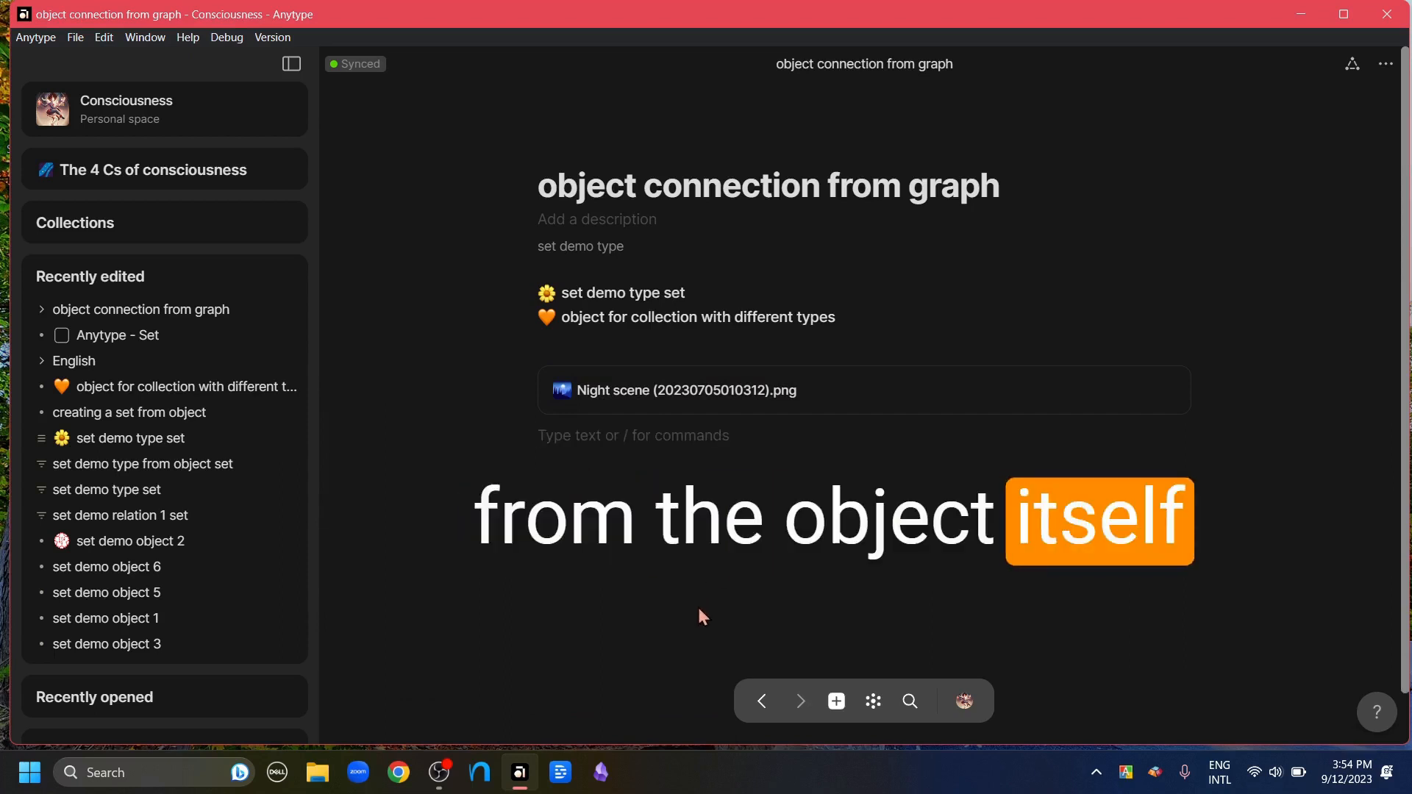
pyautogui.write('/rela')
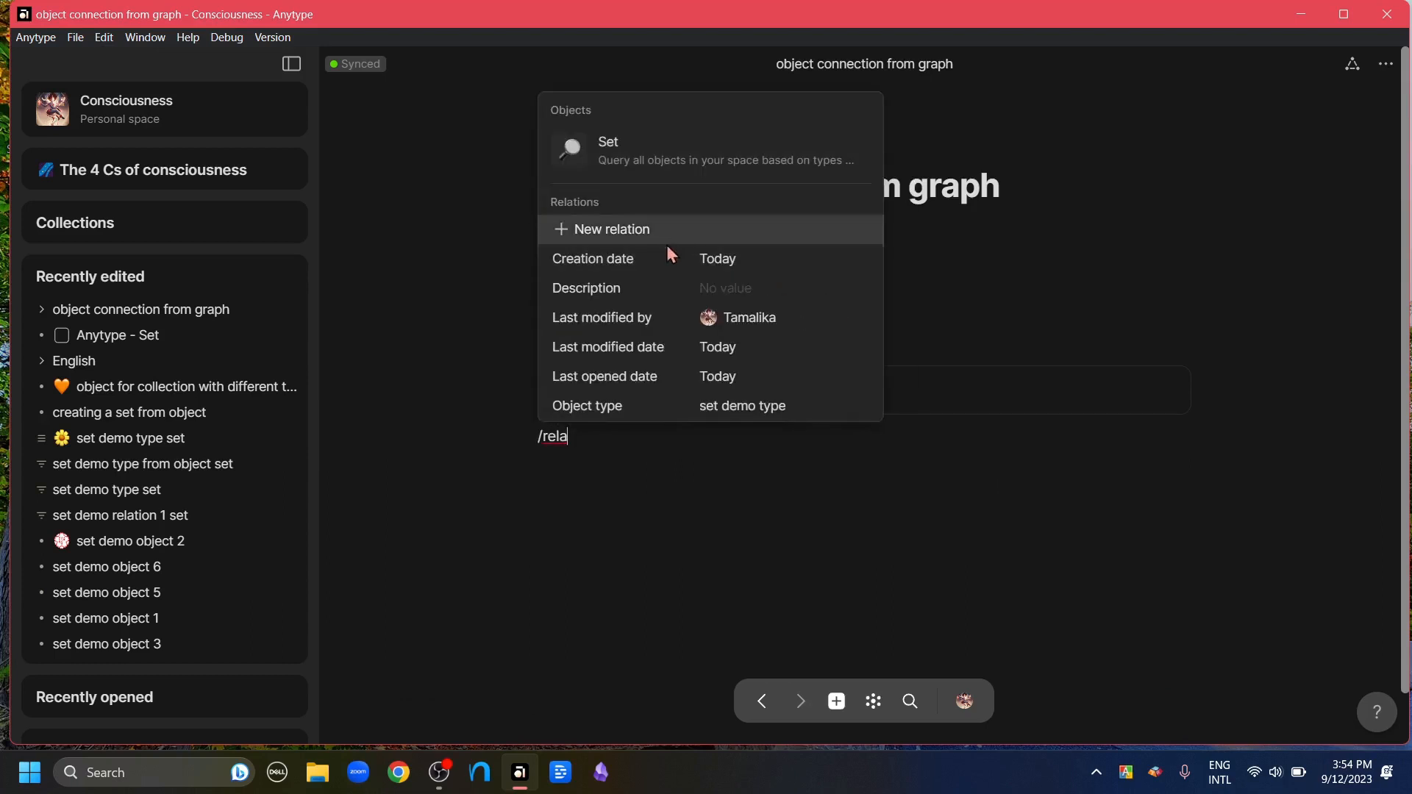
pyautogui.click(646, 228)
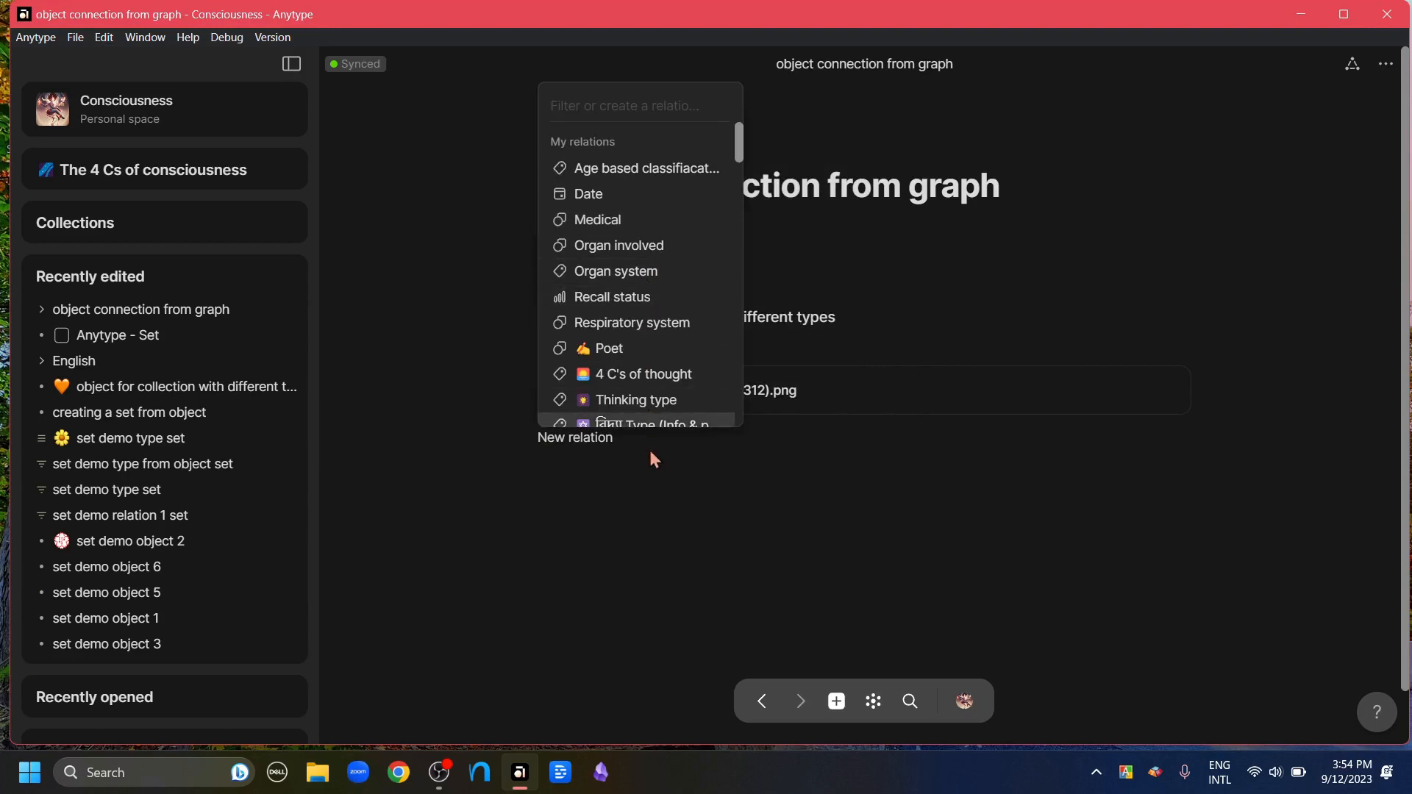
pyautogui.write('adding links through relations')
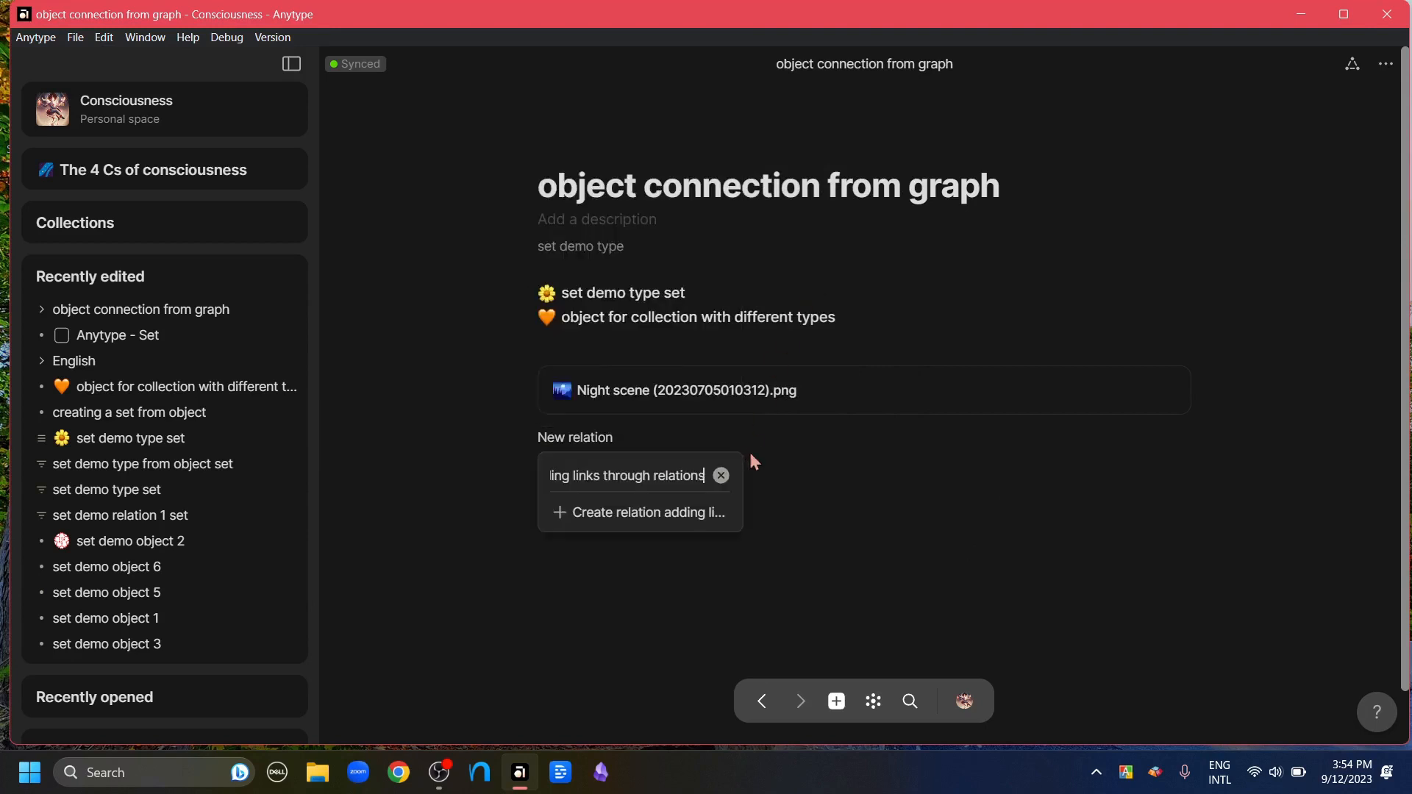
pyautogui.click(690, 514)
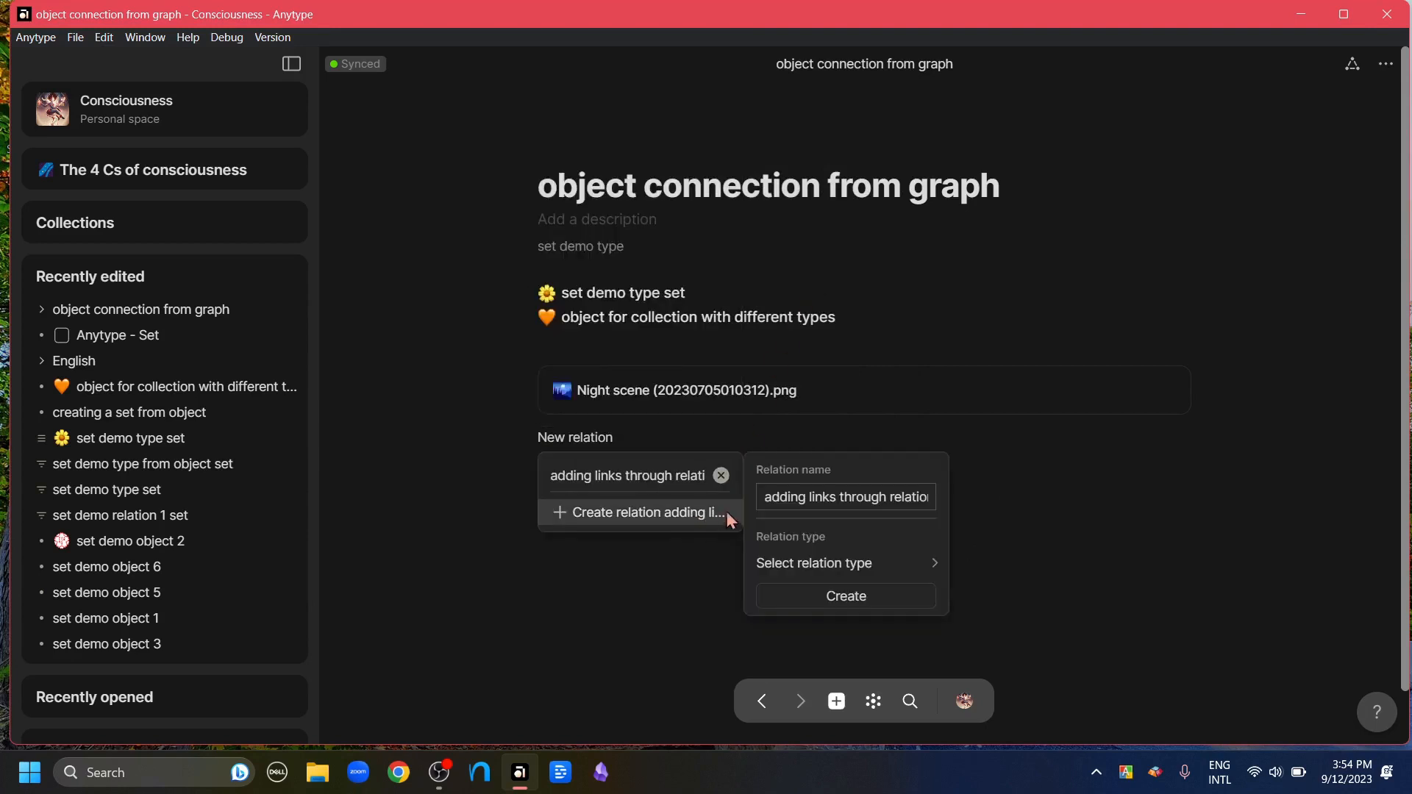
pyautogui.moveTo(823, 567)
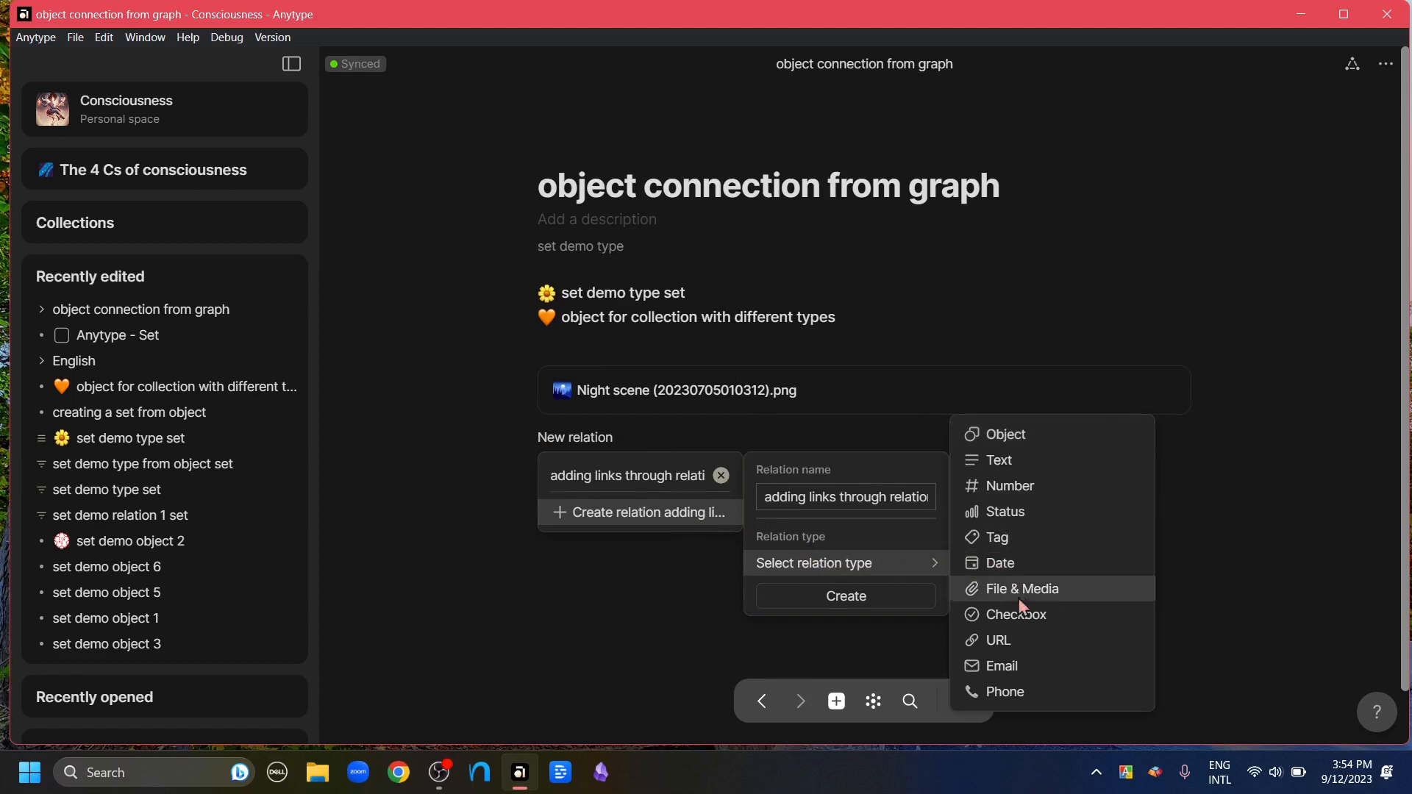
pyautogui.click(1022, 434)
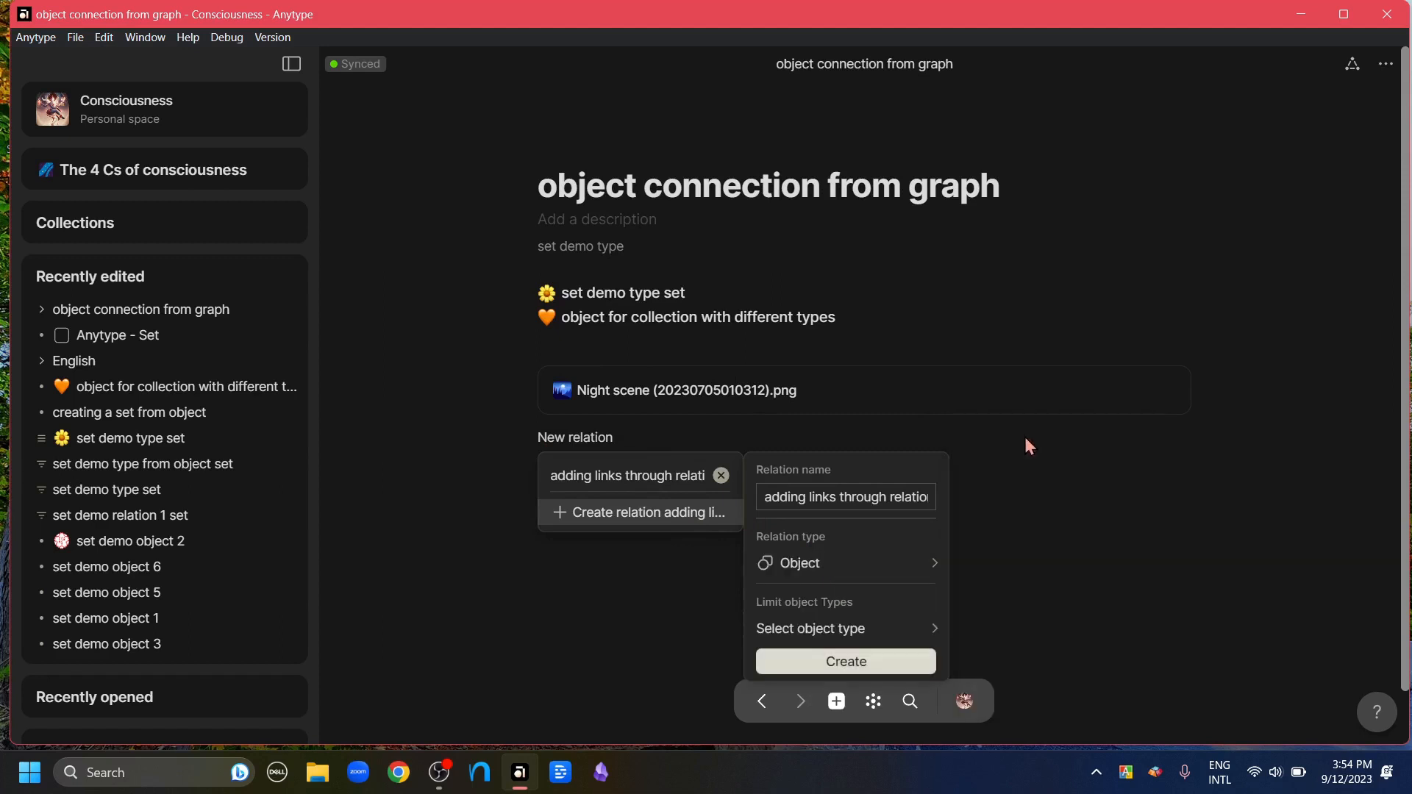
pyautogui.moveTo(889, 638)
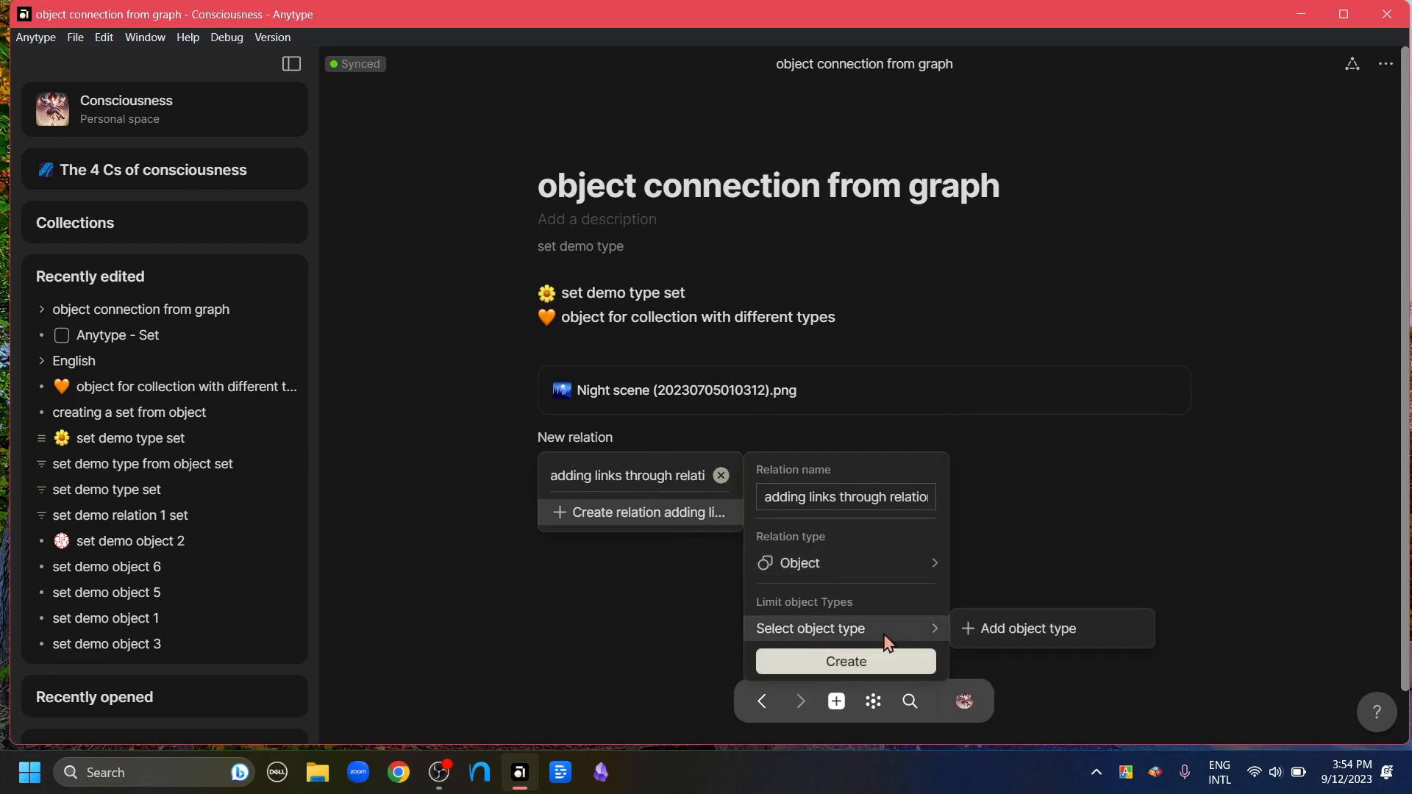
pyautogui.click(995, 626)
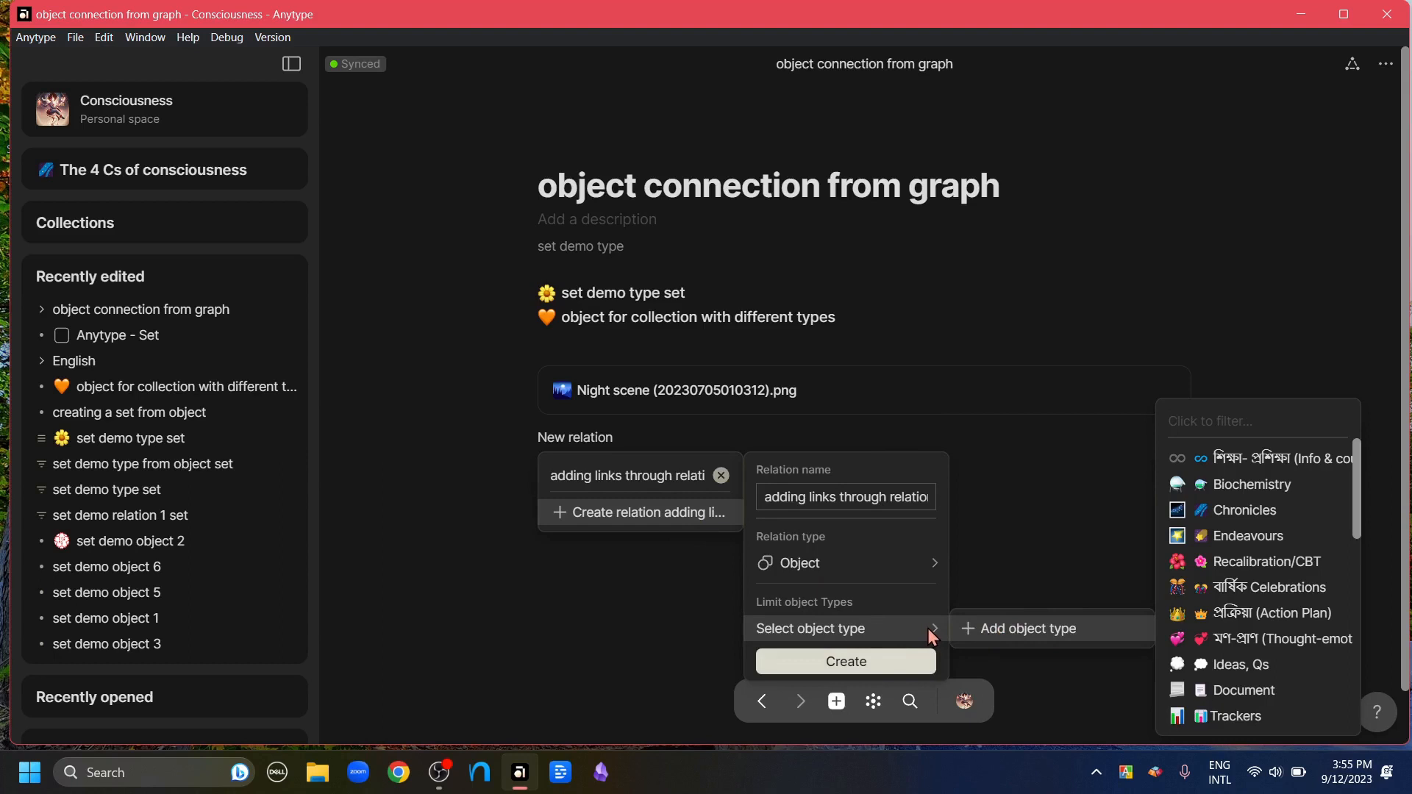
pyautogui.press('Escape')
pyautogui.press('Escape')
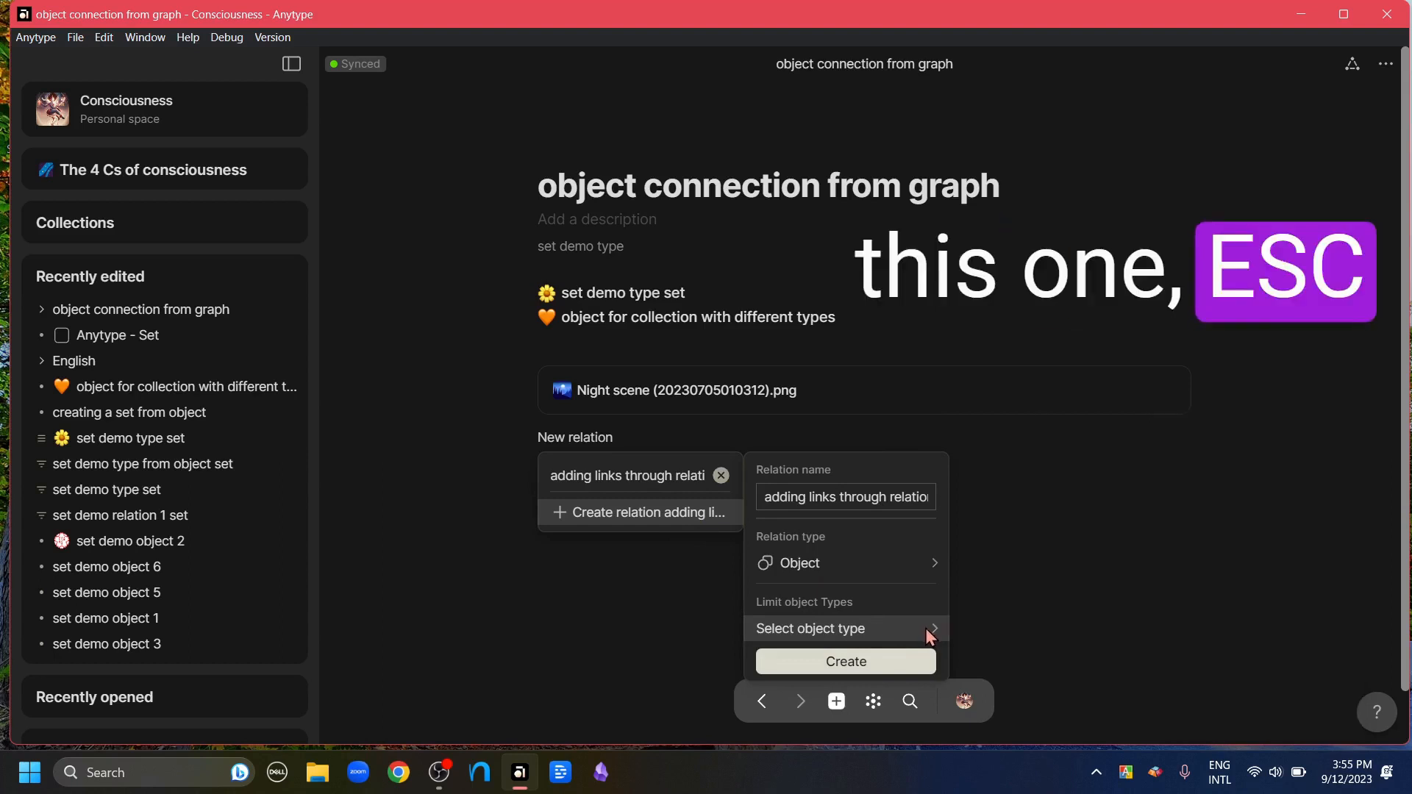
pyautogui.click(875, 664)
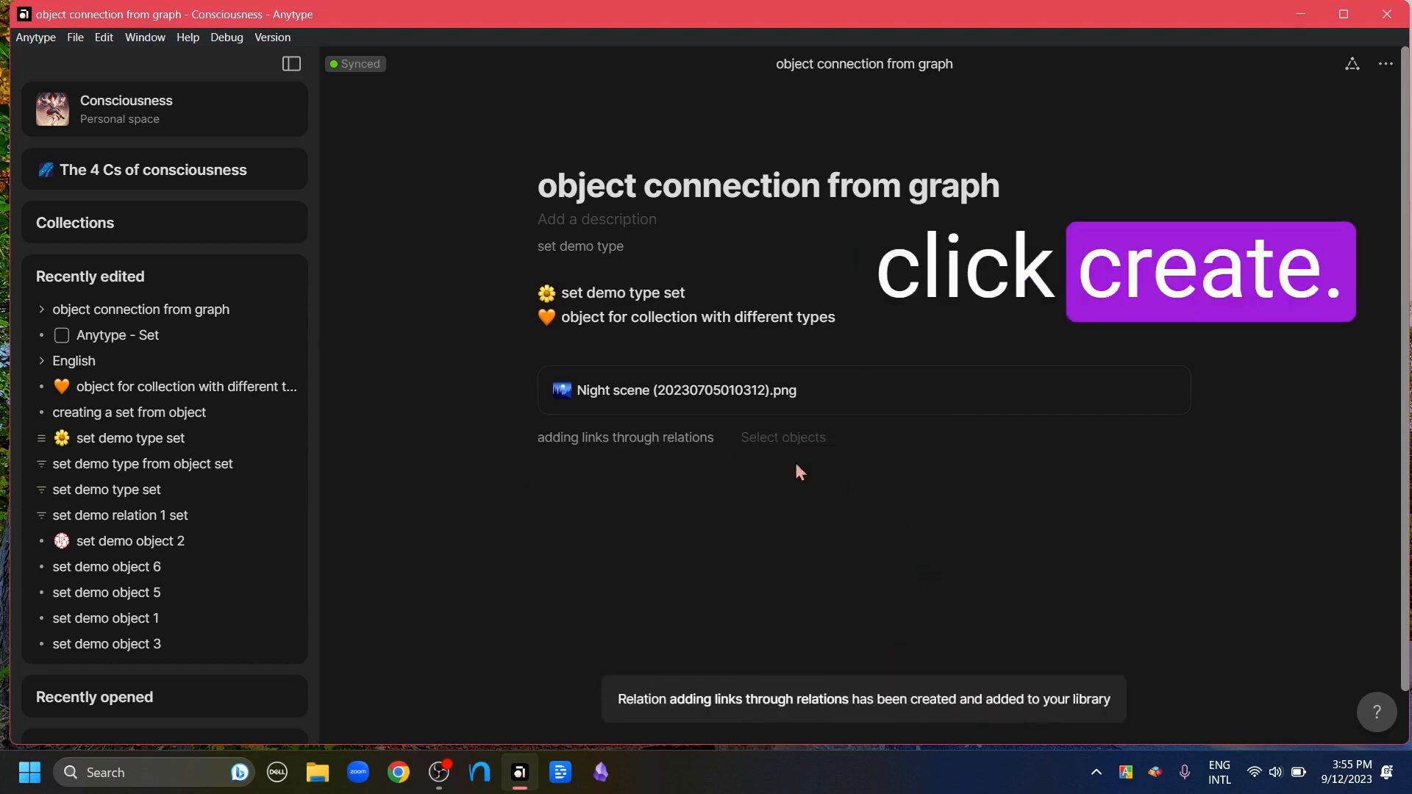
# - Add How to Improve at Digital SHADING, How to draw Chibis (Clip Studio Paint) and the woman-with-kite image to the adding links through relations relation
pyautogui.click(782, 438)
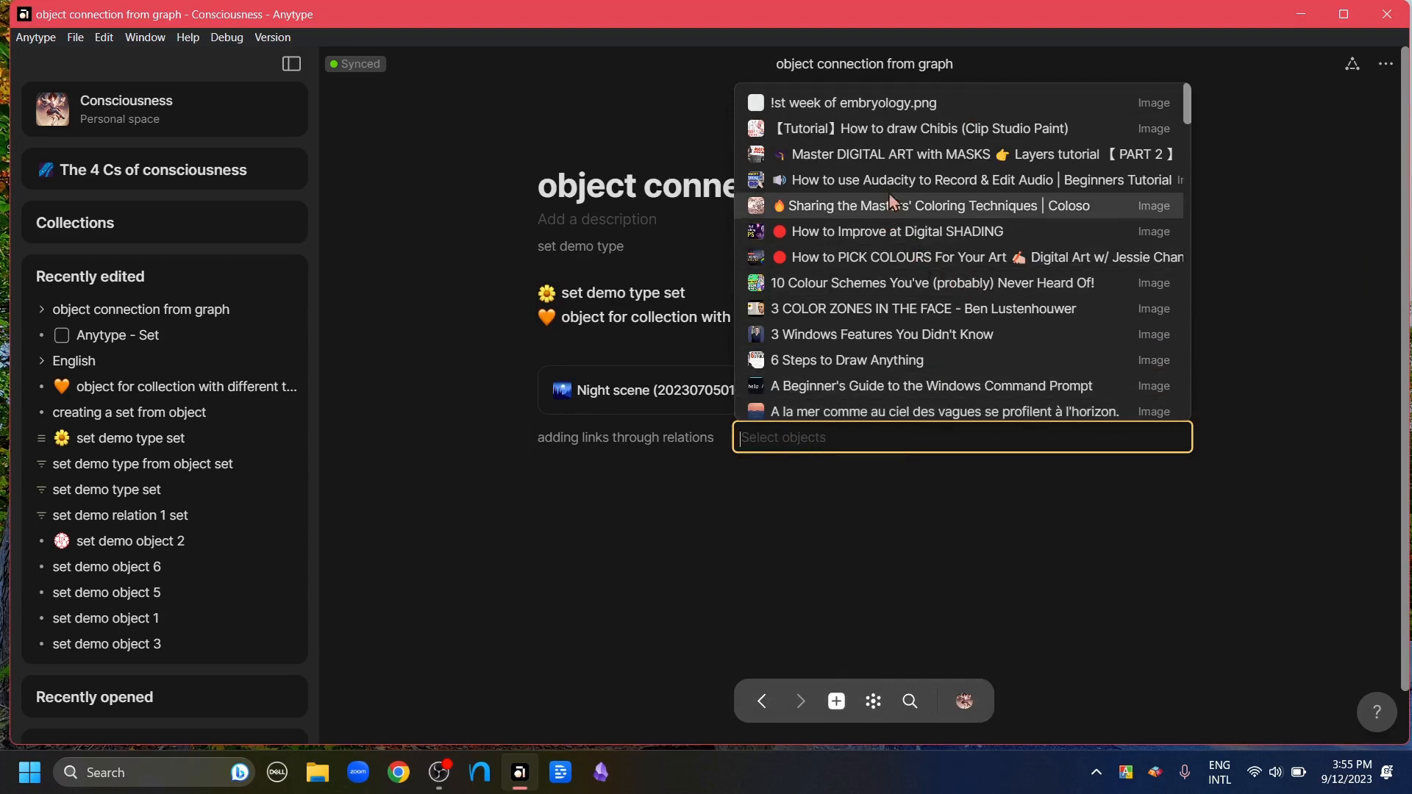
pyautogui.click(881, 232)
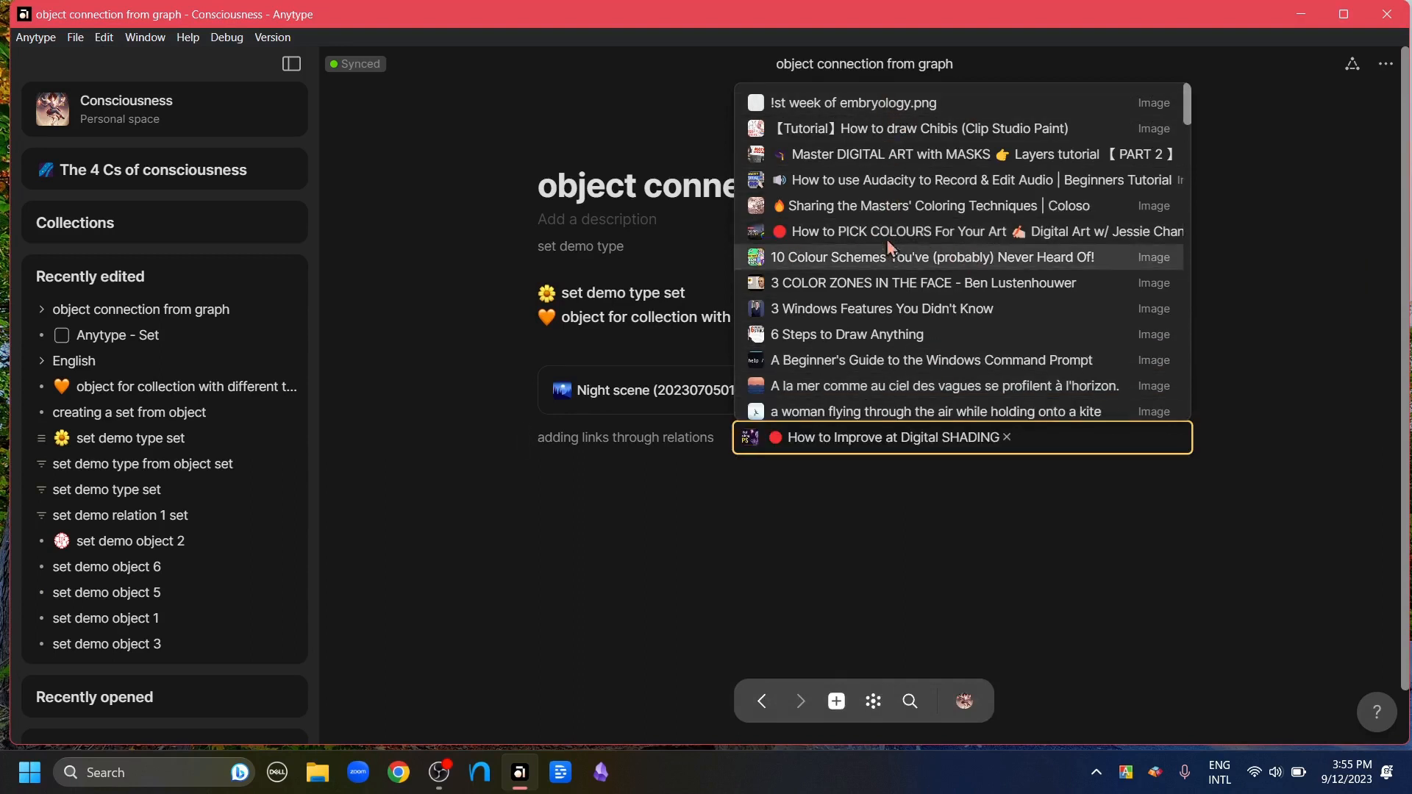
pyautogui.click(886, 131)
pyautogui.click(827, 385)
pyautogui.click(822, 607)
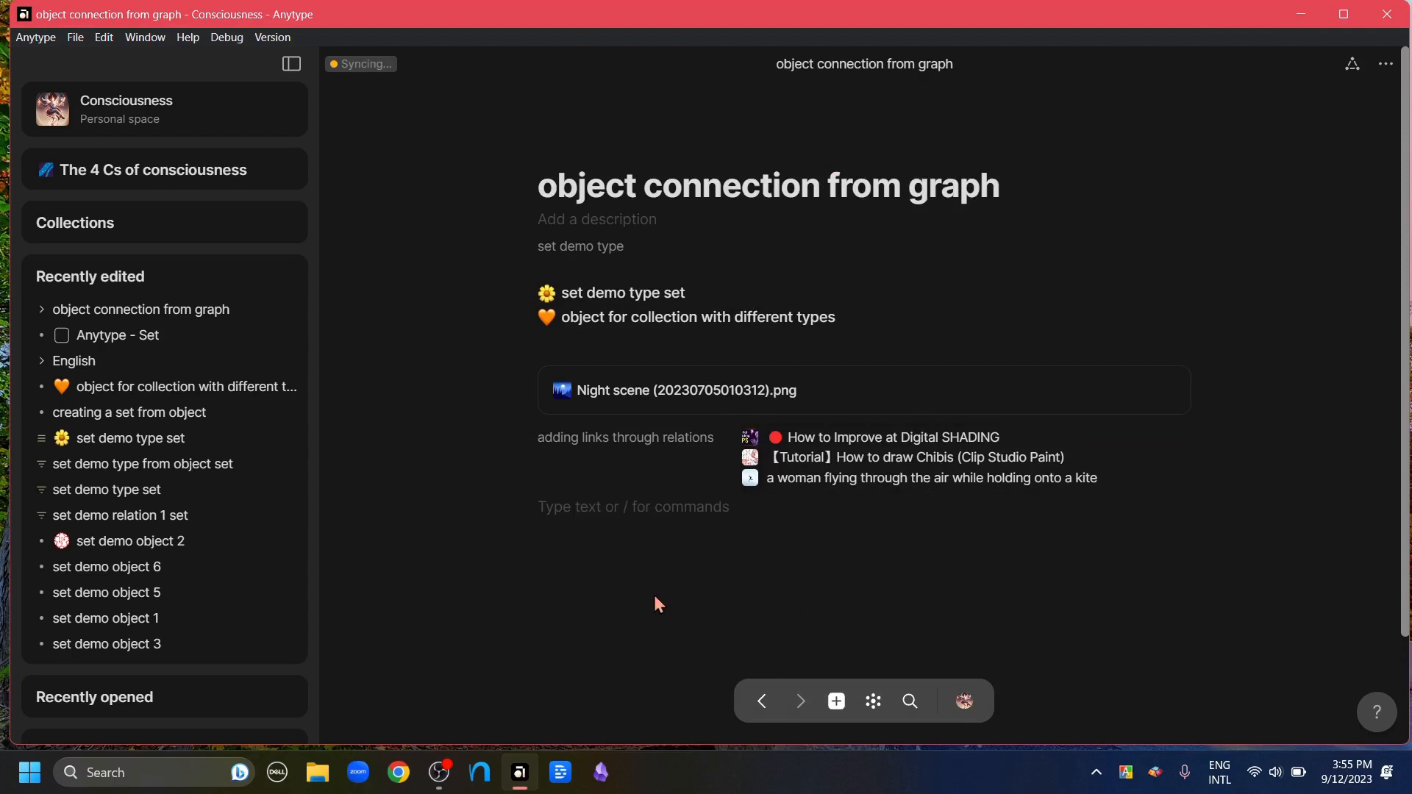
# - Start a second new relation named "type limited by type" below the first relation
pyautogui.write('/re')
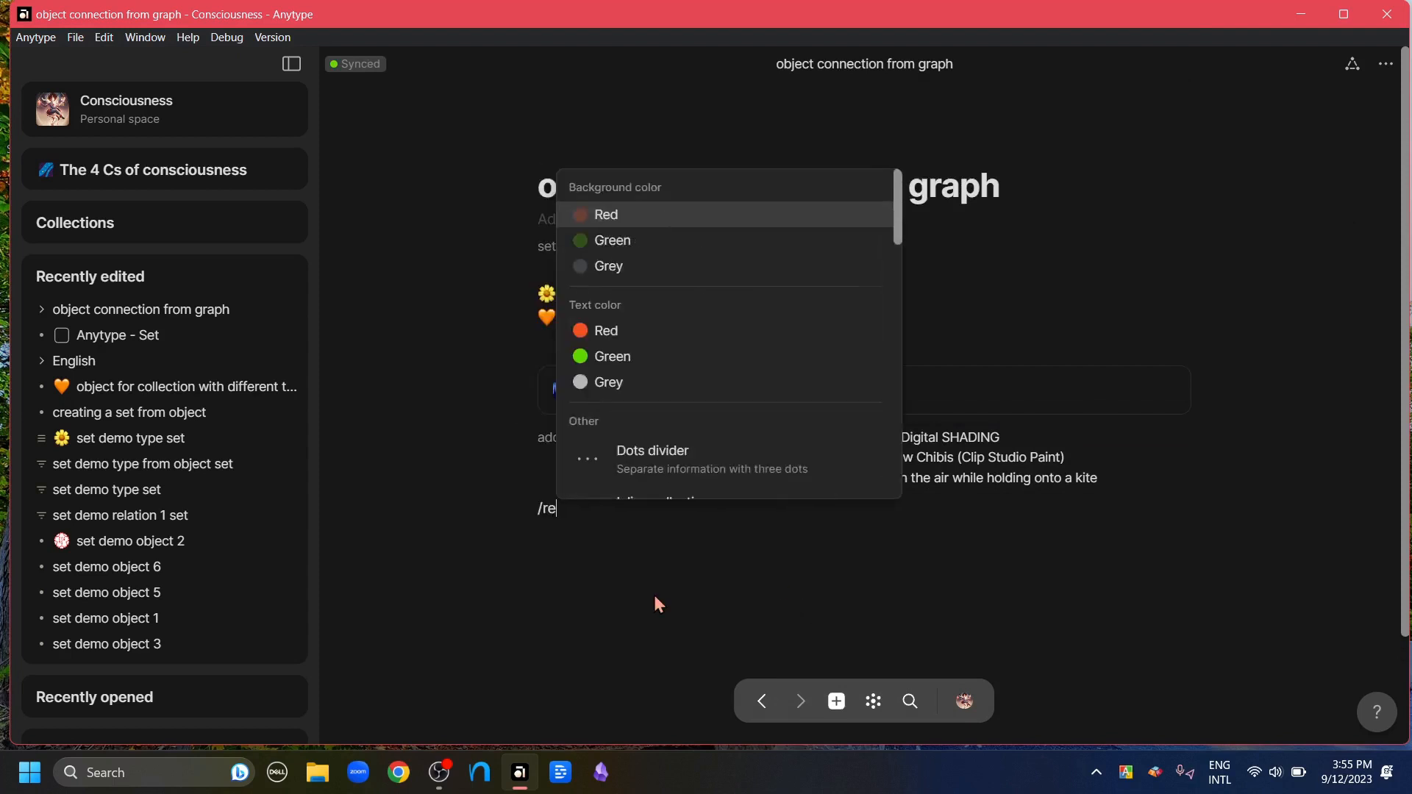
pyautogui.write('lati')
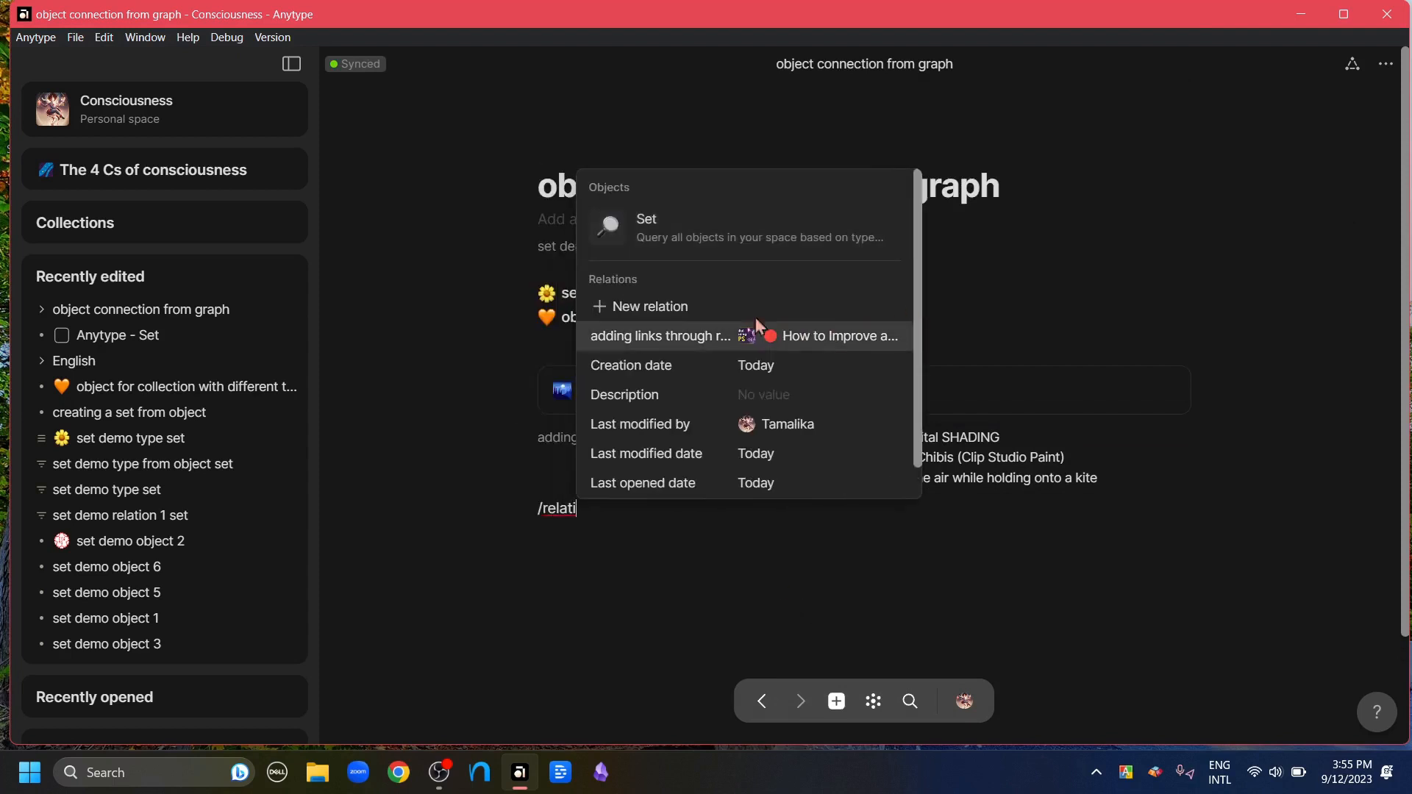
pyautogui.click(690, 309)
pyautogui.write('l')
pyautogui.write('ty')
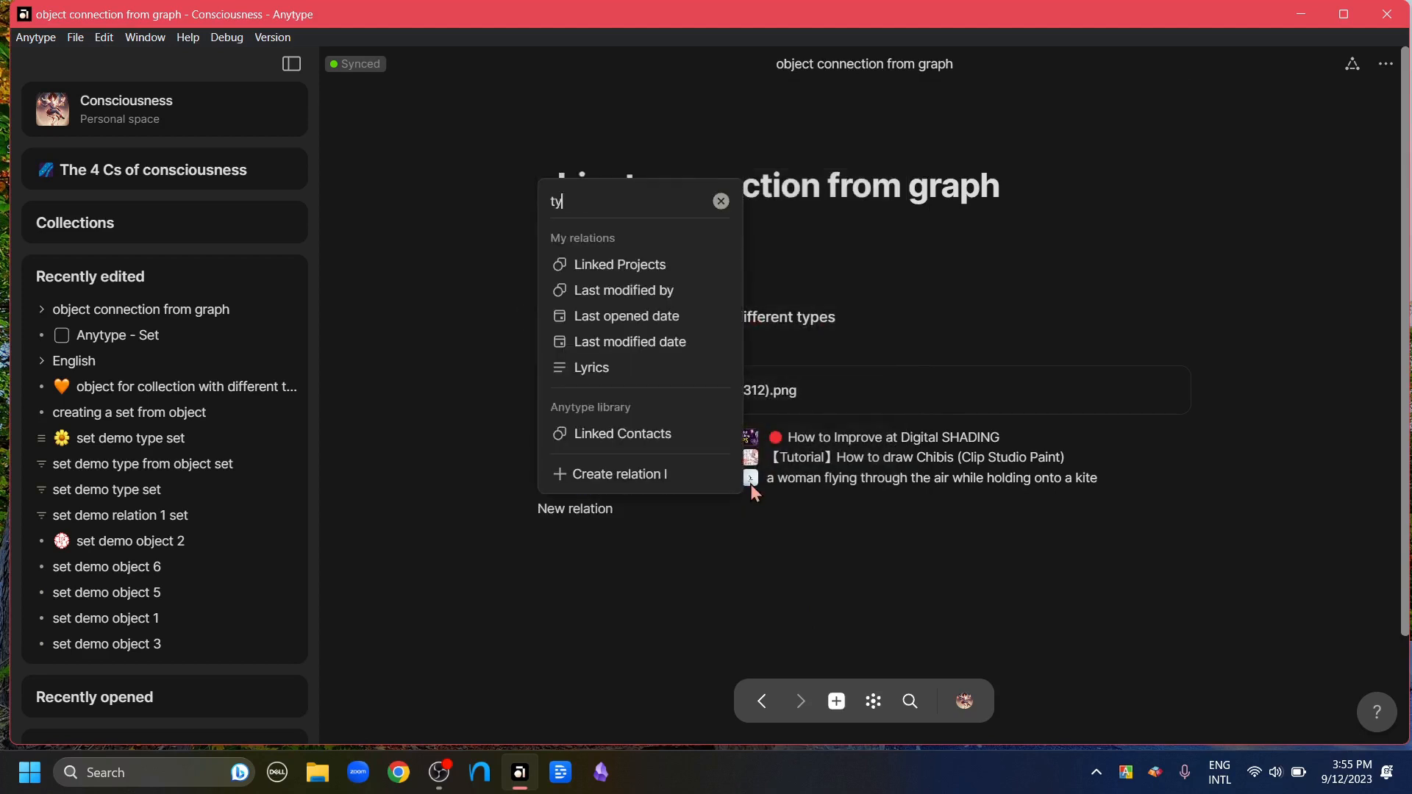
pyautogui.write('pe limi')
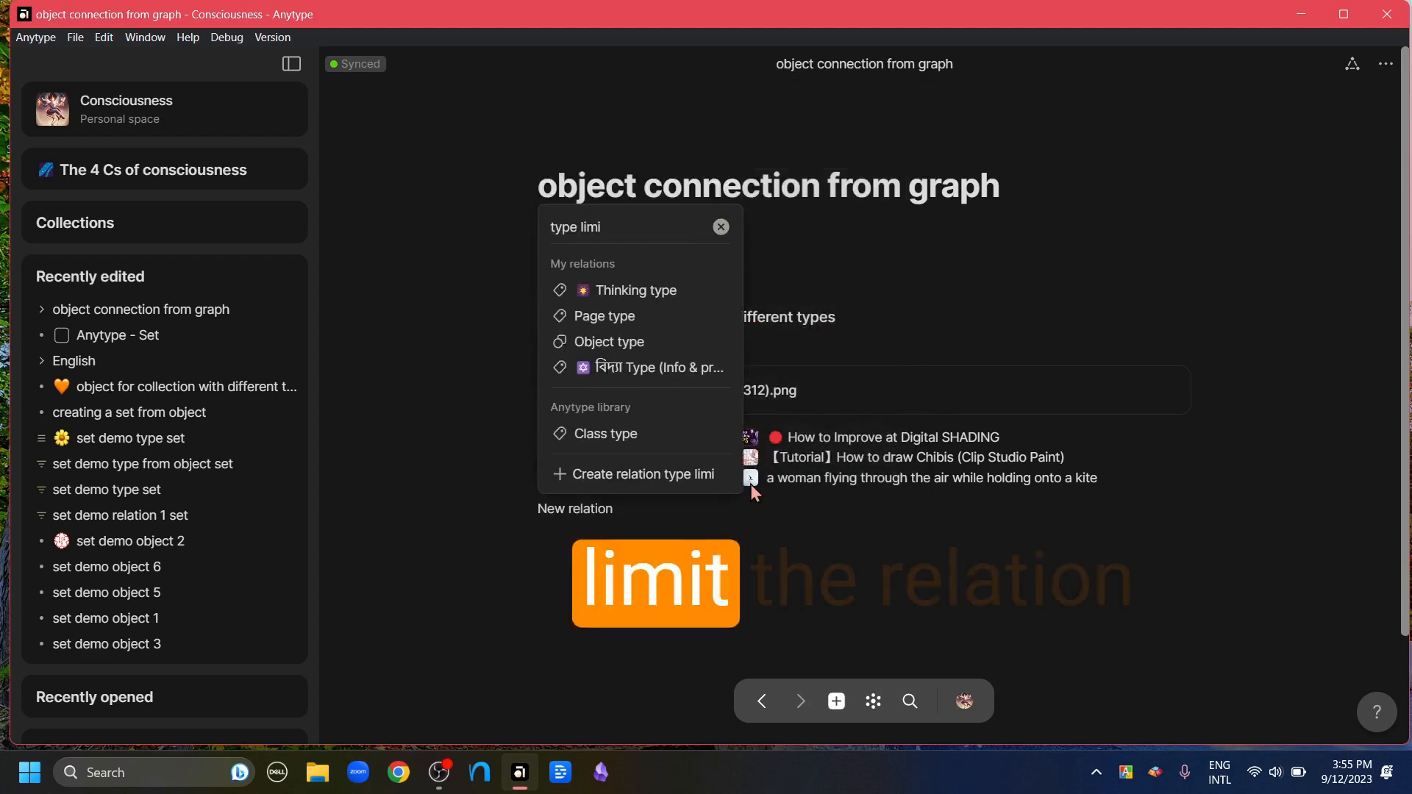
pyautogui.write('t the ')
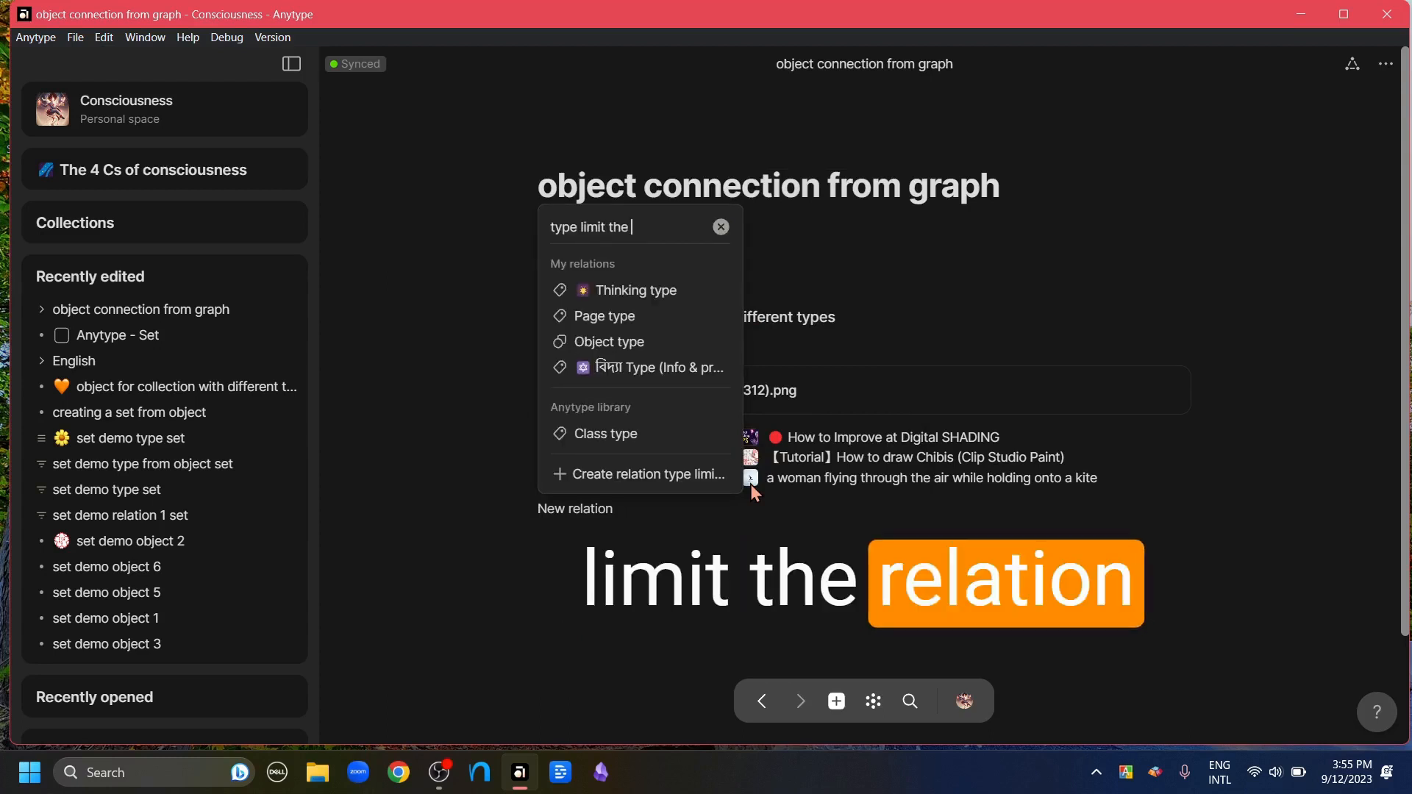
pyautogui.press('BackSpace')
pyautogui.press('BackSpace')
pyautogui.press('BackSpace')
pyautogui.press('BackSpace')
pyautogui.press('BackSpace')
pyautogui.write('ed')
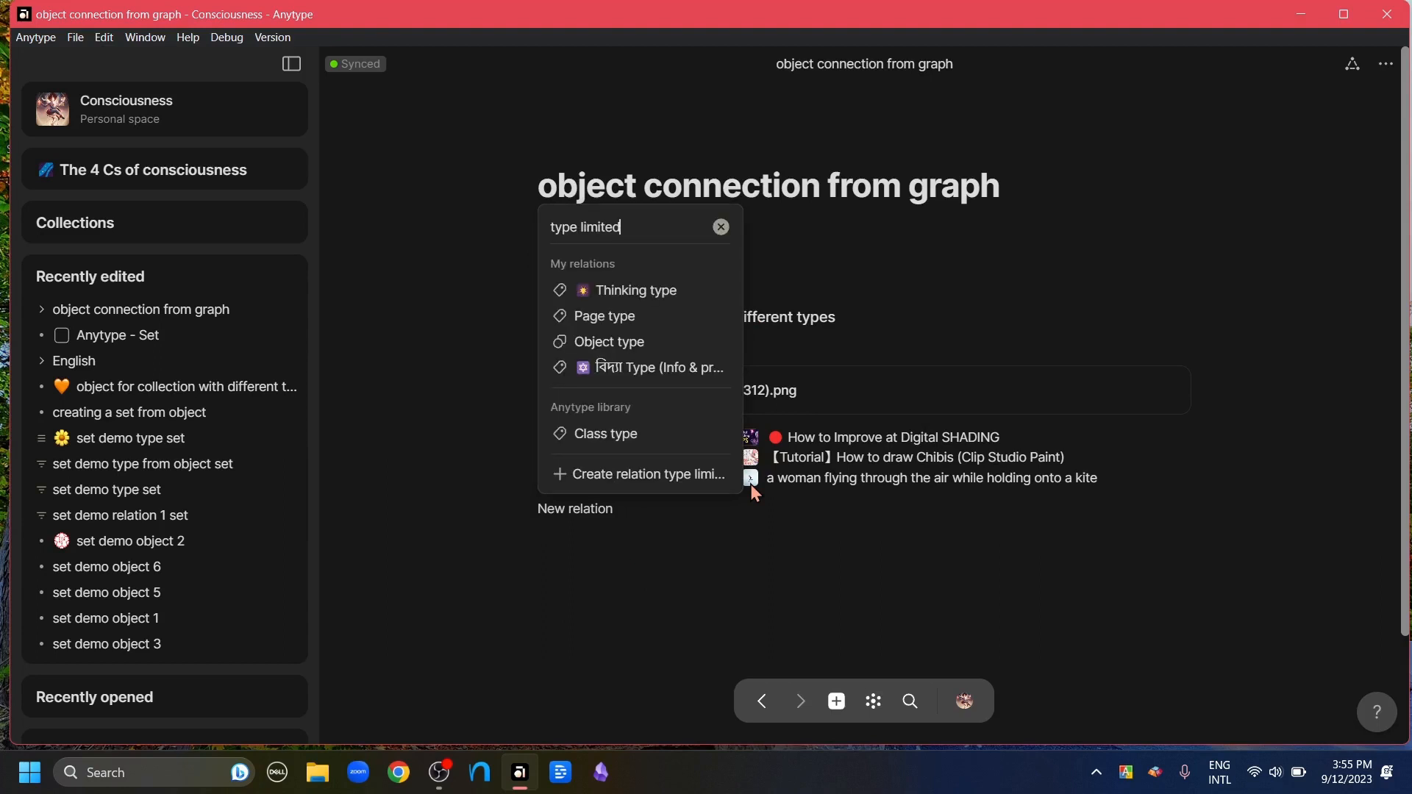
pyautogui.write(' by type')
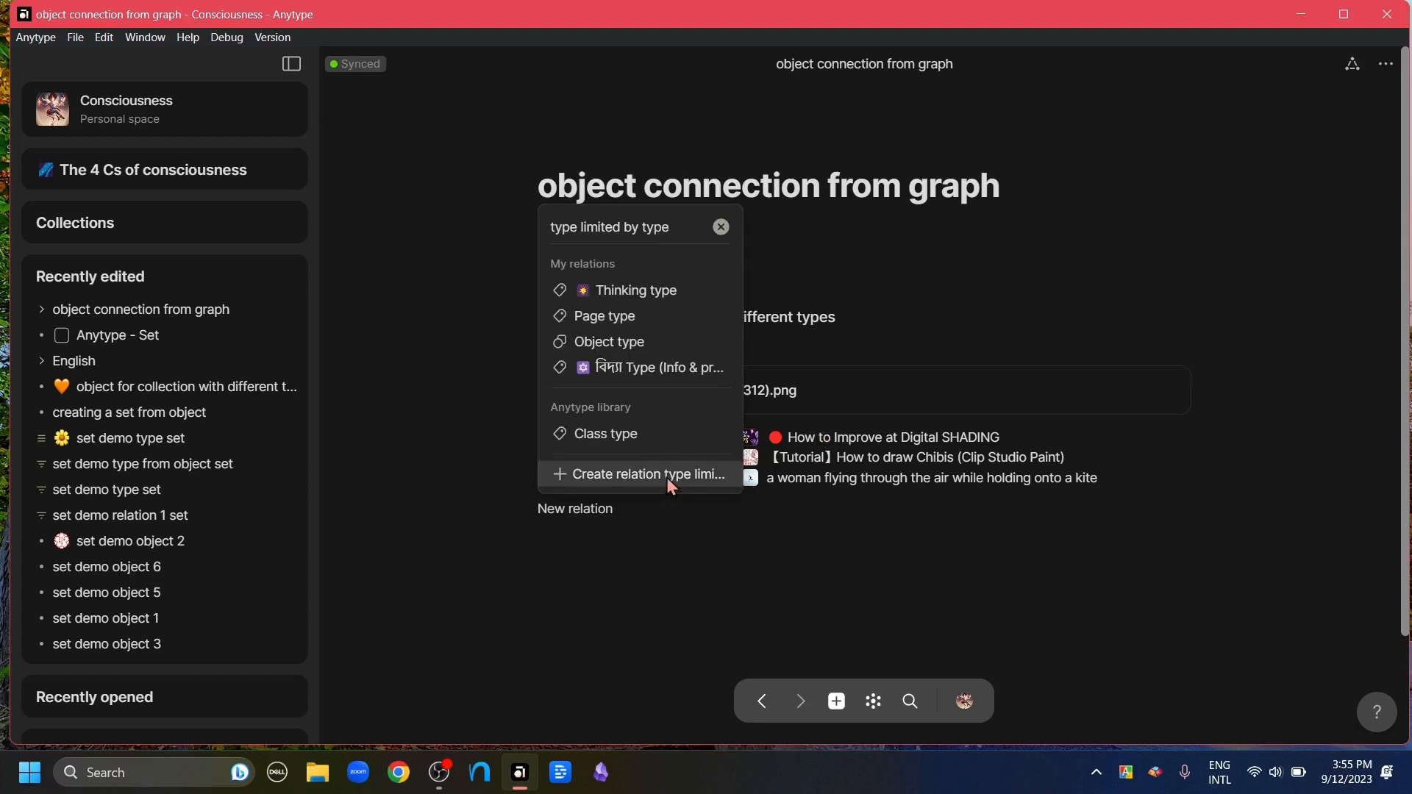
pyautogui.click(666, 478)
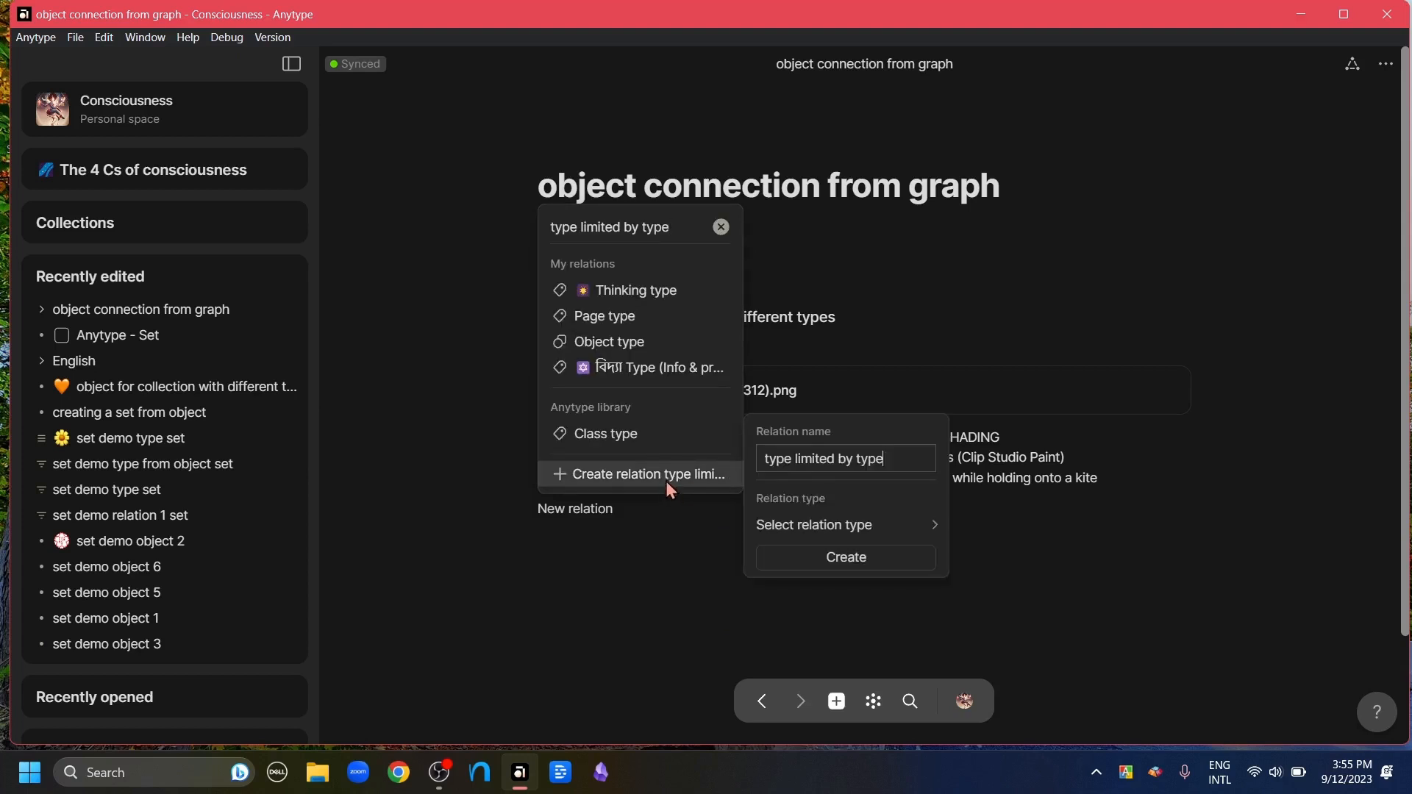
# - Make the new relation an Object relation limited to the Human and Image types, and create it
pyautogui.moveTo(855, 525)
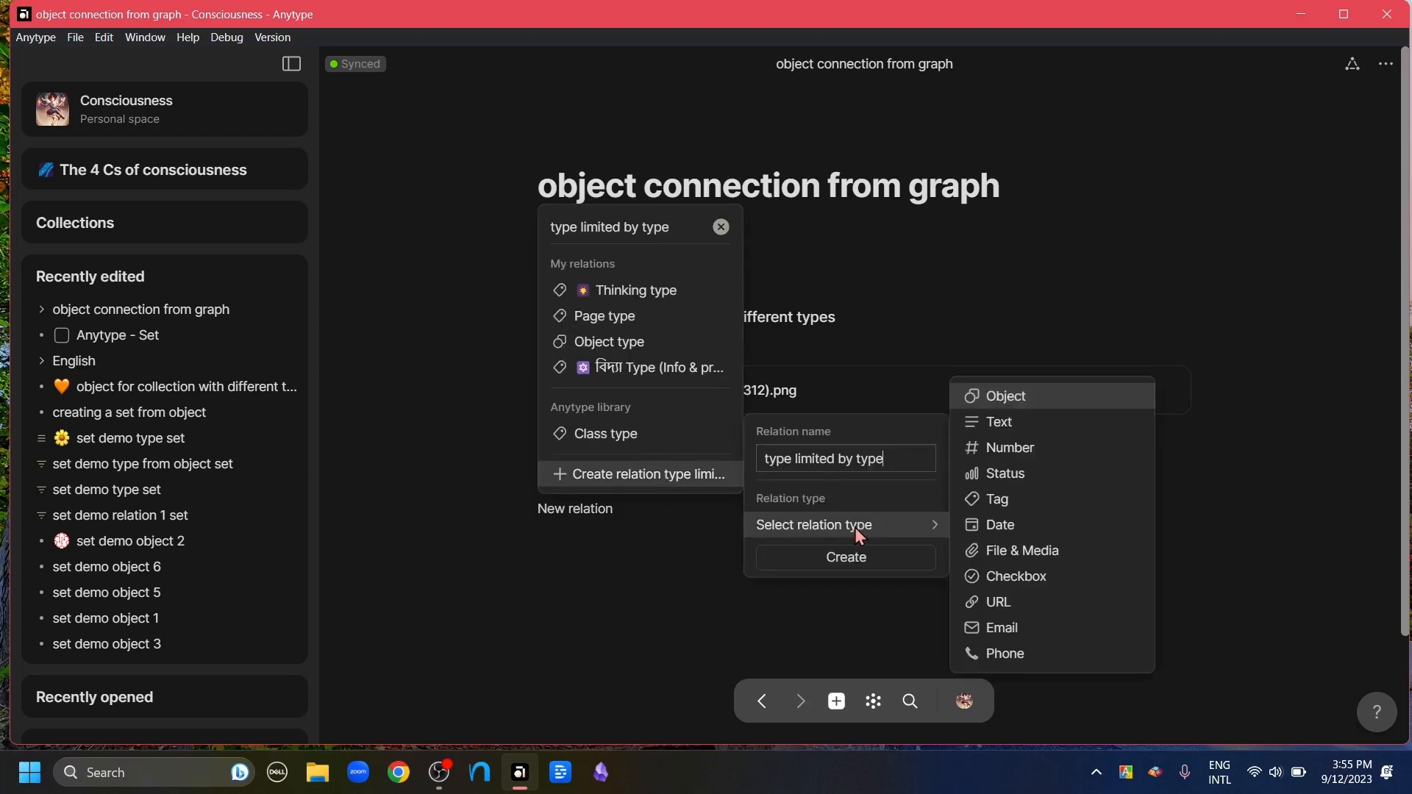
pyautogui.click(1045, 394)
pyautogui.moveTo(928, 589)
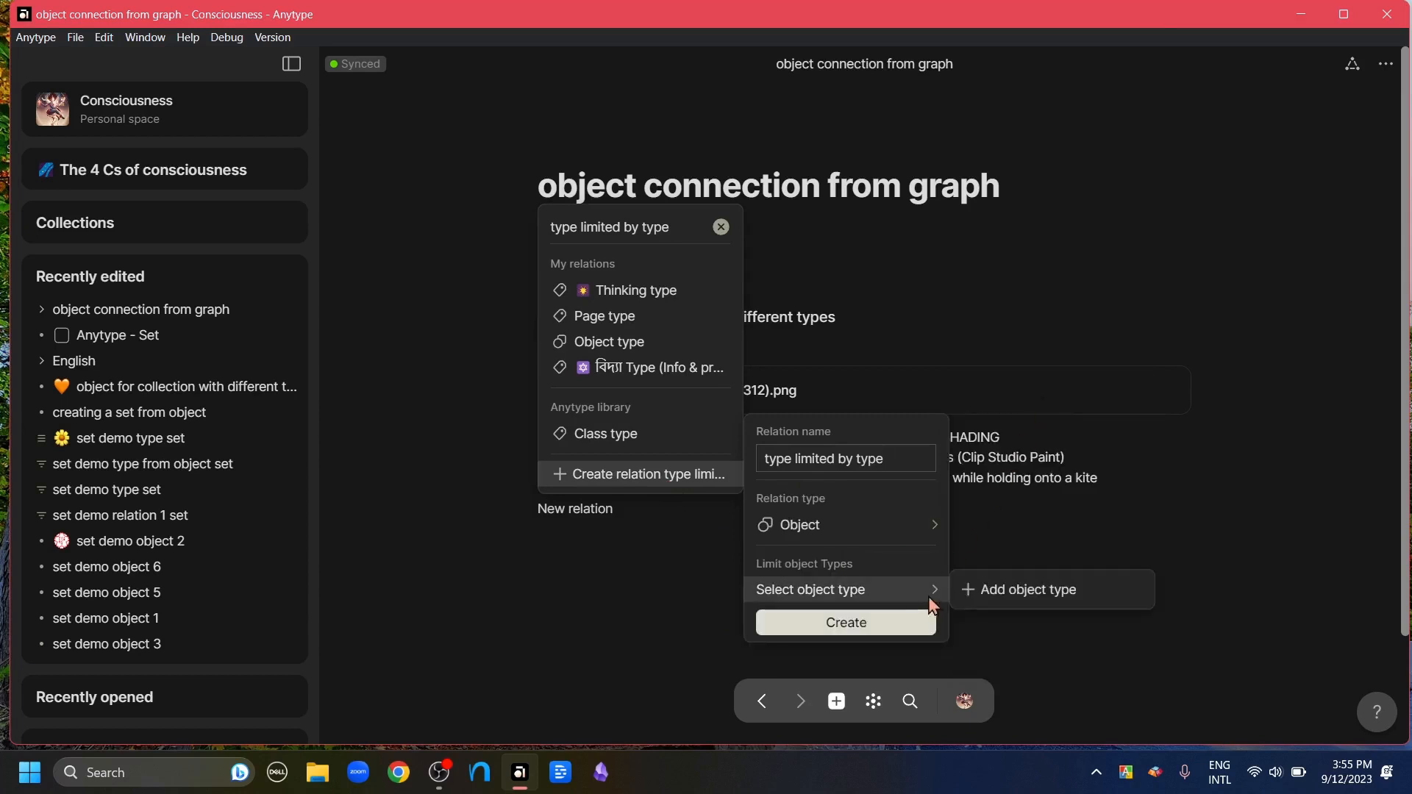
pyautogui.click(1017, 588)
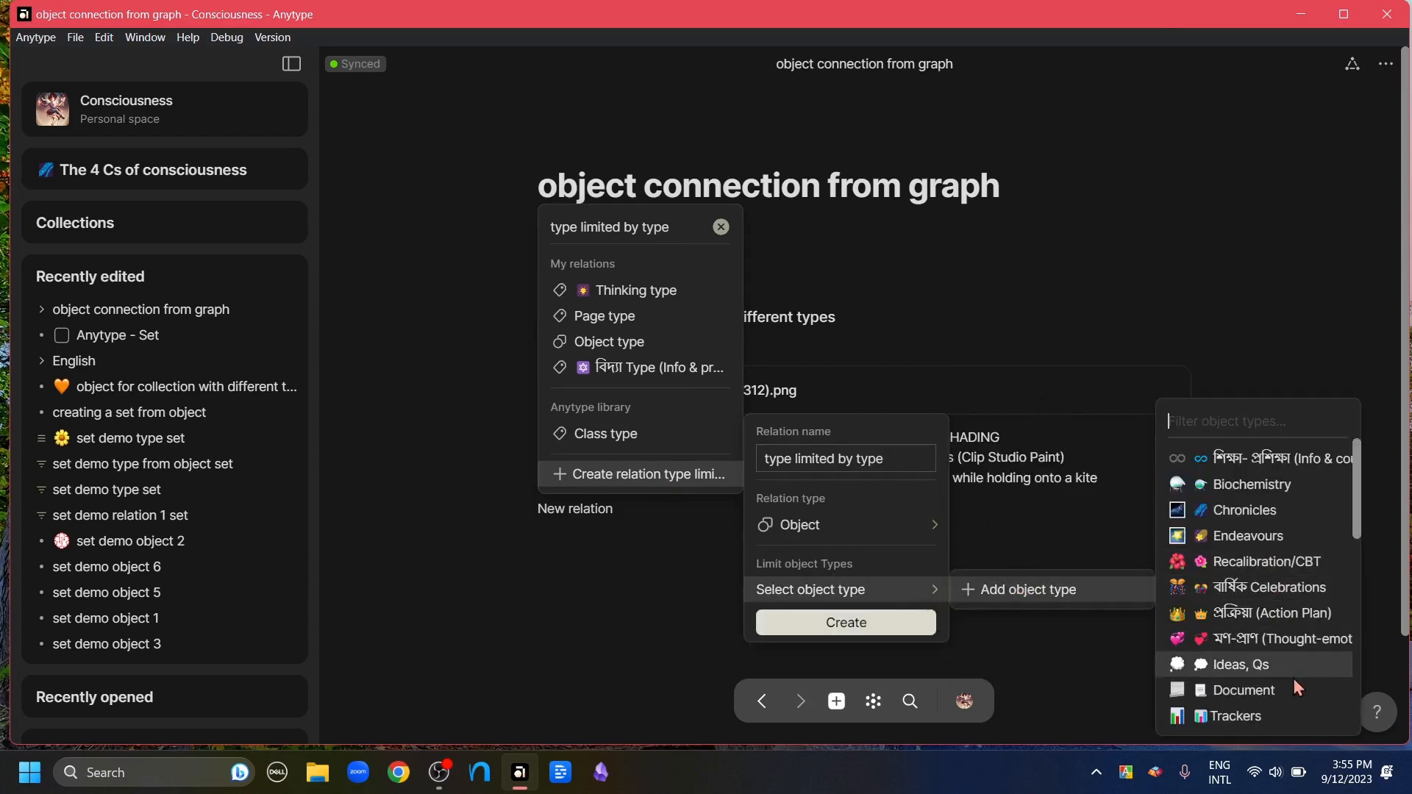
pyautogui.scroll(-2, 1355, 501)
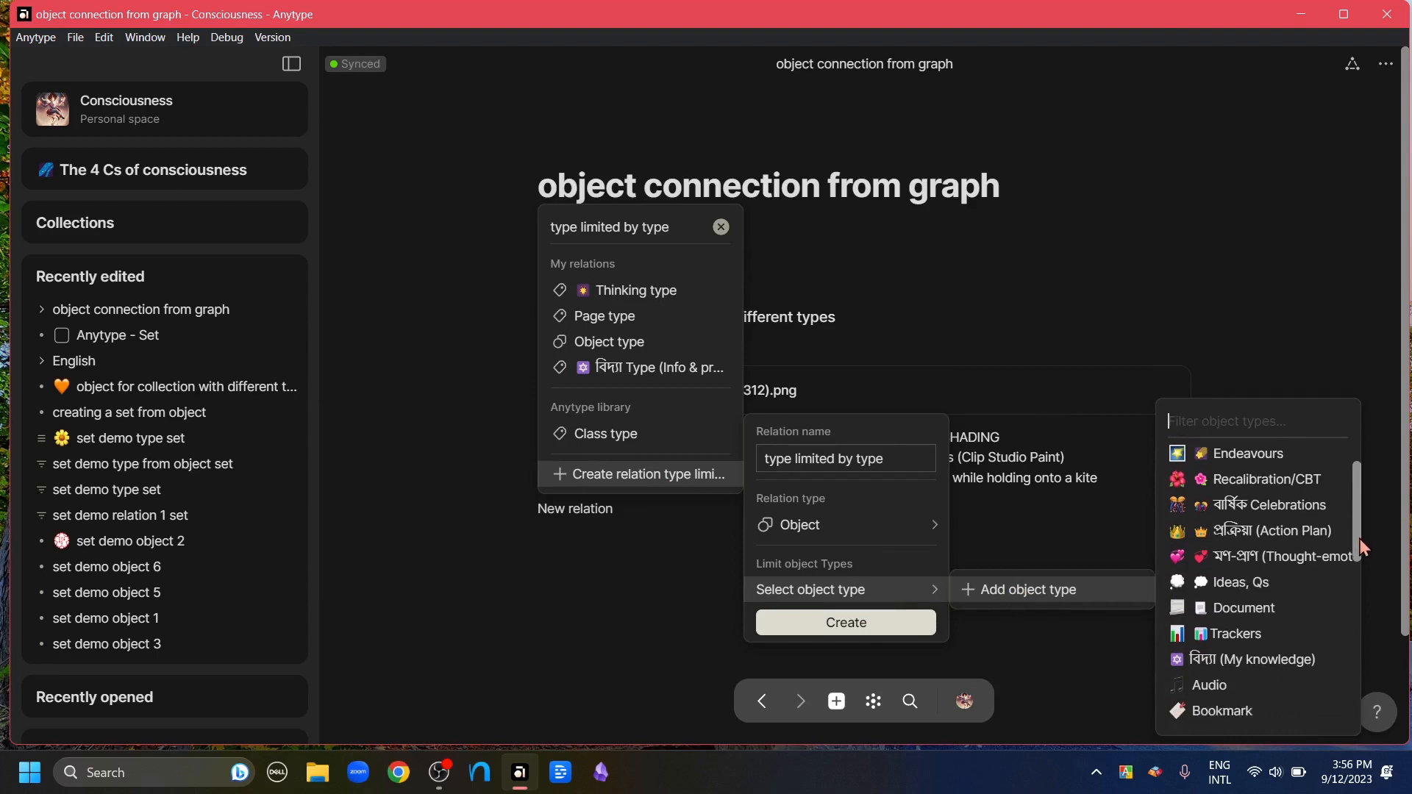
pyautogui.scroll(-7, 1281, 686)
pyautogui.click(1247, 575)
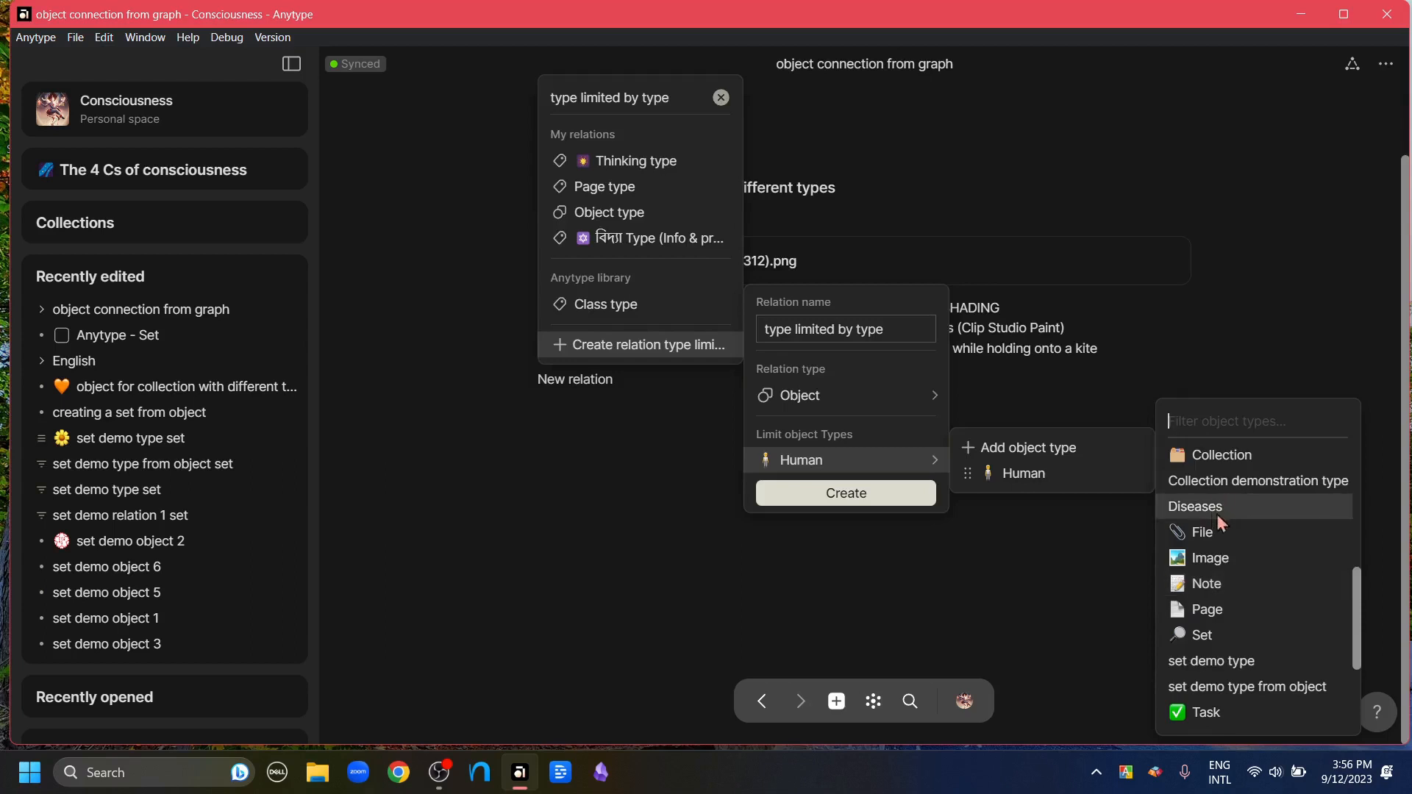
pyautogui.click(1239, 558)
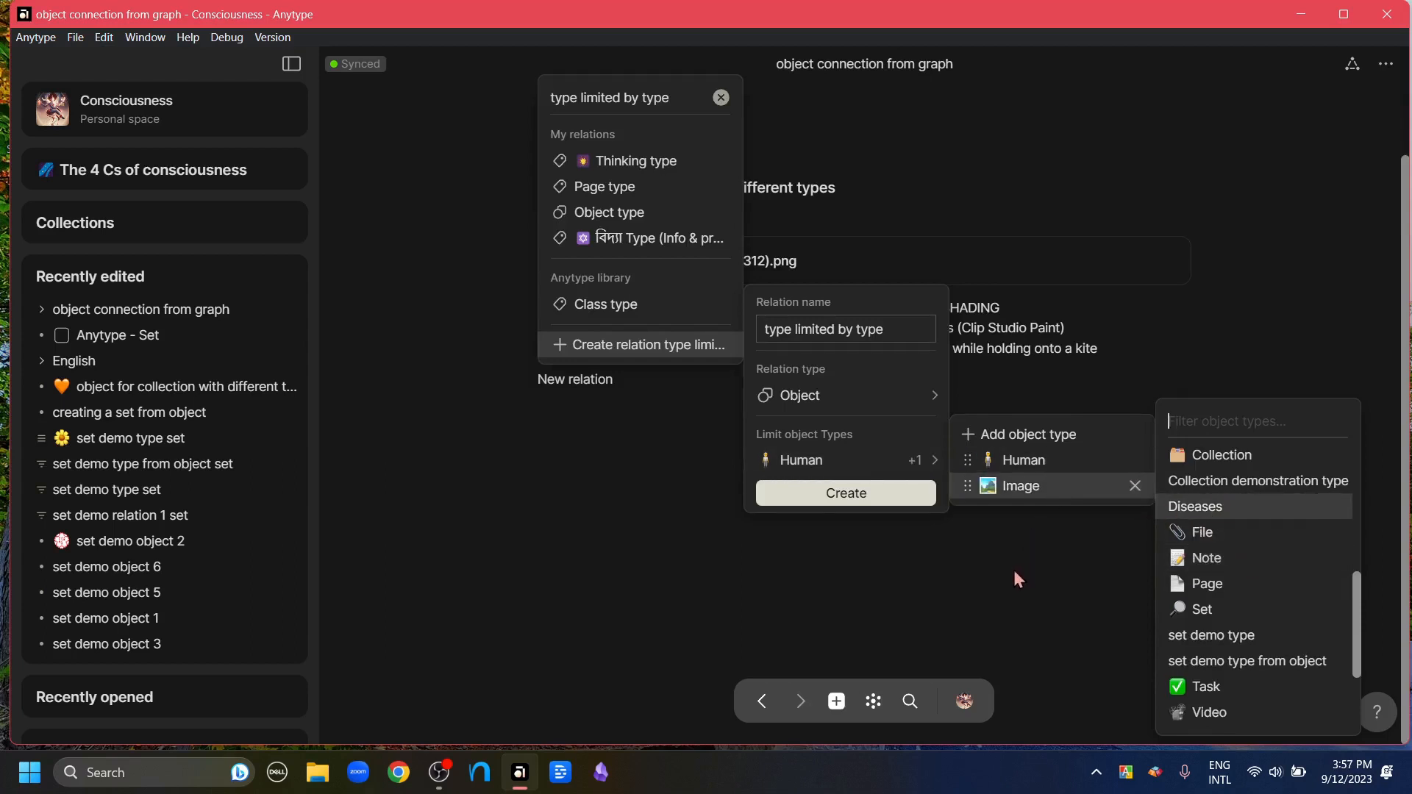
pyautogui.click(892, 493)
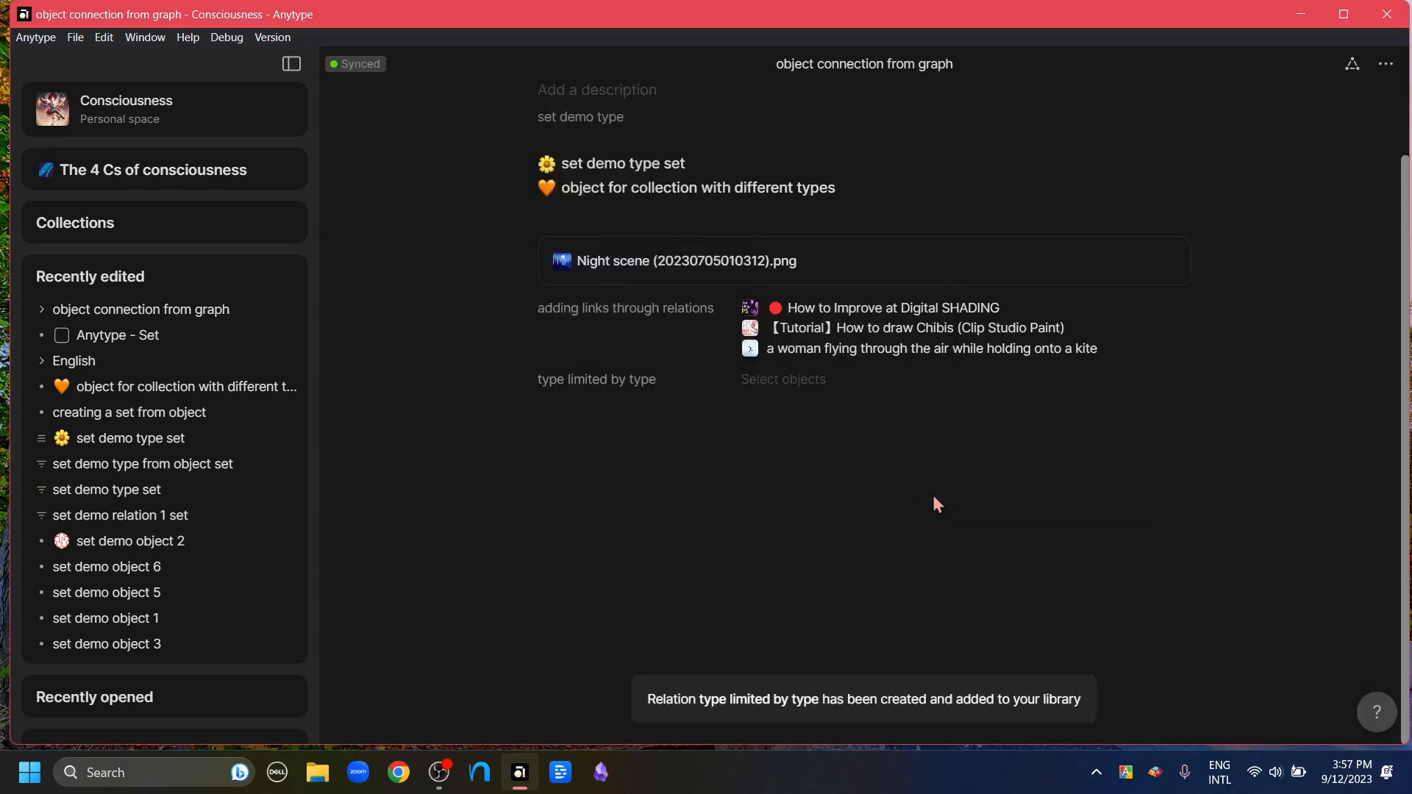
# - Look through the objects offered for the type limited by type relation, checking their types, without selecting any
pyautogui.click(806, 384)
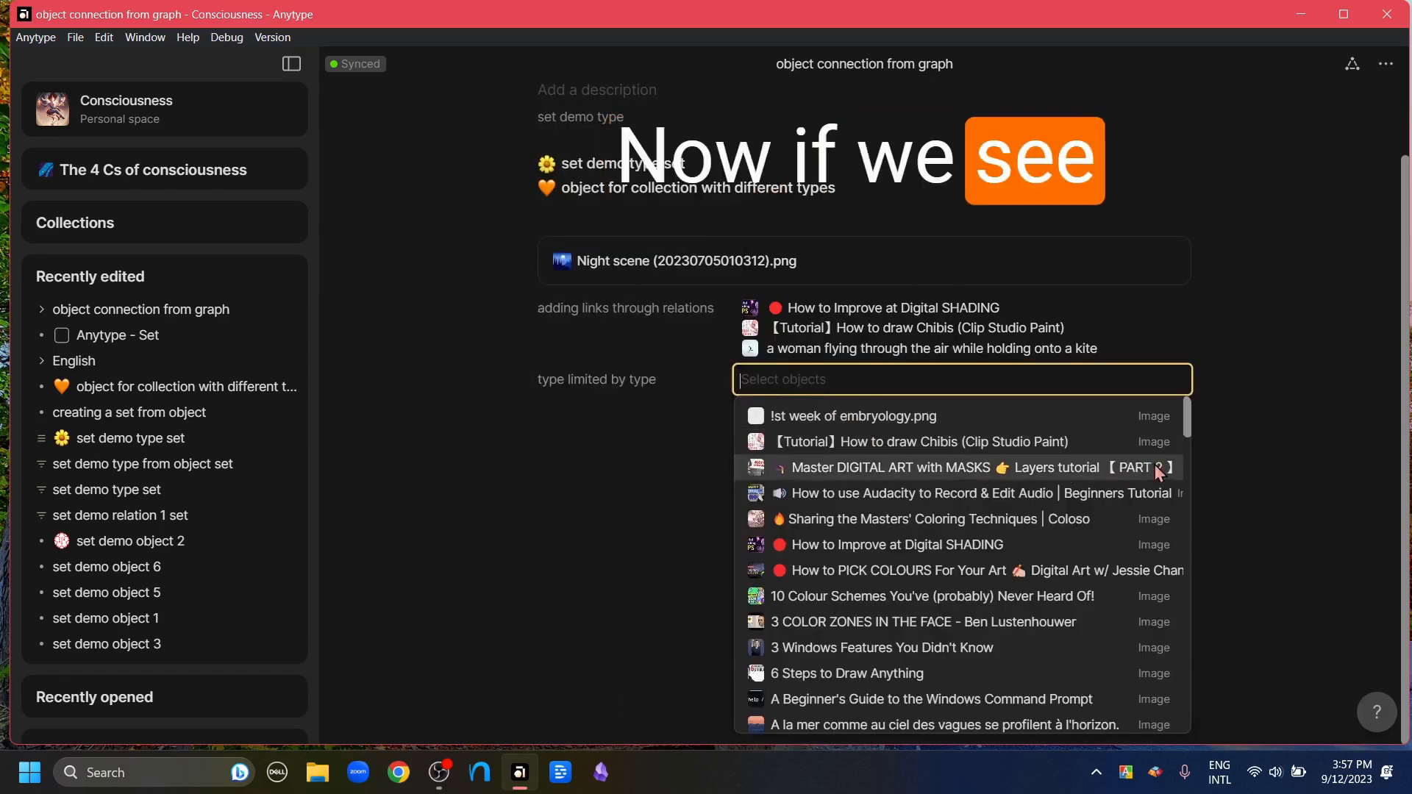
pyautogui.scroll(-5, 1163, 597)
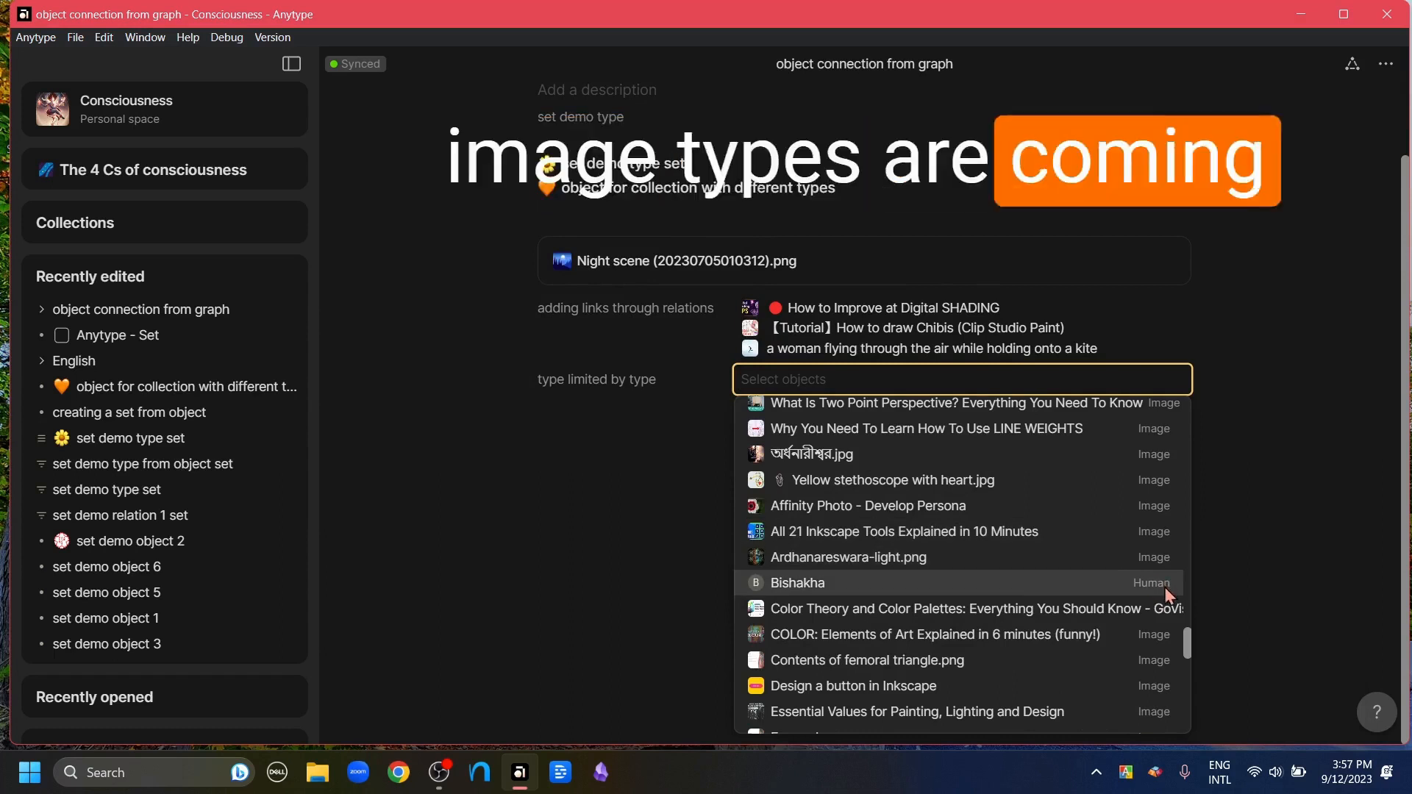
pyautogui.click(1271, 564)
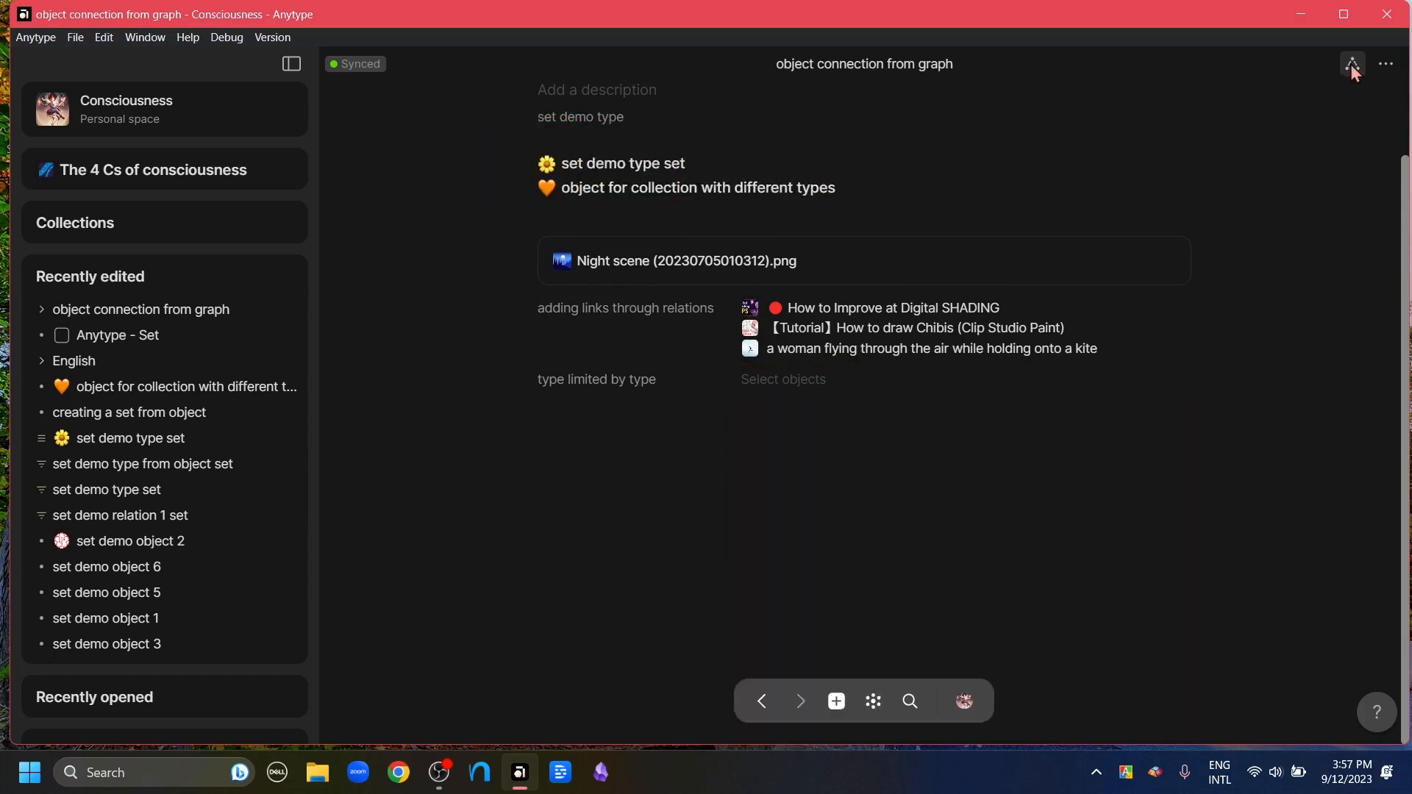
# - Review this object's full list of relations and the relations available for adding, and close it without adding one
pyautogui.click(1350, 64)
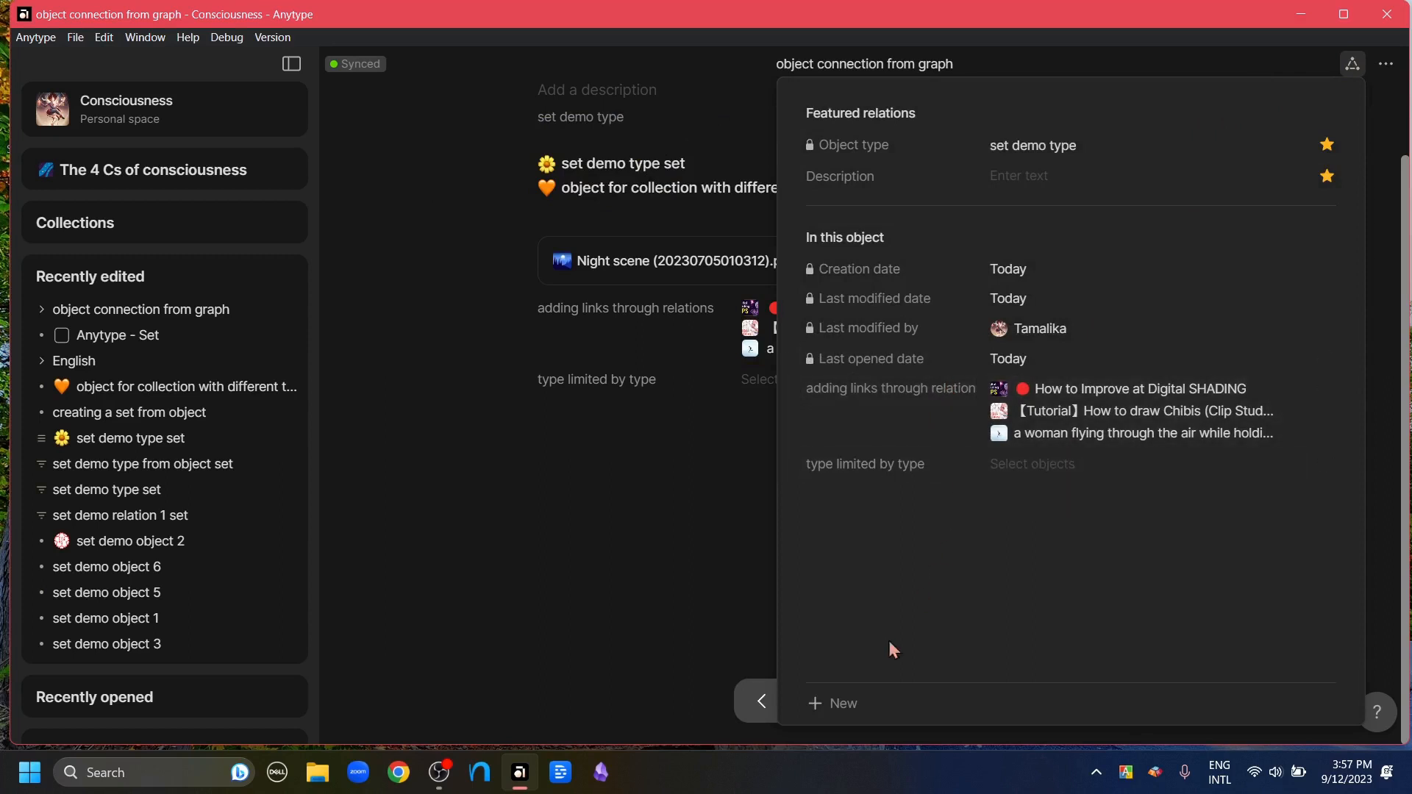
pyautogui.click(841, 705)
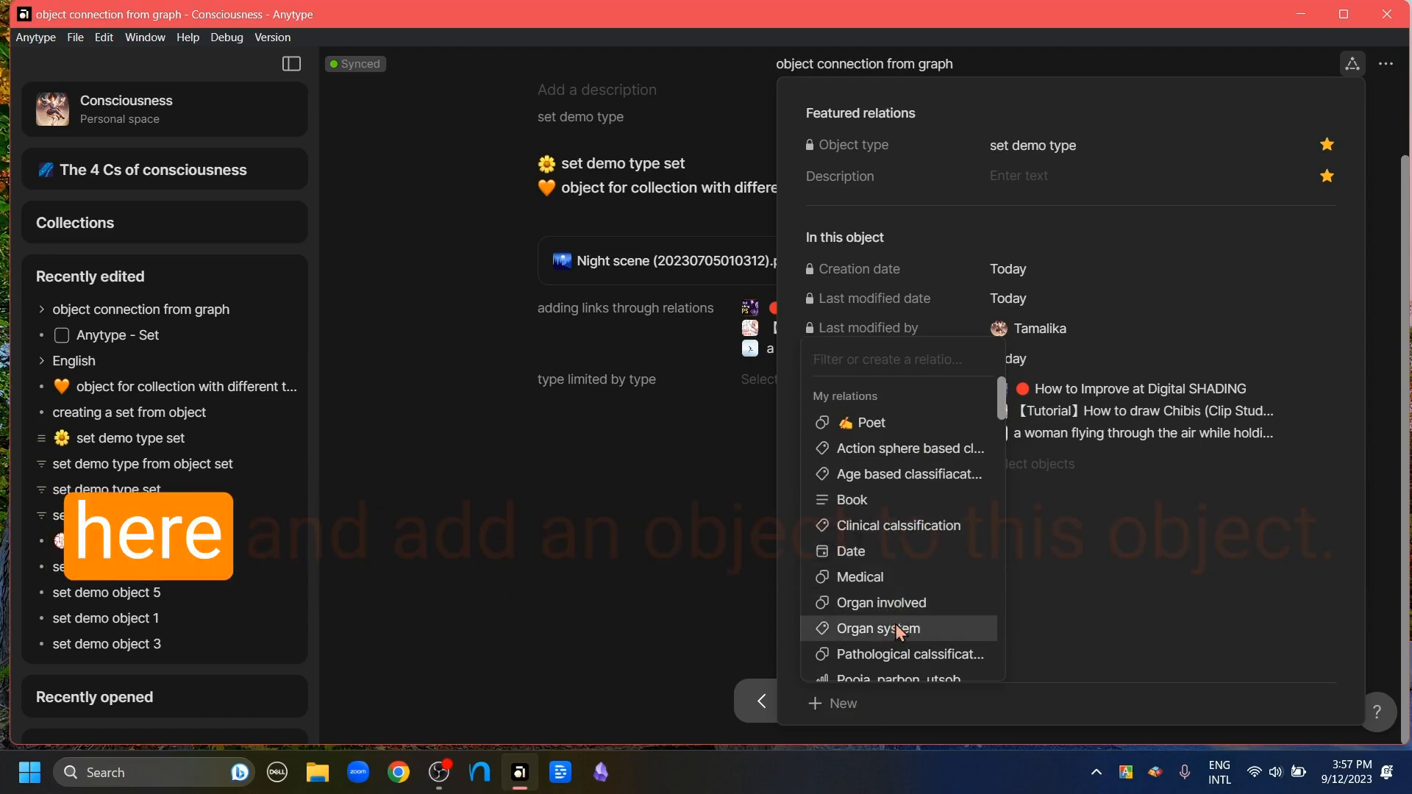
pyautogui.click(1092, 610)
pyautogui.click(584, 599)
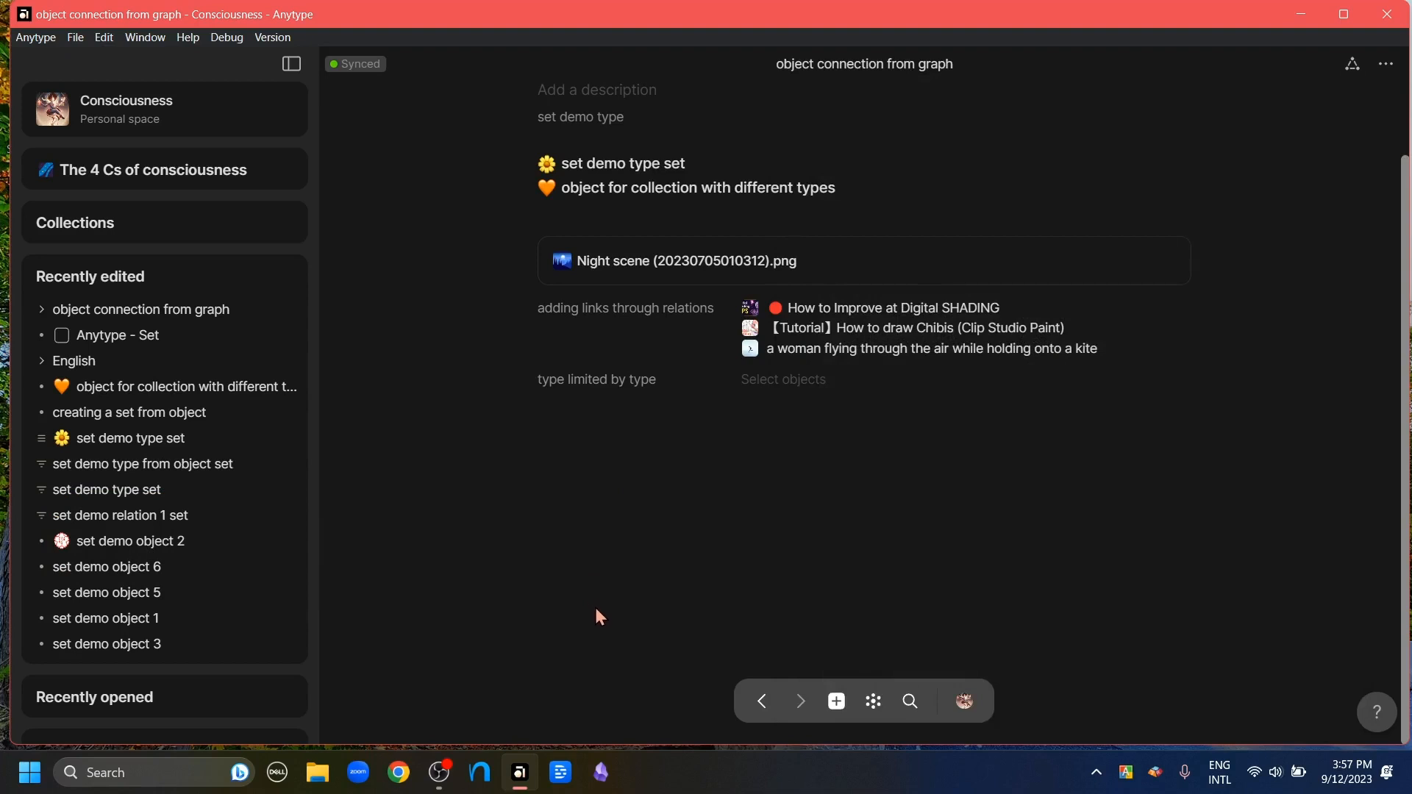